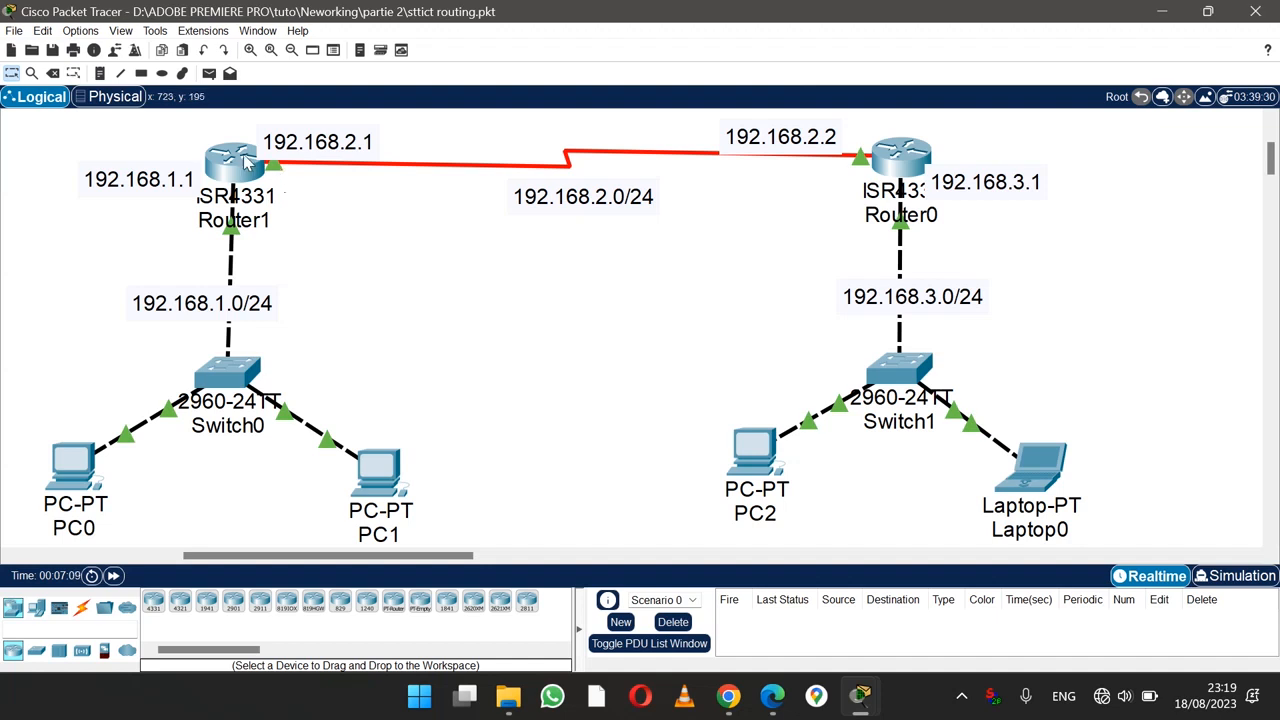
Step: Move the 192.168.3.1 address label up and outward so that it clears Router0's name
mouse_move(210, 148)
left_click_drag(1007, 186, 1022, 170)
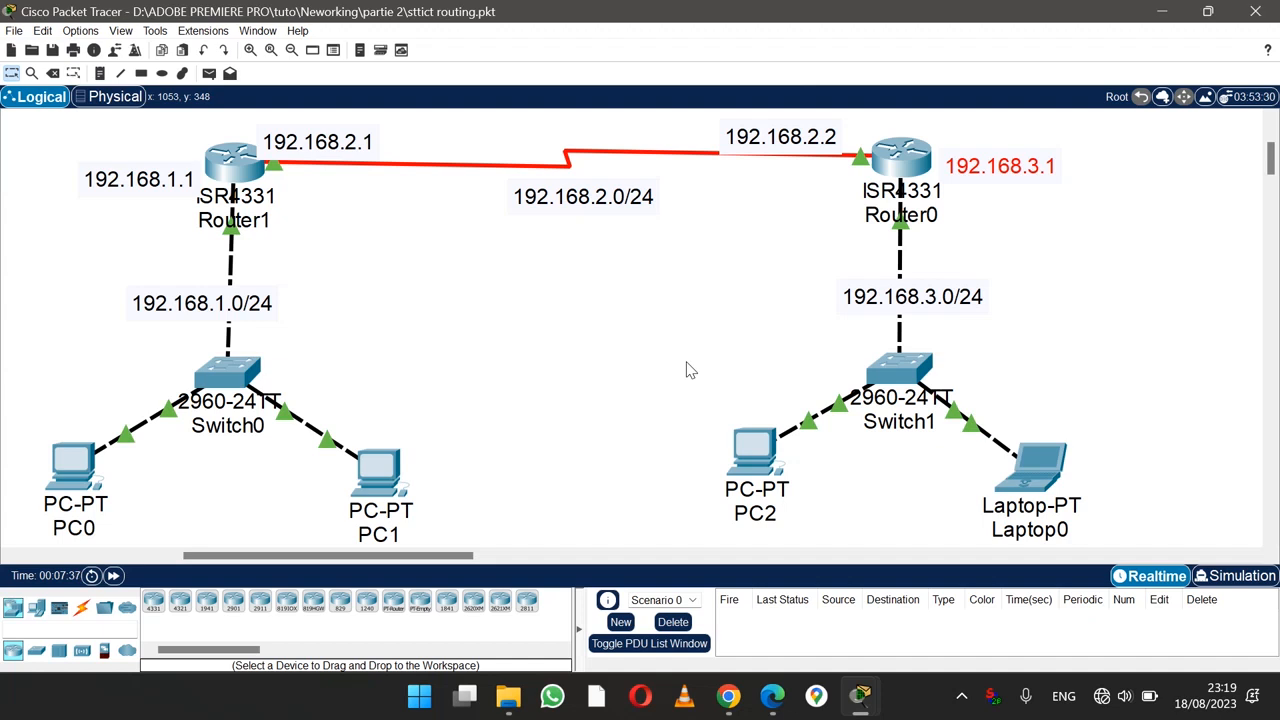
Step: Switch to Chrome and highlight the title of the video "#02.Networking--Router,Switch & end devices"
left_click(731, 700)
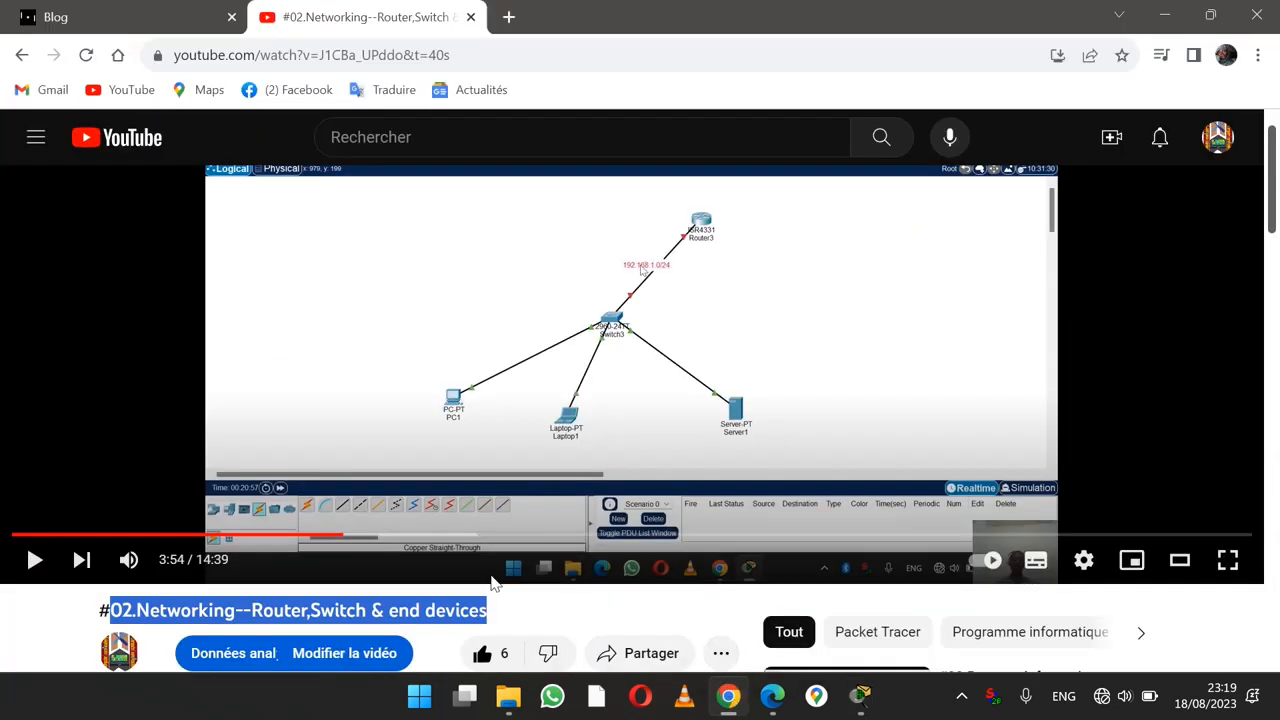
left_click(57, 616)
left_click_drag(91, 614, 518, 612)
Step: Switch to the empty Cisco Packet Tracer workspace and place two ISR4331 routers side by side
mouse_move(860, 697)
left_click(898, 614)
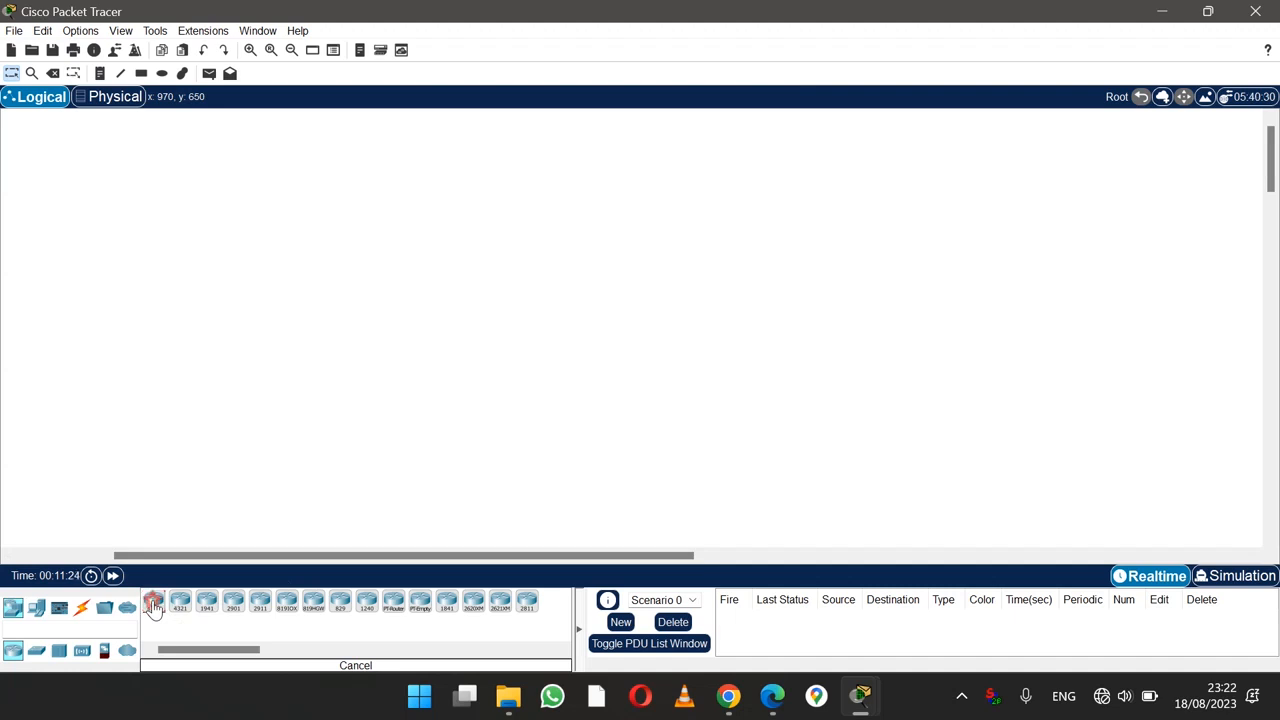
left_click(437, 243)
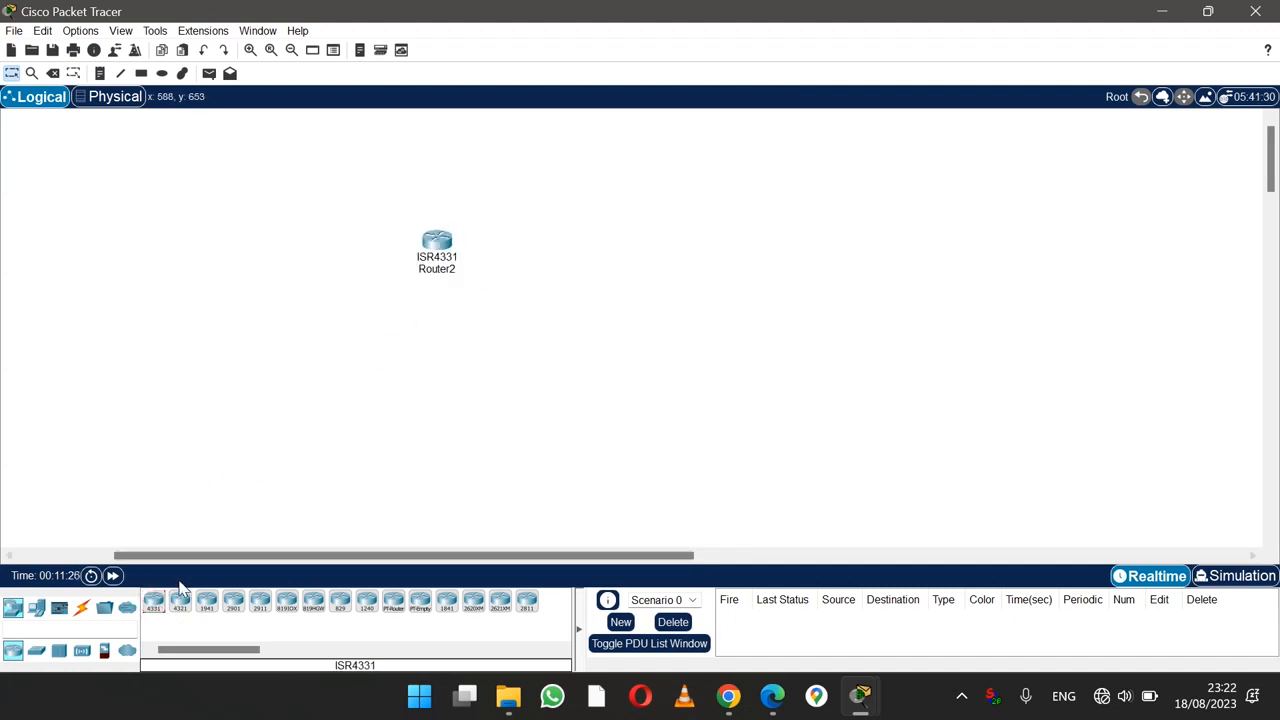
left_click(150, 605)
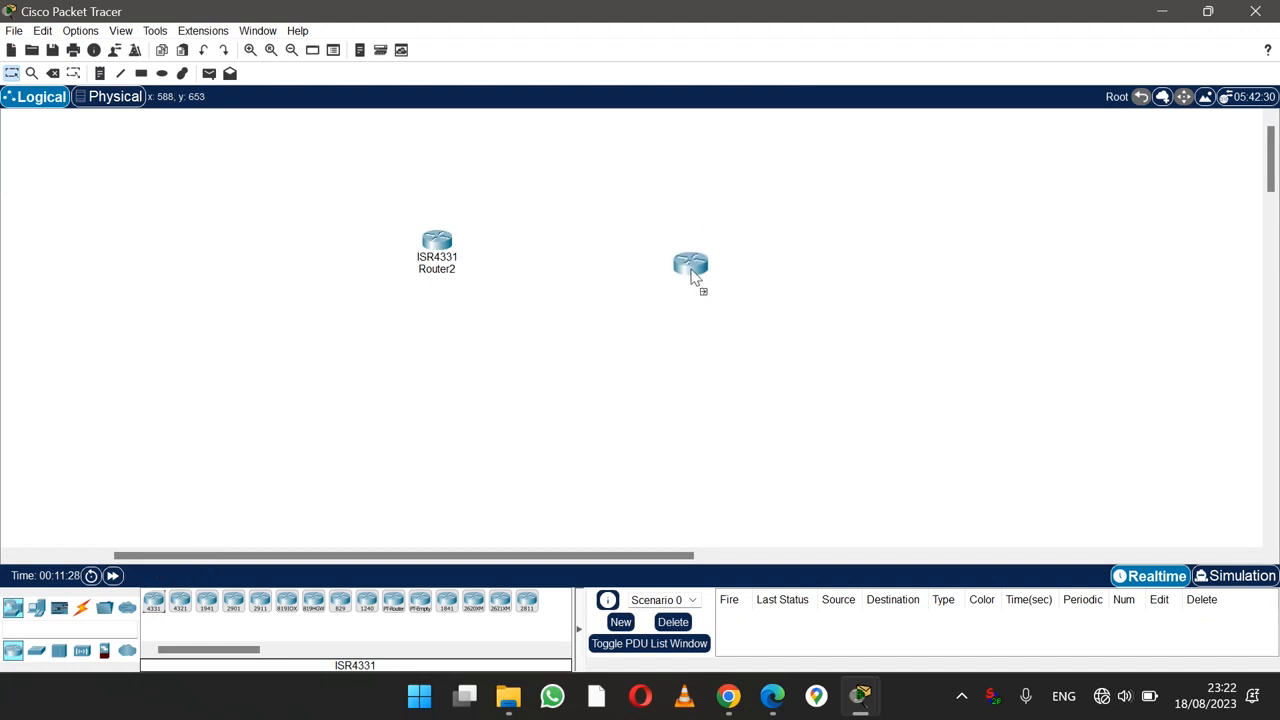
left_click(676, 262)
left_click_drag(676, 262, 660, 240)
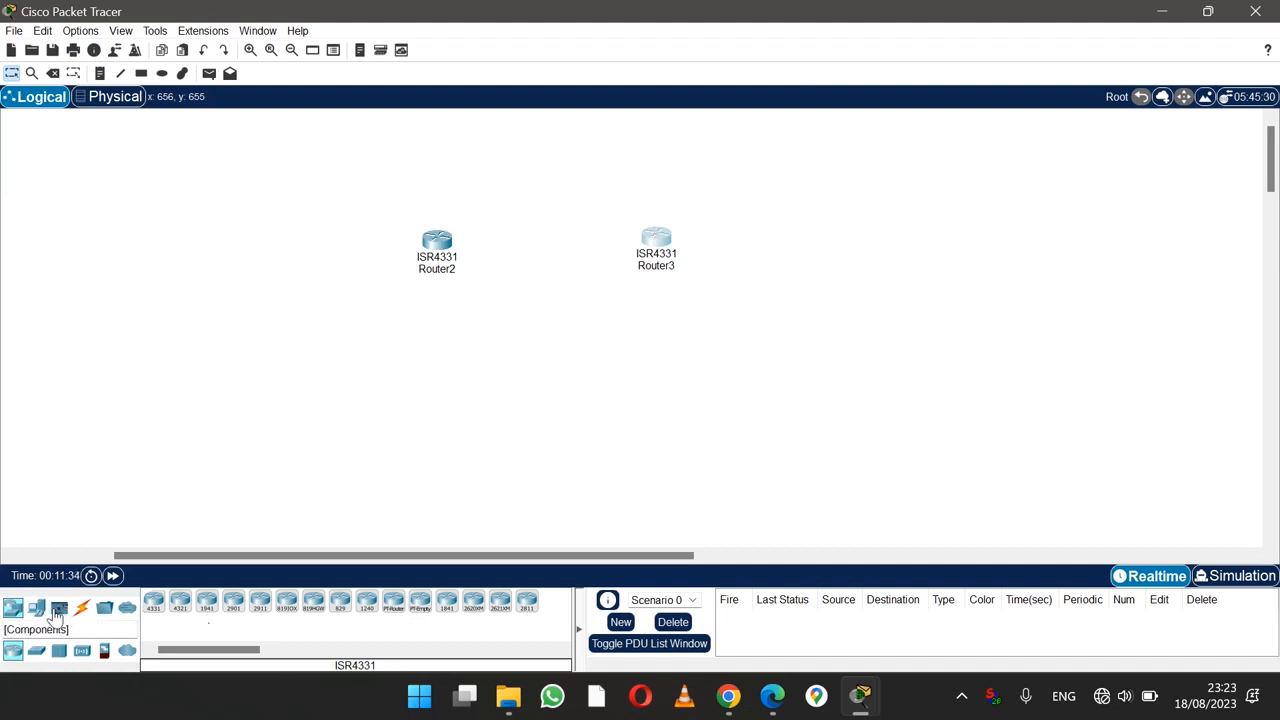
left_click(36, 650)
left_click_drag(155, 603, 412, 369)
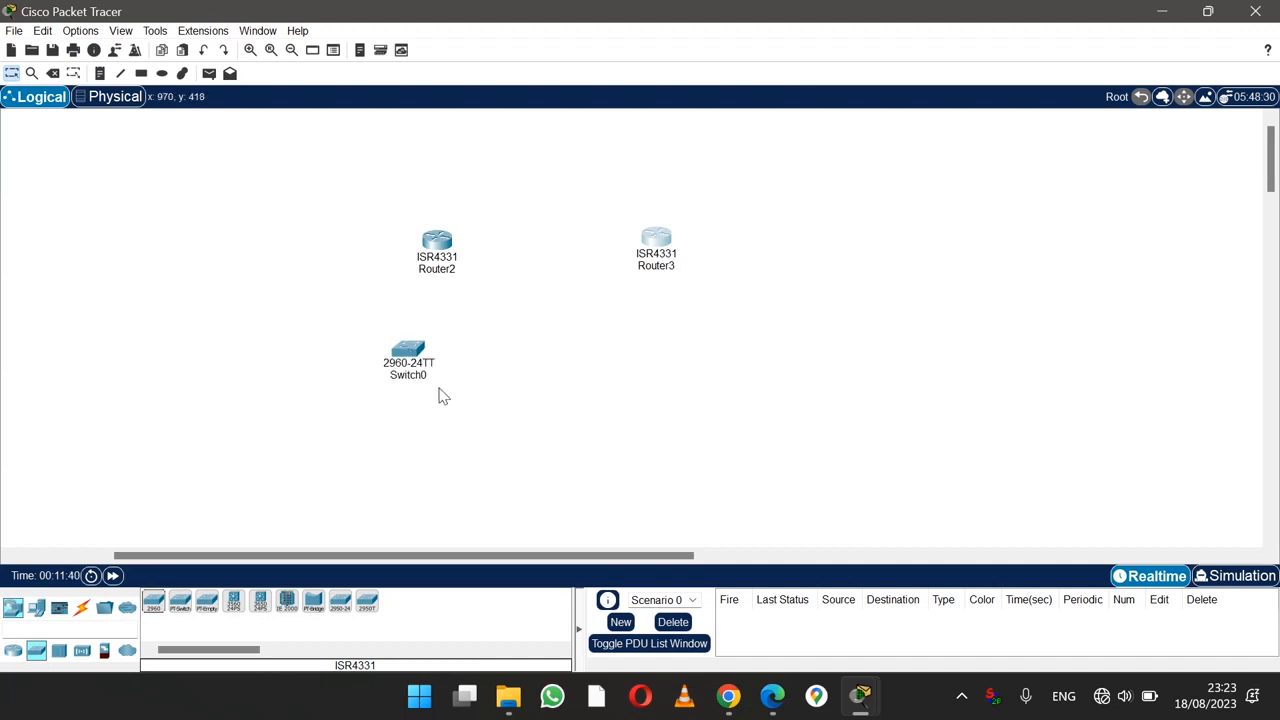
key("ctrl+z")
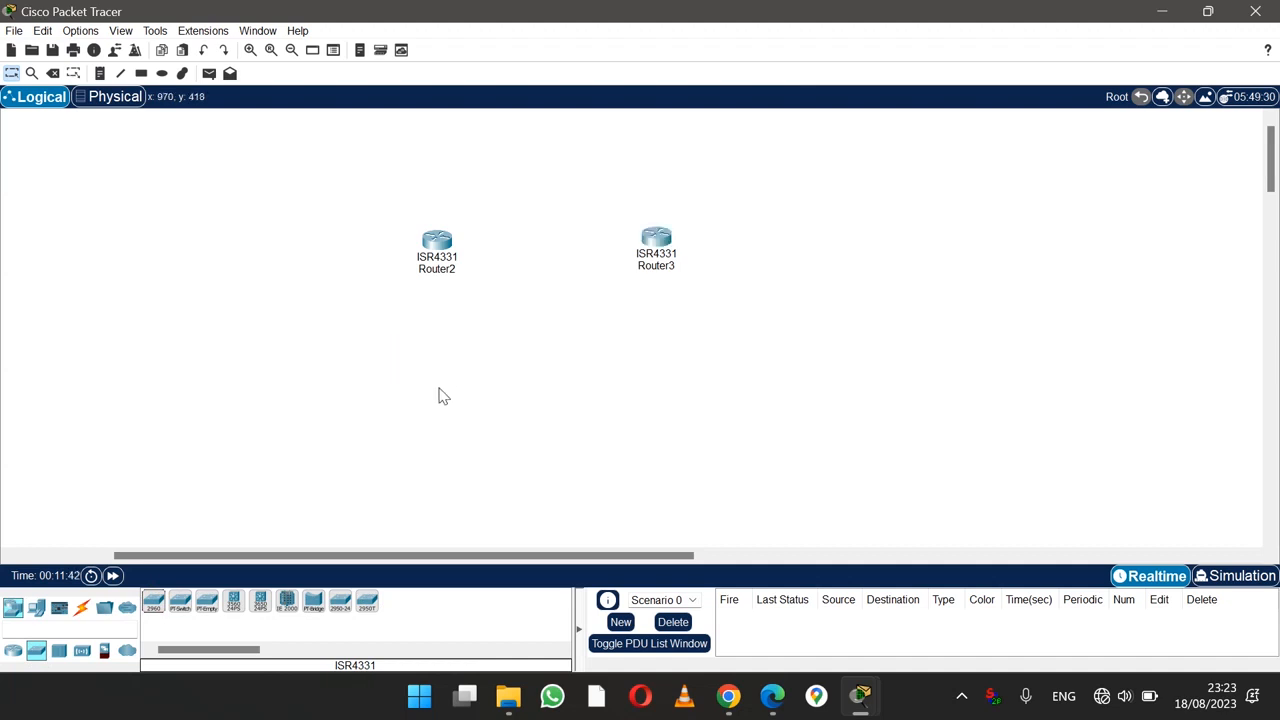
Step: Move Router3 slightly closer to Router2 and level with it
scroll(439, 396, "up", 3)
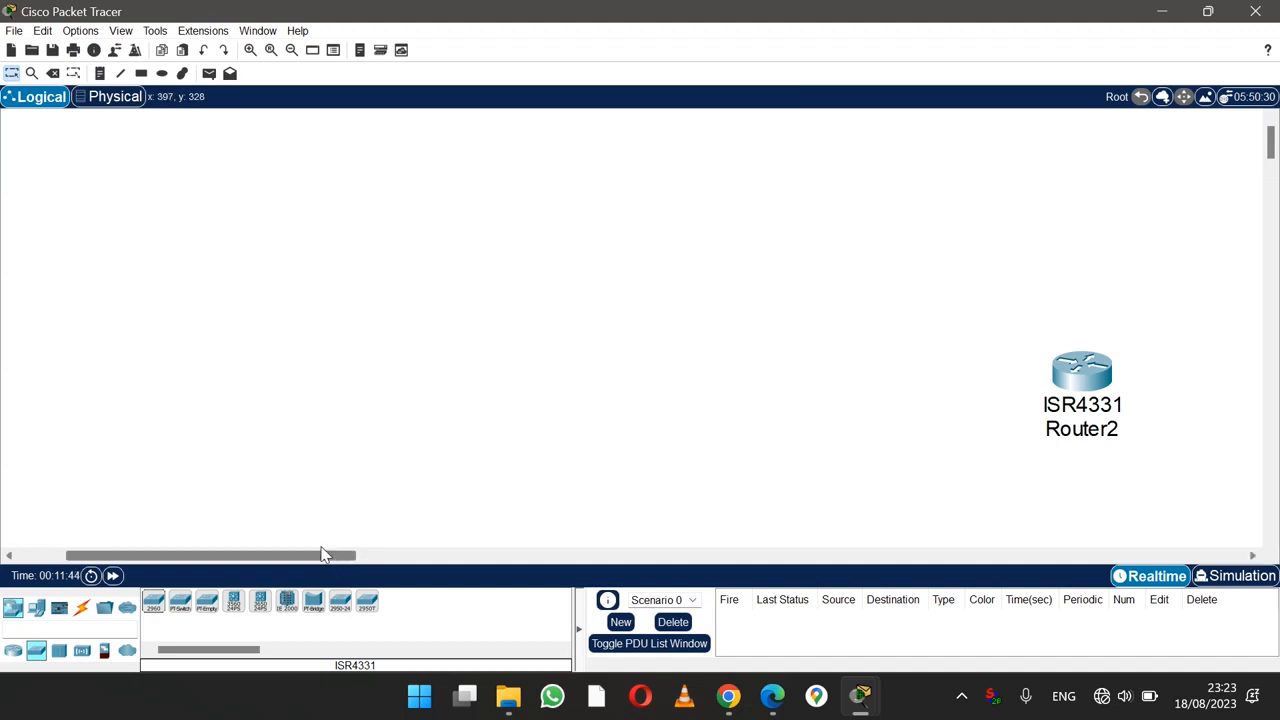
left_click_drag(320, 551, 503, 549)
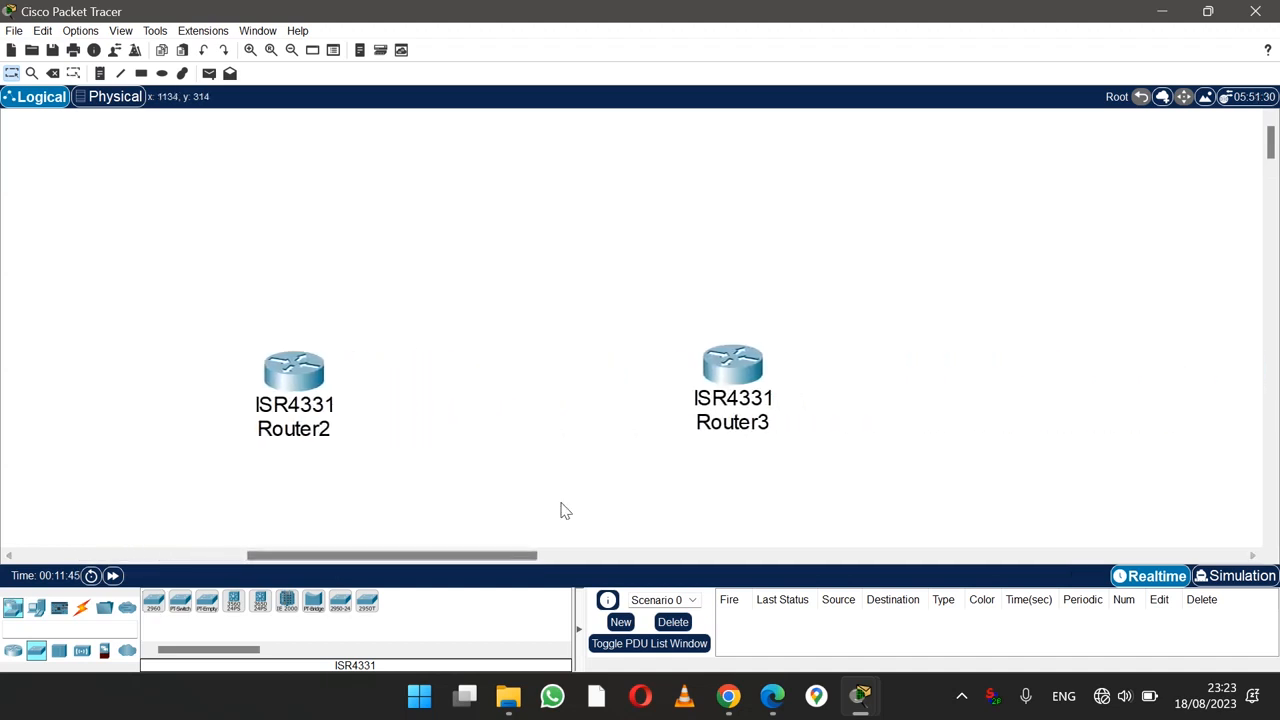
left_click_drag(735, 368, 709, 376)
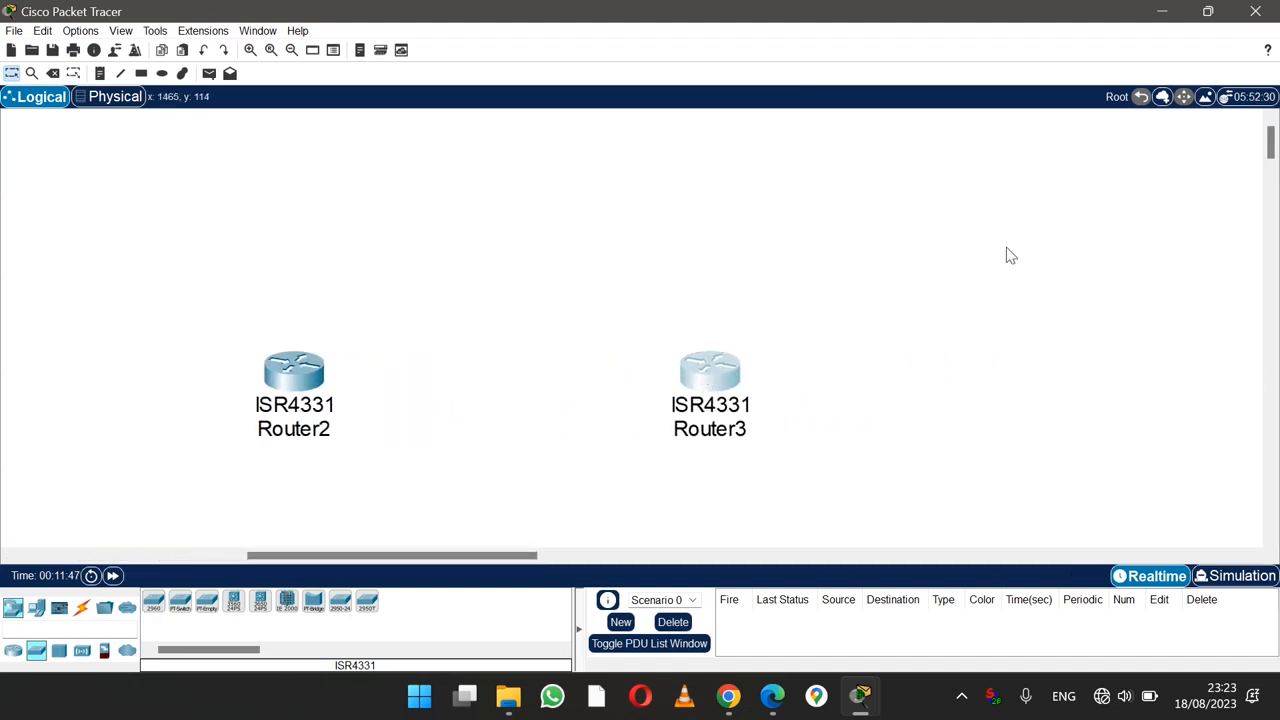
Step: Place two 2960-24TT switches, one beneath Router2 and one beneath Router3
left_click_drag(1270, 148, 1270, 162)
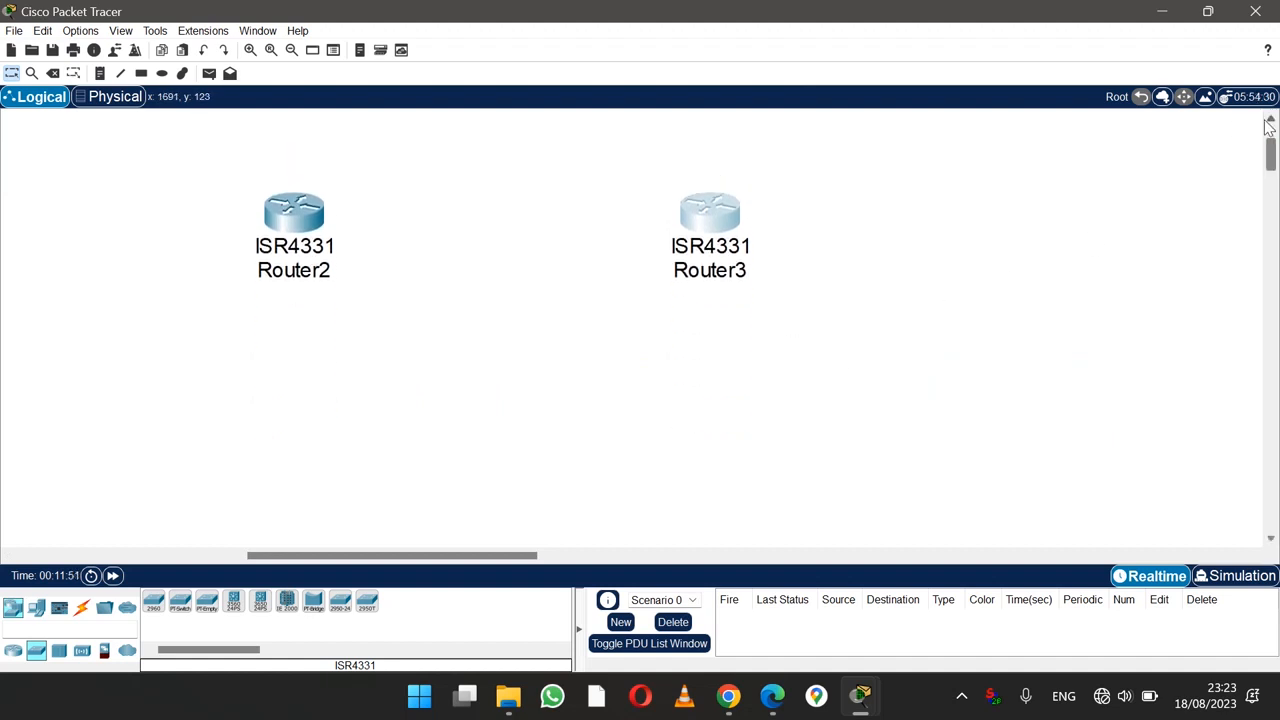
left_click_drag(1270, 152, 1270, 160)
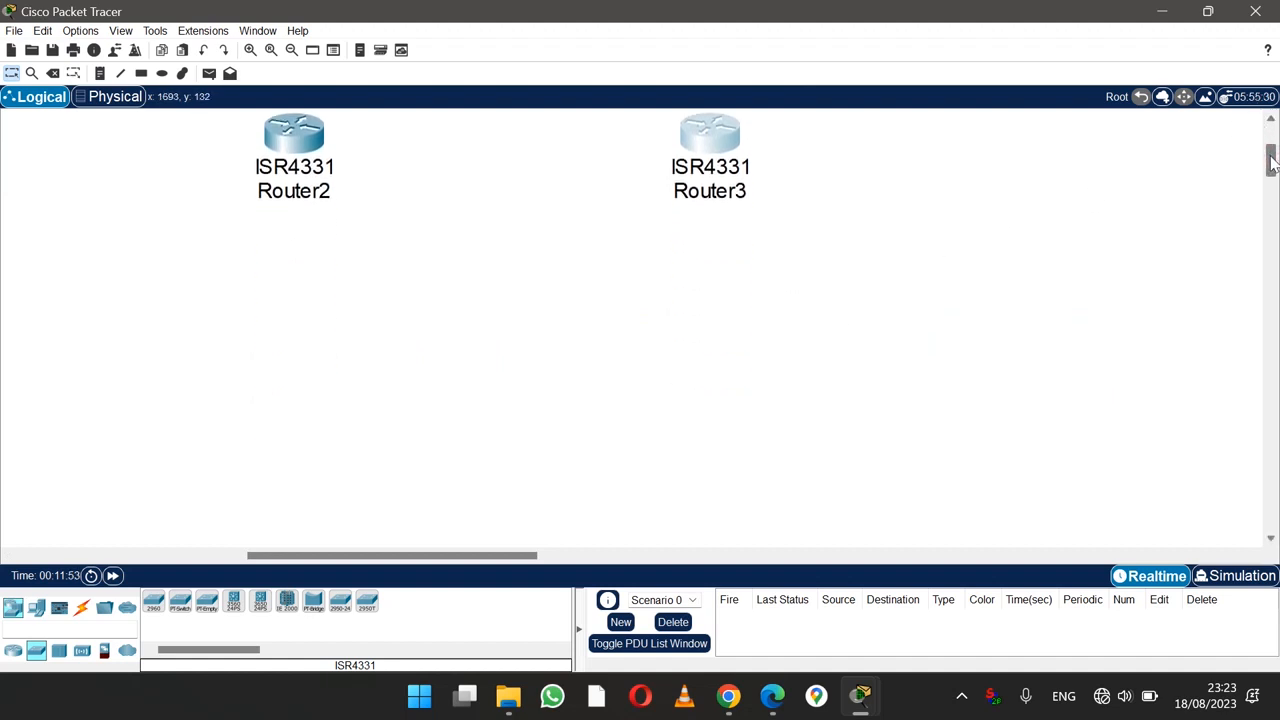
left_click(156, 612)
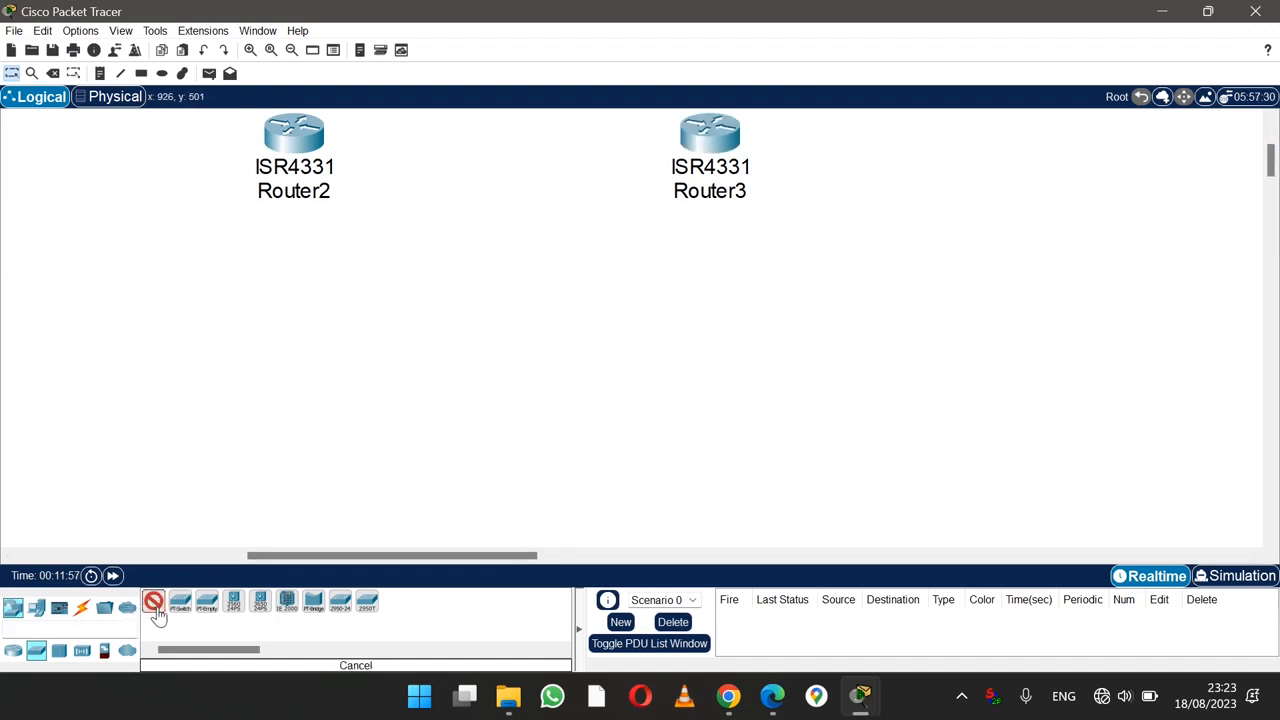
left_click(287, 290)
left_click_drag(287, 293, 260, 263)
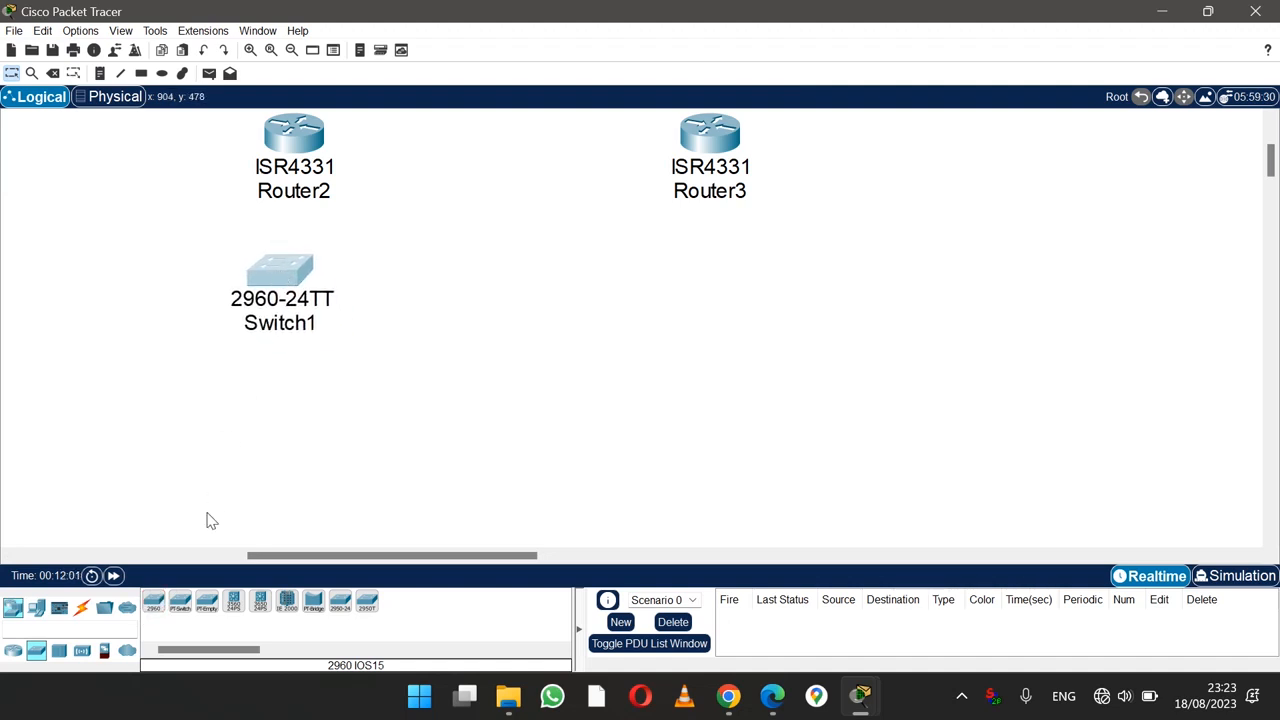
left_click_drag(158, 607, 705, 273)
left_click(409, 374)
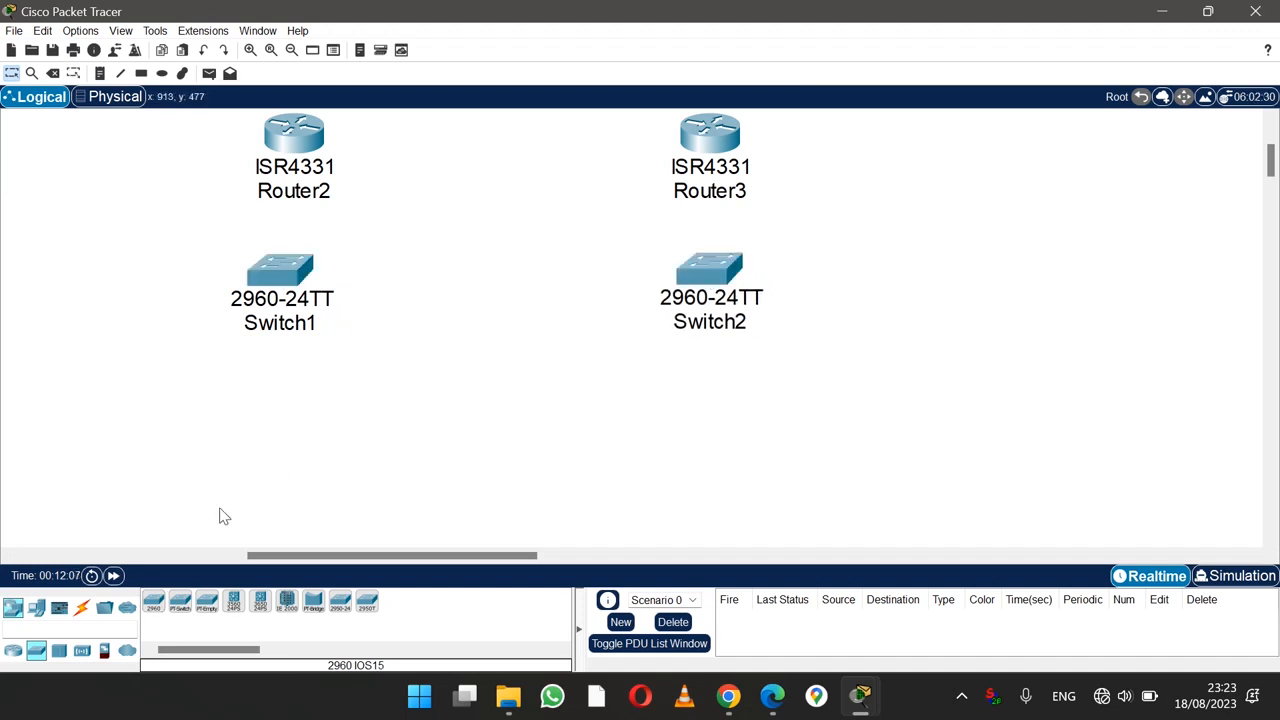
Step: Place four PC-PT end devices in a row beneath the switches, two below each switch
left_click(40, 612)
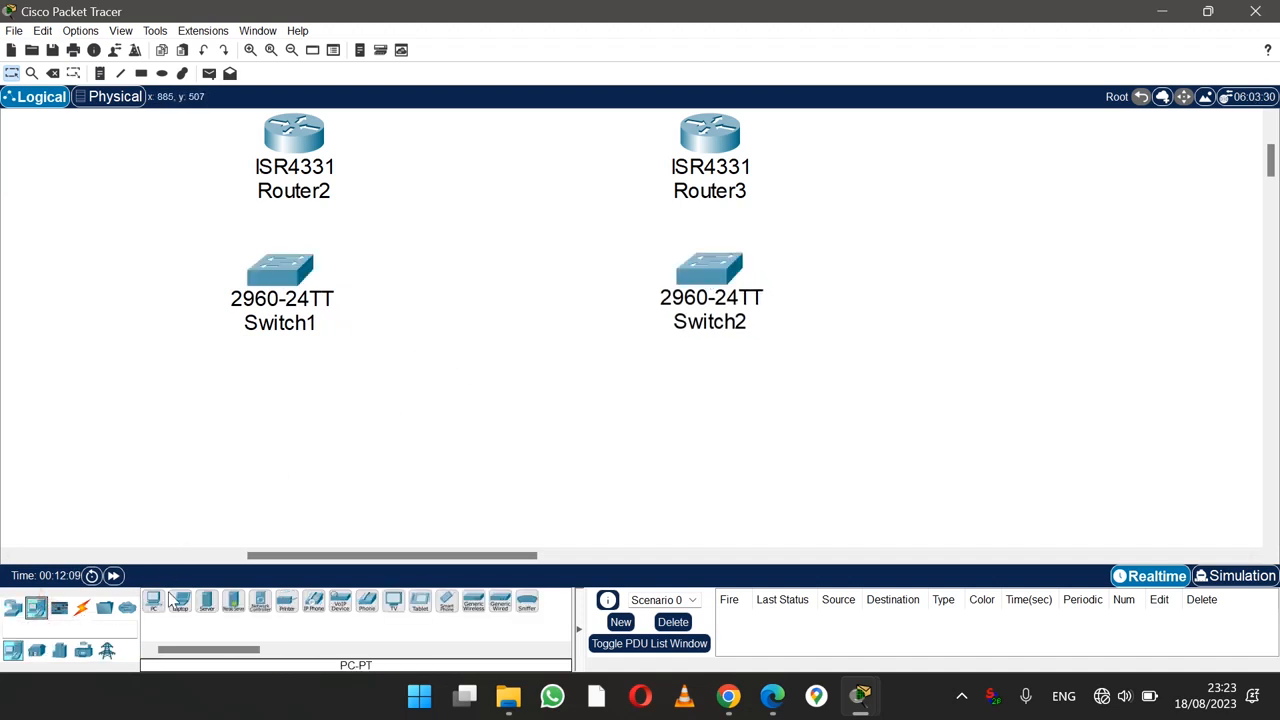
left_click_drag(152, 604, 97, 443)
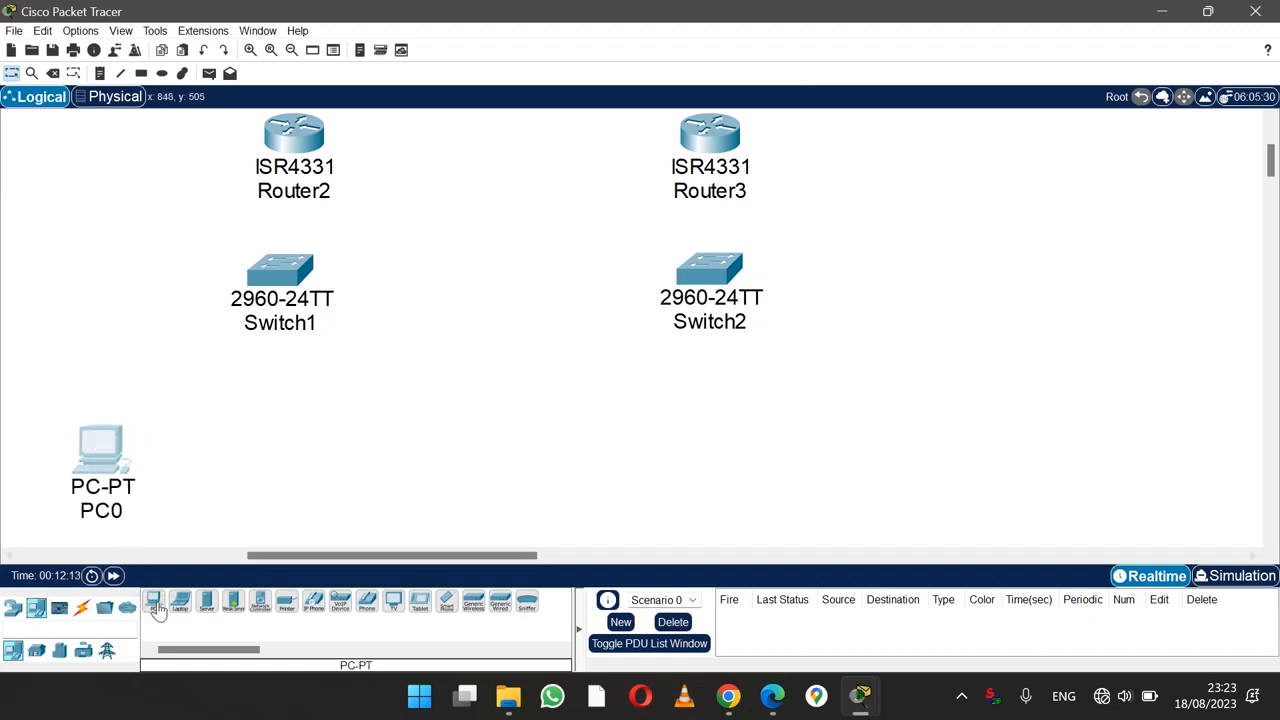
left_click_drag(152, 604, 354, 465)
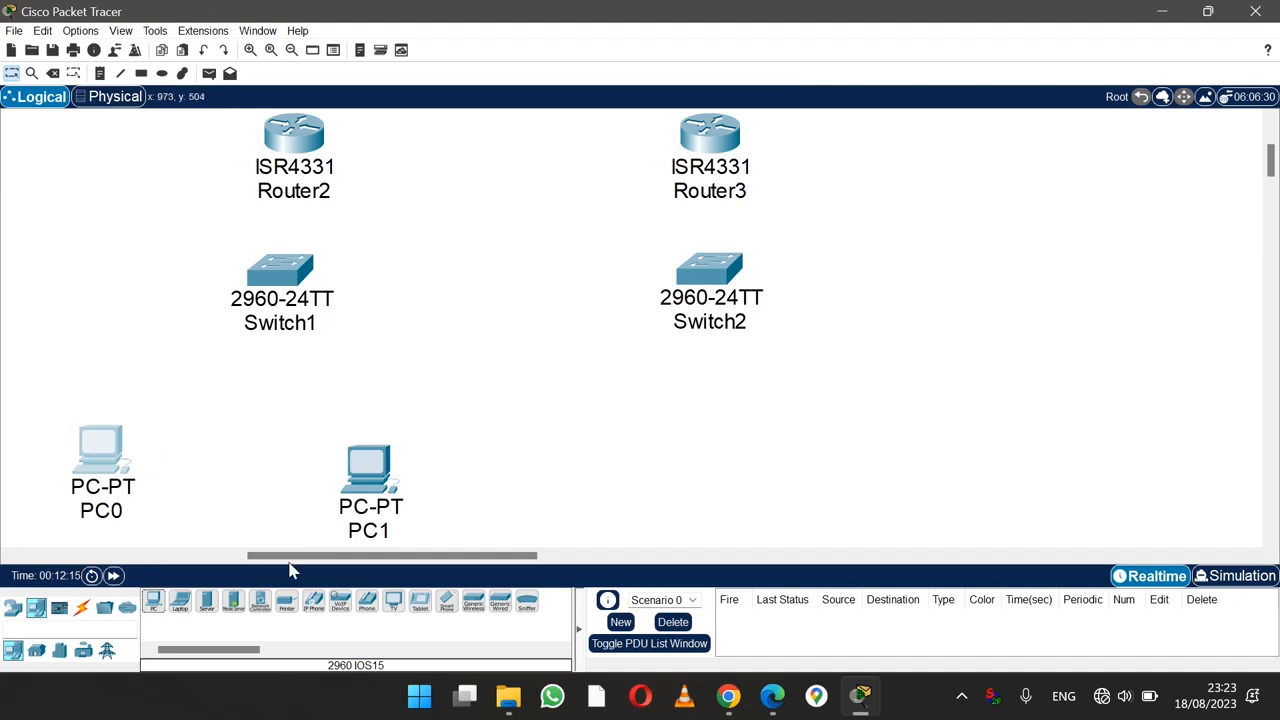
left_click_drag(152, 604, 615, 476)
left_click_drag(158, 608, 836, 478)
left_click_drag(624, 494, 609, 476)
left_click_drag(852, 492, 868, 452)
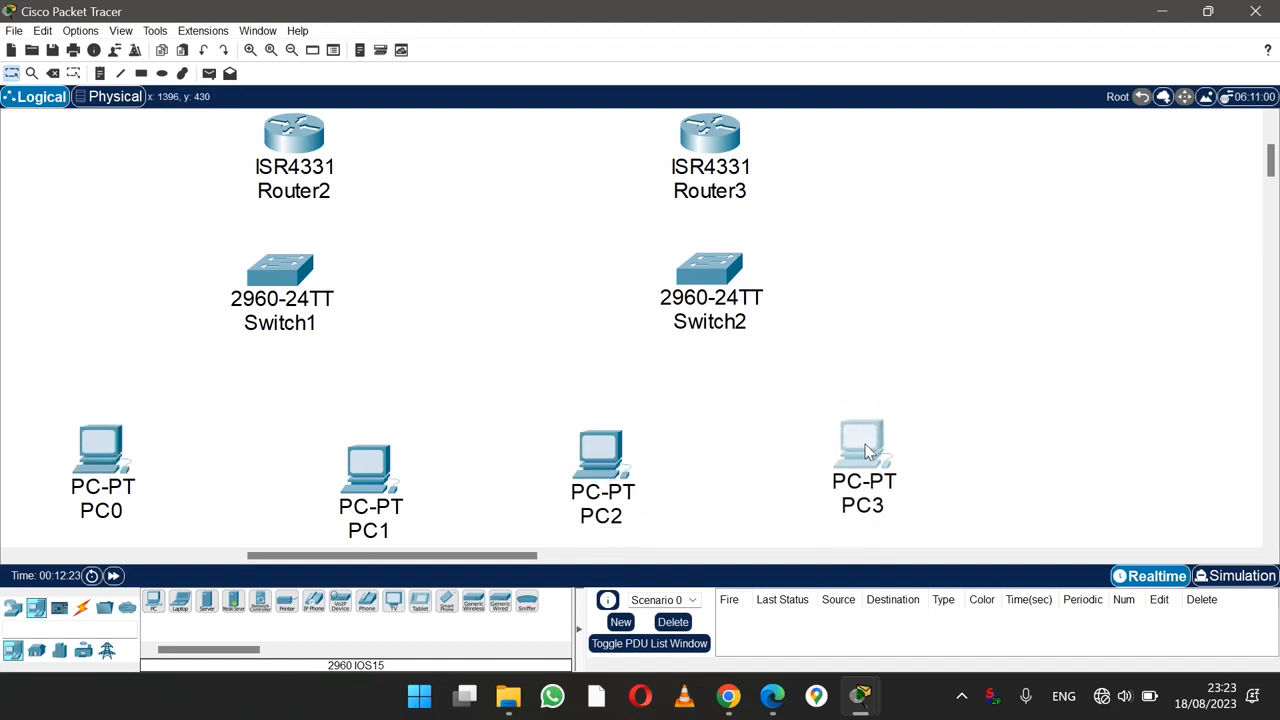
left_click(764, 432)
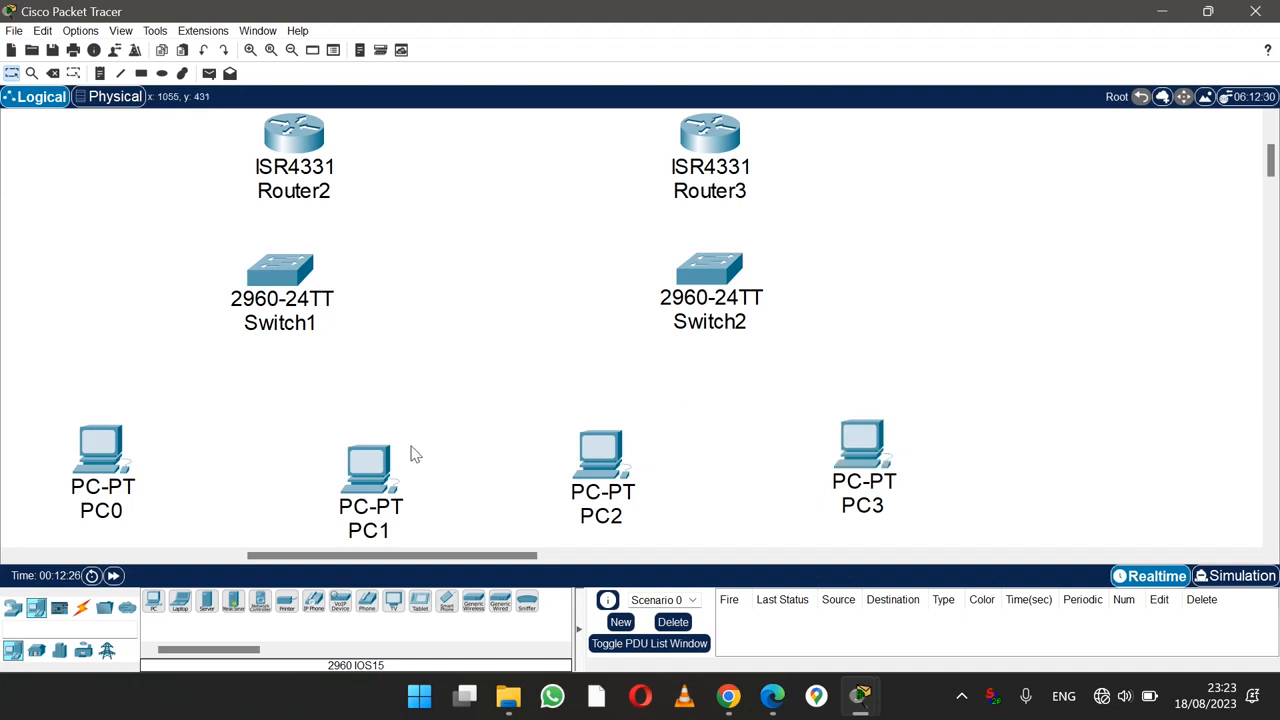
Step: Connect Switch1's FastEthernet0/1 port to PC0's FastEthernet0 port with a Copper Cross-Over cable
left_click(82, 608)
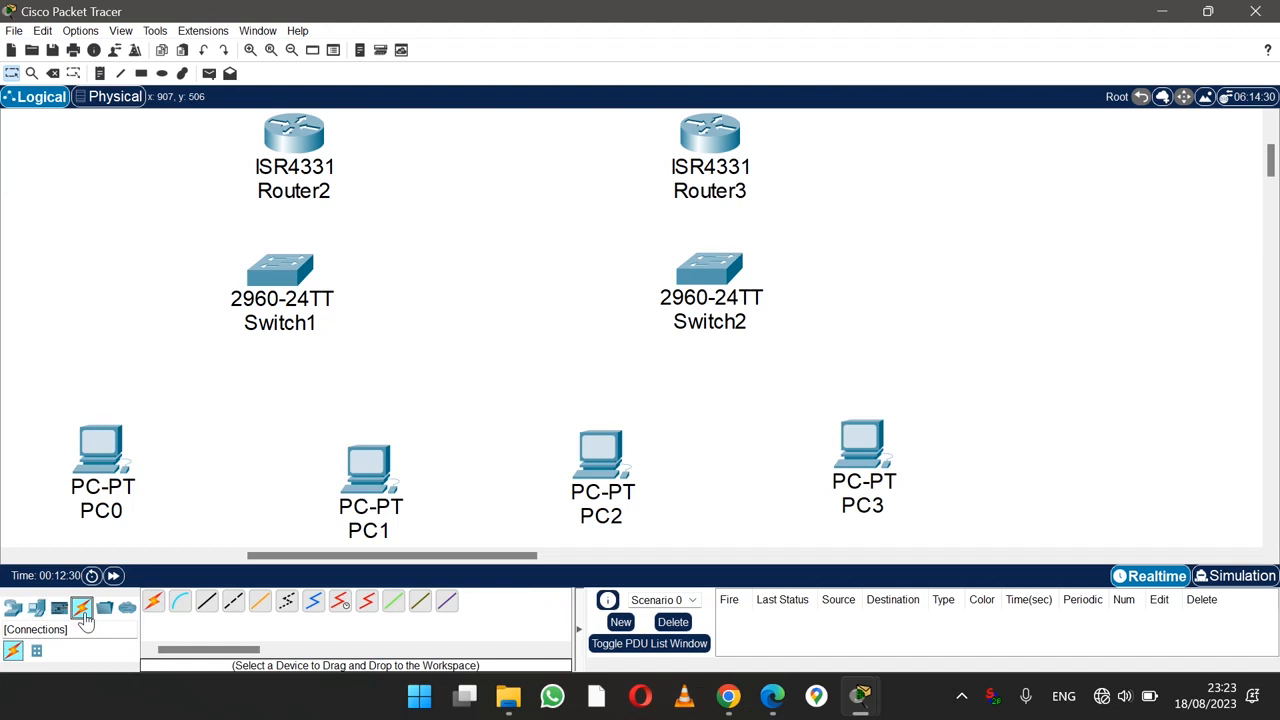
left_click(233, 601)
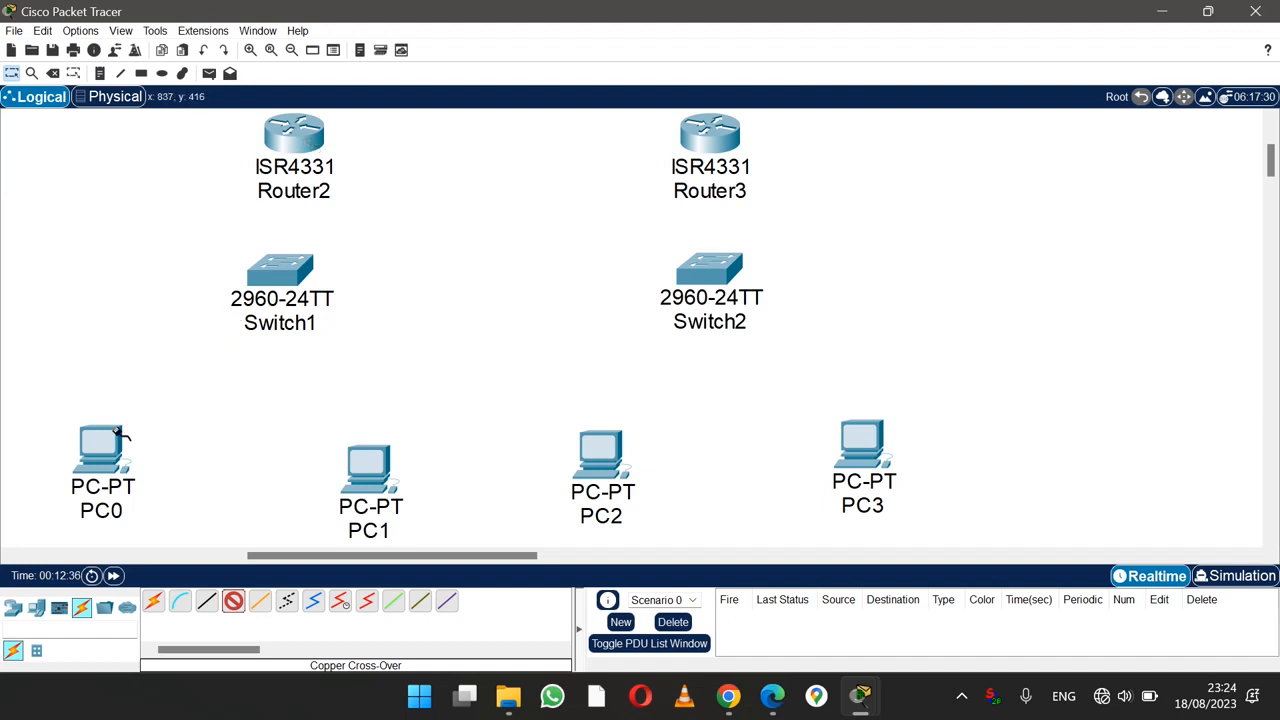
left_click(268, 283)
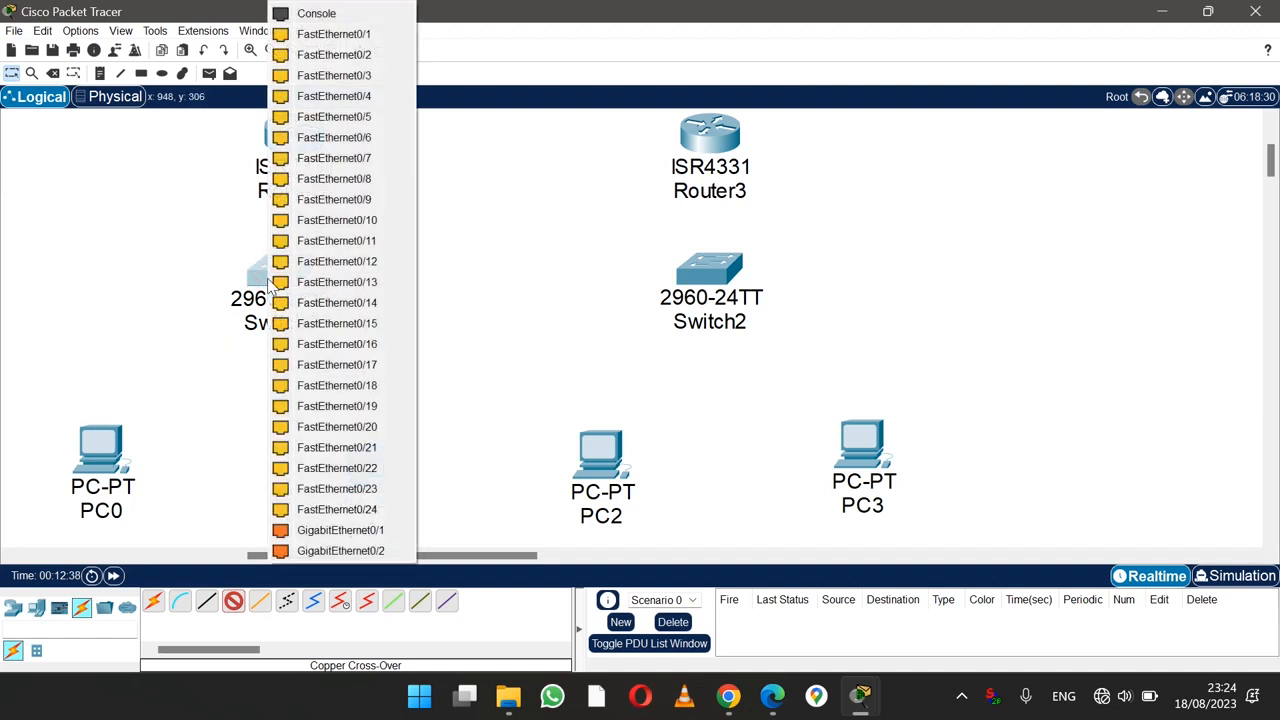
left_click(334, 38)
left_click(113, 456)
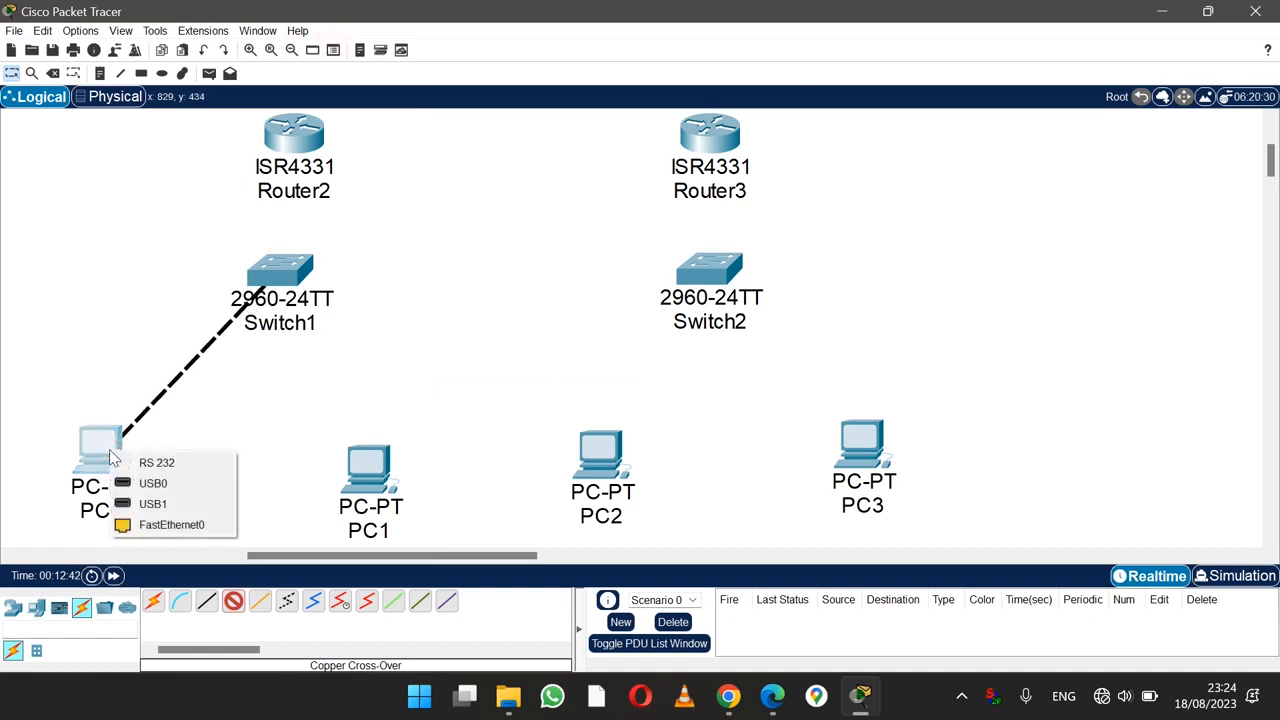
left_click(150, 524)
Step: Connect Switch1's FastEthernet0/2 port to PC1's FastEthernet0 port with a Copper Cross-Over cable
left_click(232, 600)
left_click(284, 272)
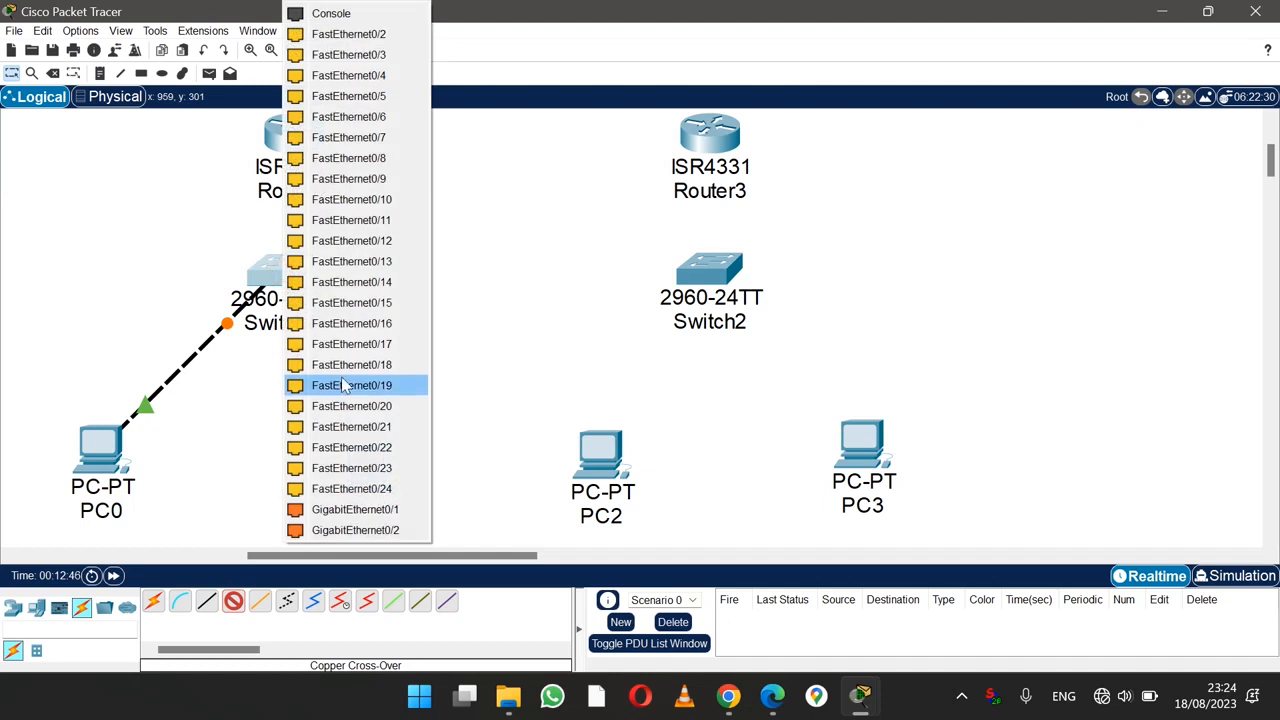
left_click(340, 34)
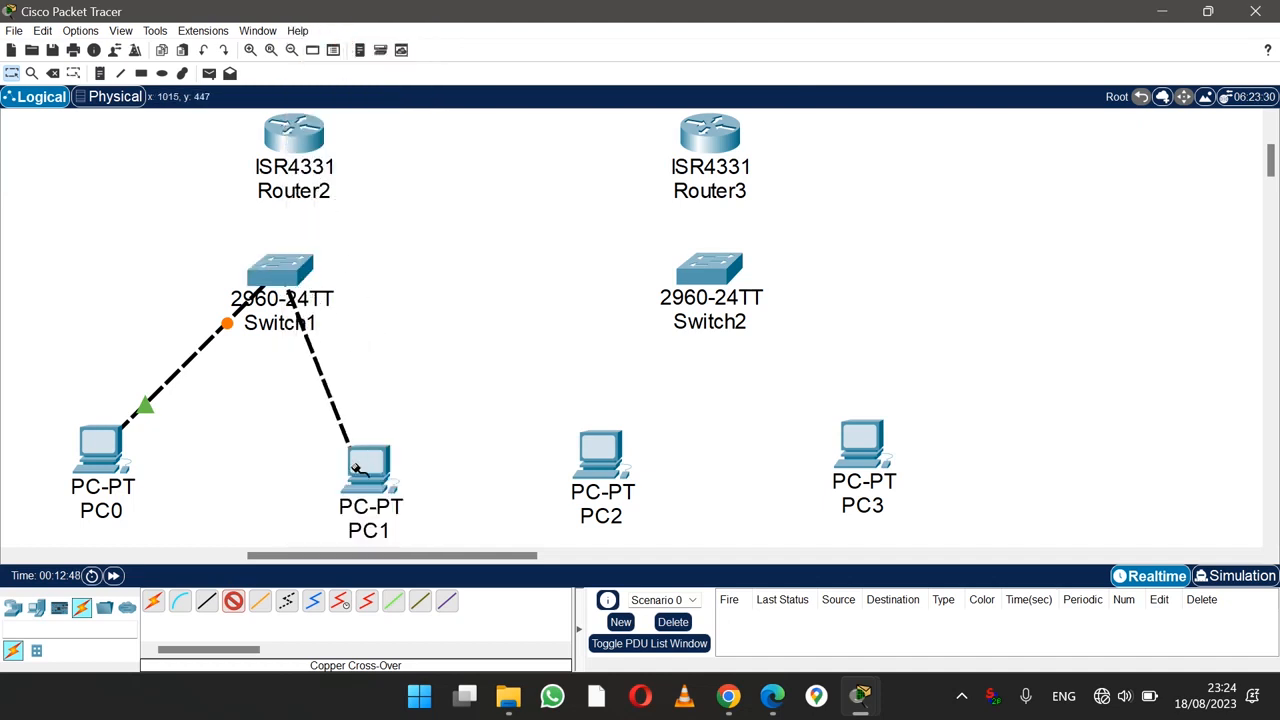
left_click(368, 466)
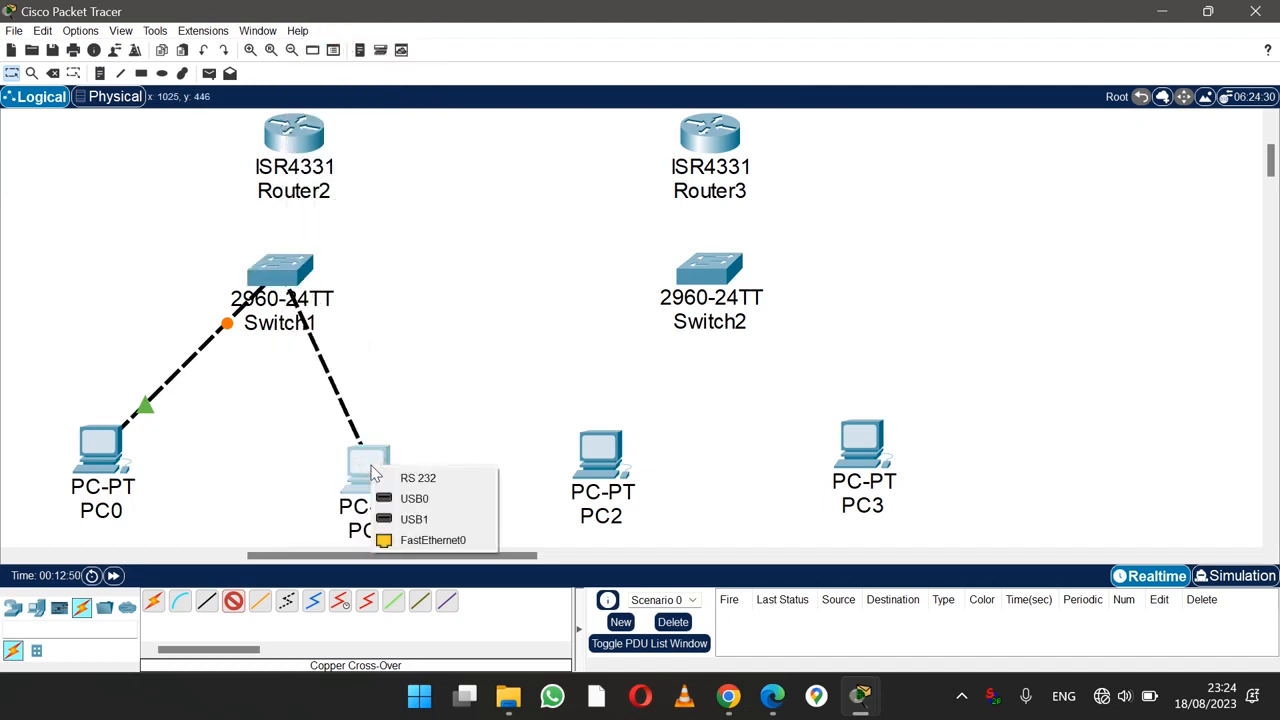
left_click(430, 540)
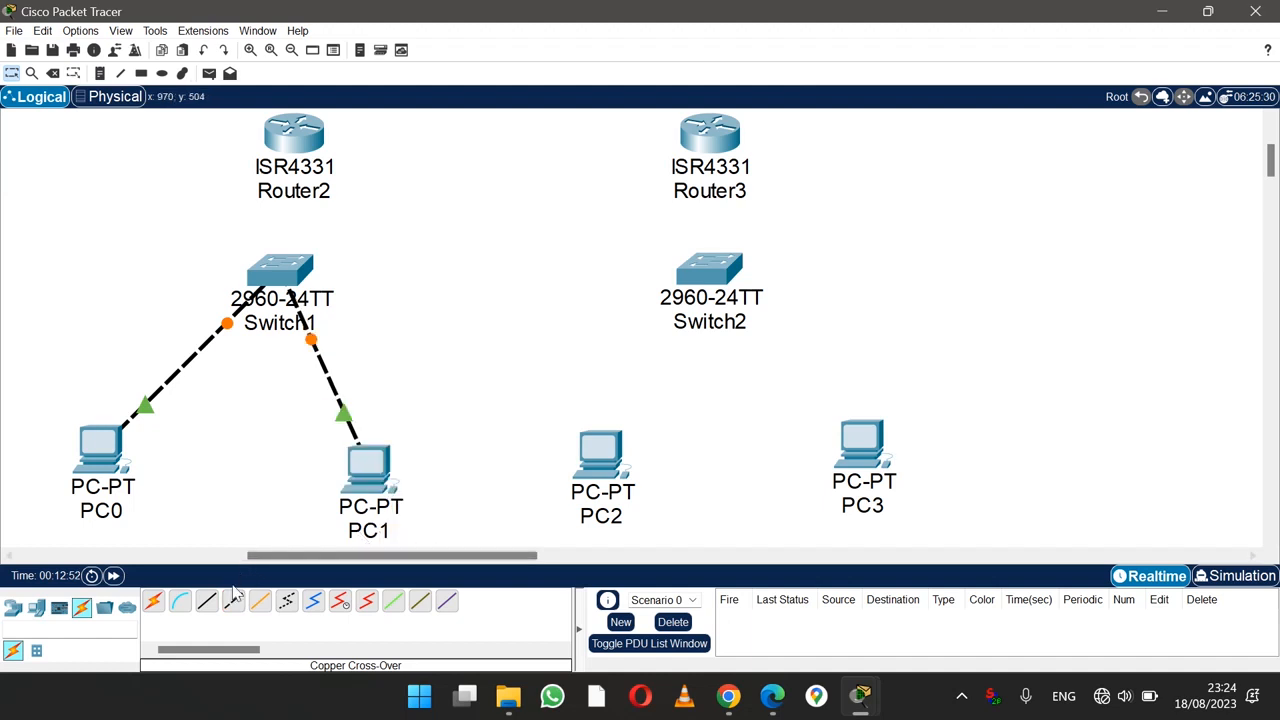
Step: Connect Switch2's FastEthernet0/1 port to PC2's FastEthernet0 port with a Copper Cross-Over cable
left_click(236, 605)
left_click(710, 270)
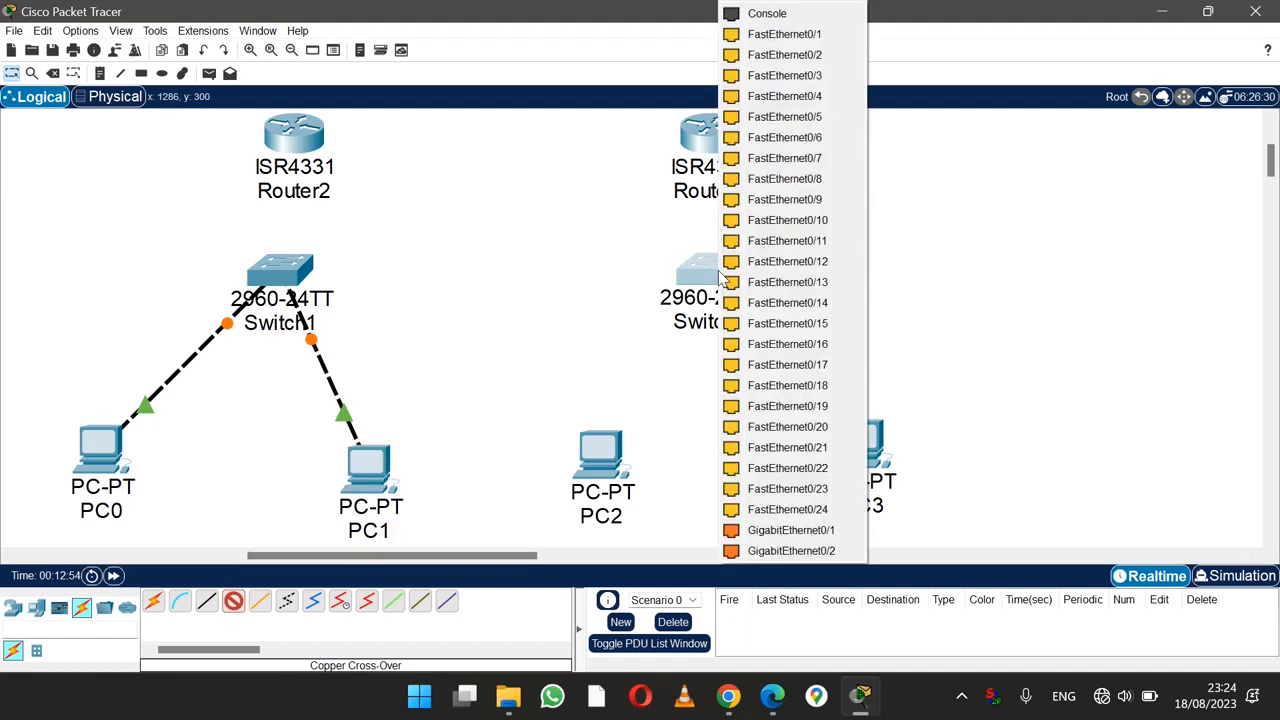
left_click(795, 35)
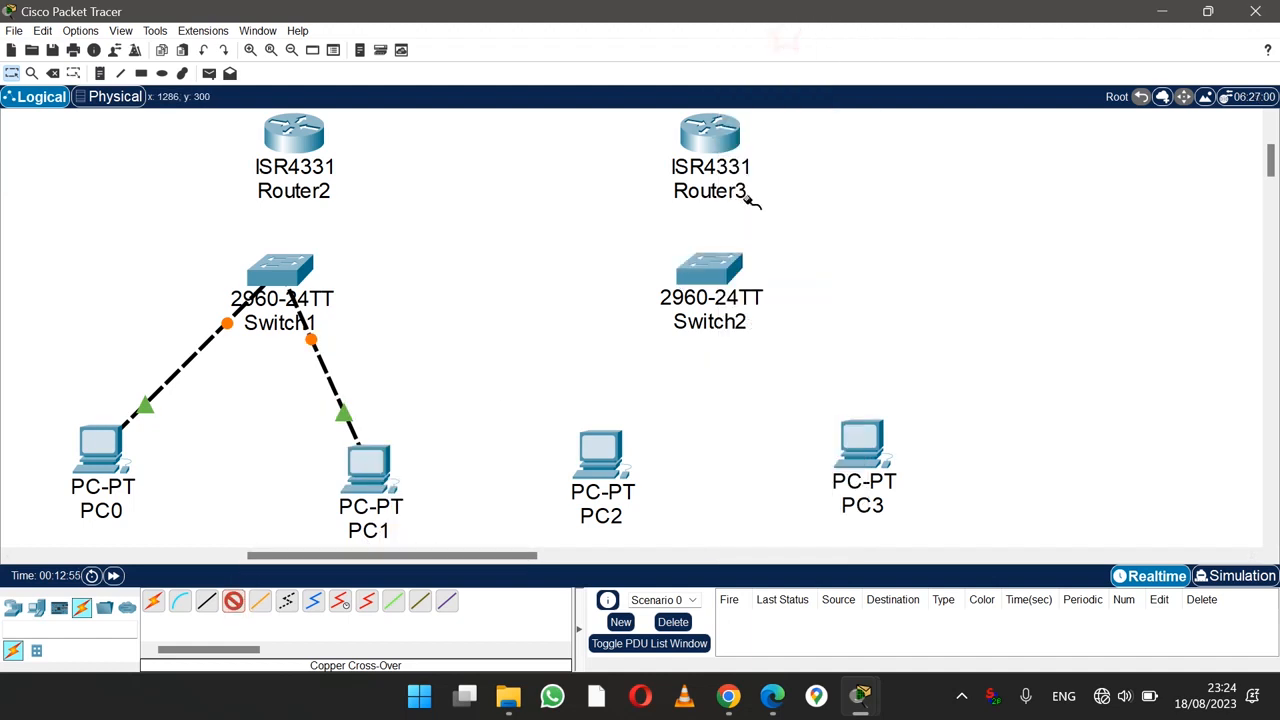
left_click(602, 452)
left_click(651, 527)
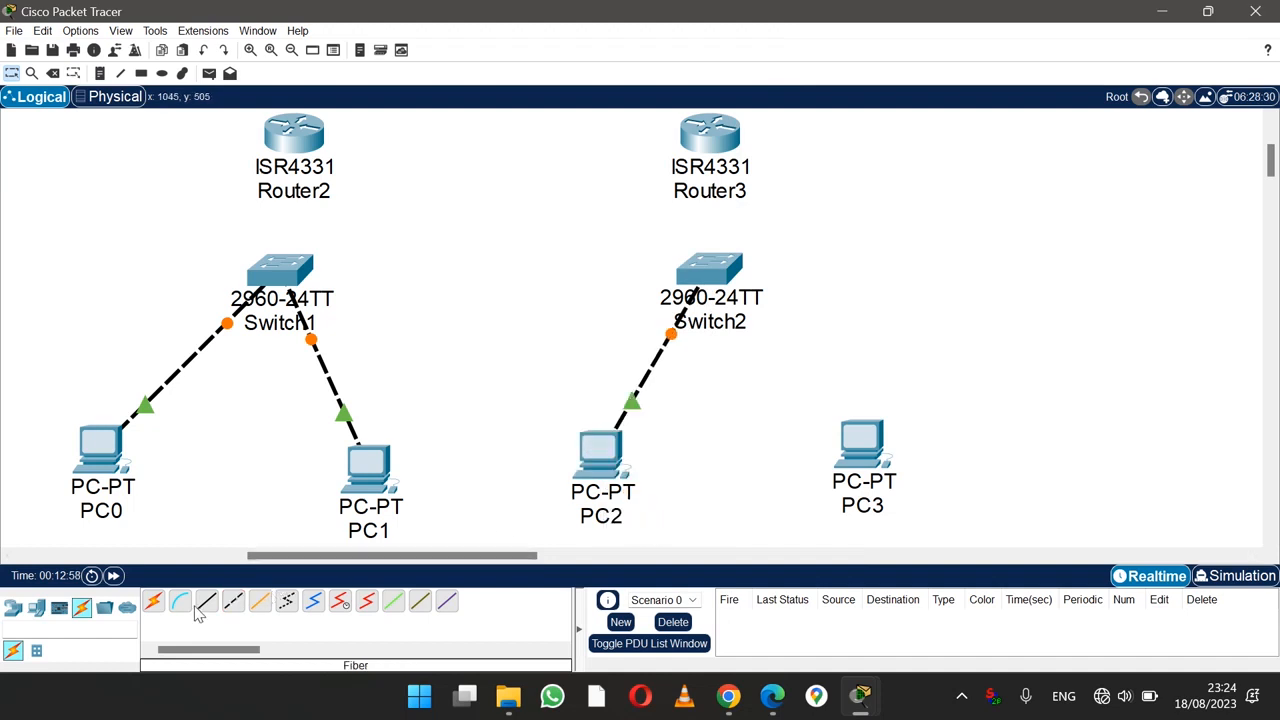
Step: Connect Switch2's FastEthernet0/2 port to PC3's FastEthernet0 port with a Copper Cross-Over cable
left_click(230, 606)
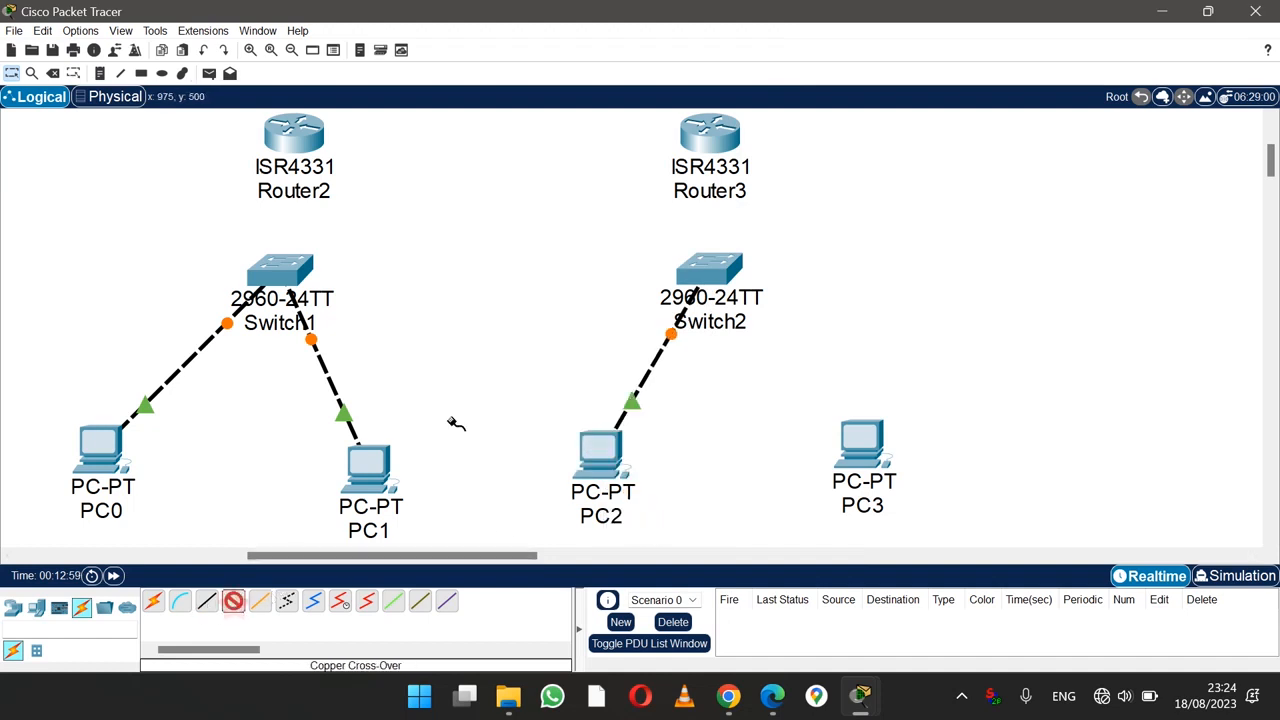
left_click(725, 278)
left_click(771, 38)
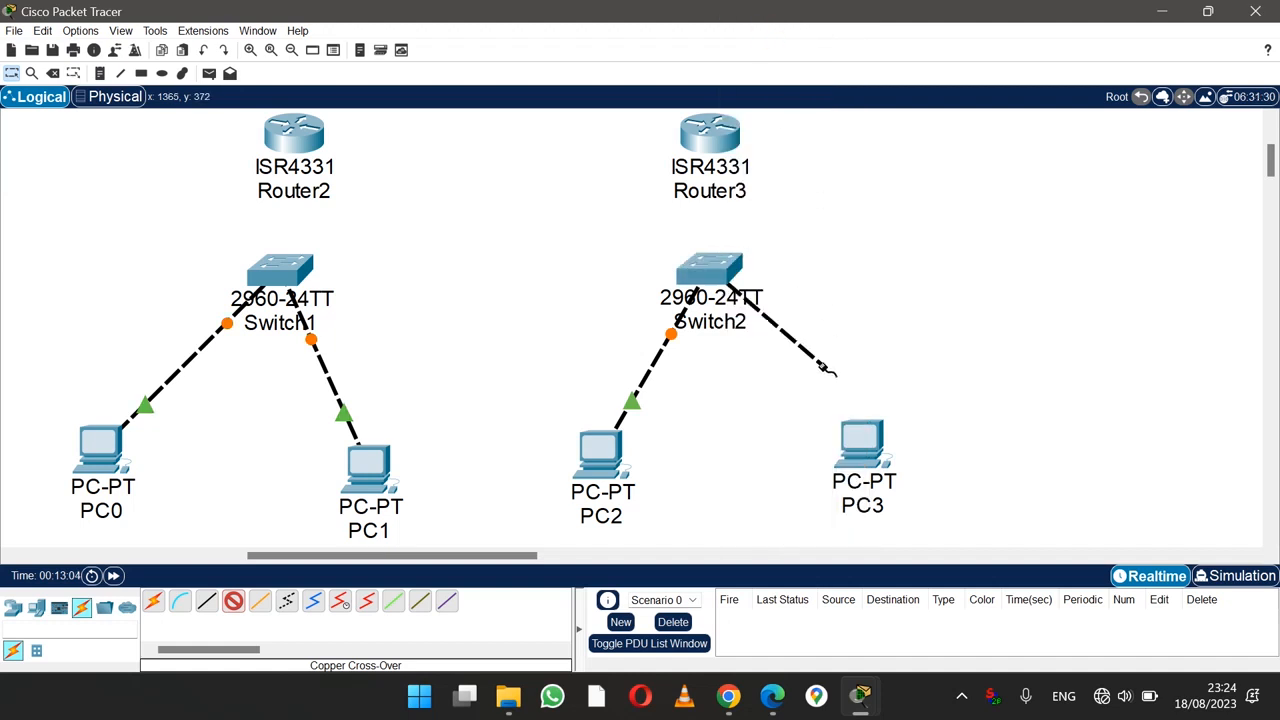
left_click(862, 441)
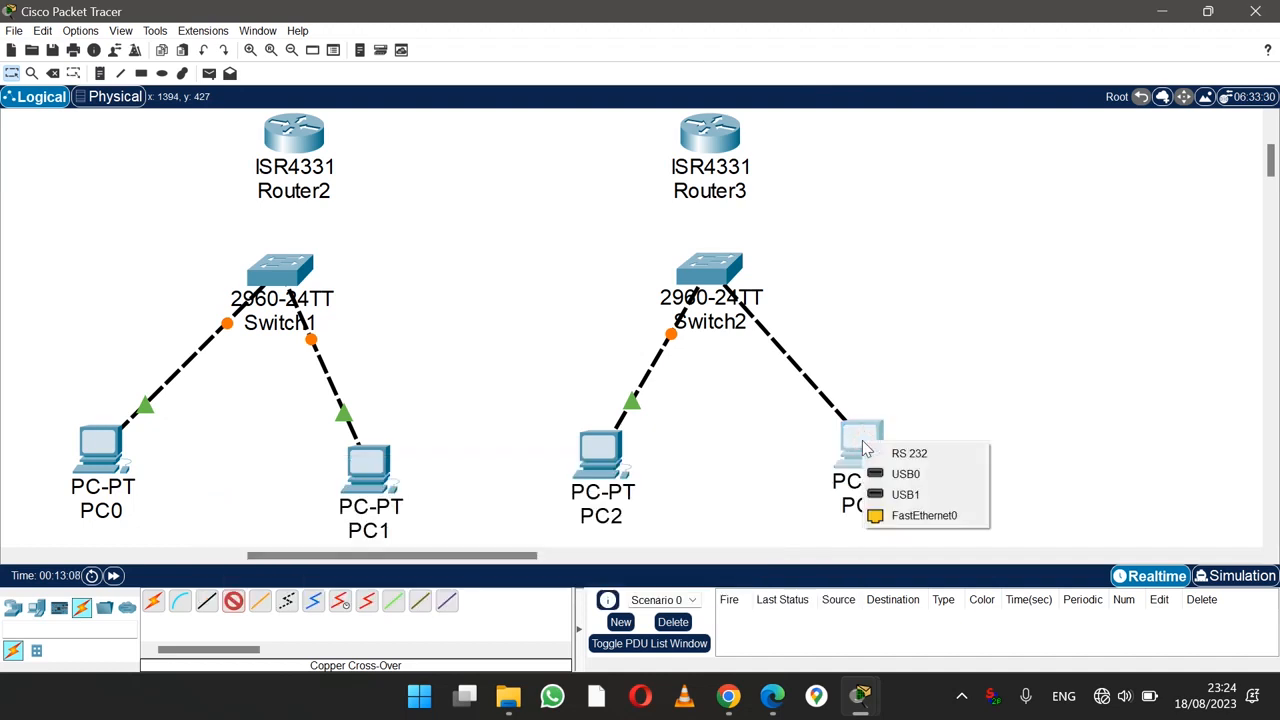
left_click(905, 515)
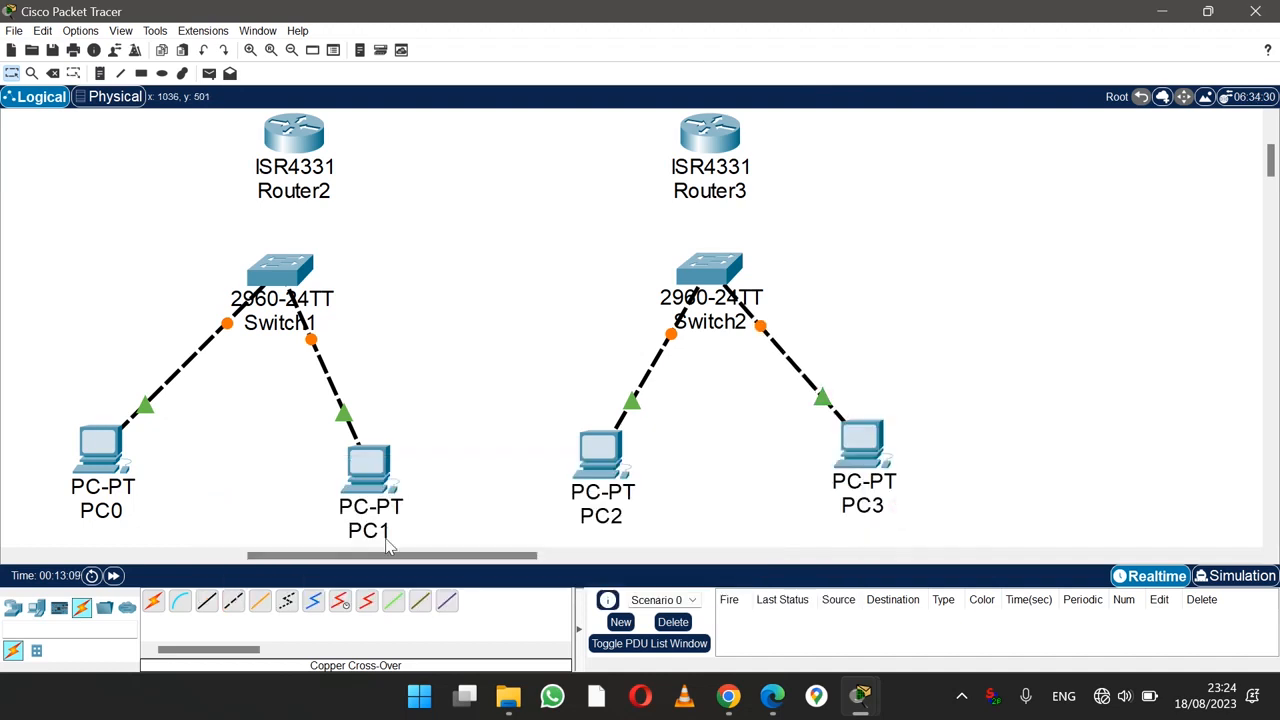
Step: Connect Router2's GigabitEthernet0/0/0 port to Switch1's GigabitEthernet0/1 port with a Copper Cross-Over cable
left_click(233, 607)
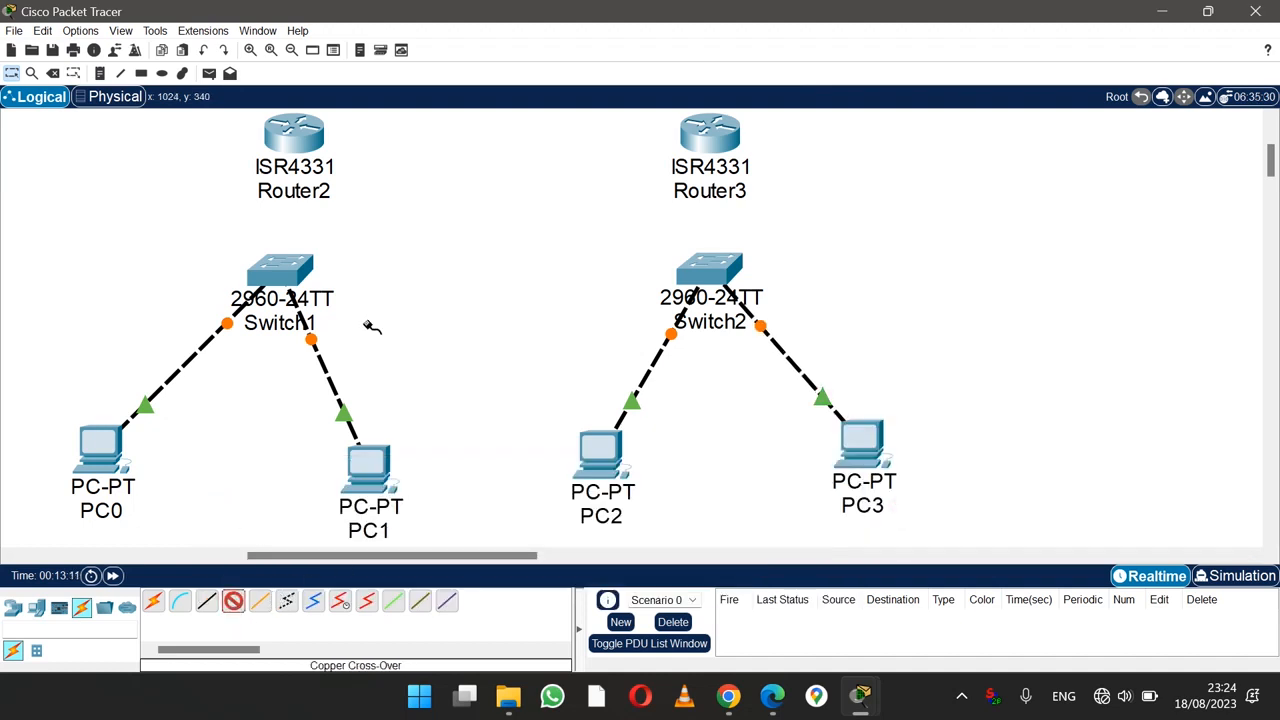
mouse_move(295, 143)
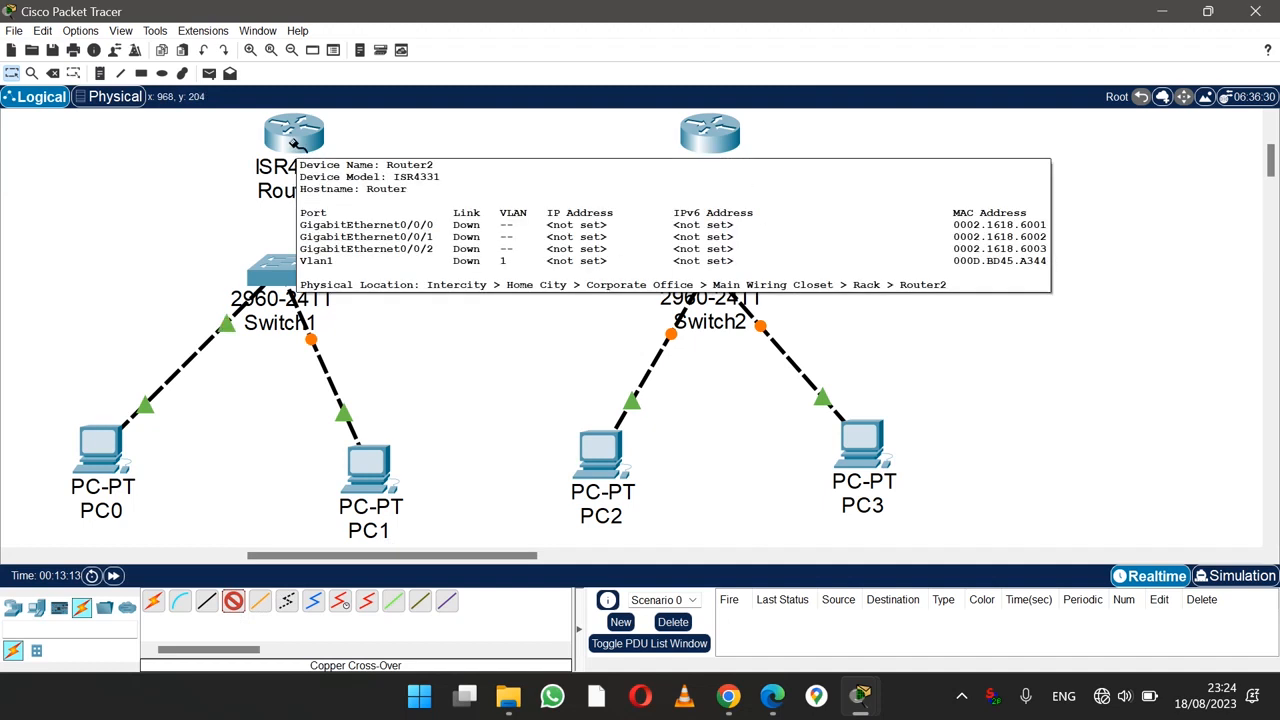
left_click(295, 143)
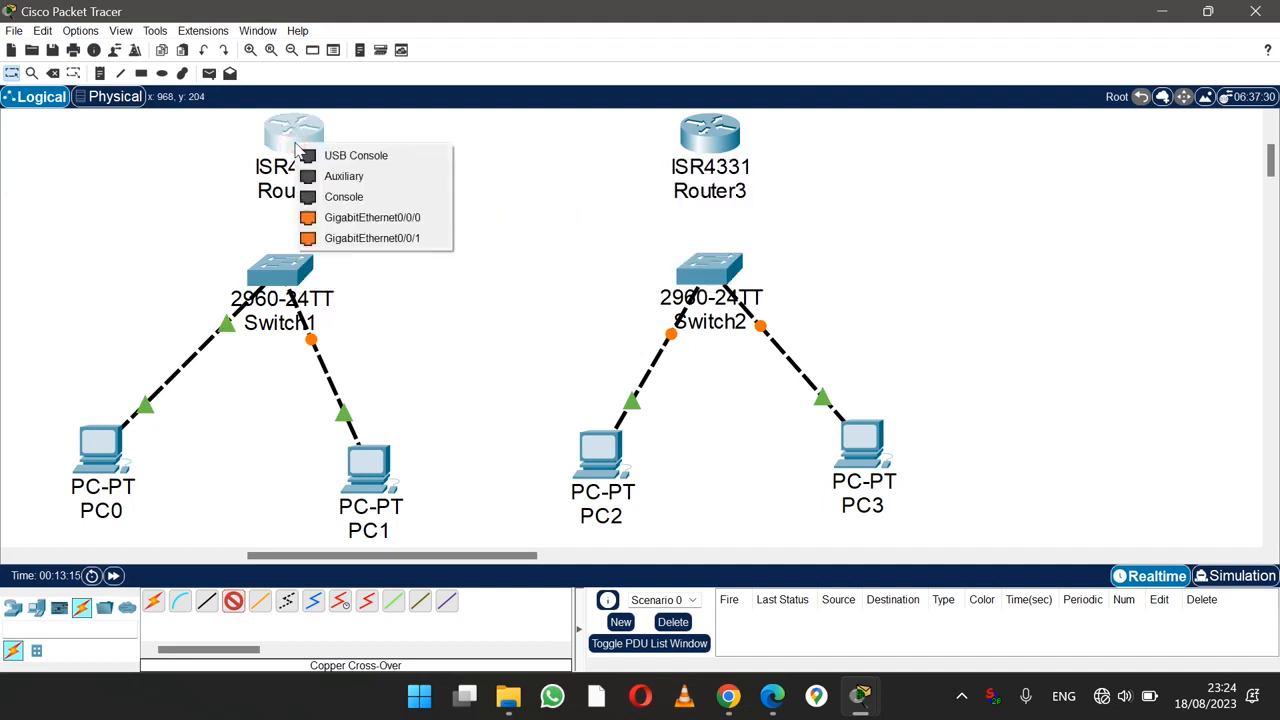
left_click(348, 218)
left_click(282, 268)
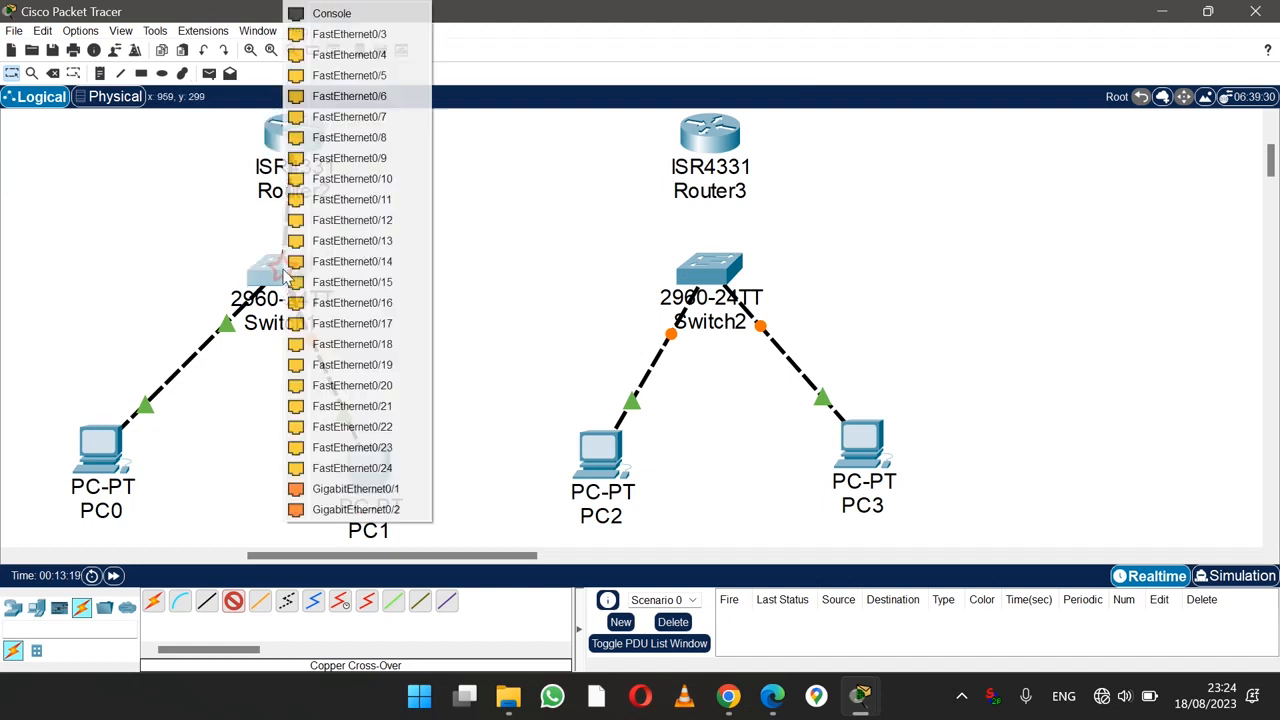
left_click(355, 488)
Step: Connect Router3's GigabitEthernet0/0/0 port to Switch2's GigabitEthernet0/1 port with a Copper Cross-Over cable
left_click(232, 603)
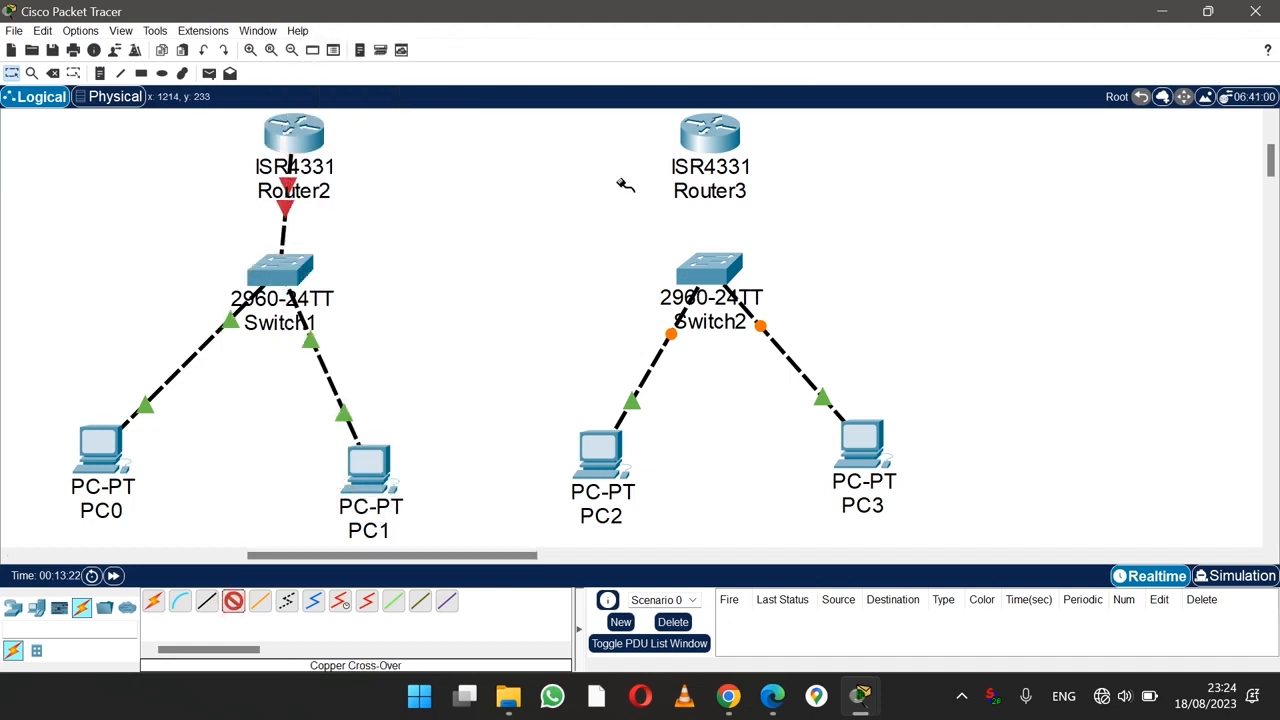
left_click(712, 140)
left_click(749, 212)
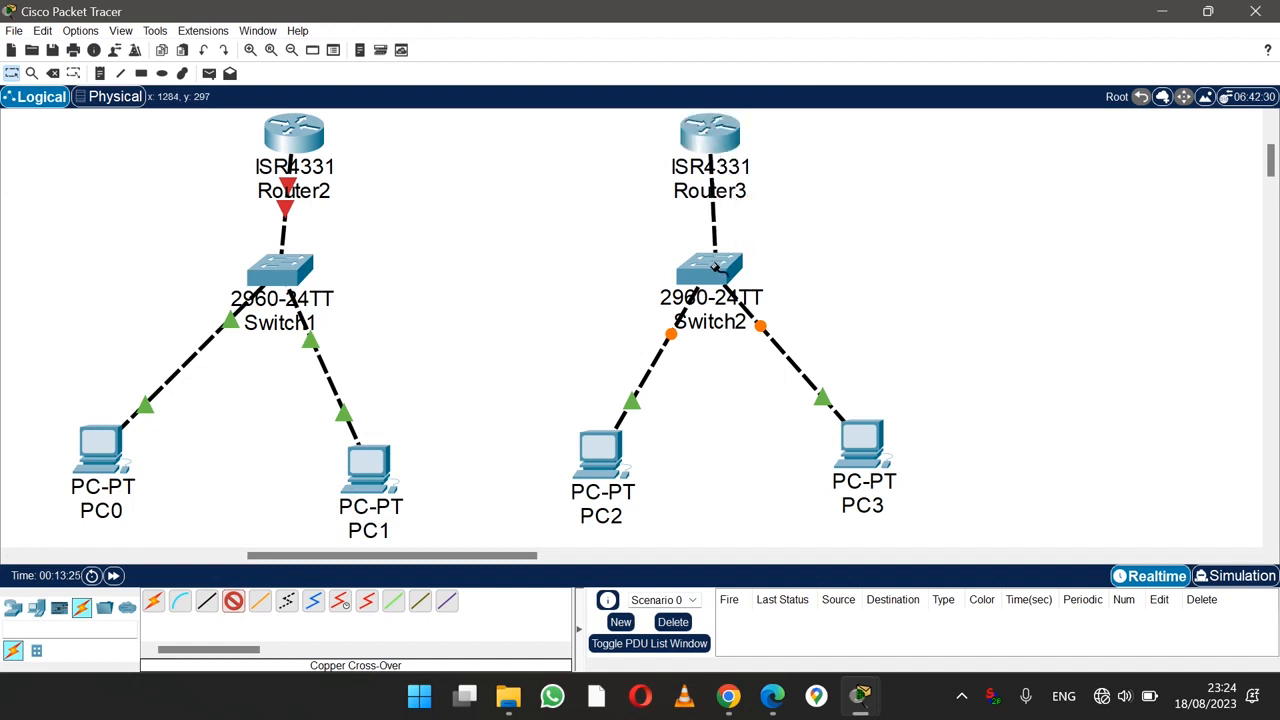
left_click(712, 268)
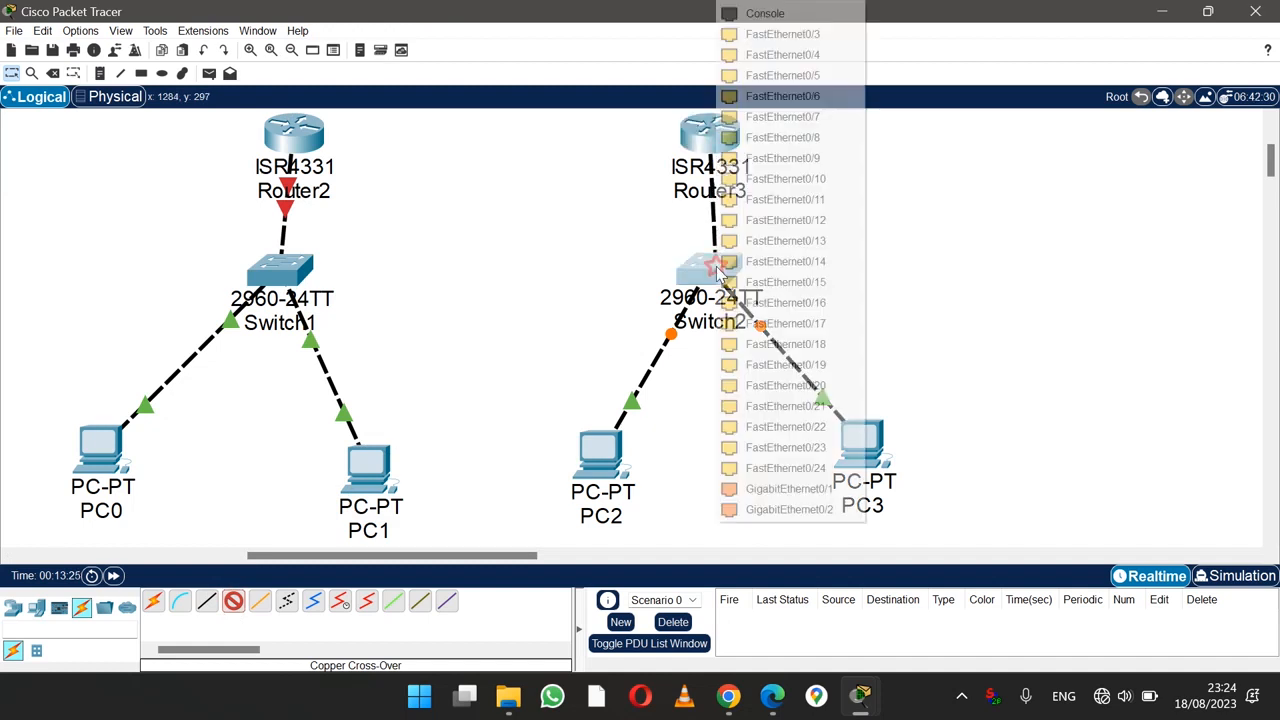
left_click(761, 489)
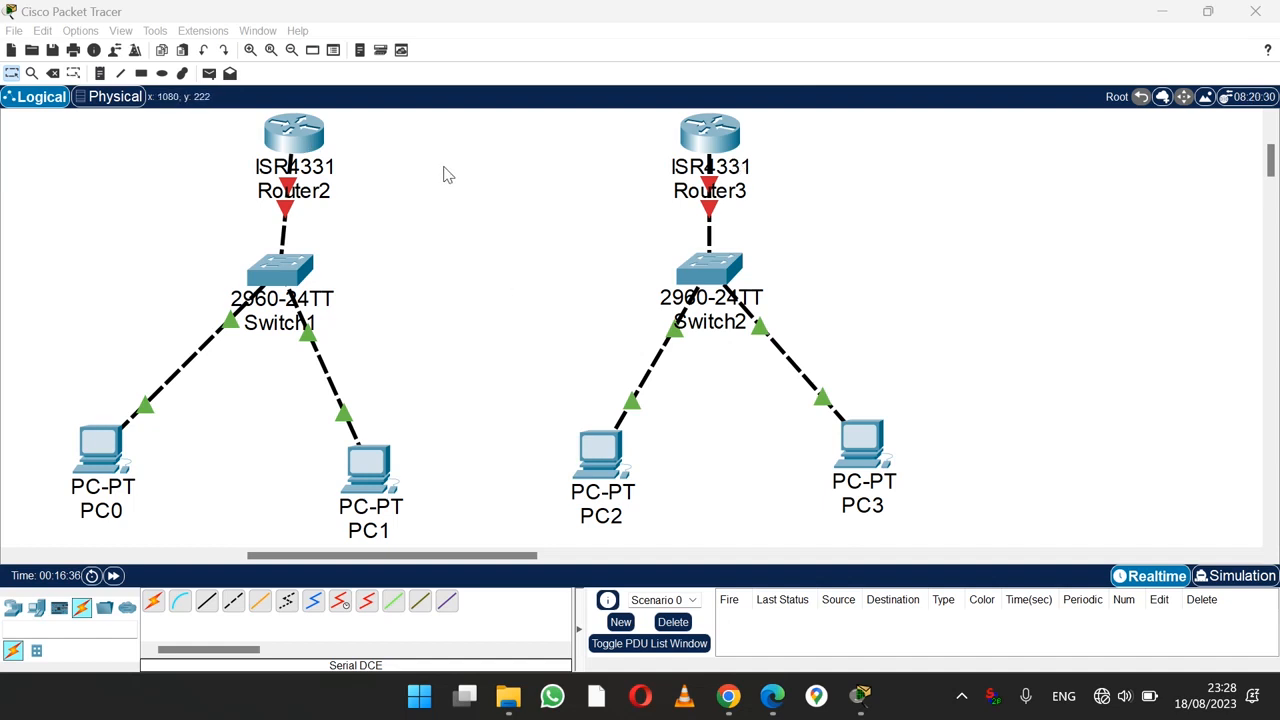
left_click(341, 606)
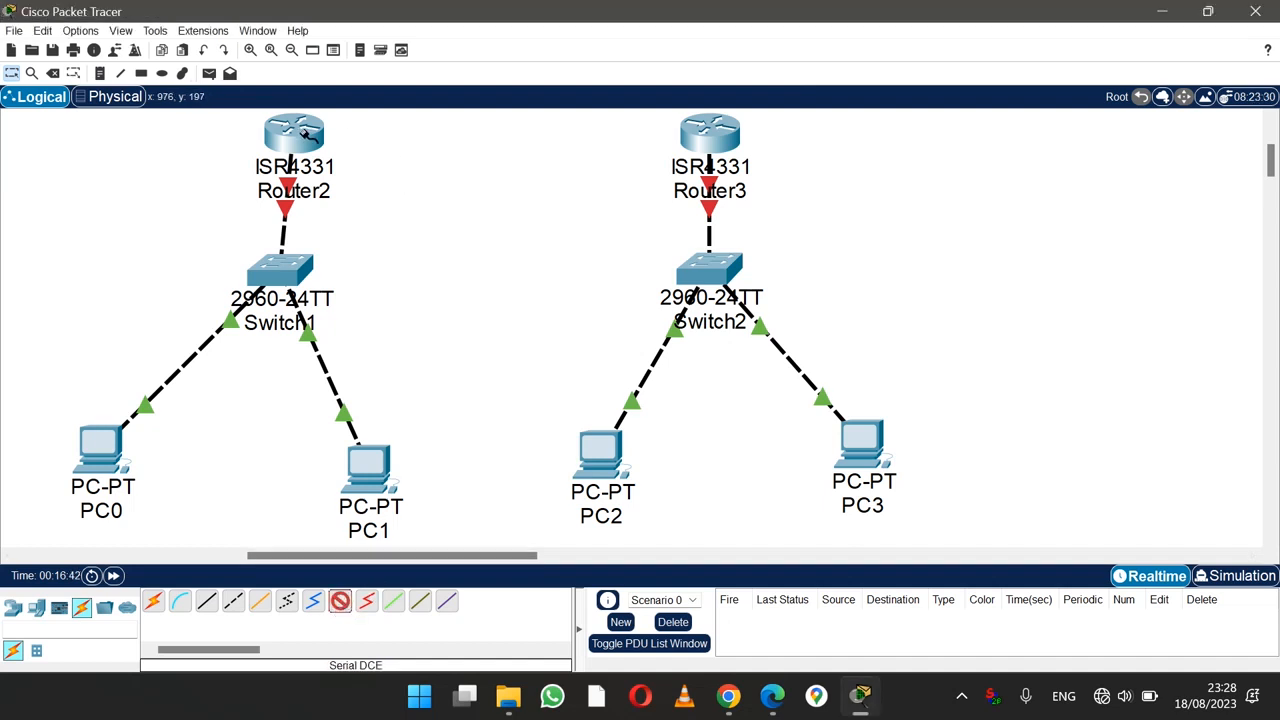
left_click(305, 135)
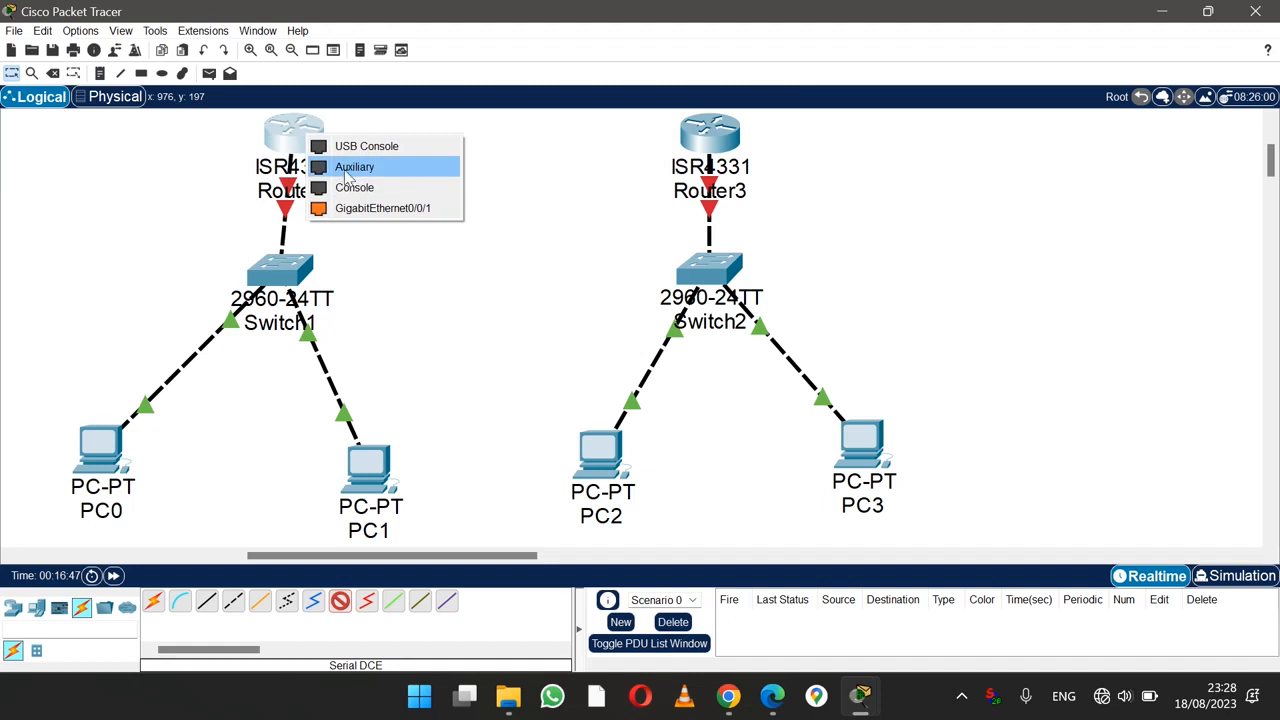
left_click(185, 181)
left_click(12, 73)
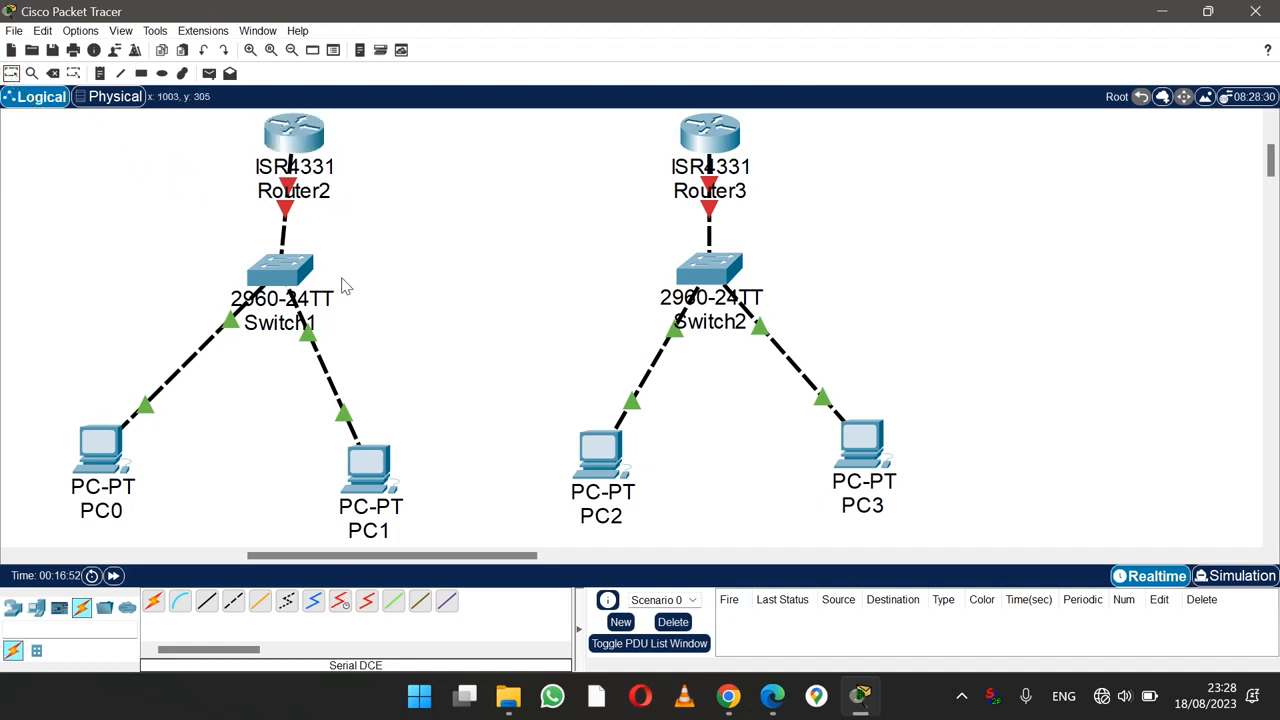
Step: Install a NIM-2T module in Router2's second expansion slot with the power off, and switch the router back on
left_click(303, 138)
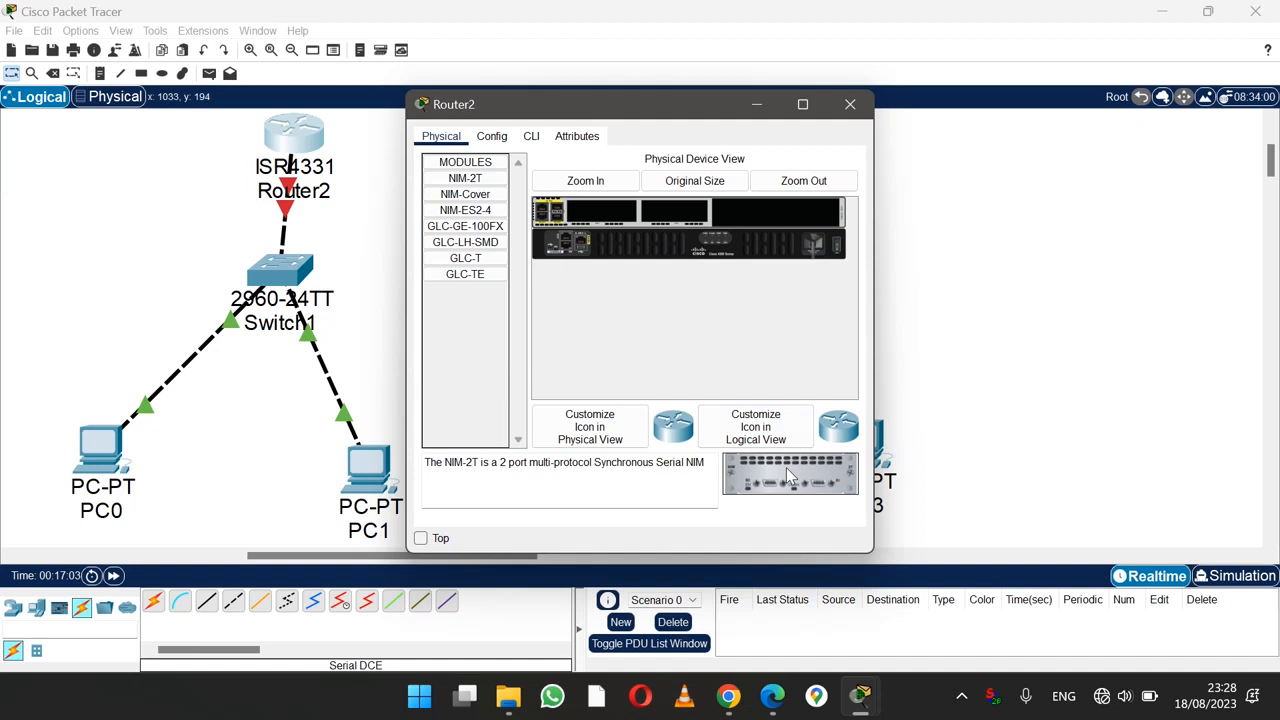
left_click_drag(786, 467, 682, 220)
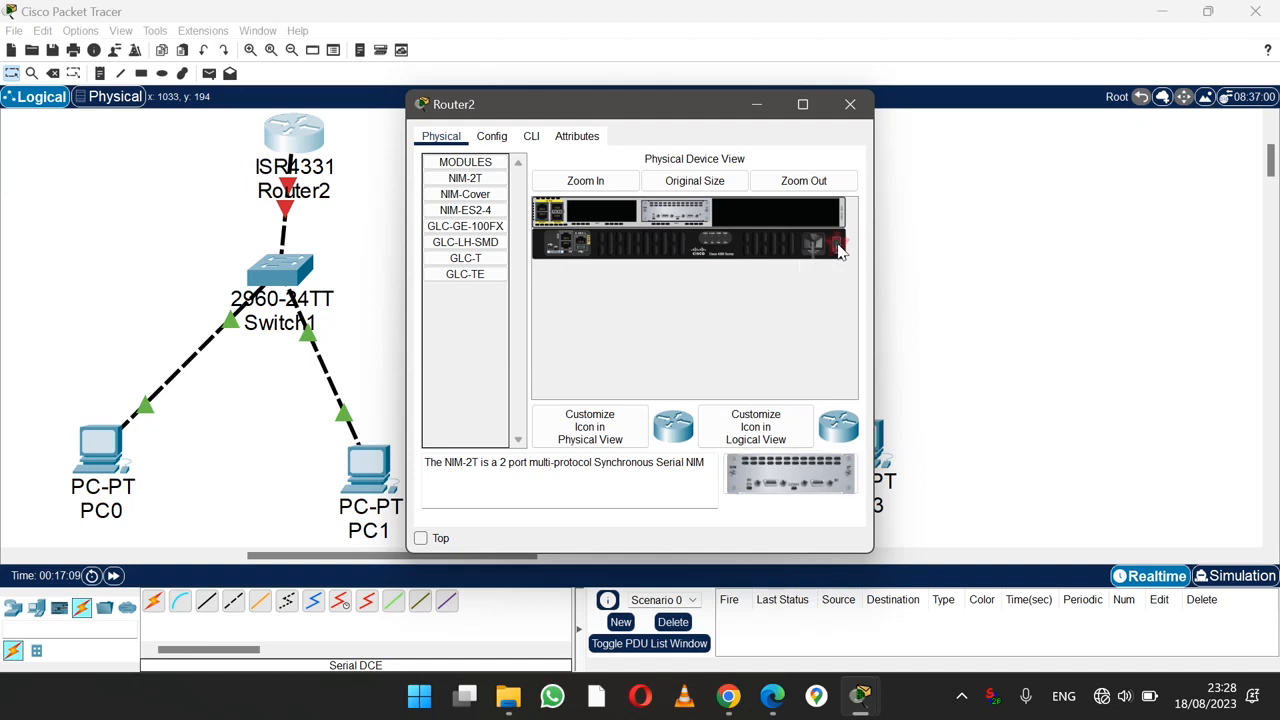
left_click(849, 105)
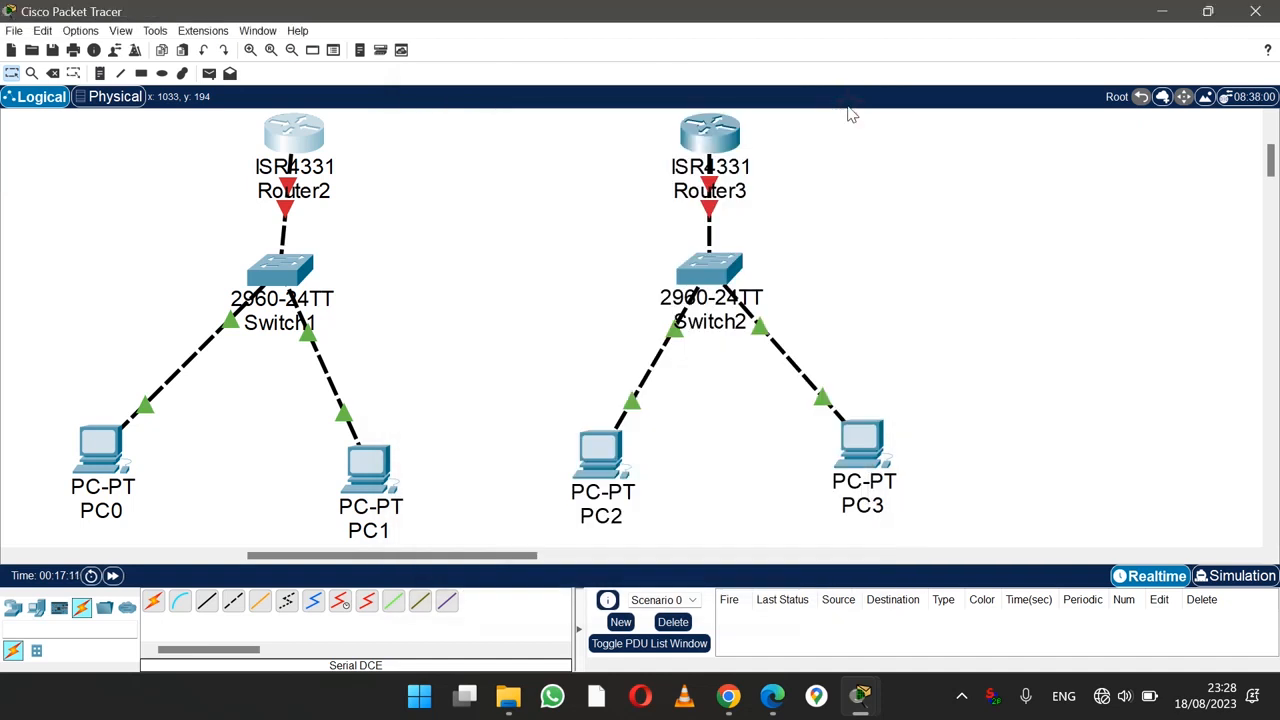
Step: Install a NIM-2T module in Router3's second expansion slot with the power off, and switch the router back on
left_click(716, 136)
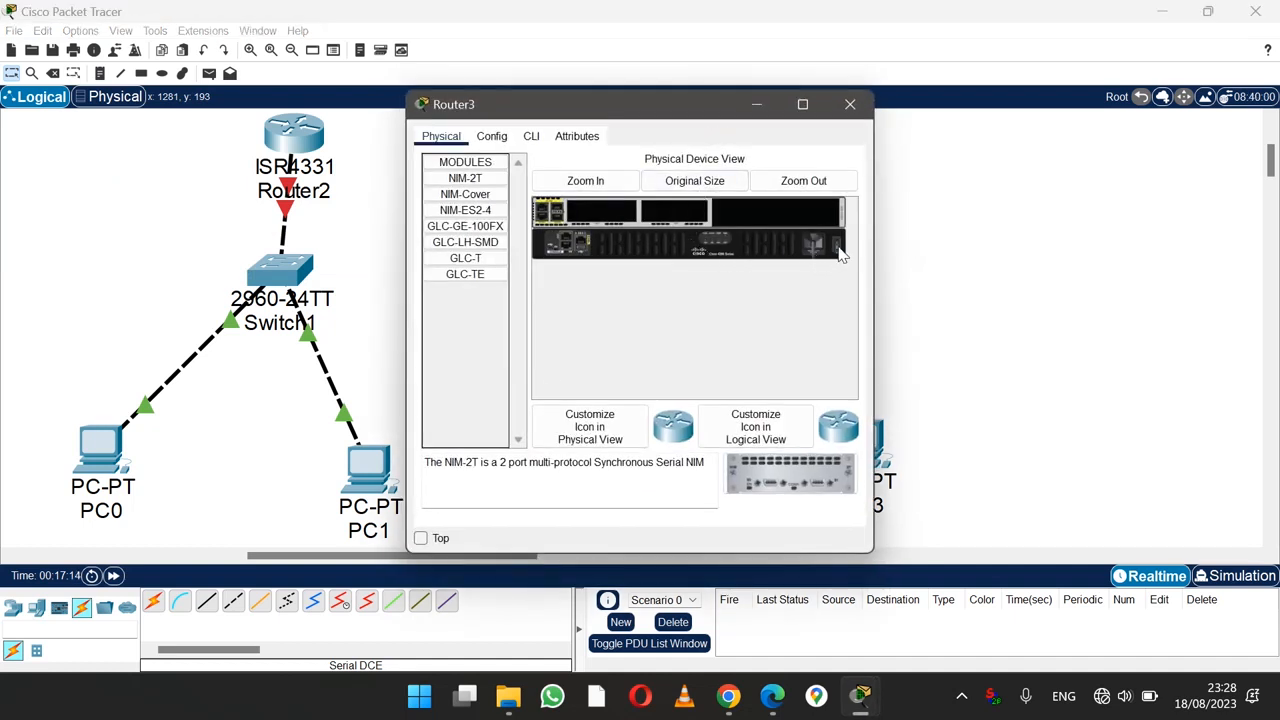
left_click_drag(790, 475, 678, 214)
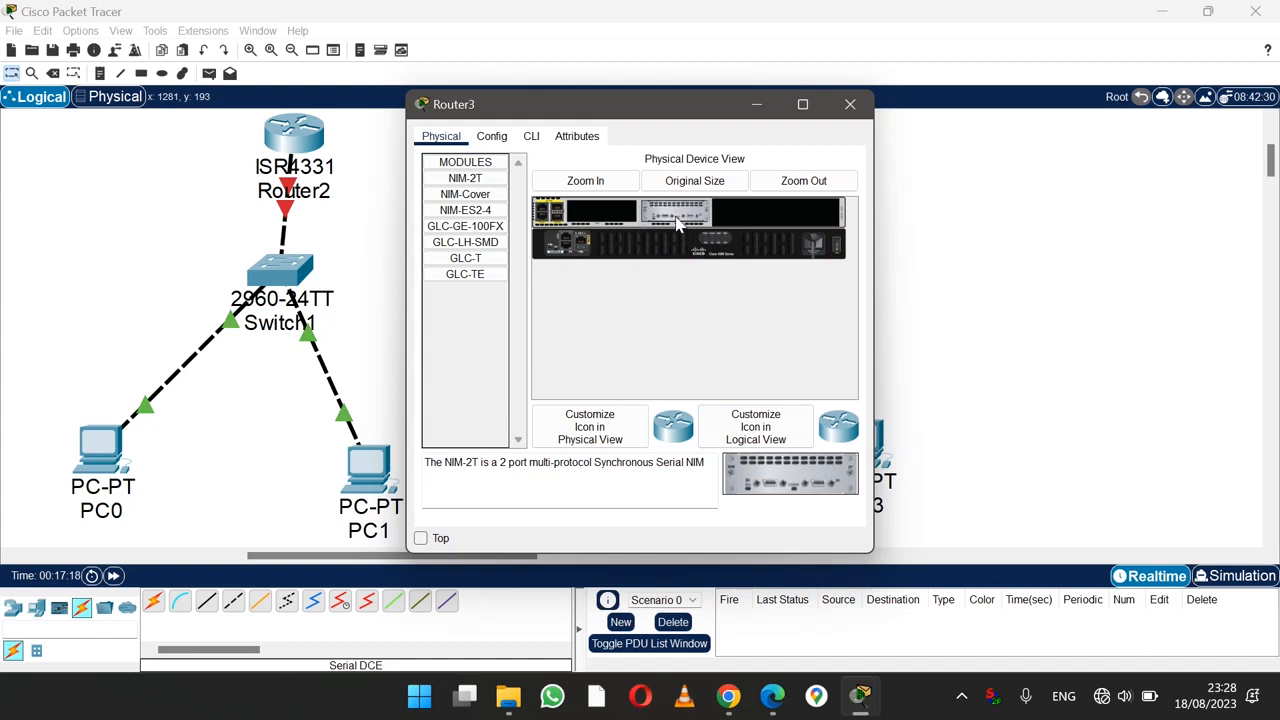
left_click(837, 248)
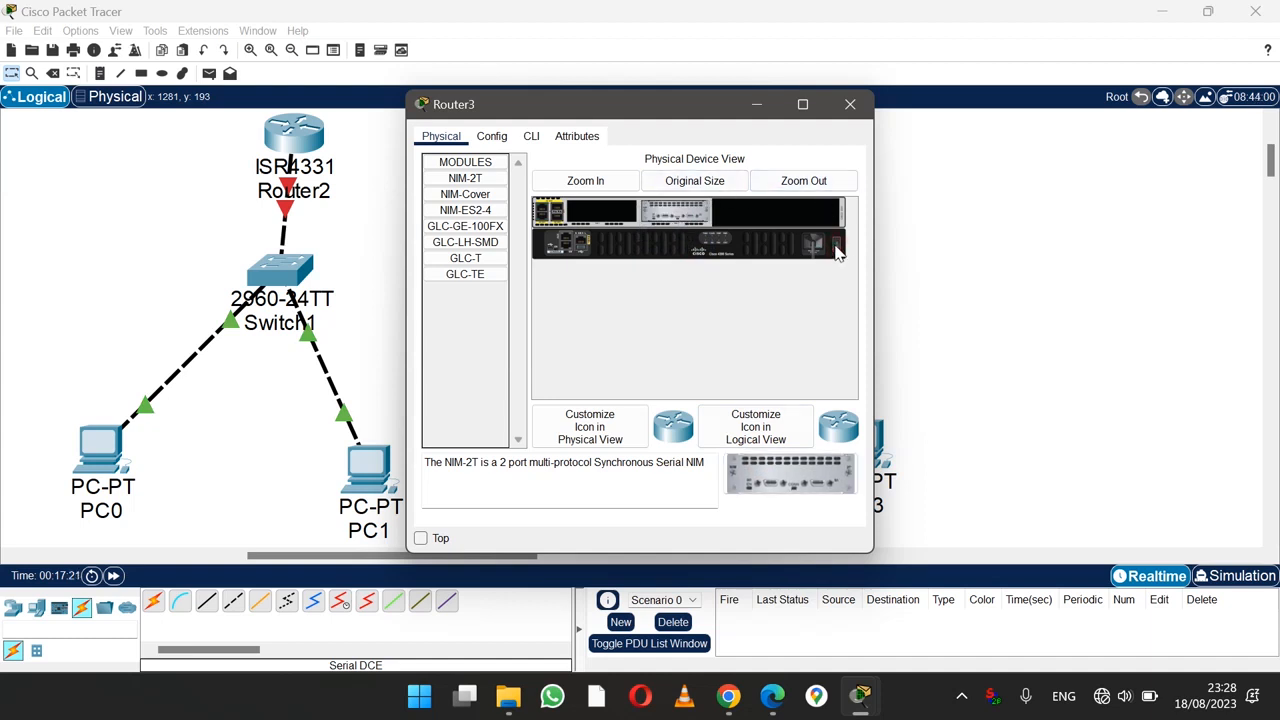
left_click(849, 113)
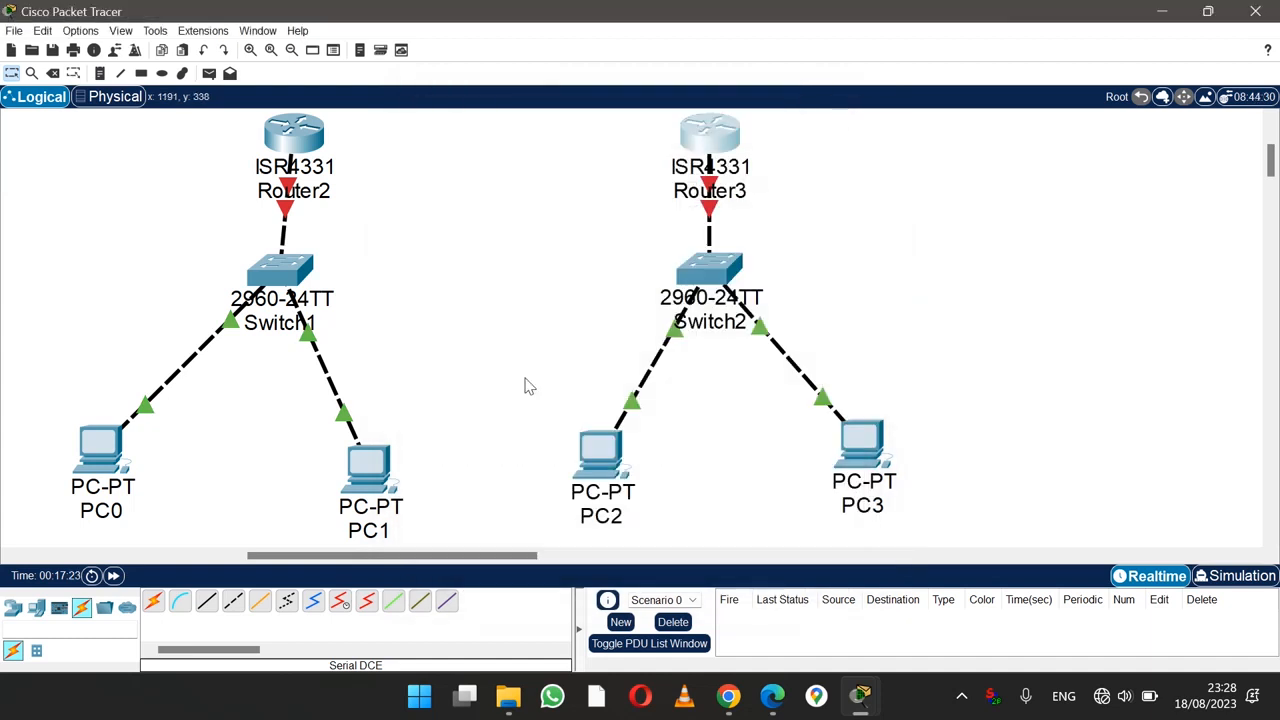
Step: Connect Router2's Serial0/2/0 port to Router3's Serial0/2/0 port with a Serial DCE cable and nudge the two routers slightly apart
left_click(341, 604)
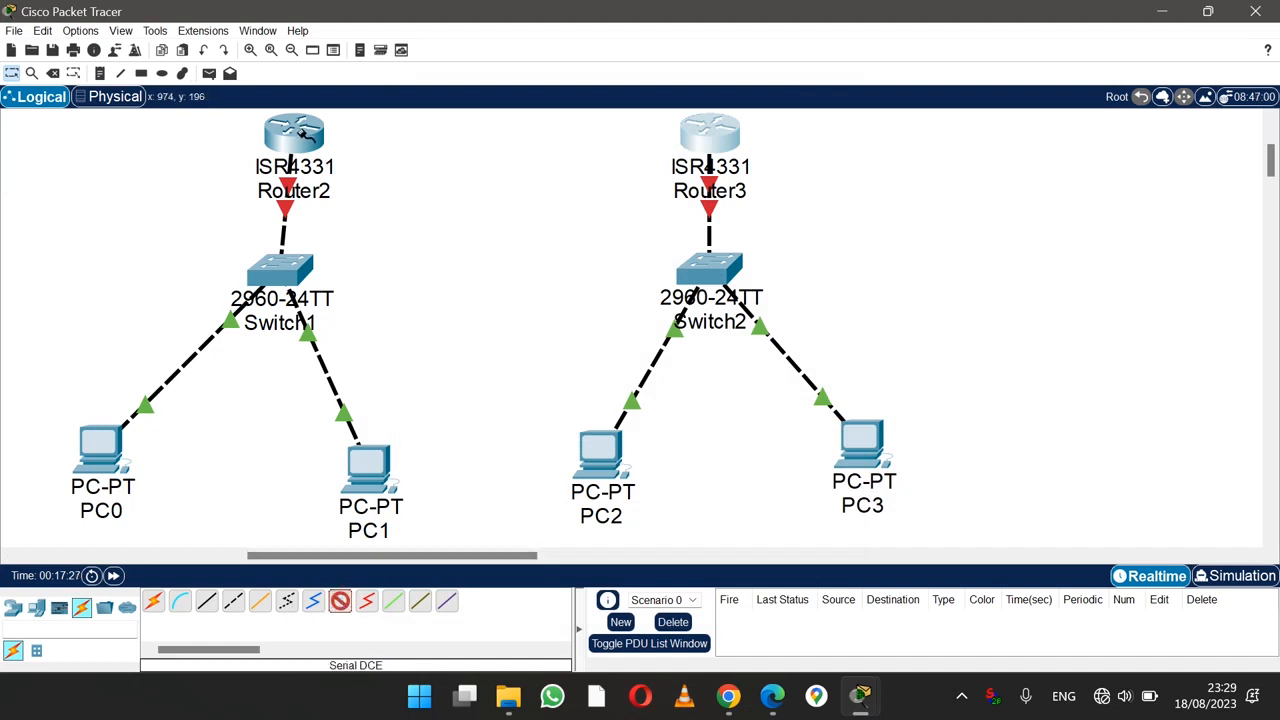
left_click(302, 133)
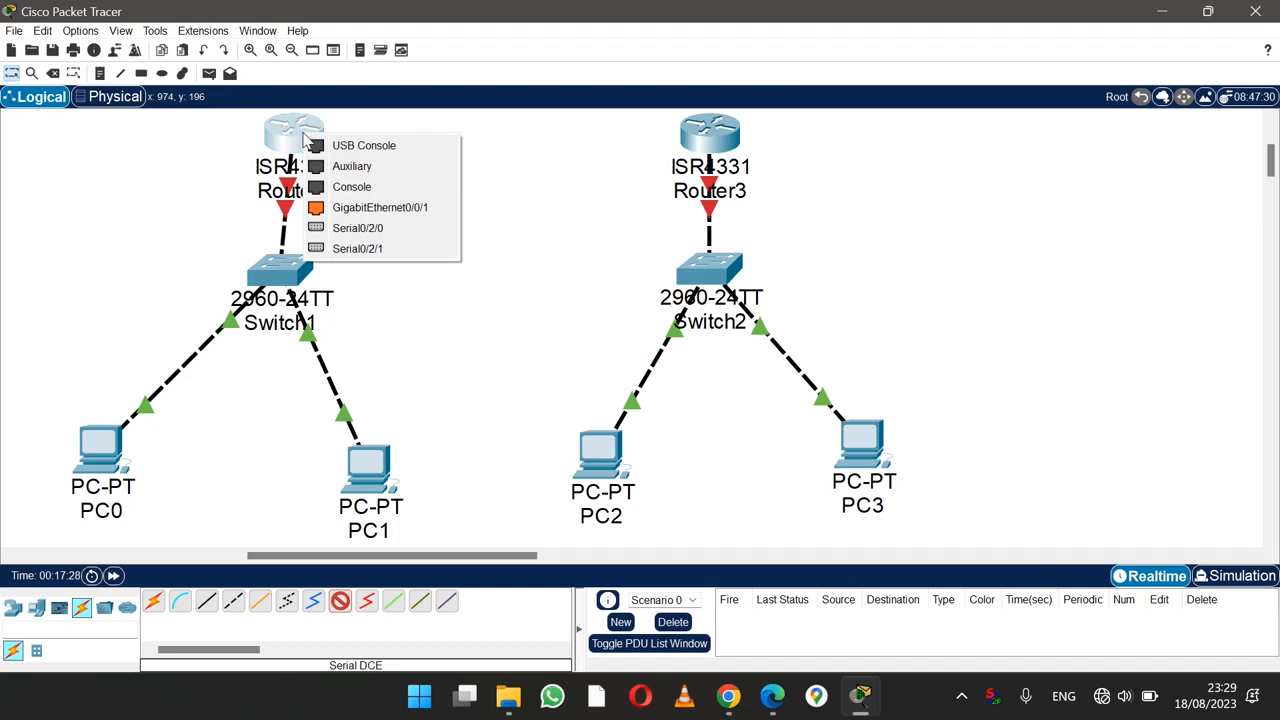
left_click(355, 228)
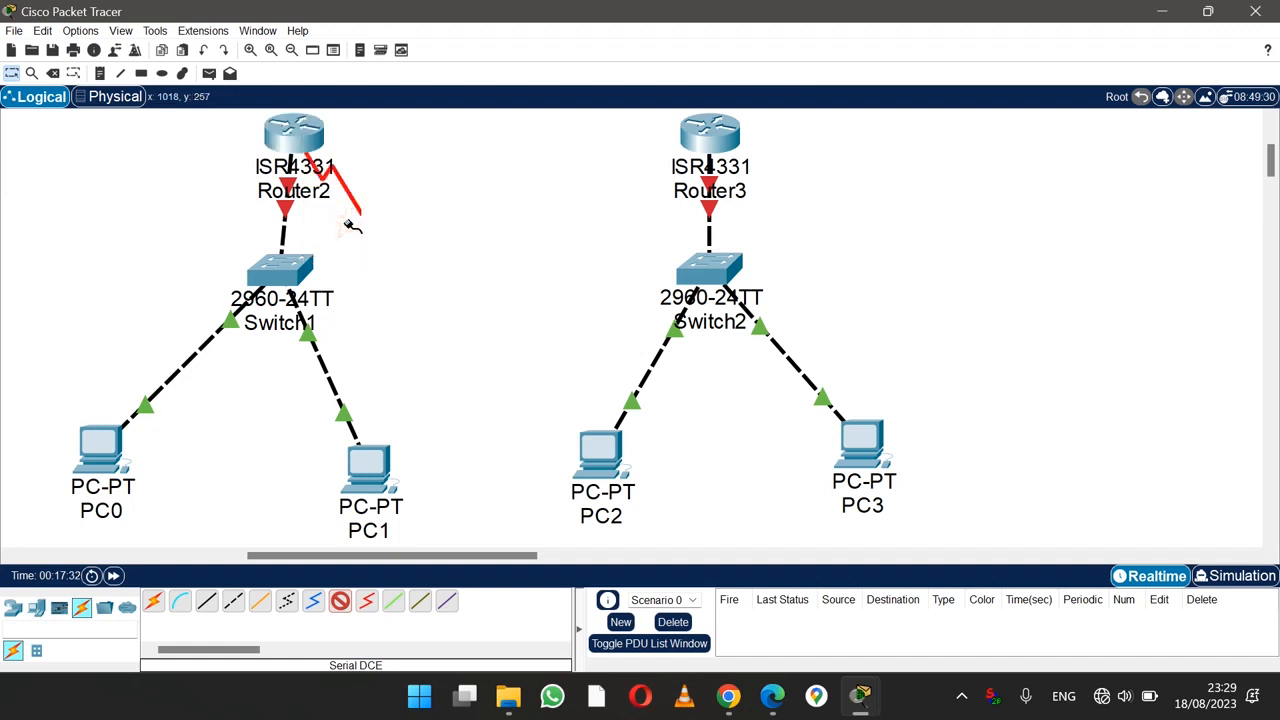
left_click(705, 131)
left_click(760, 227)
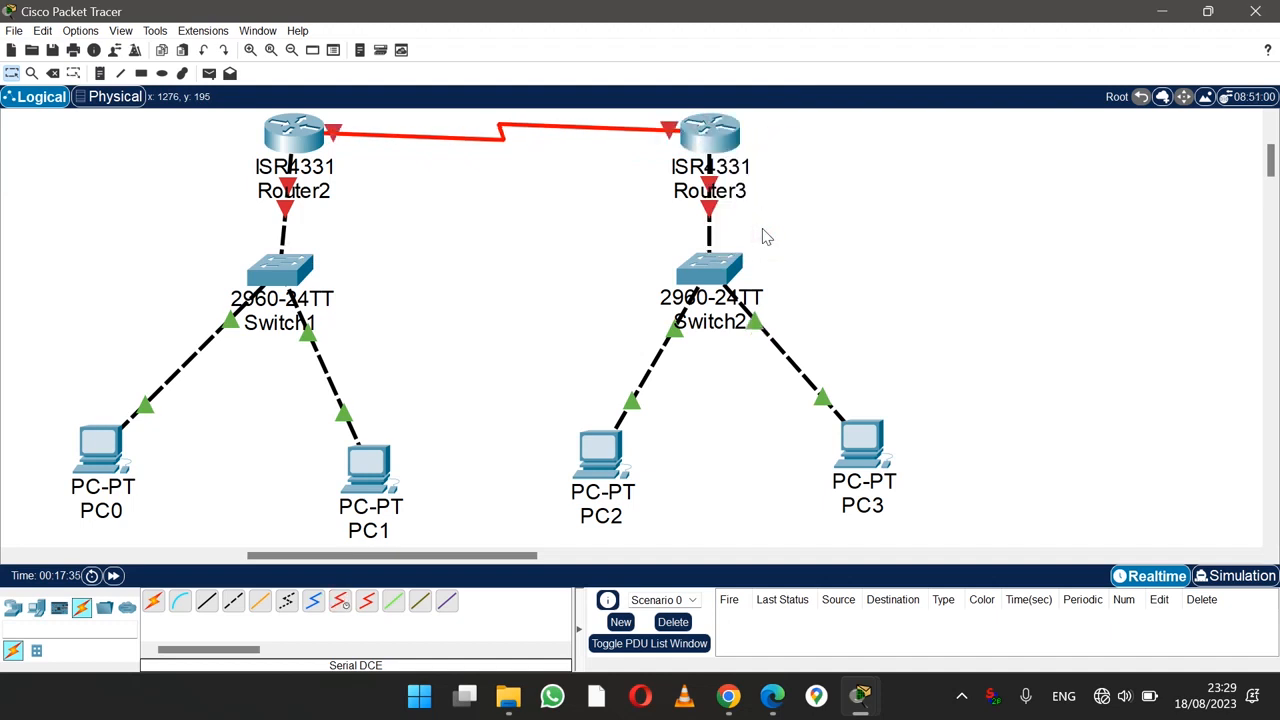
left_click_drag(306, 135, 290, 135)
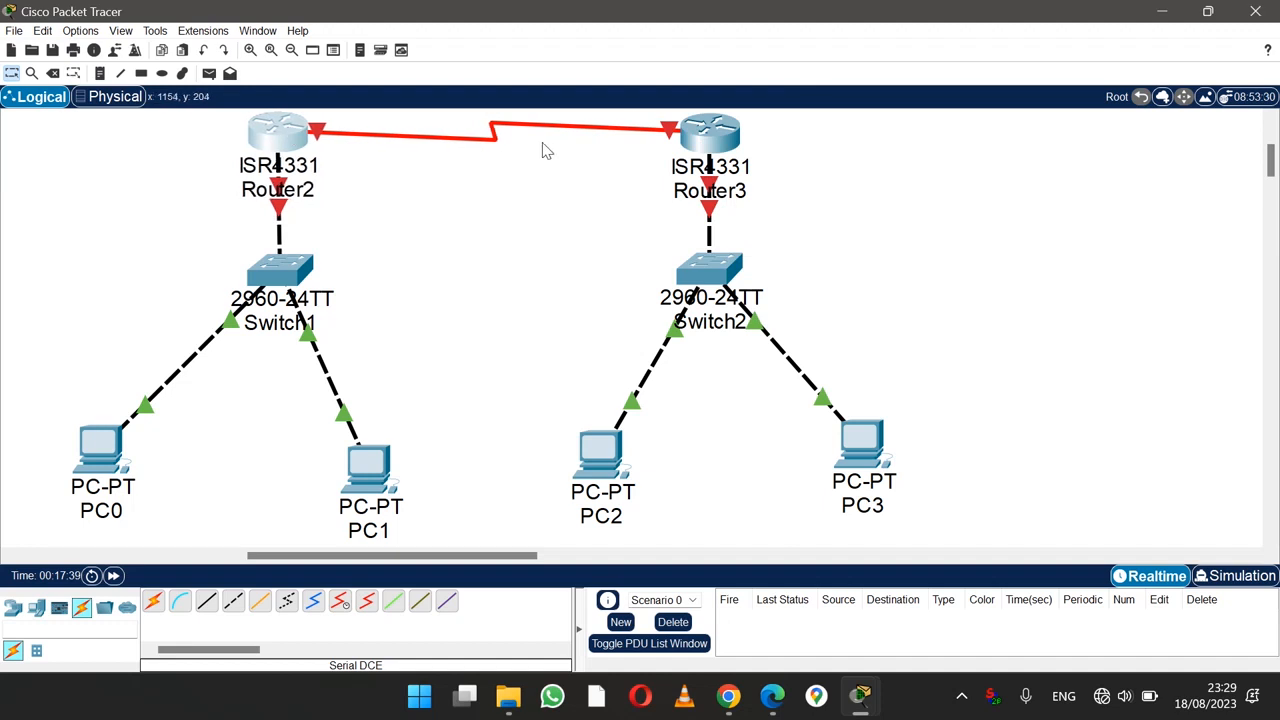
mouse_move(714, 138)
left_mouse_down()
mouse_move(742, 136)
mouse_move(721, 133)
left_mouse_up()
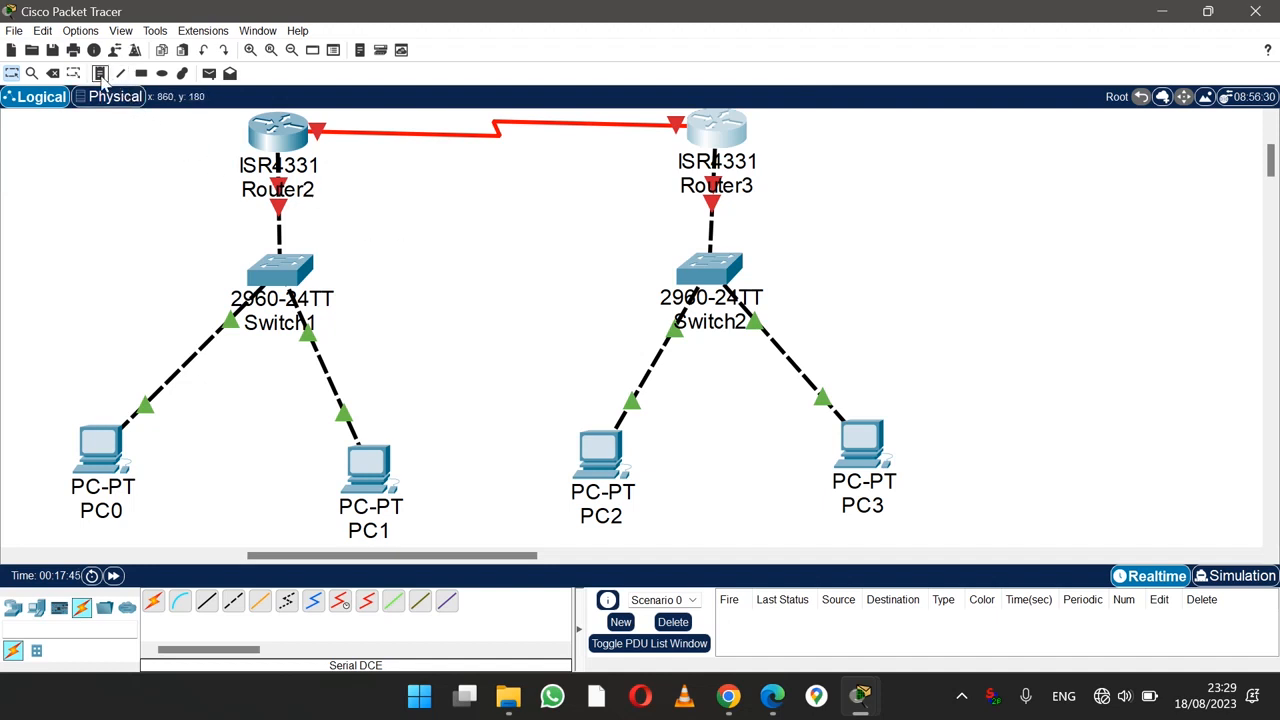
Step: Add a note reading 192.168.1.0/24 between Router2 and Switch1
left_click(100, 74)
left_click(229, 210)
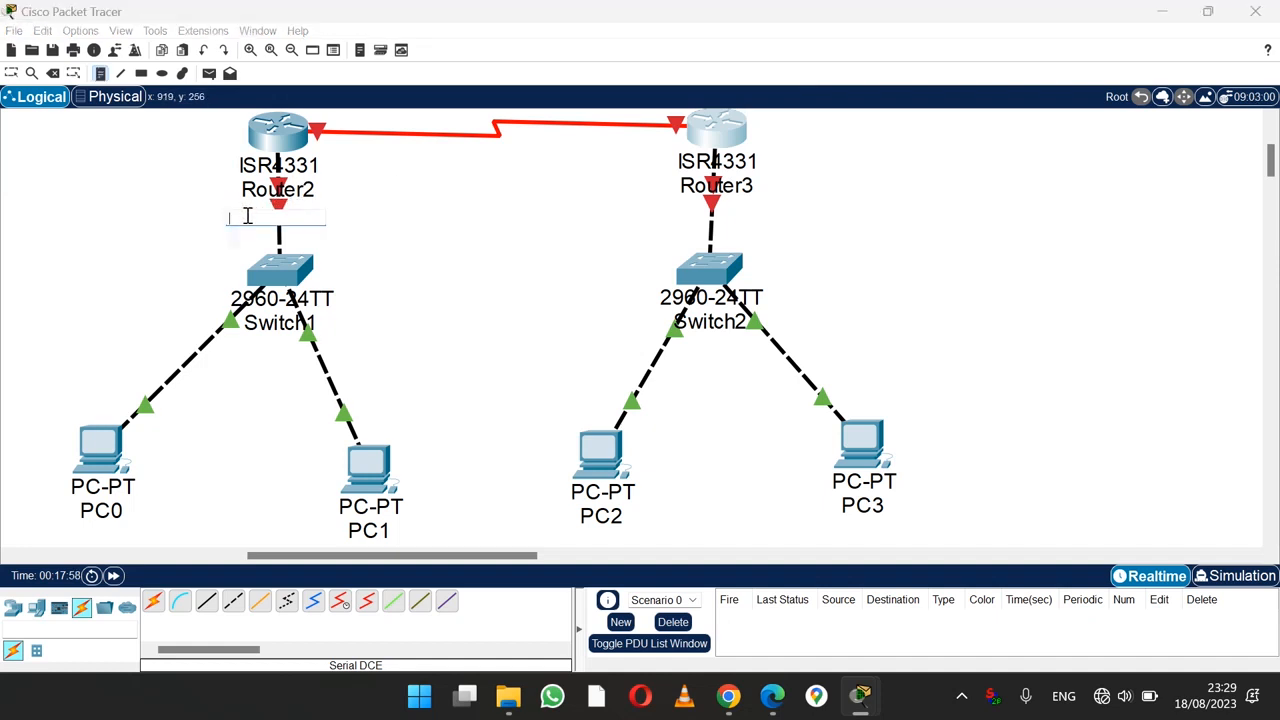
type("192.168.1.")
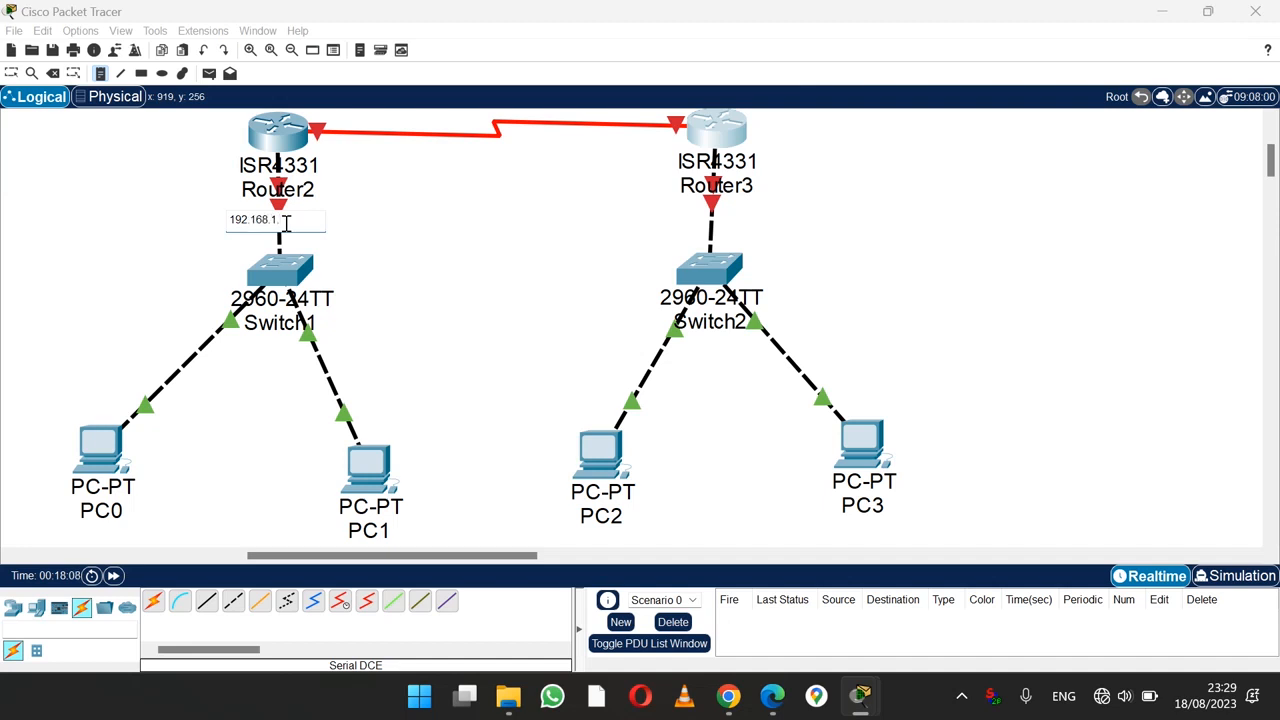
type("/24")
left_click(111, 210)
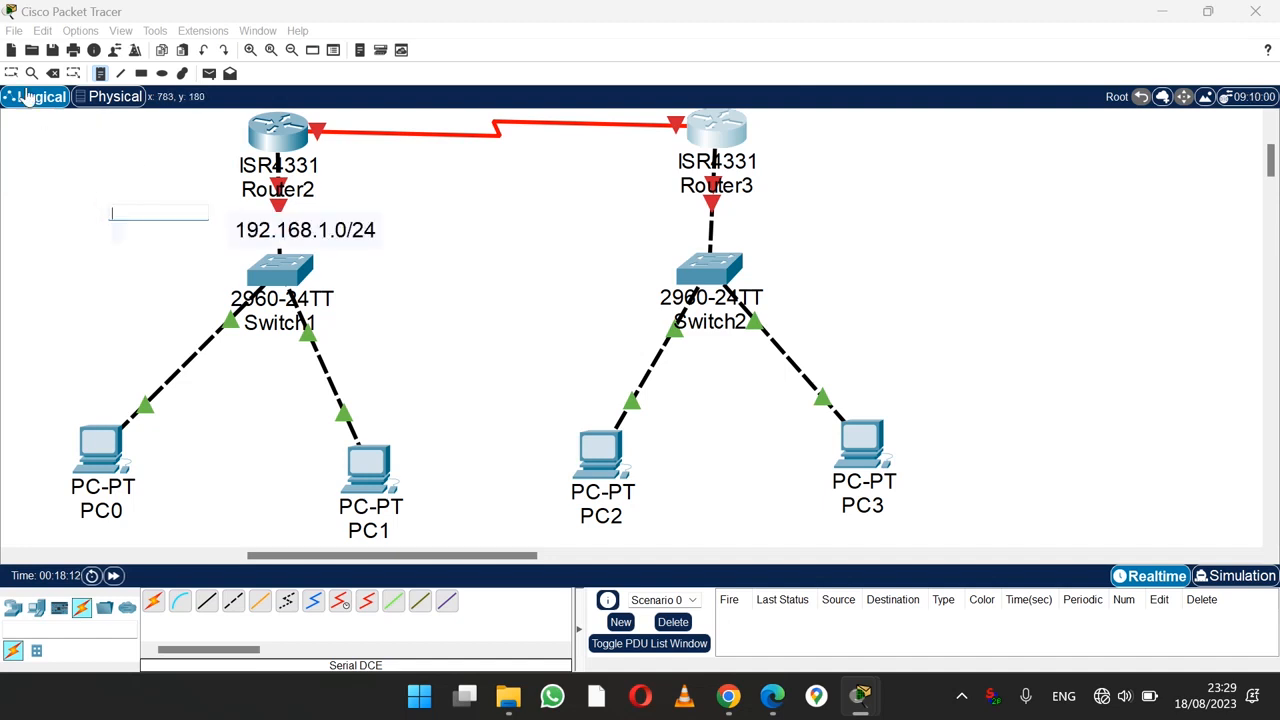
left_click(11, 73)
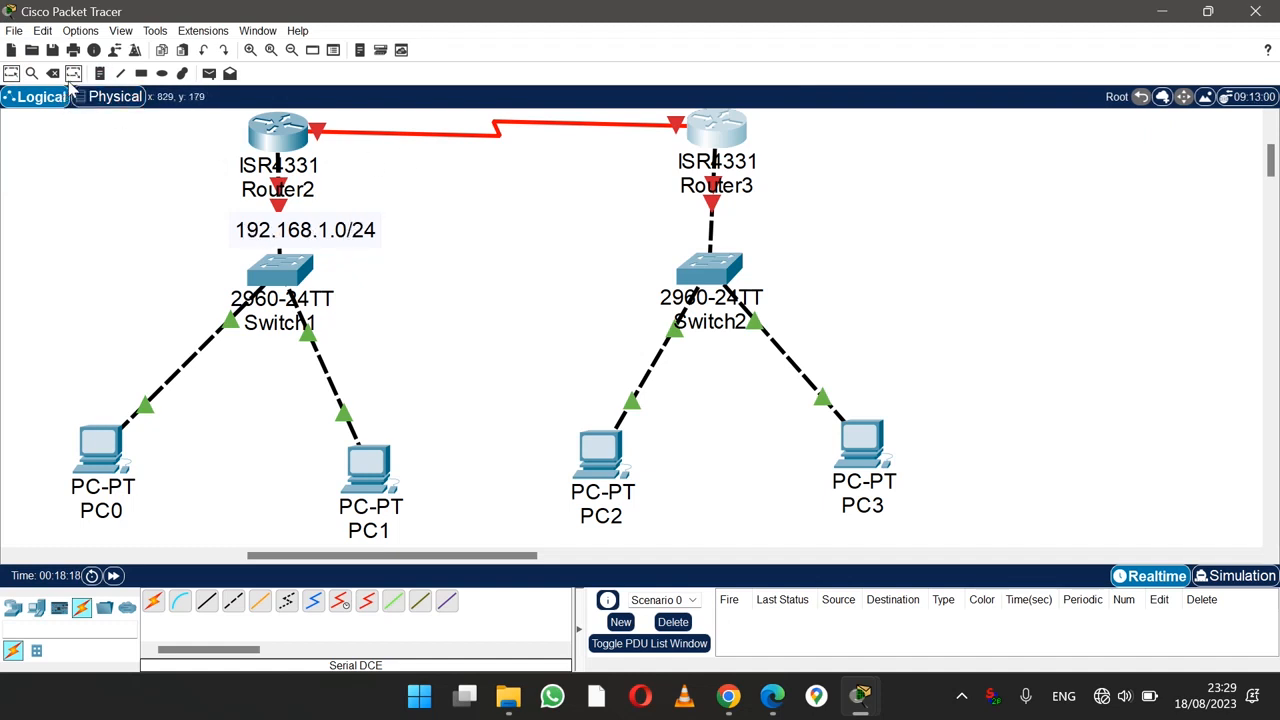
Step: Add a note reading 192.168.2.0/24 beneath the serial link between Router2 and Router3
left_click(100, 73)
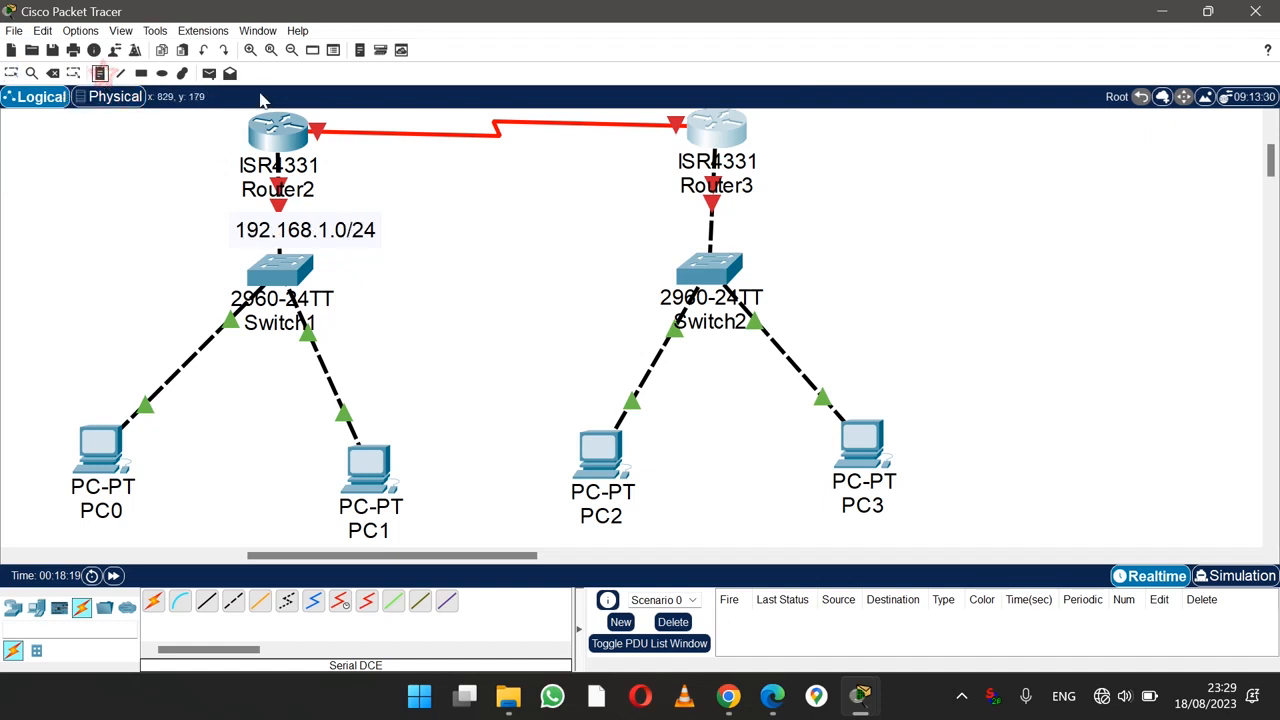
left_click(457, 150)
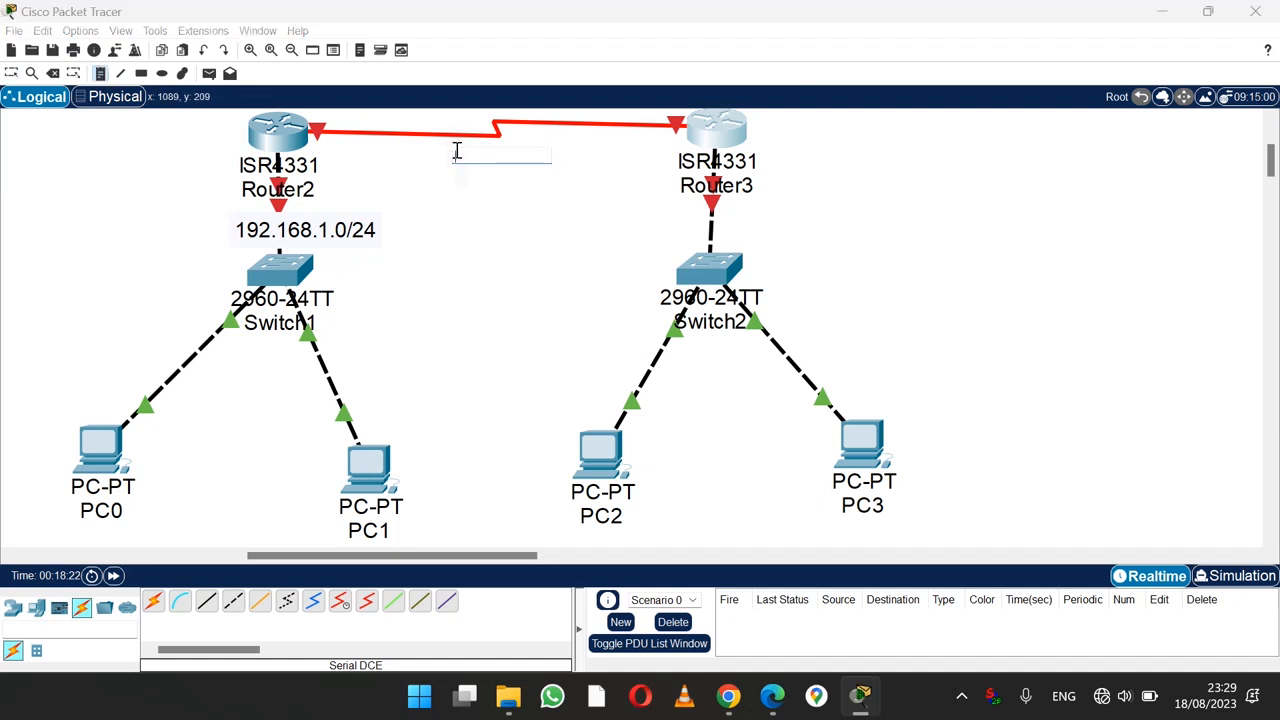
type("192.168.")
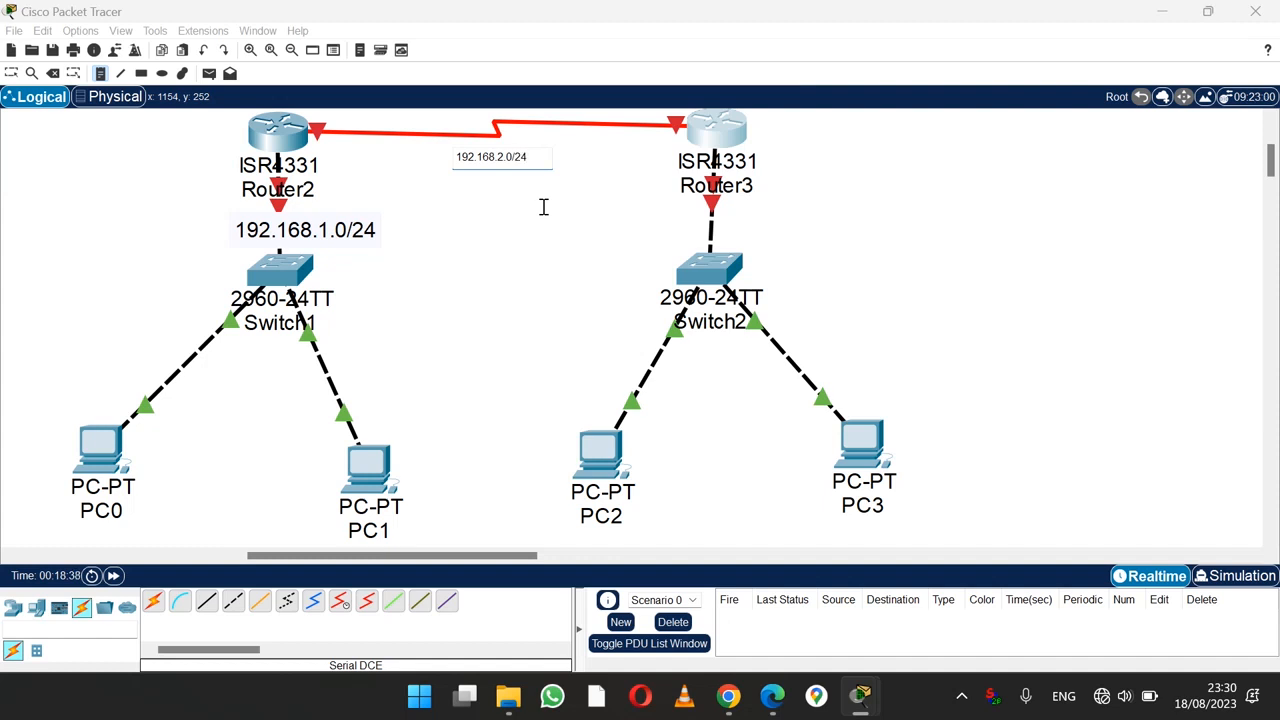
Step: Add a note reading 192.168.3.0/24 between Router3 and Switch2
left_click(682, 214)
type("192")
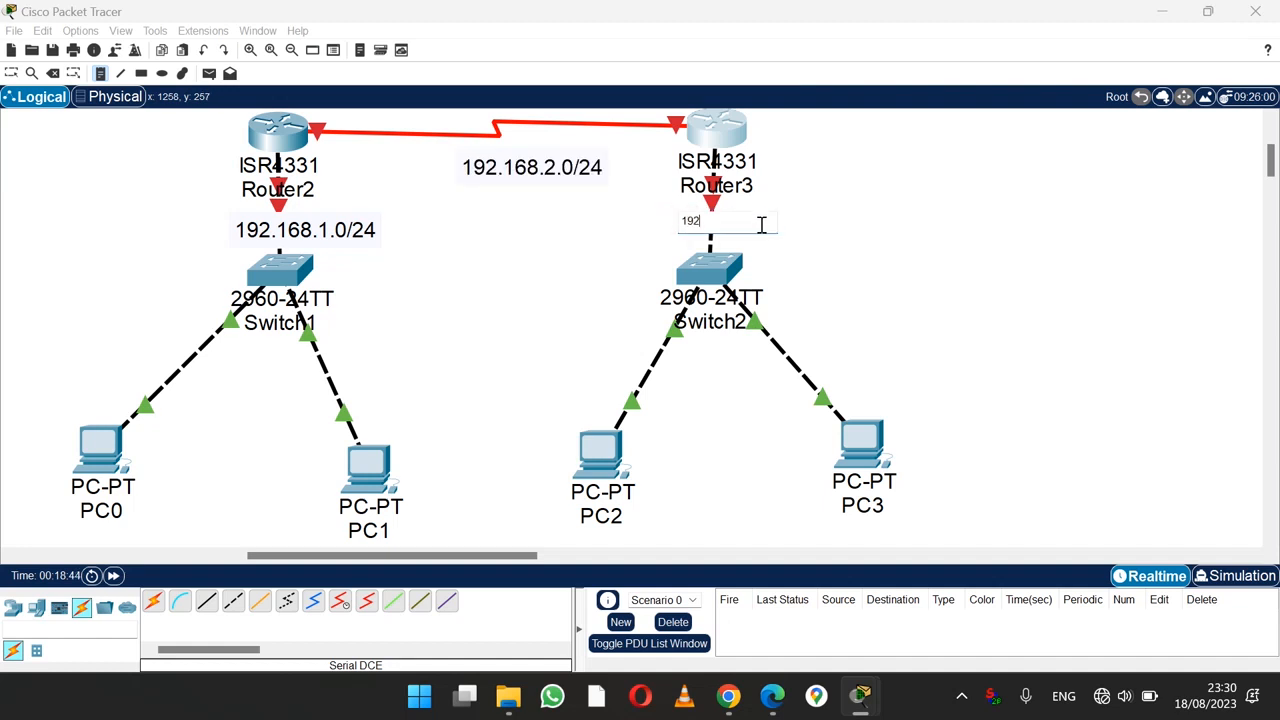
type(".1")
type("68.3.0/24")
Step: Label Router2's interfaces with a 192.168.1.1 note beside the router and a 192.168.2.1 note at its serial port
left_click(170, 145)
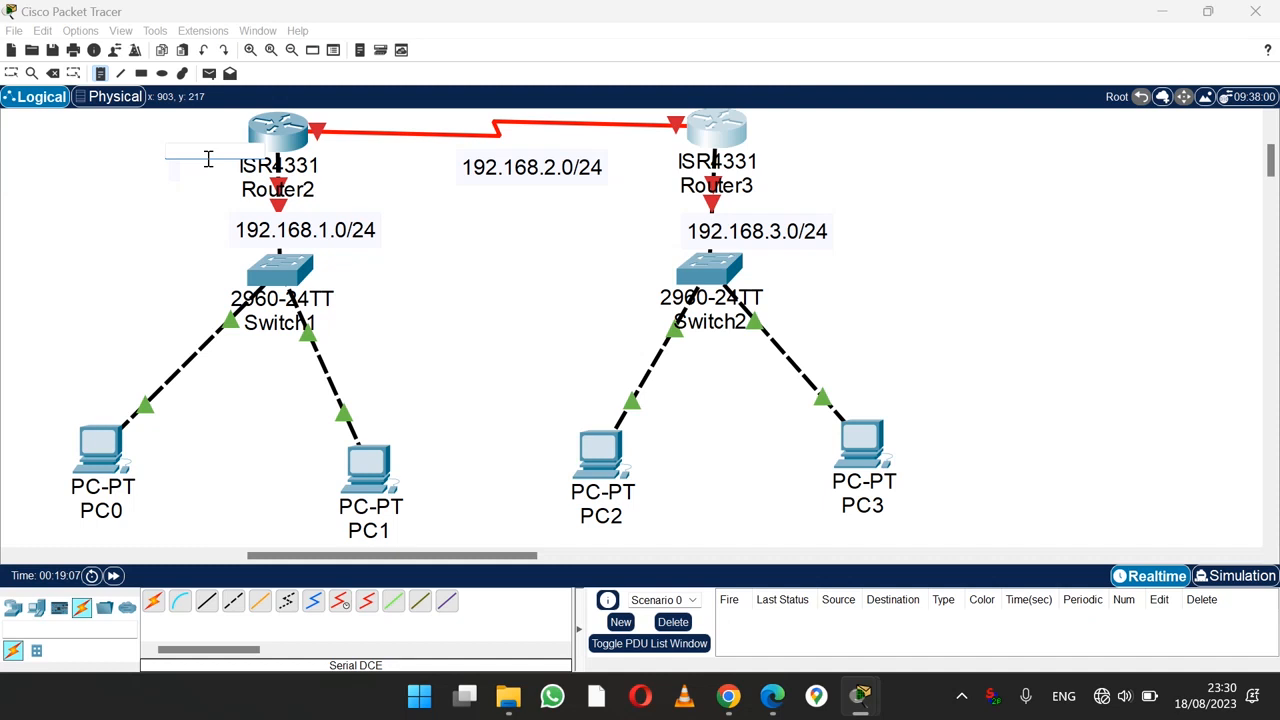
type("192.168.1.1")
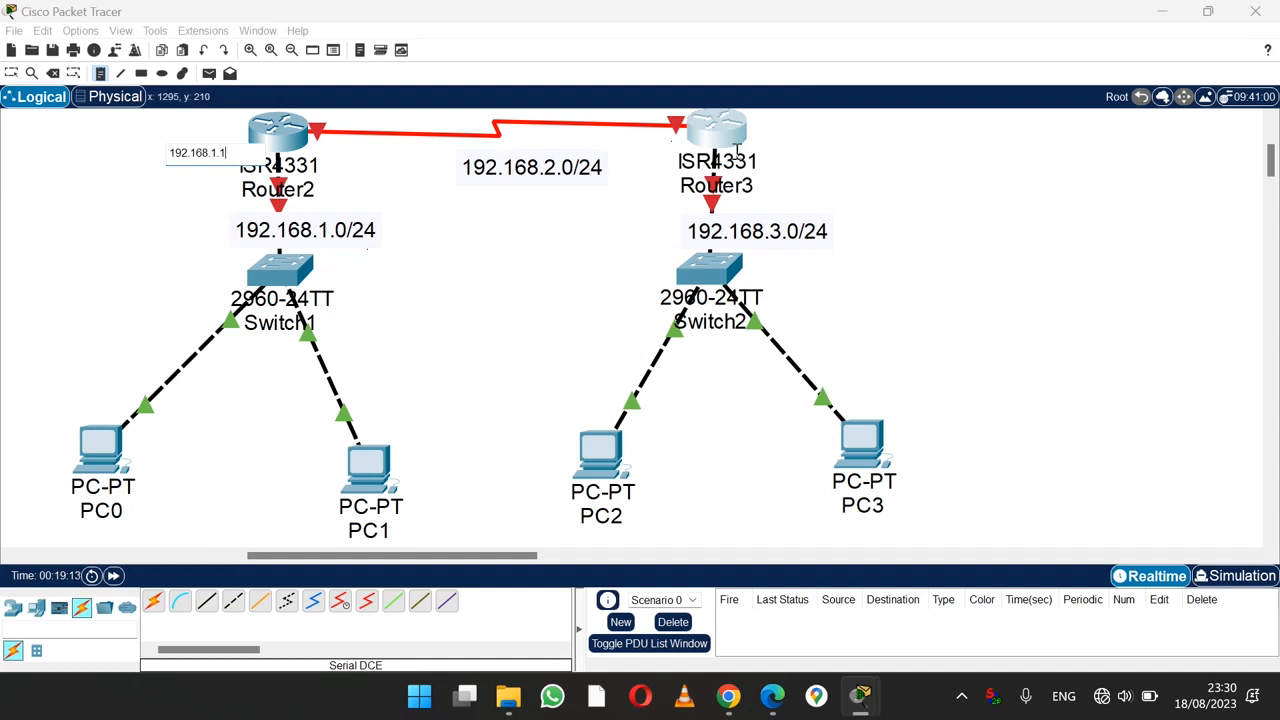
left_click(364, 123)
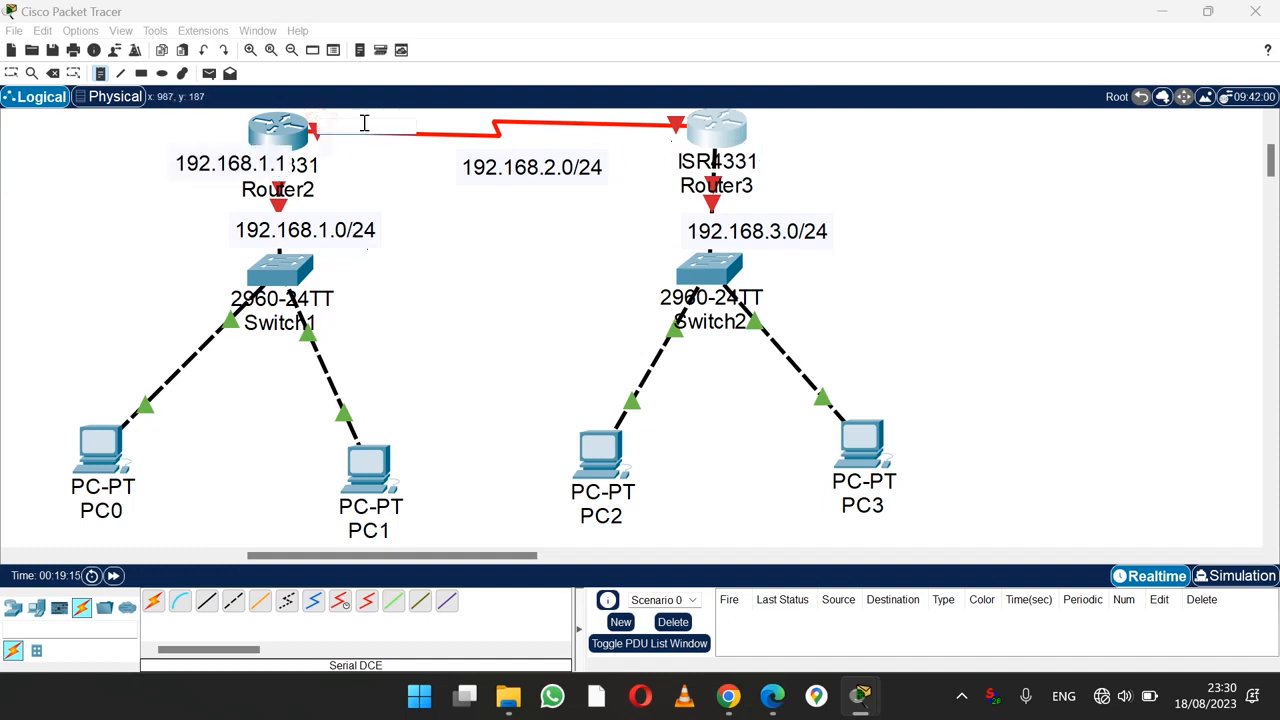
type("192.168.2.1")
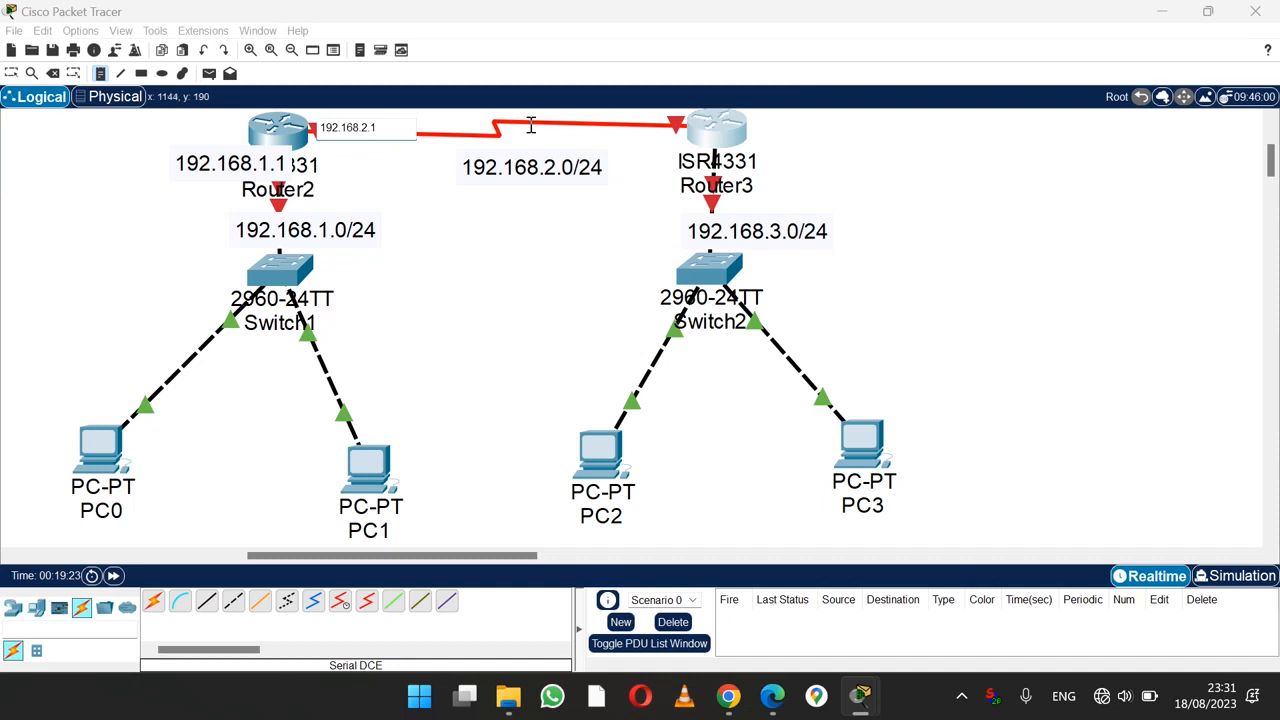
Step: Move the 192.168.2.1 note above the serial link and shift the 192.168.1.1 note outward from Router2's label
left_click(640, 122)
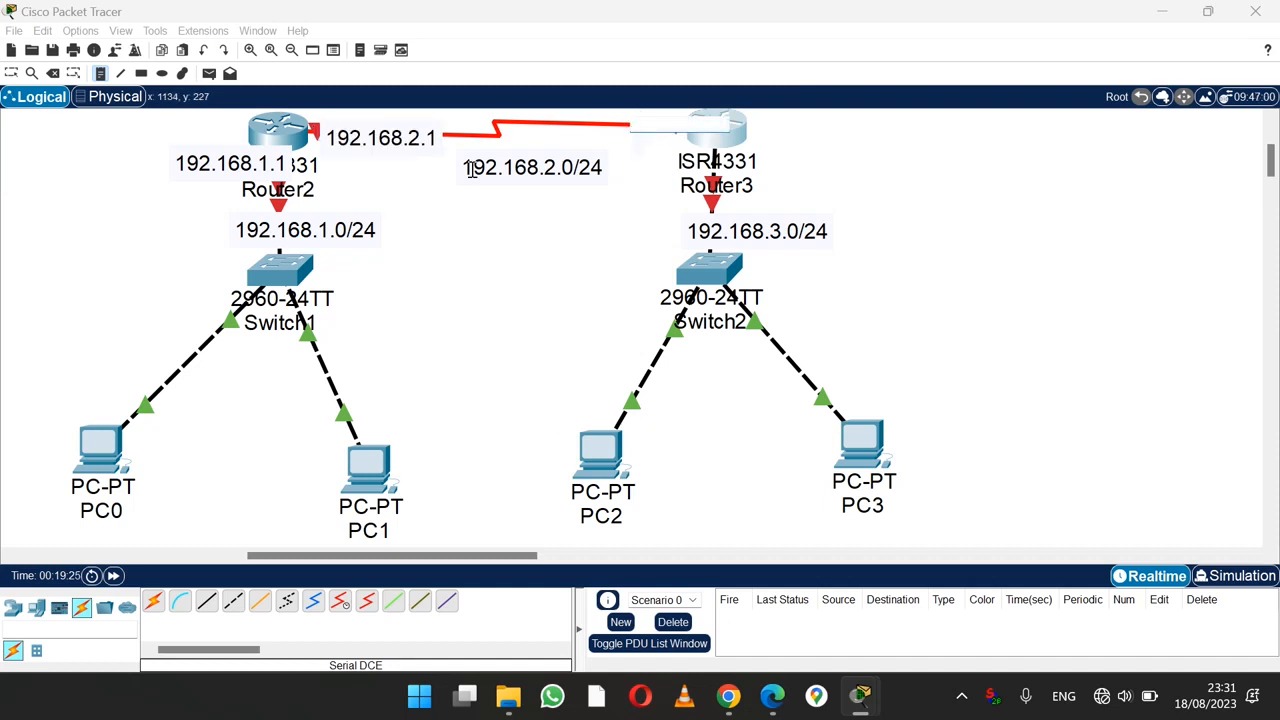
left_click(1271, 174)
left_click_drag(1270, 169, 1270, 166)
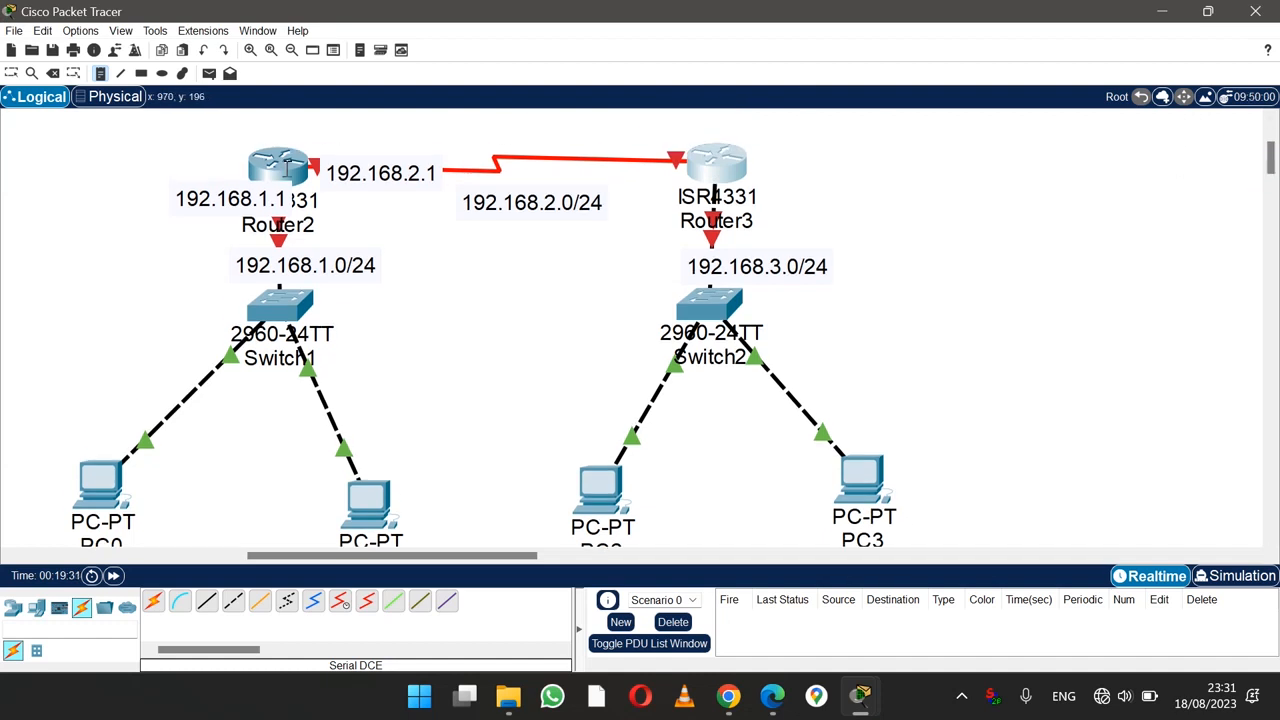
left_click(12, 73)
left_click_drag(369, 171, 354, 147)
left_click_drag(250, 207, 219, 210)
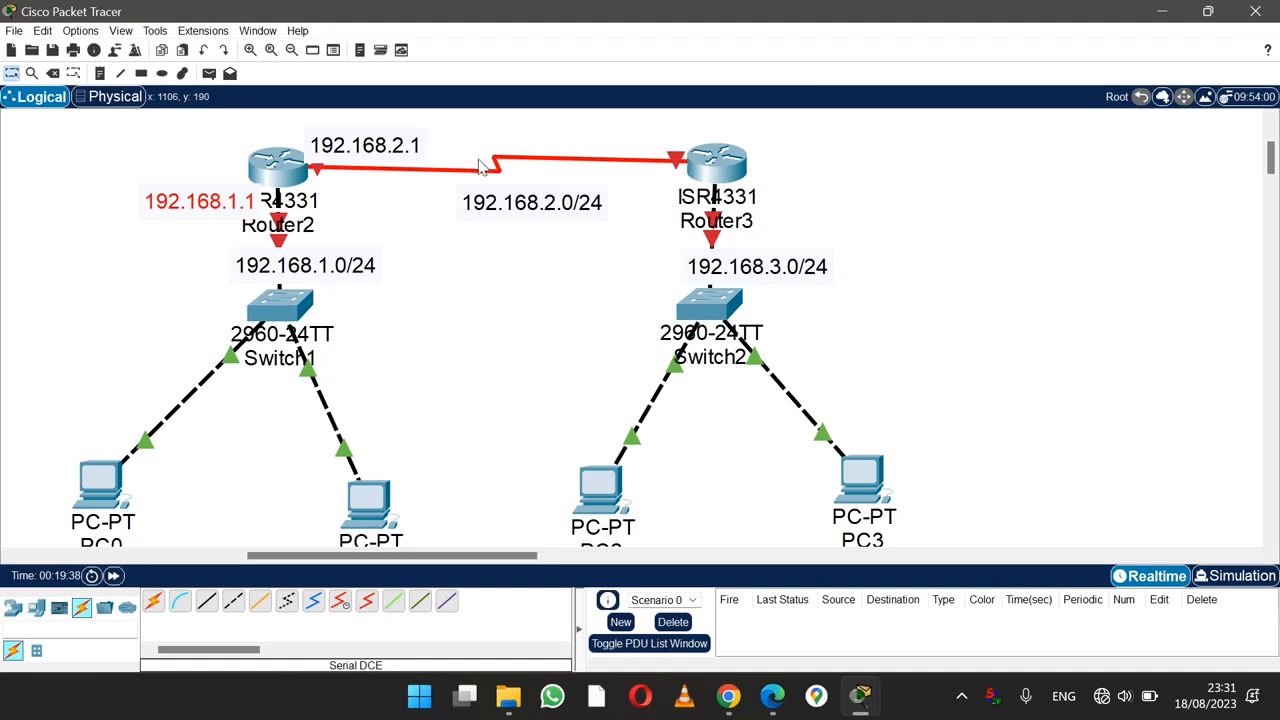
Step: Label Router3's interfaces with a 192.168.2.2 note above its serial port and a 192.168.3.1 note beside its name
left_click(101, 73)
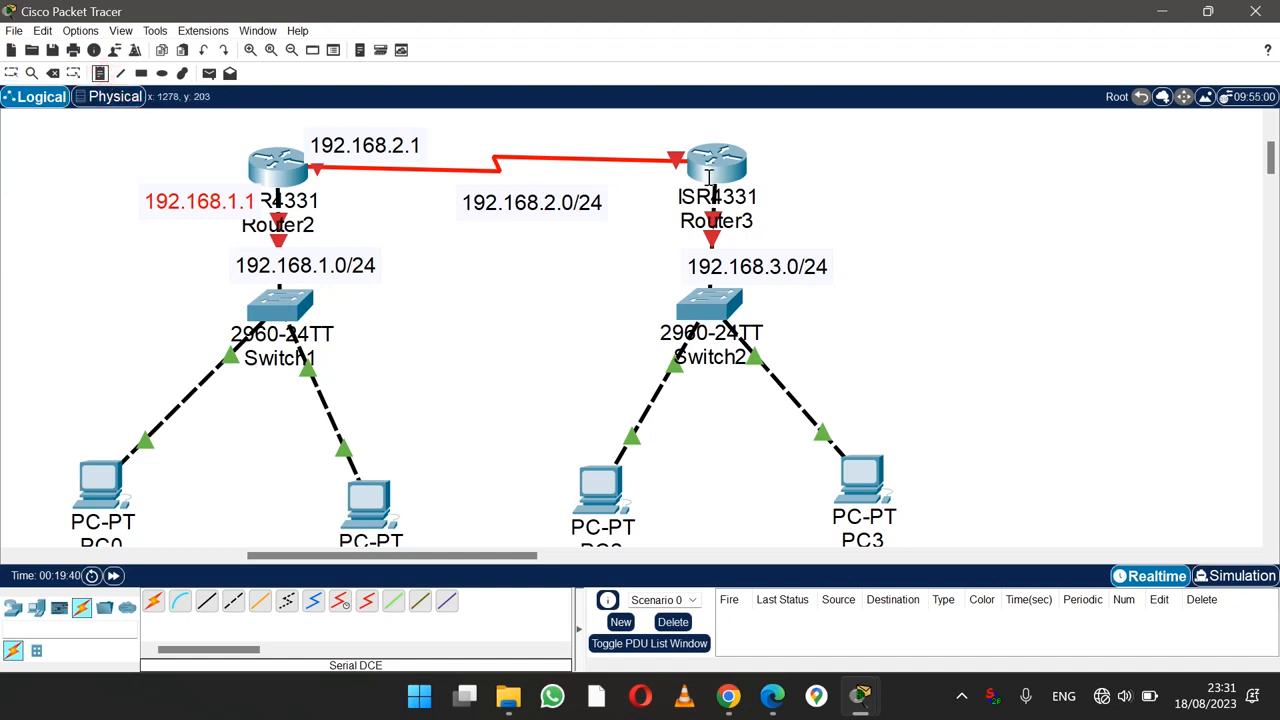
left_click(602, 140)
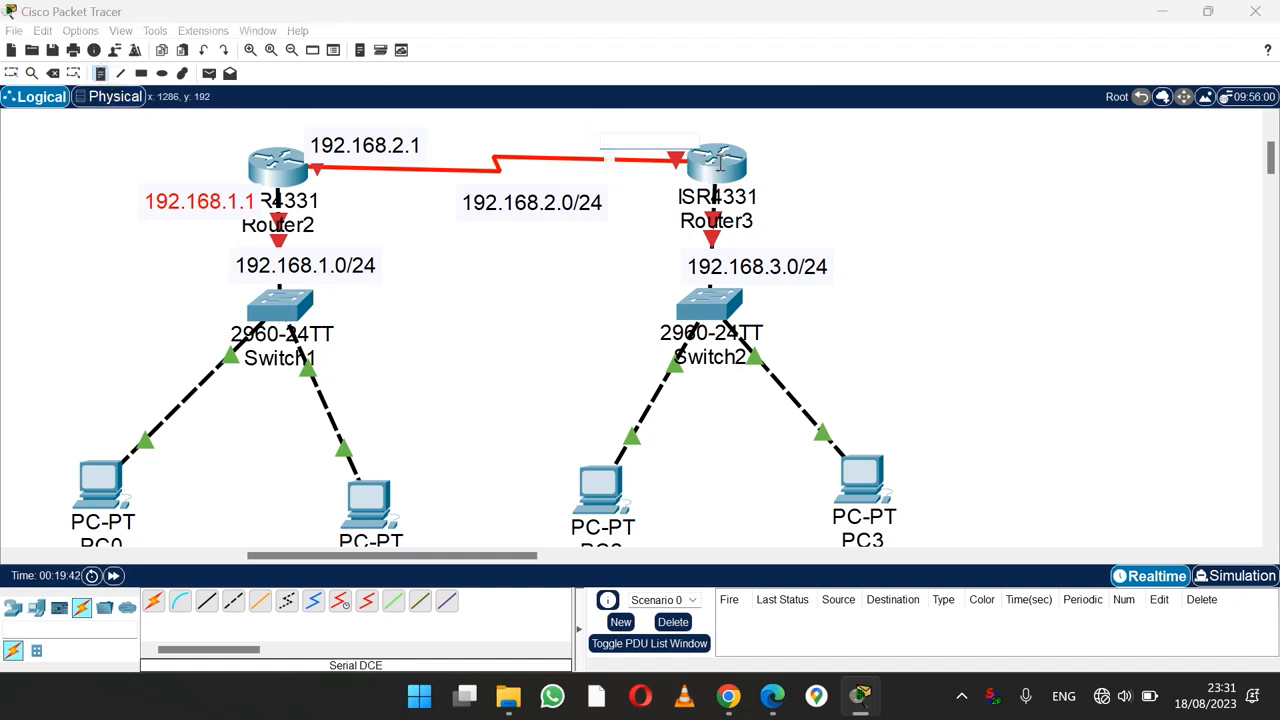
type("192.168.2.2")
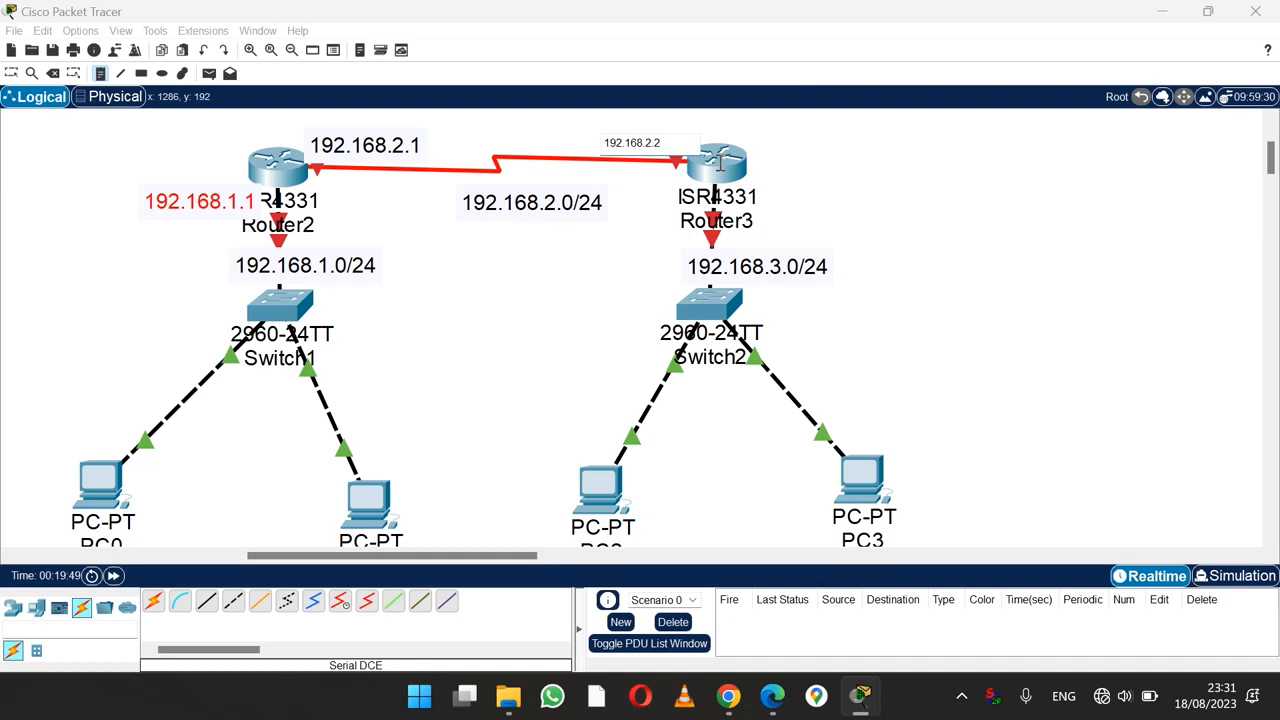
left_click(737, 192)
type("192.168.3.1")
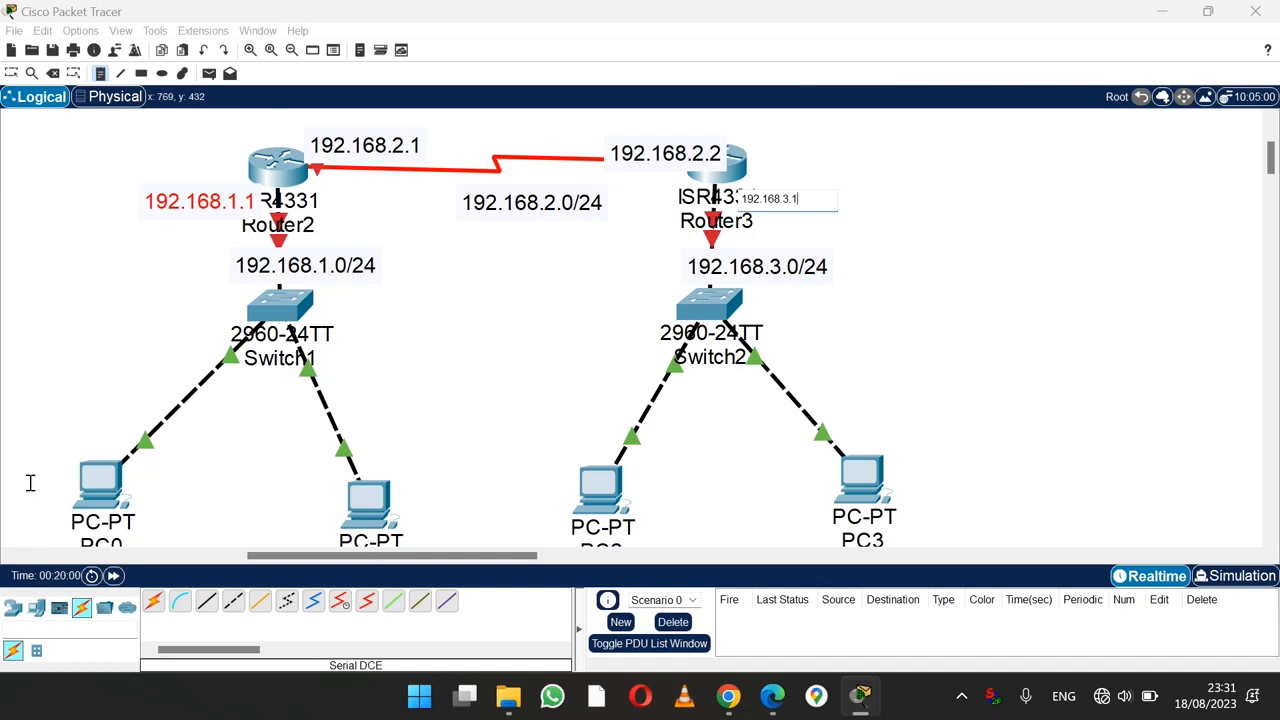
left_click(292, 529)
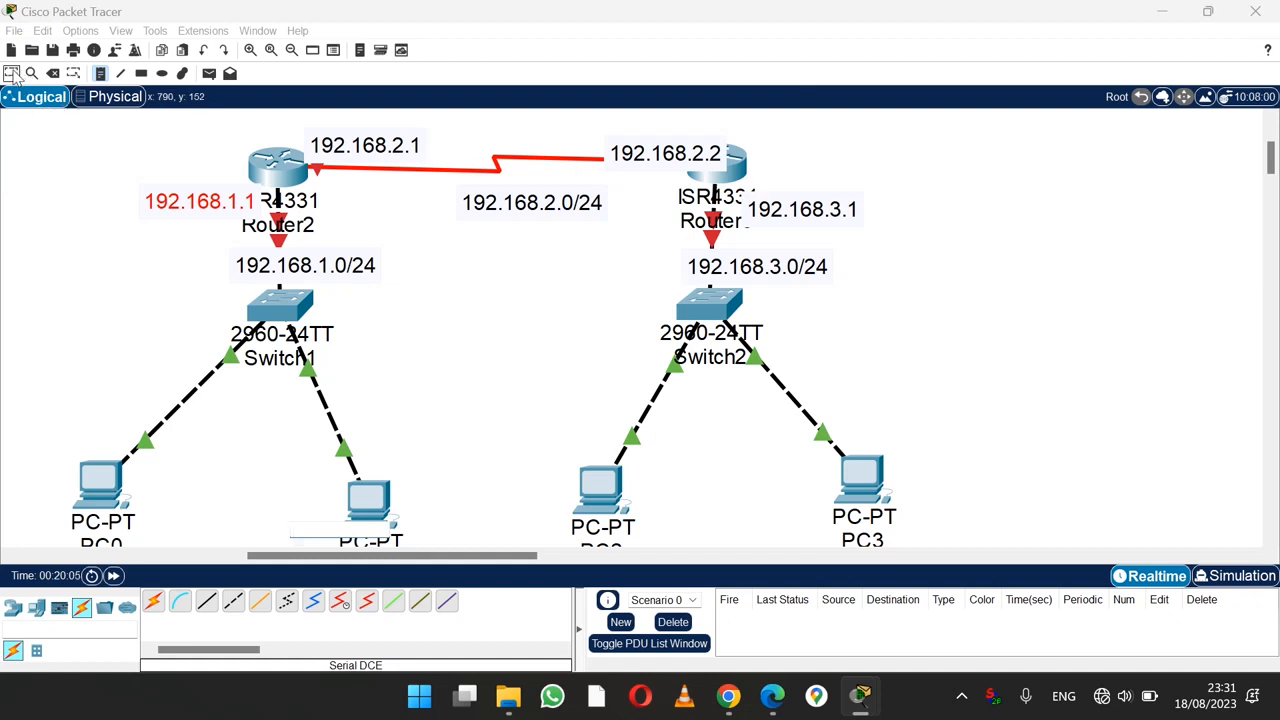
Step: Box-select the network notes 192.168.1.0/24, 192.168.2.0/24 and 192.168.3.0/24 one after another
left_click(13, 77)
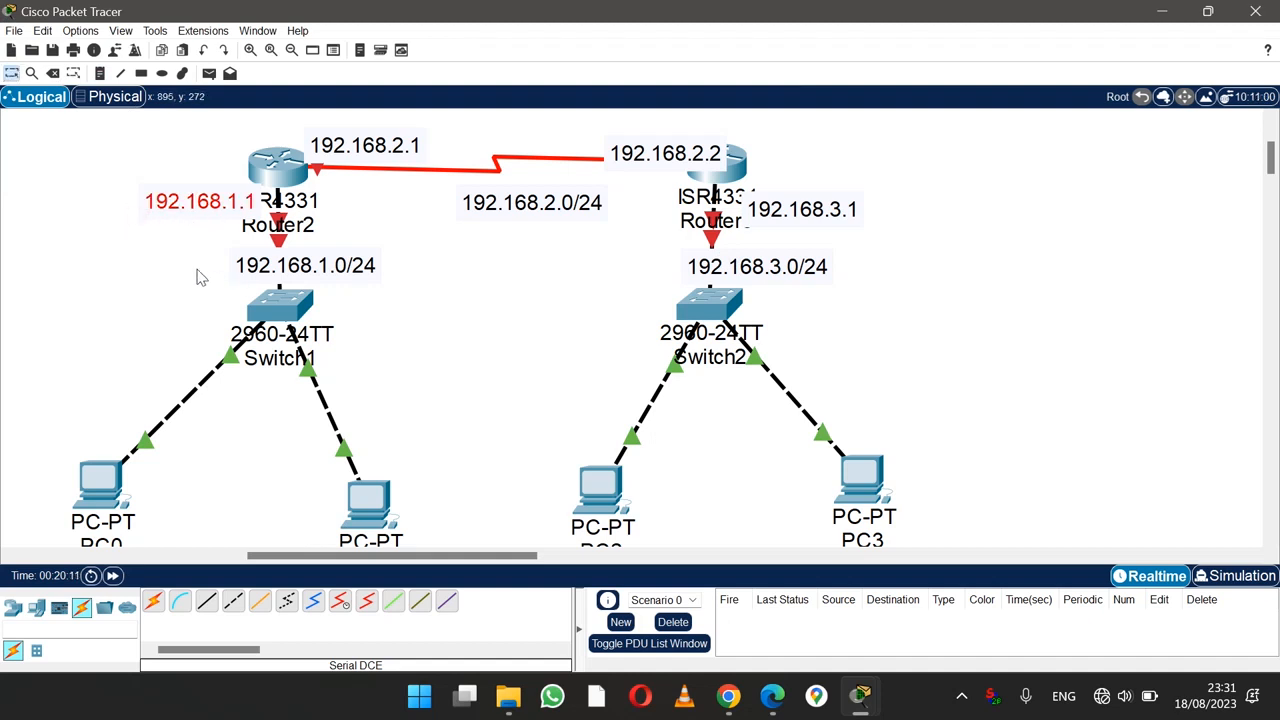
left_click_drag(183, 263, 383, 272)
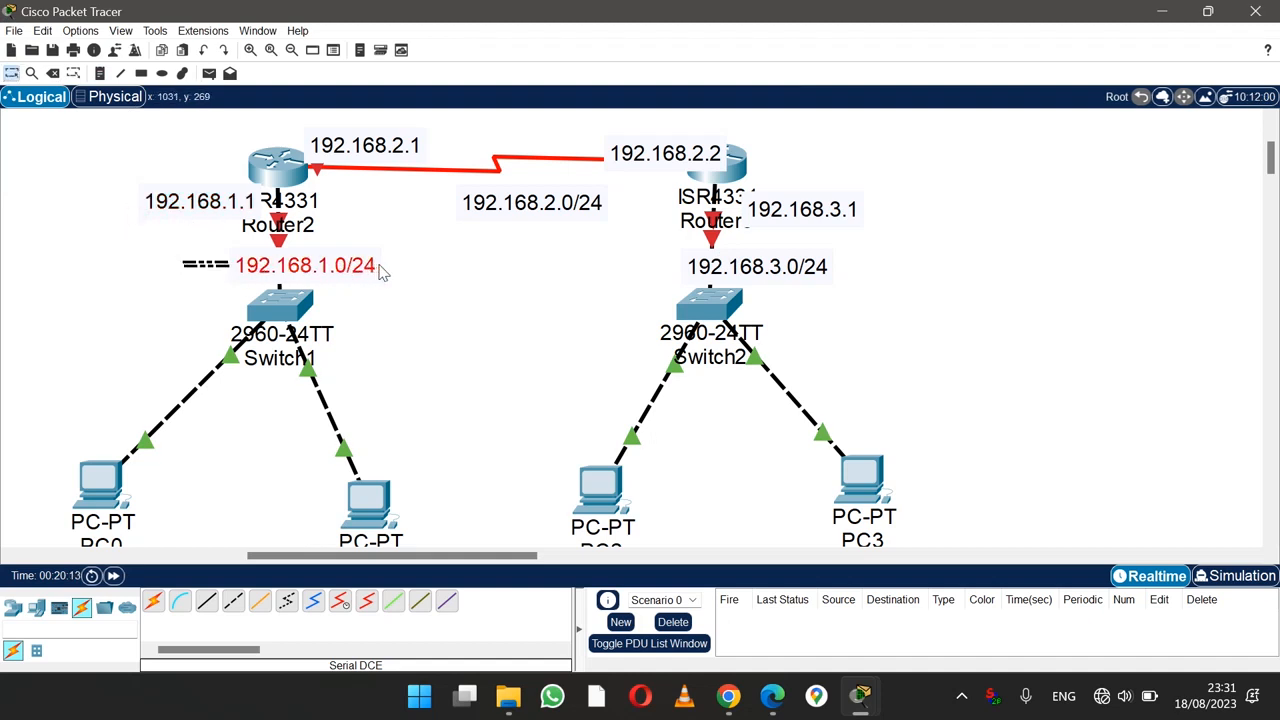
left_click_drag(449, 208, 626, 211)
left_click_drag(645, 263, 842, 268)
Step: Move the 192.168.1.1 note clear of Router2's name and raise the 192.168.2.2 note above Router3's end of the serial link
left_click_drag(193, 206, 217, 173)
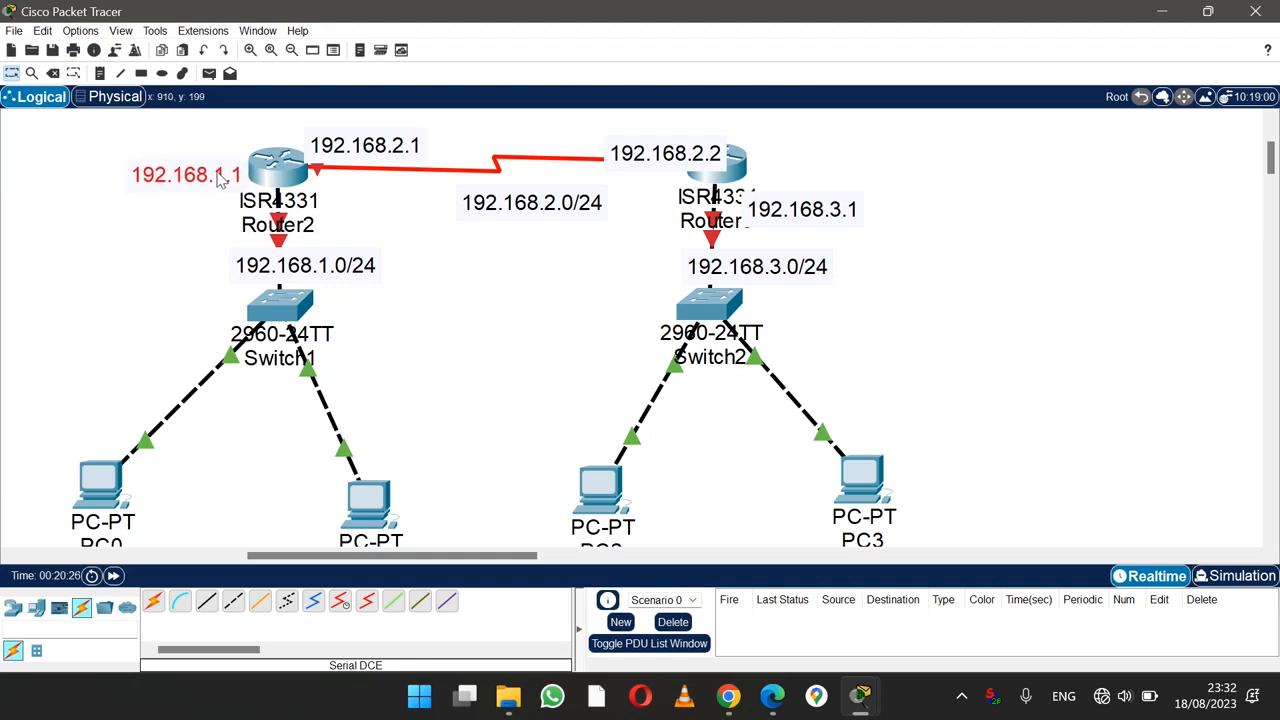
left_click_drag(705, 163, 676, 144)
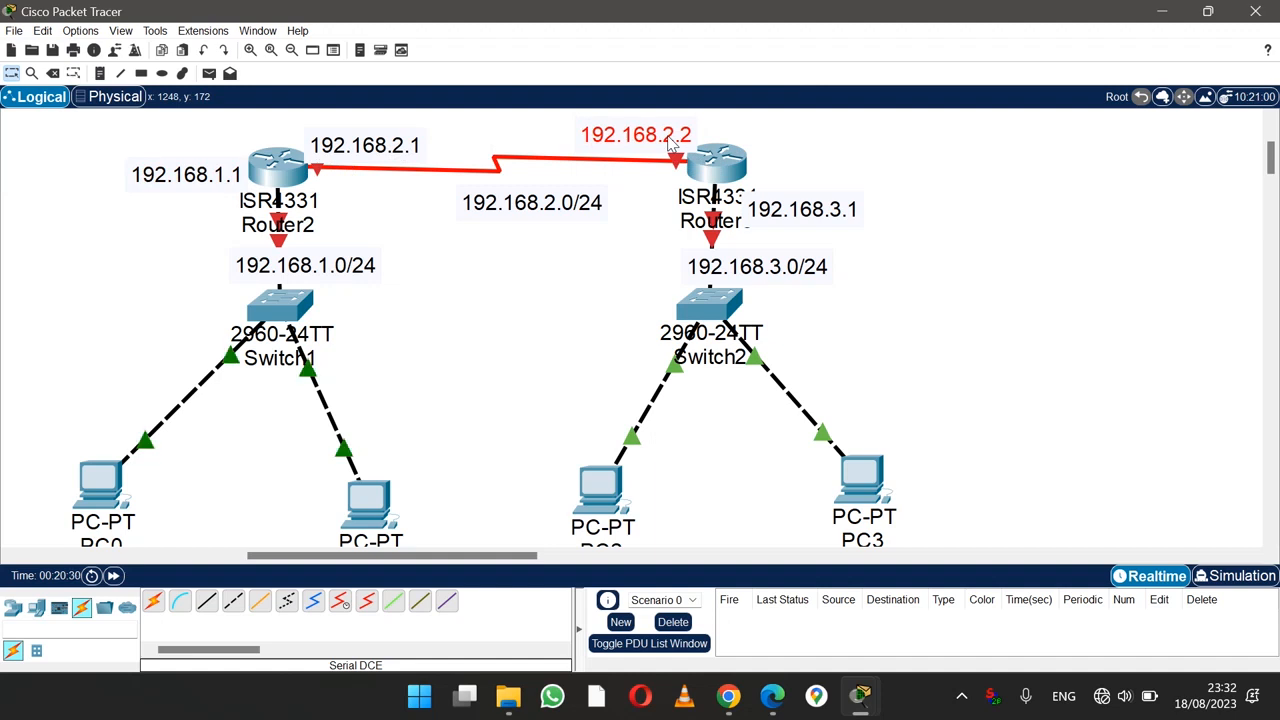
left_click_drag(672, 145, 667, 144)
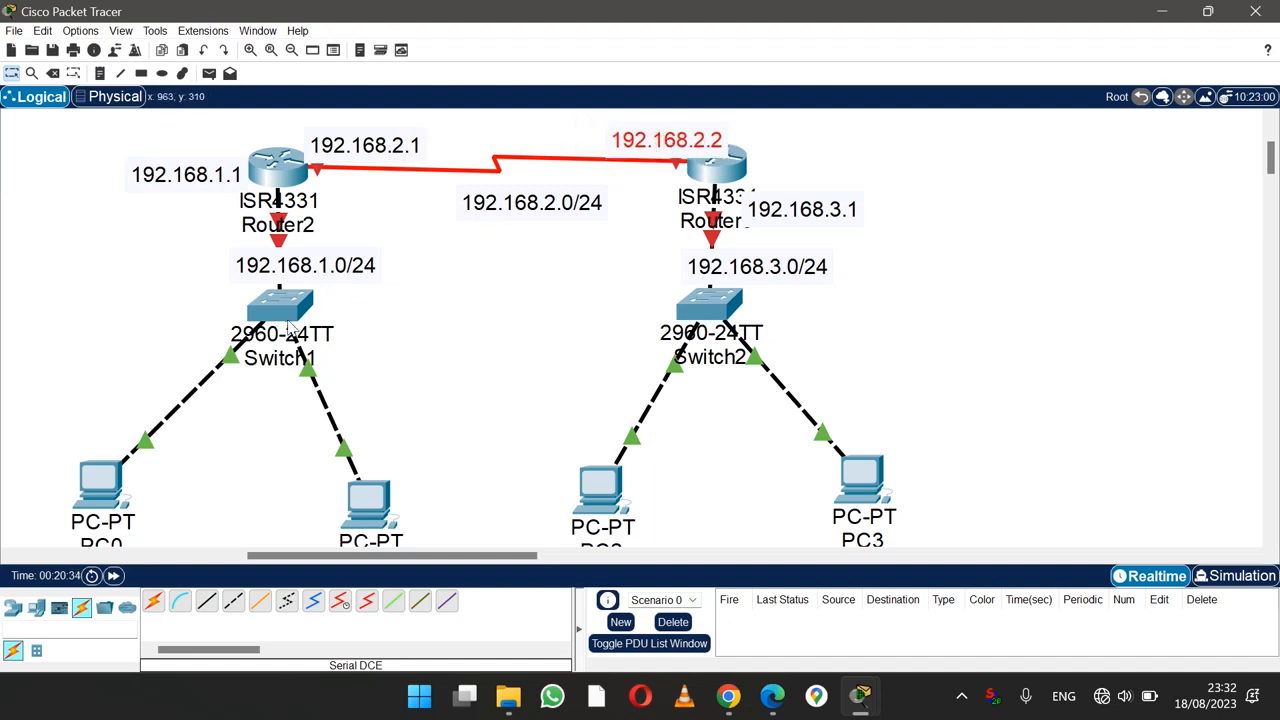
Step: Add a note reading 192.168.1.10 at PC0 and a note reading 192.168.1.20 at PC1
left_click(101, 75)
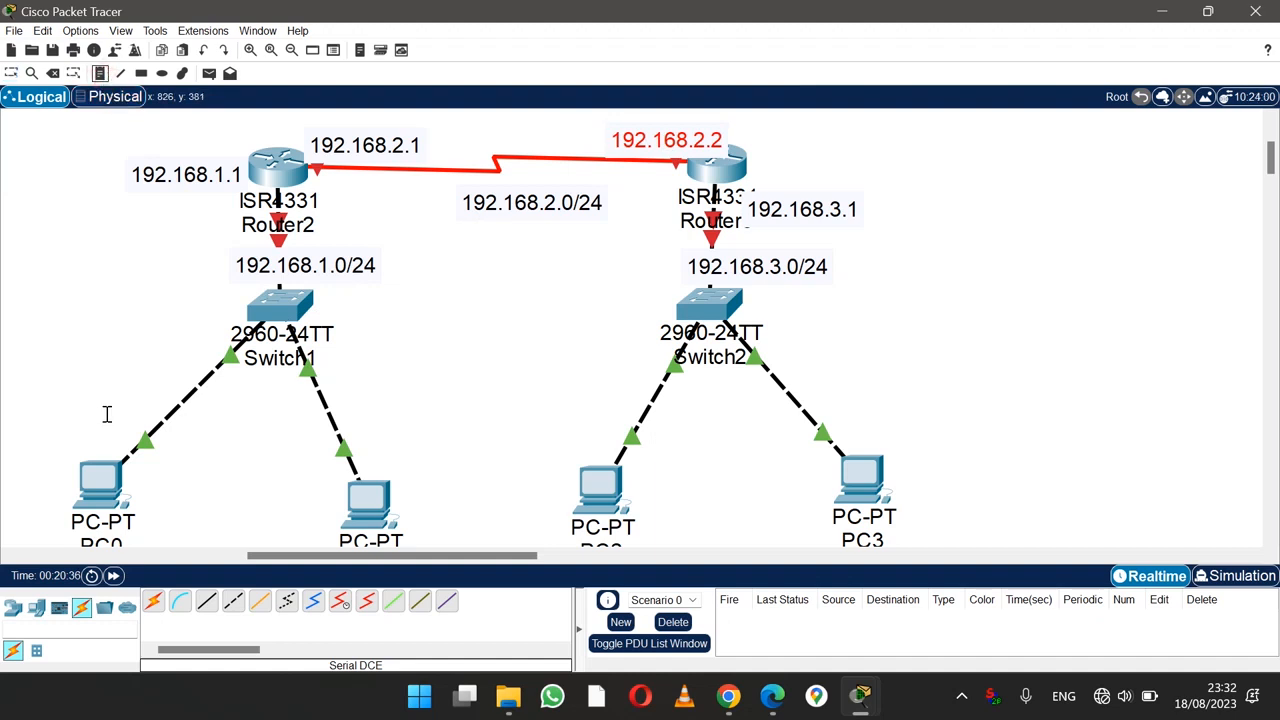
left_click(30, 503)
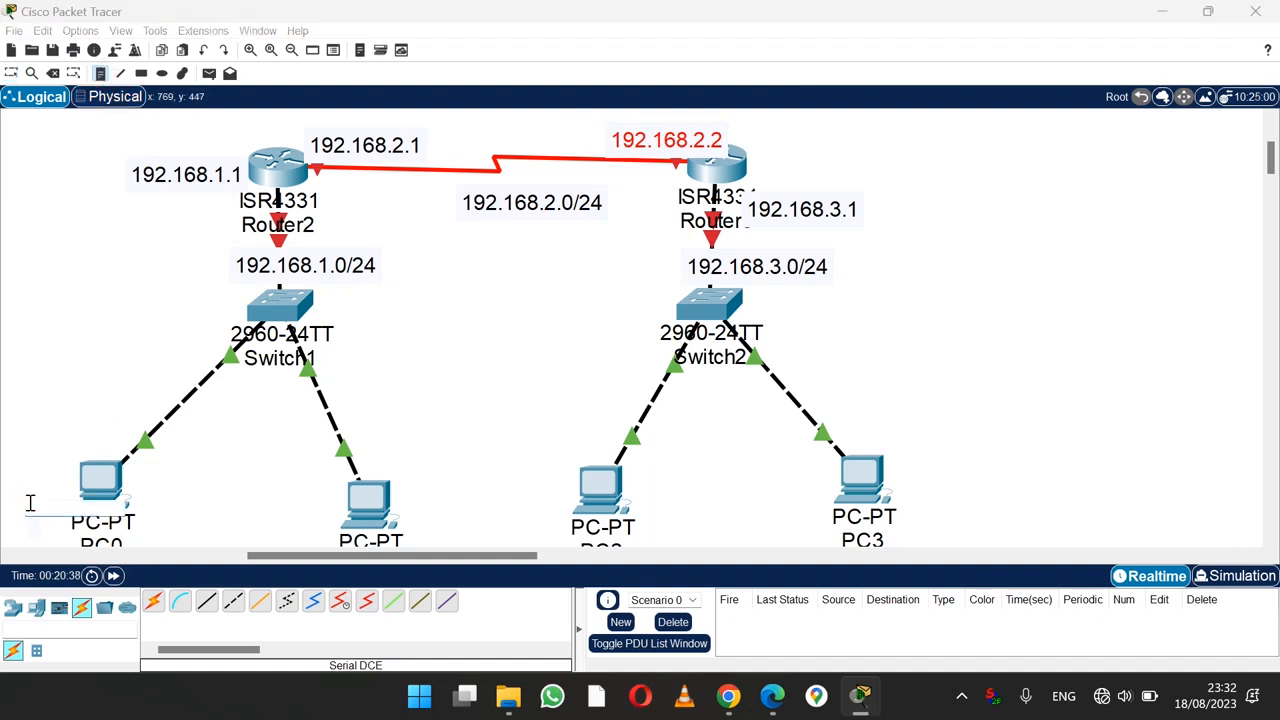
type("192.168")
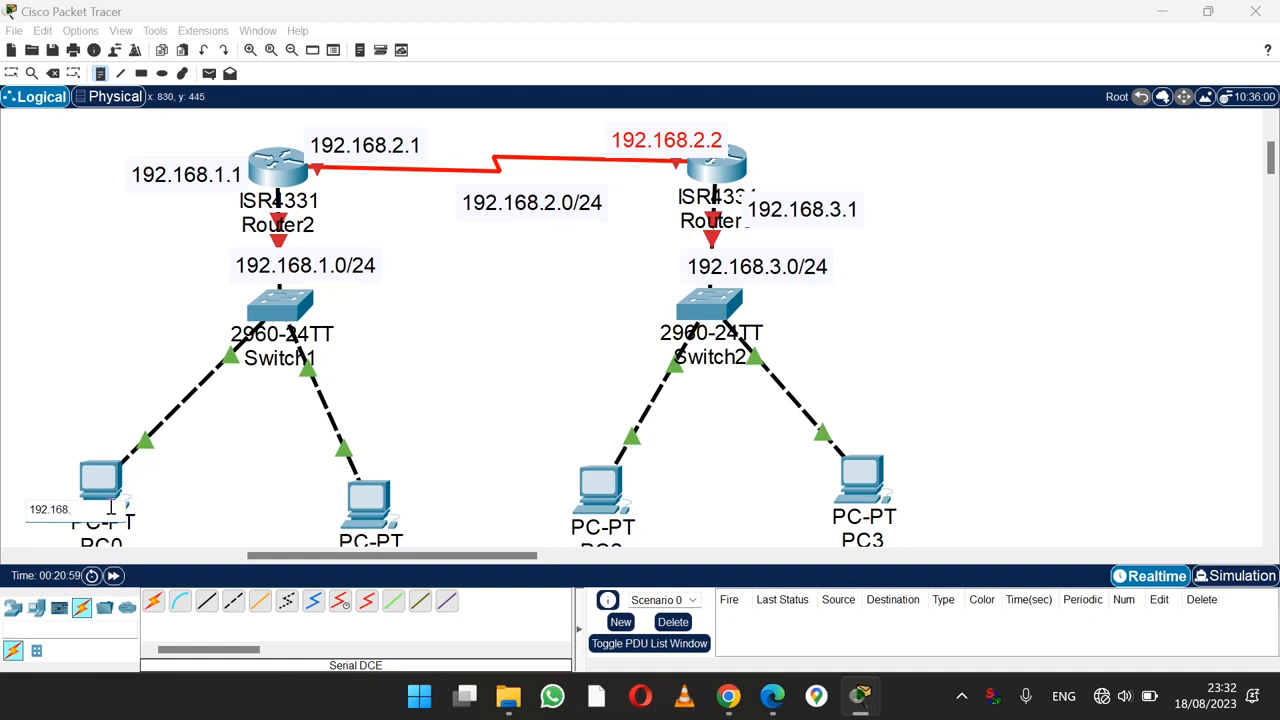
type(".10")
left_click(320, 505)
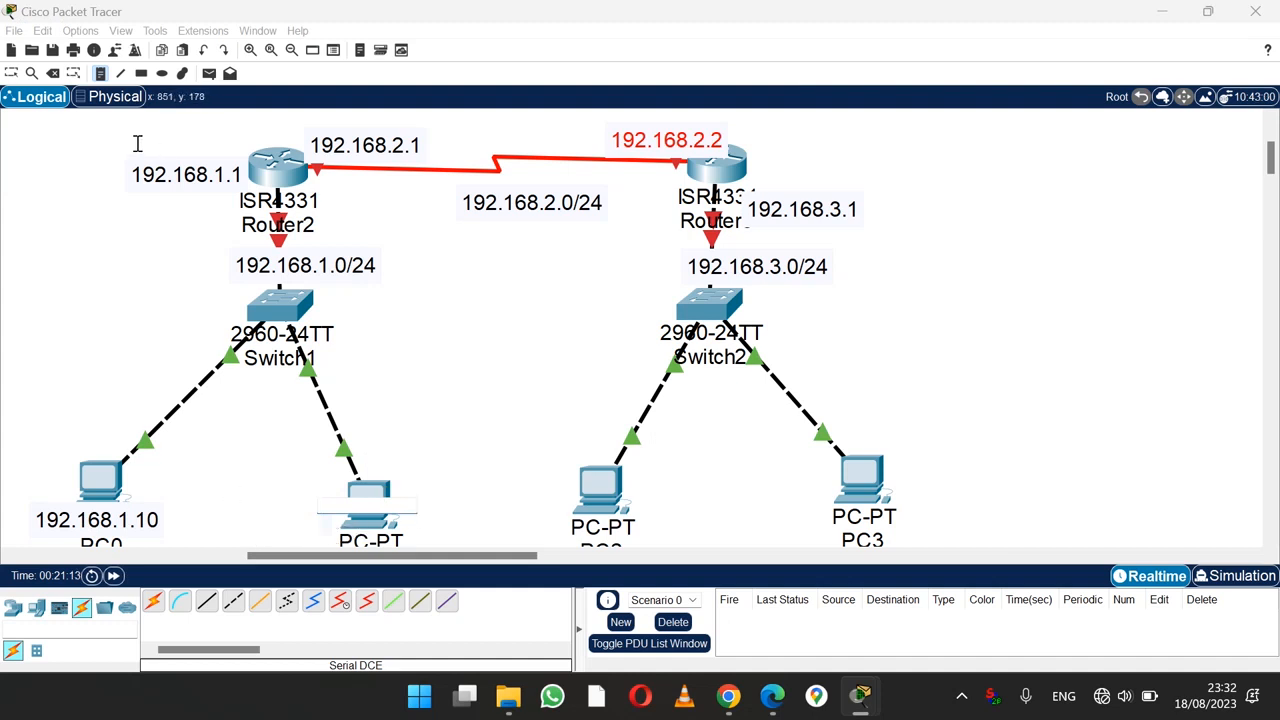
type("19")
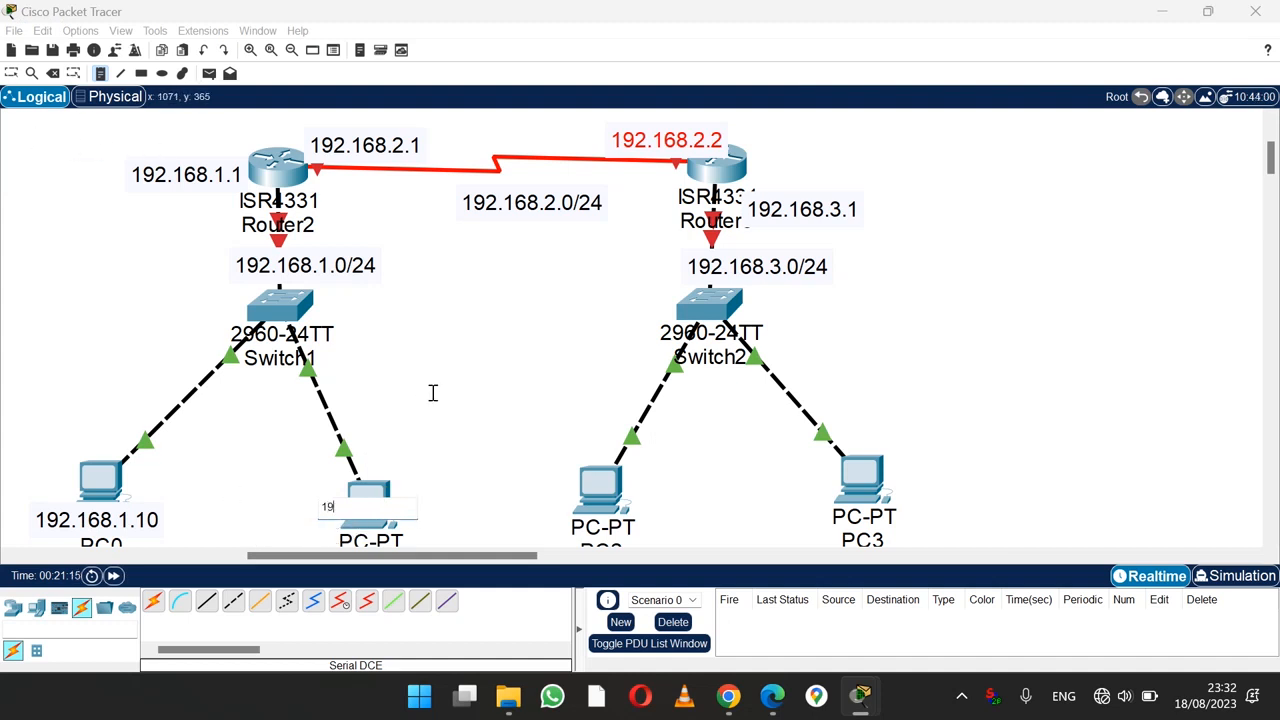
type("2.168.1.20")
Step: Add a note reading 192.168.3.10 at PC2 and a note reading 192.168.3.20 at PC3
left_click(546, 494)
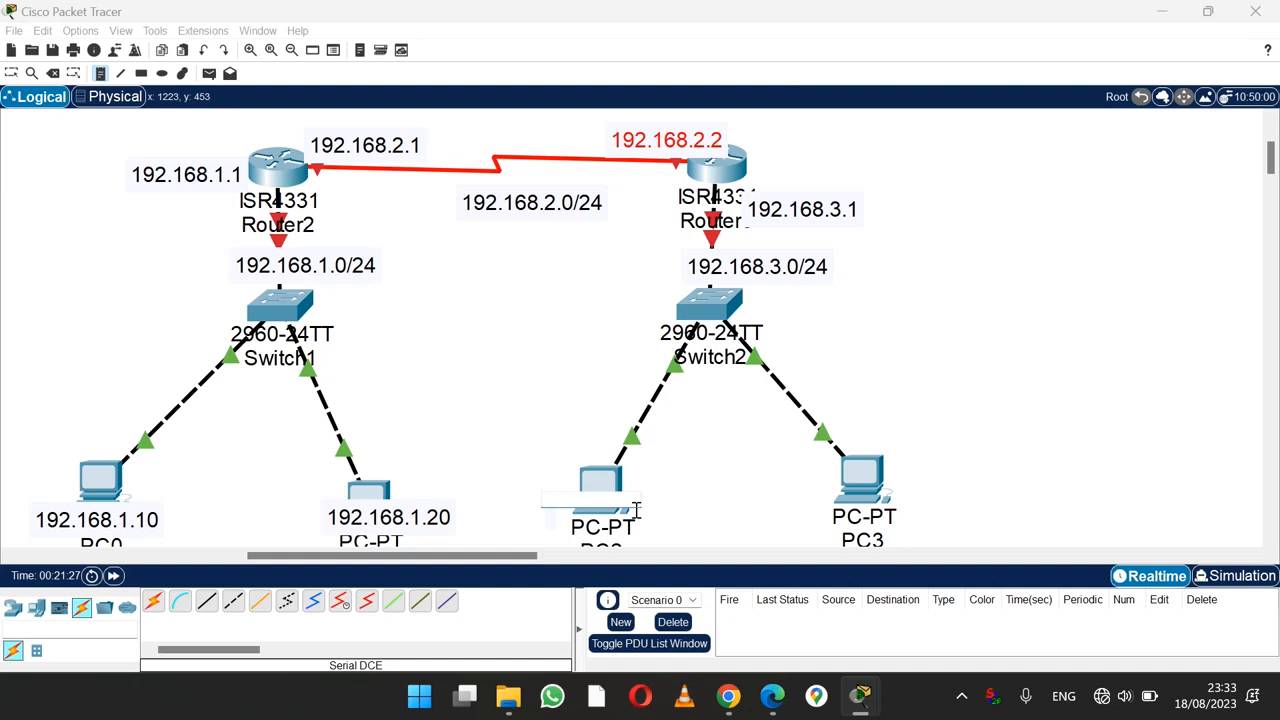
type("192")
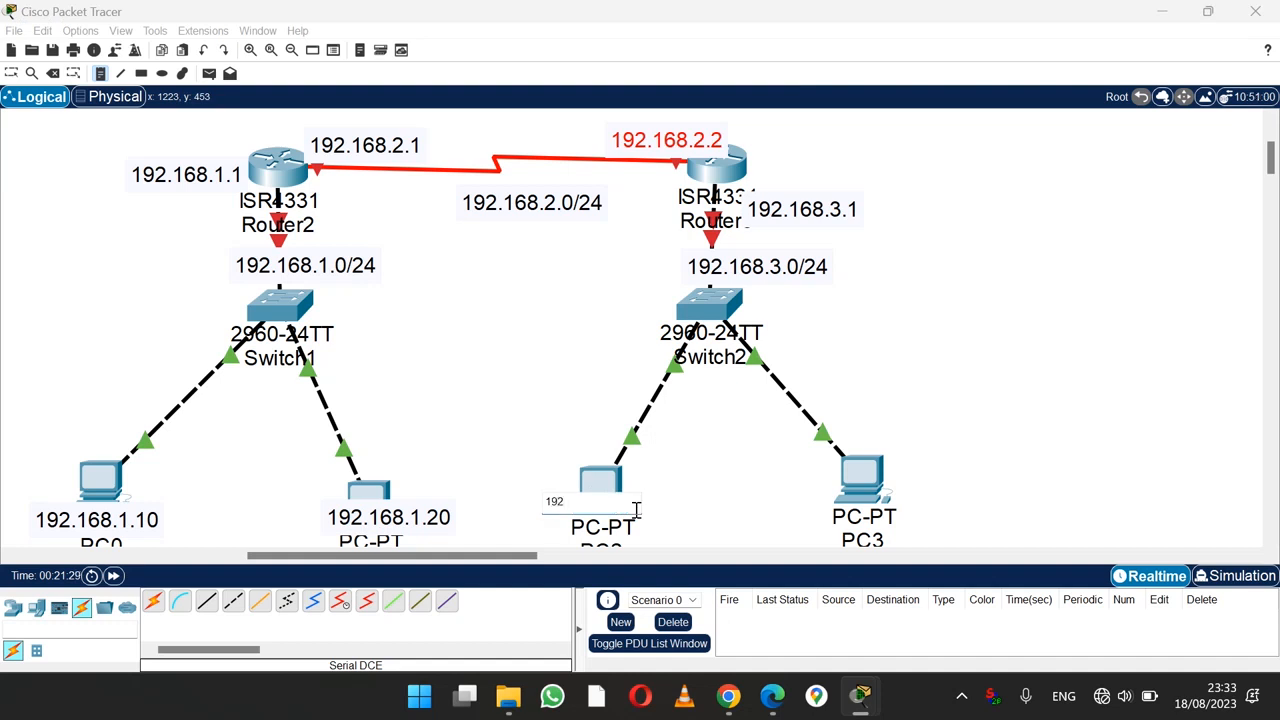
type(".168.3.10")
left_click_drag(614, 502, 545, 502)
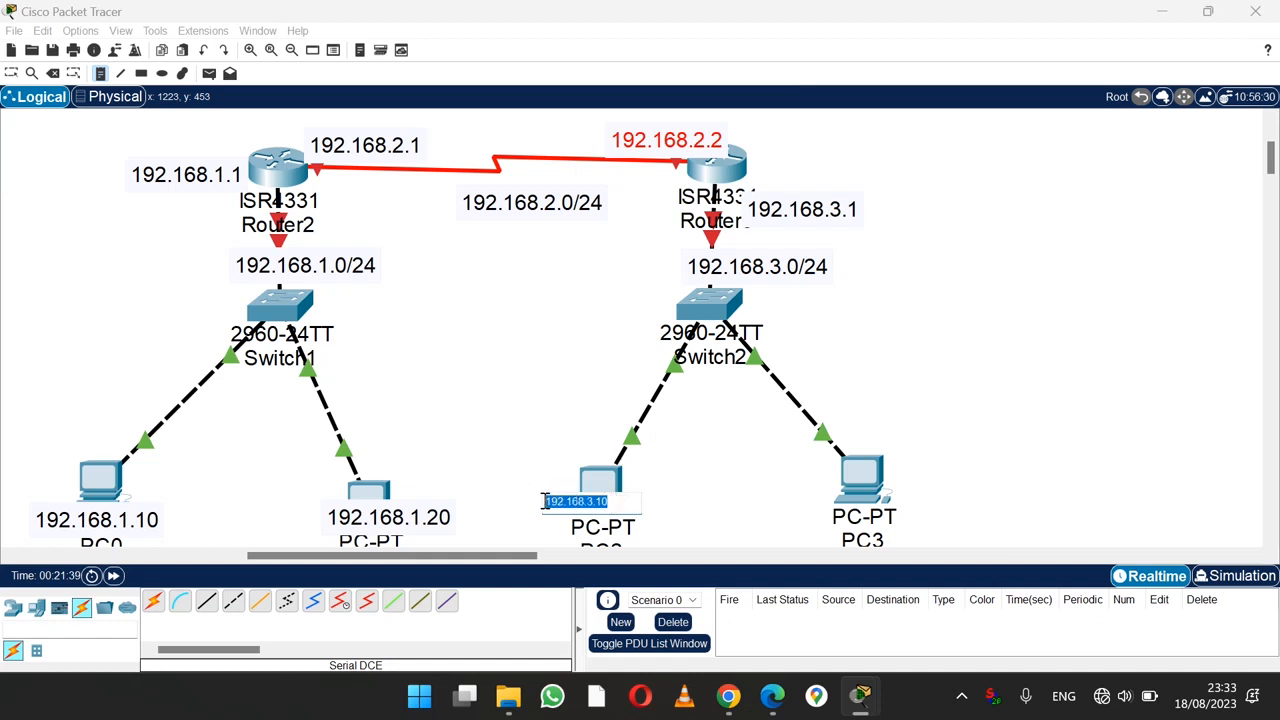
left_click(613, 504)
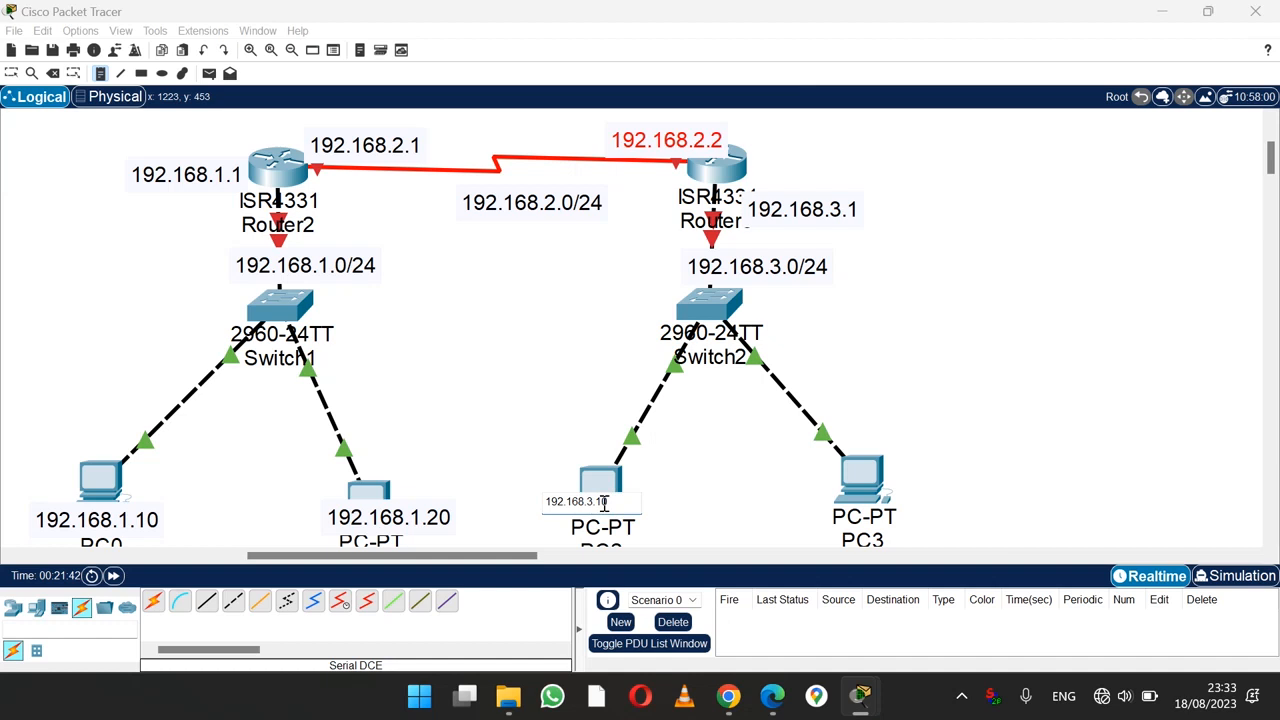
left_click_drag(618, 503, 544, 504)
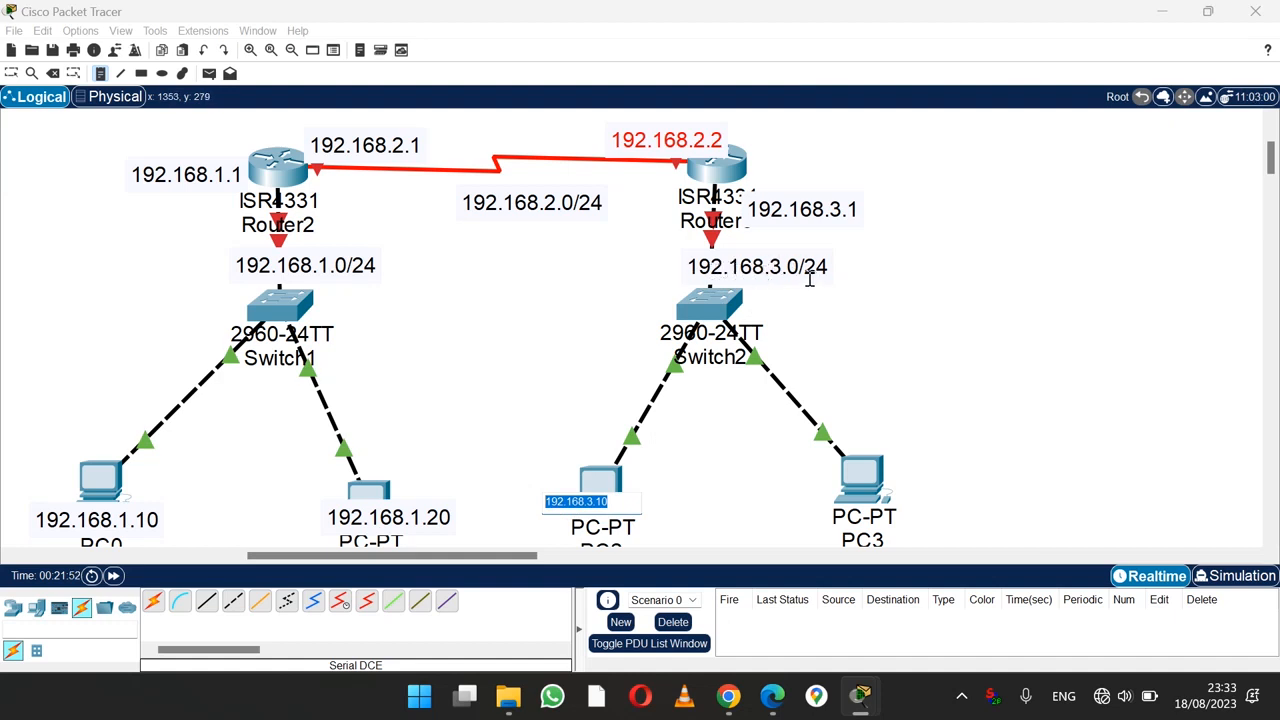
left_click(595, 502)
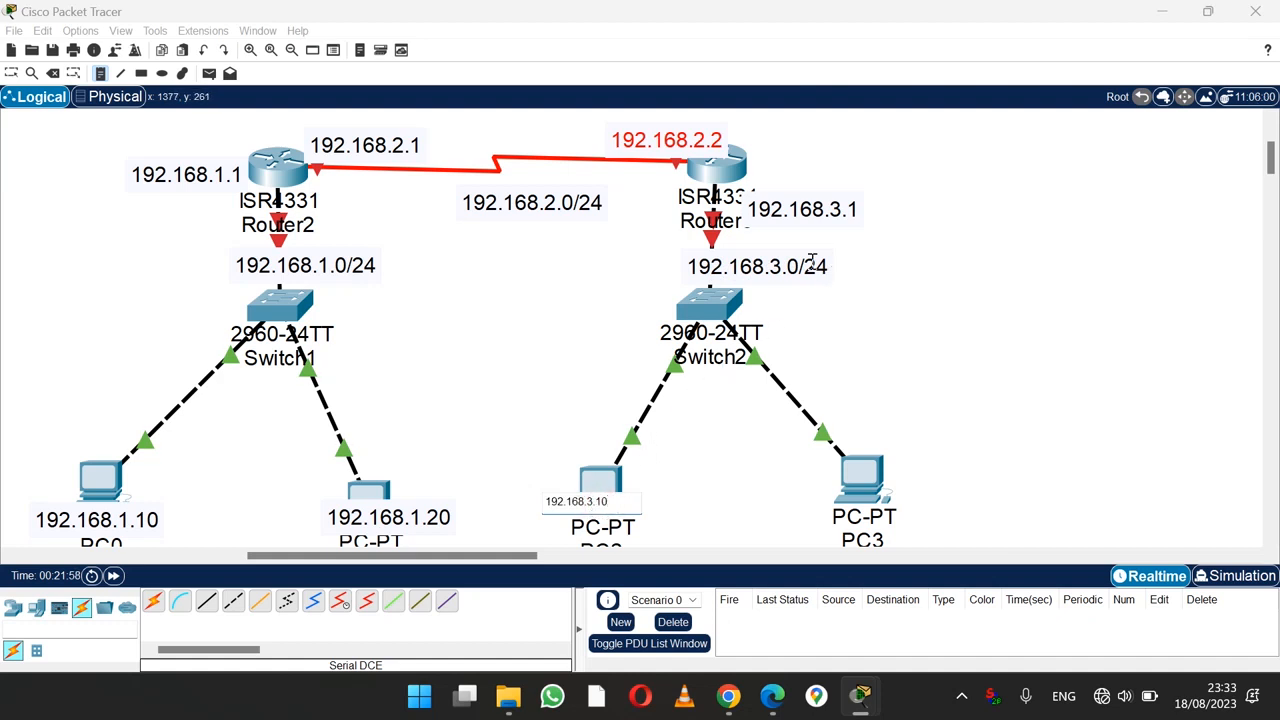
left_click(826, 492)
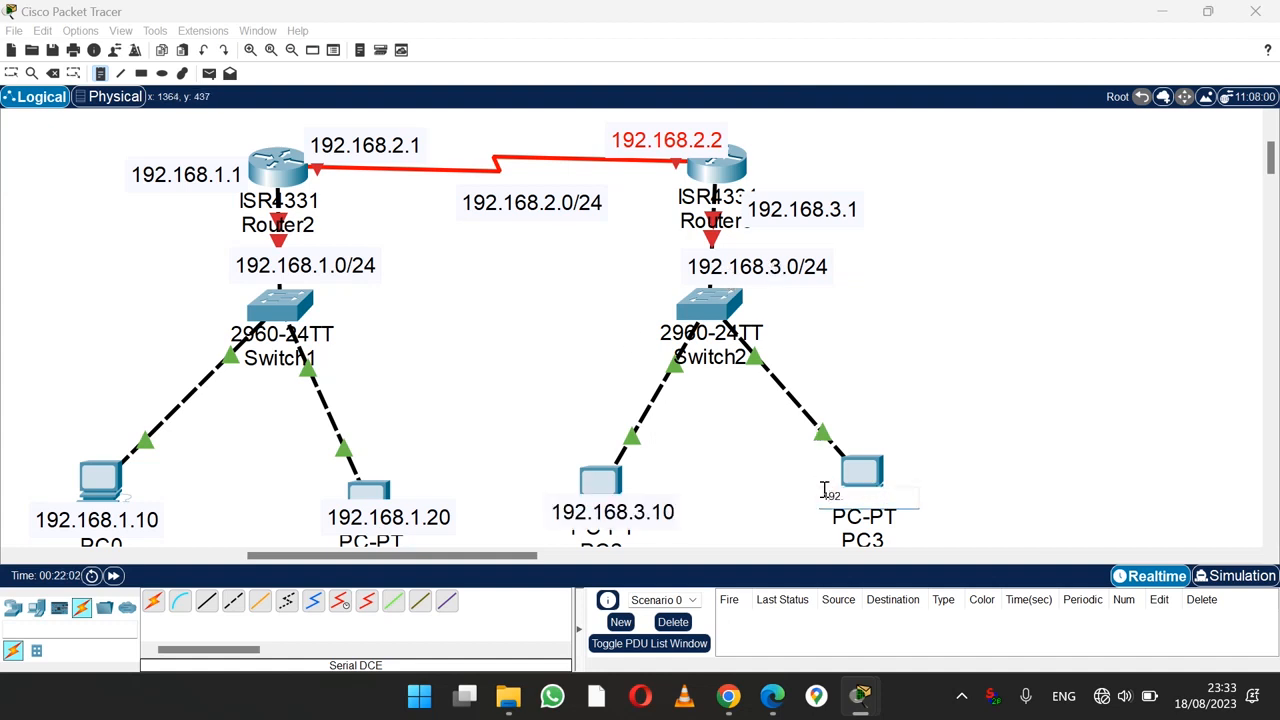
type("192.168.3.20")
Step: Nudge Switch2 slightly outward and shift the address notes of PC1 and PC0 away from their PC icons
left_click(12, 74)
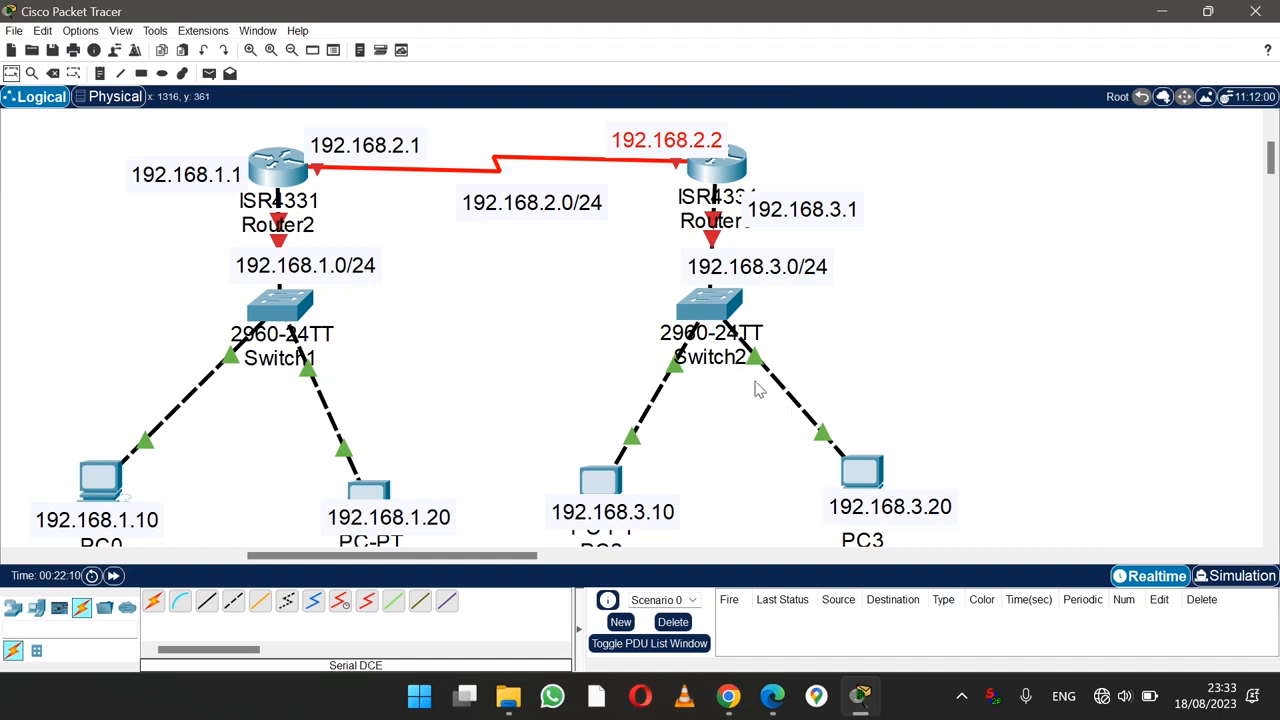
left_click_drag(712, 298, 731, 310)
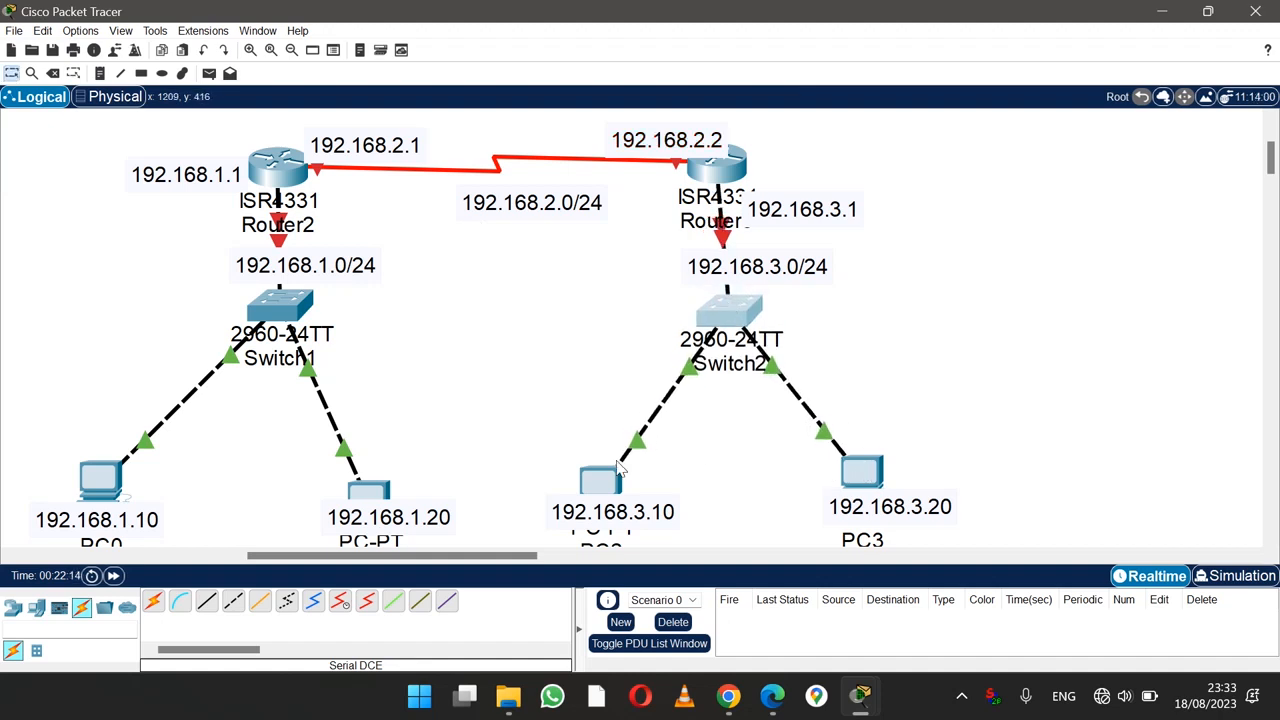
mouse_move(376, 521)
left_mouse_down()
mouse_move(373, 507)
mouse_move(401, 520)
left_mouse_up()
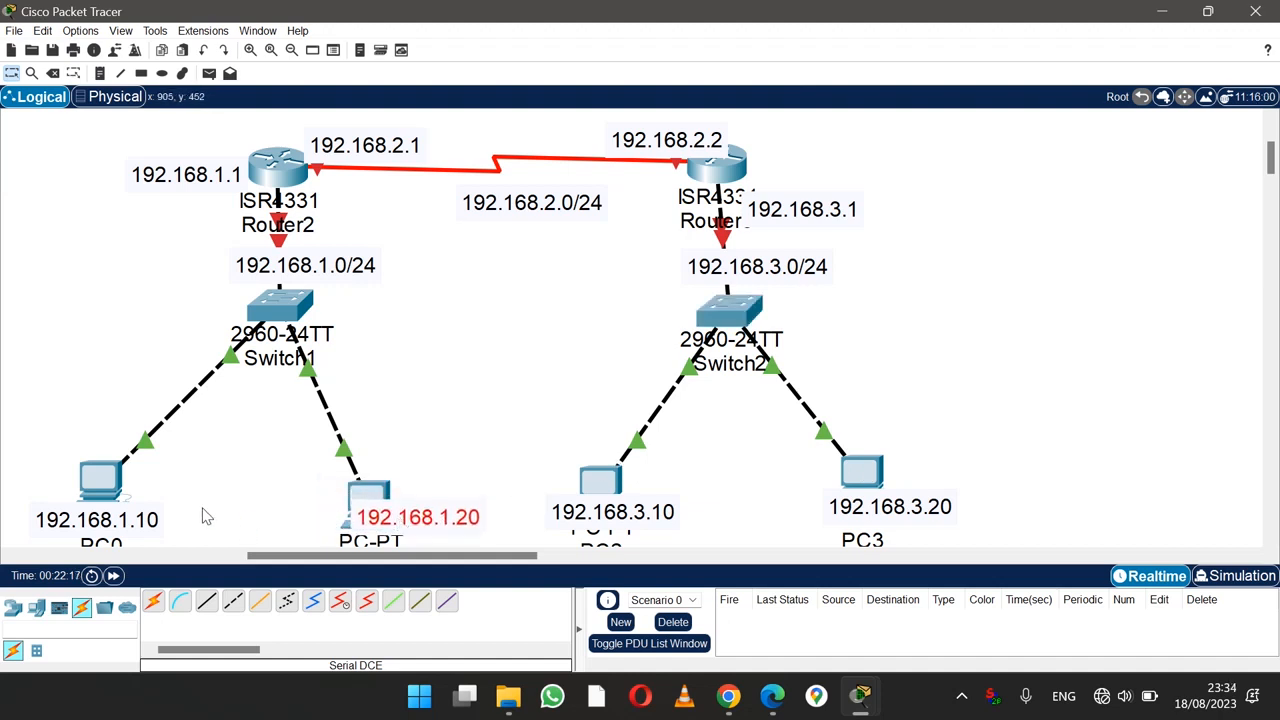
left_click_drag(118, 524, 104, 518)
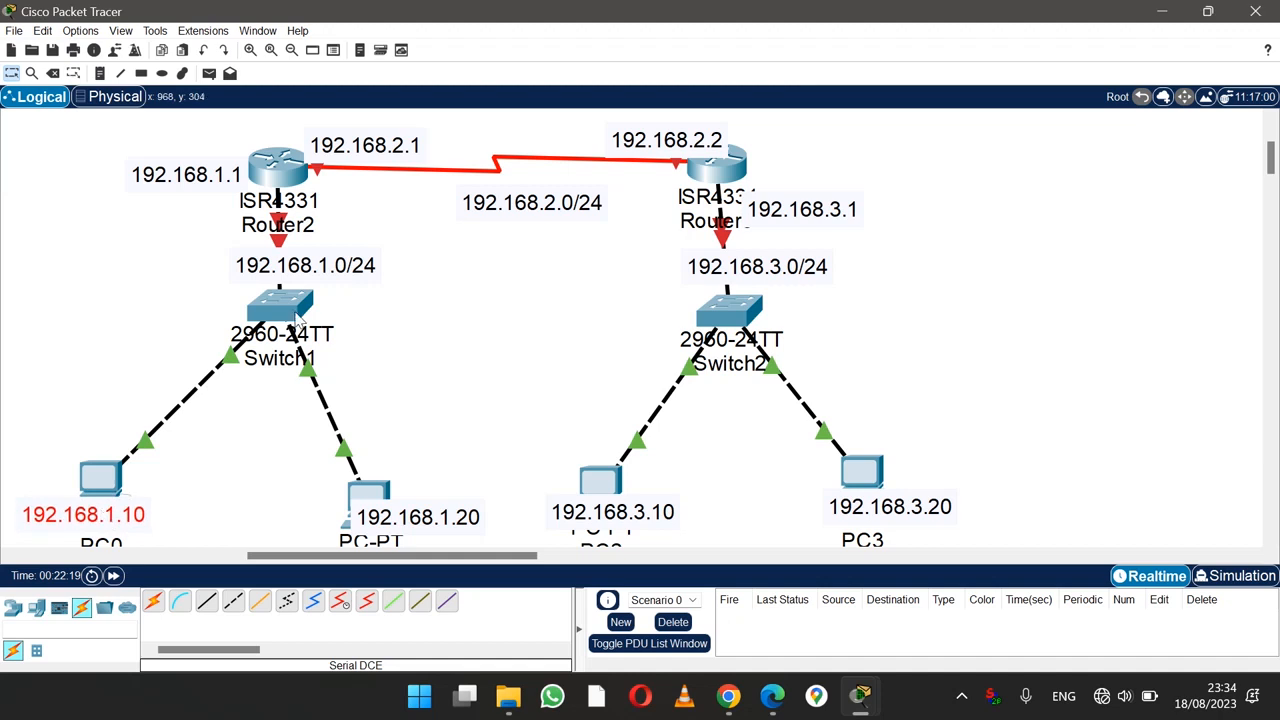
Step: Spread Router2 and Switch1 further apart vertically and center the 192.168.1.0/24 note on the link between them
left_click_drag(288, 168, 287, 152)
left_click_drag(293, 306, 282, 339)
left_click_drag(322, 280, 292, 288)
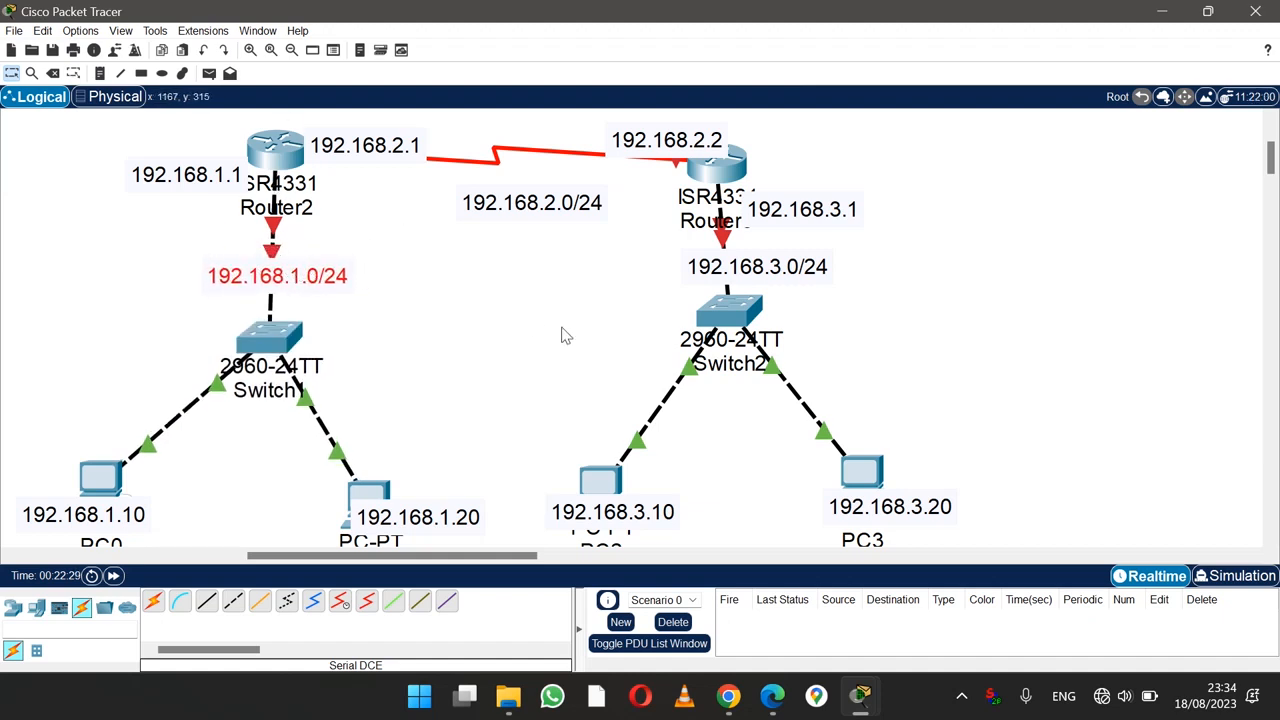
Step: Assign IPv4 address 192.168.1.1 with subnet mask 255.255.255.0 to GigabitEthernet0/0/0 on Router2
left_click(275, 147)
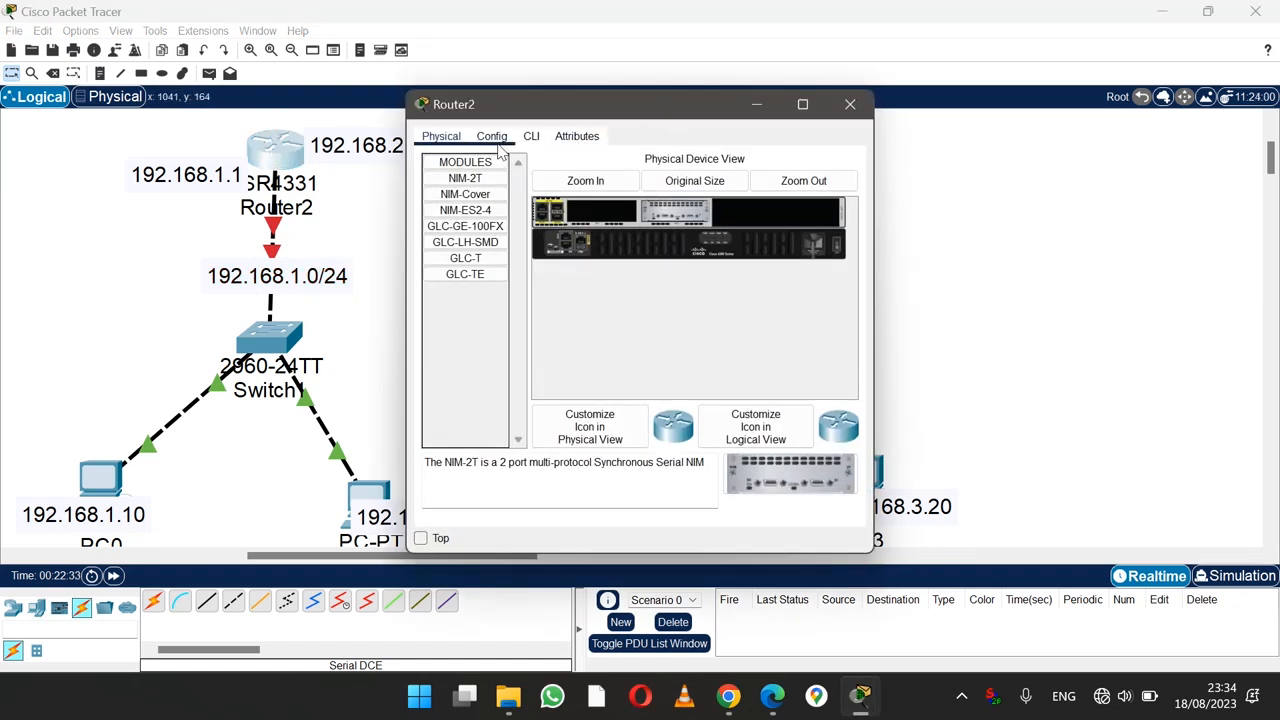
left_click(850, 104)
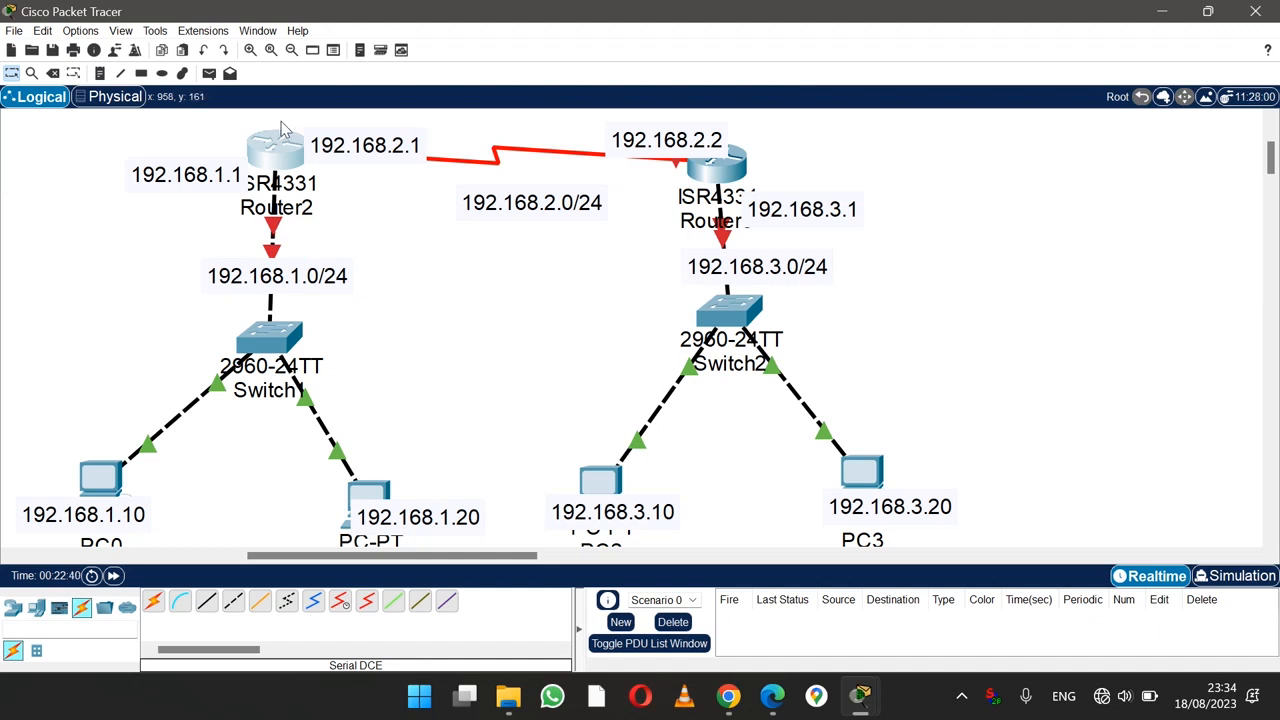
left_click(274, 150)
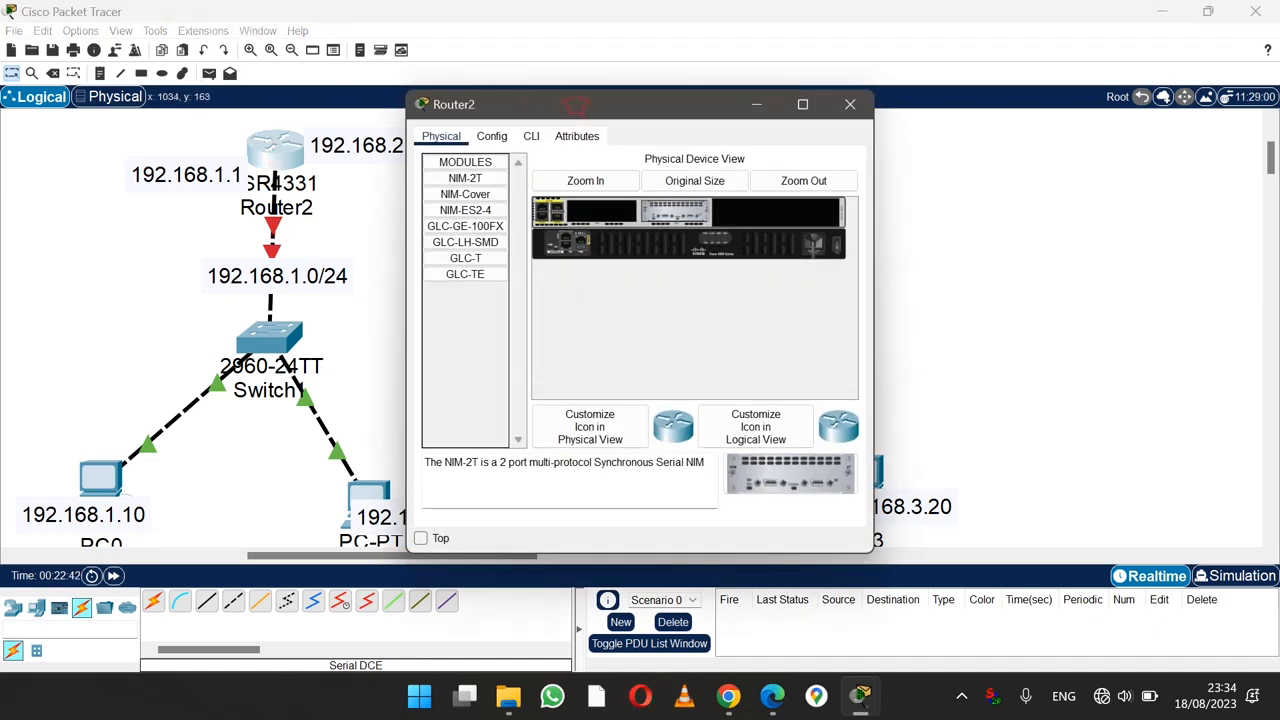
left_click_drag(565, 115, 710, 97)
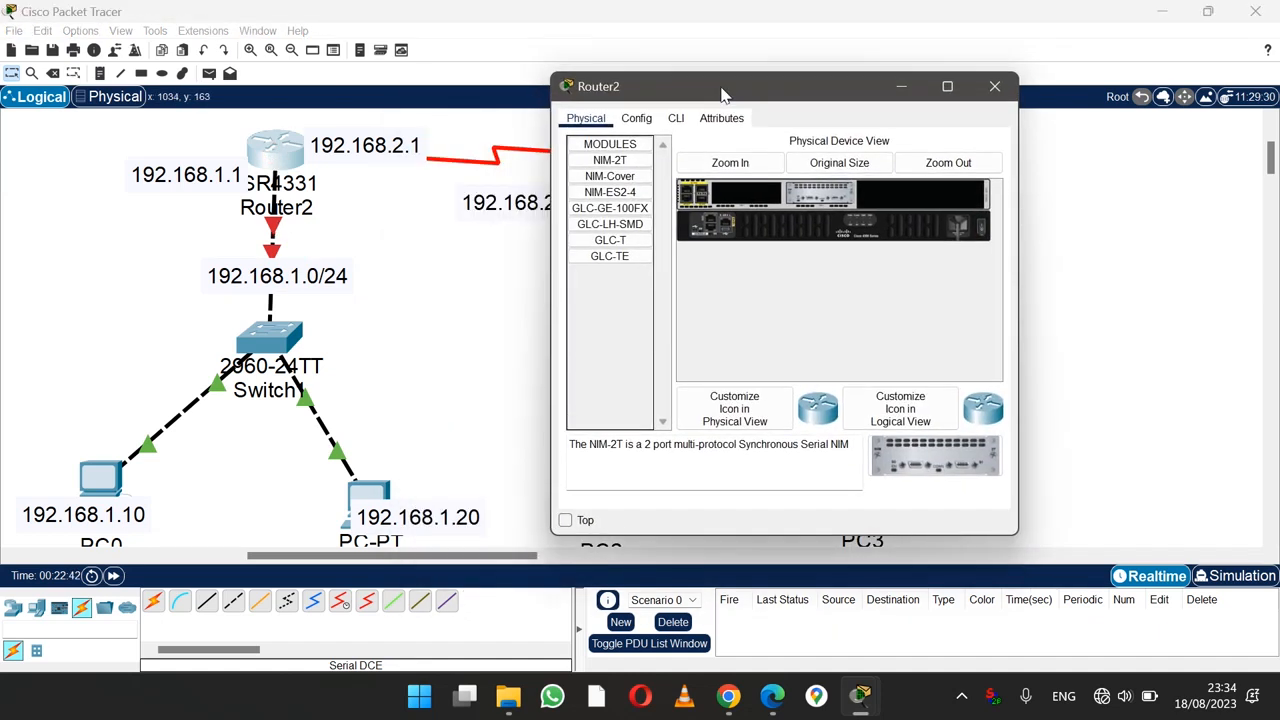
left_click(636, 121)
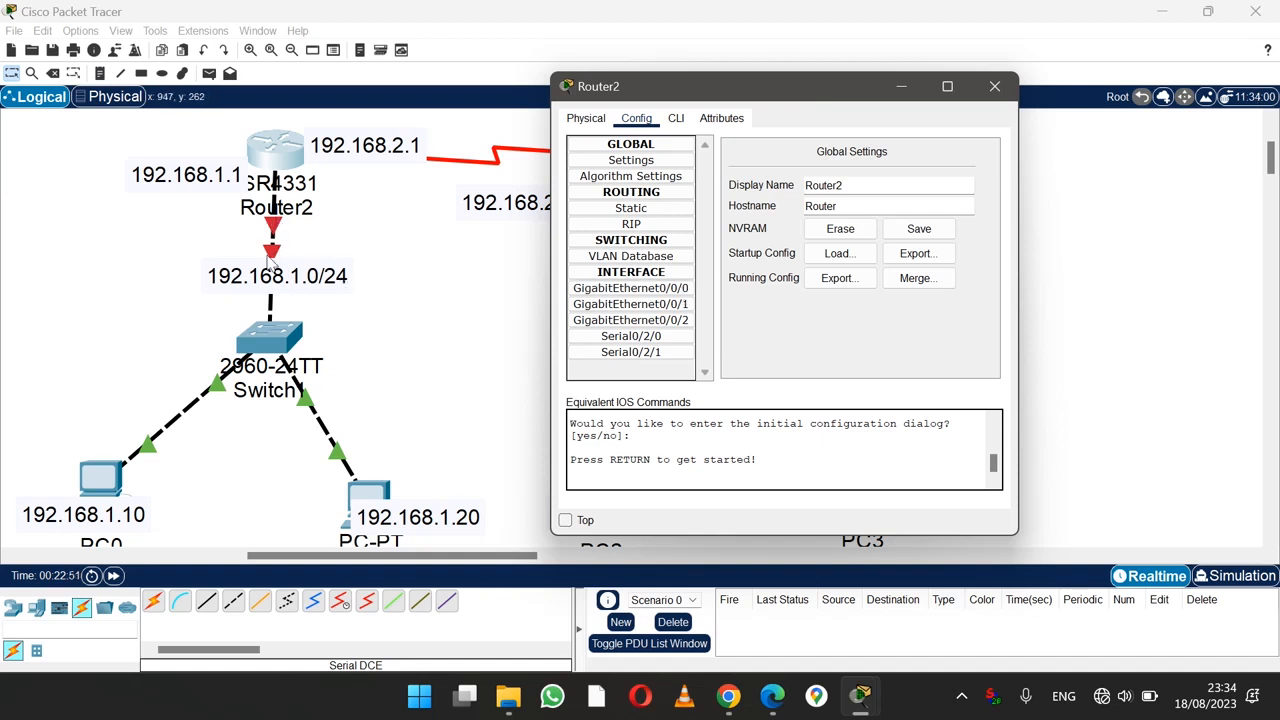
left_click(673, 292)
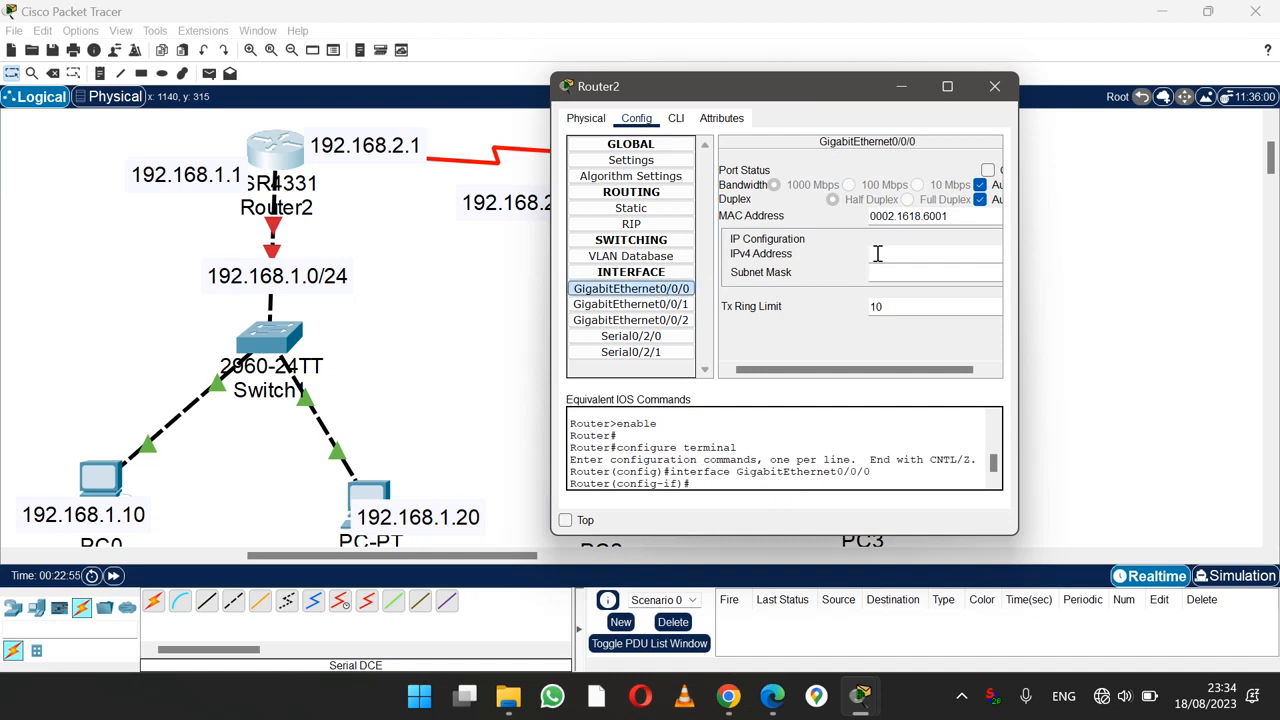
left_click(888, 255)
type("168.1.1")
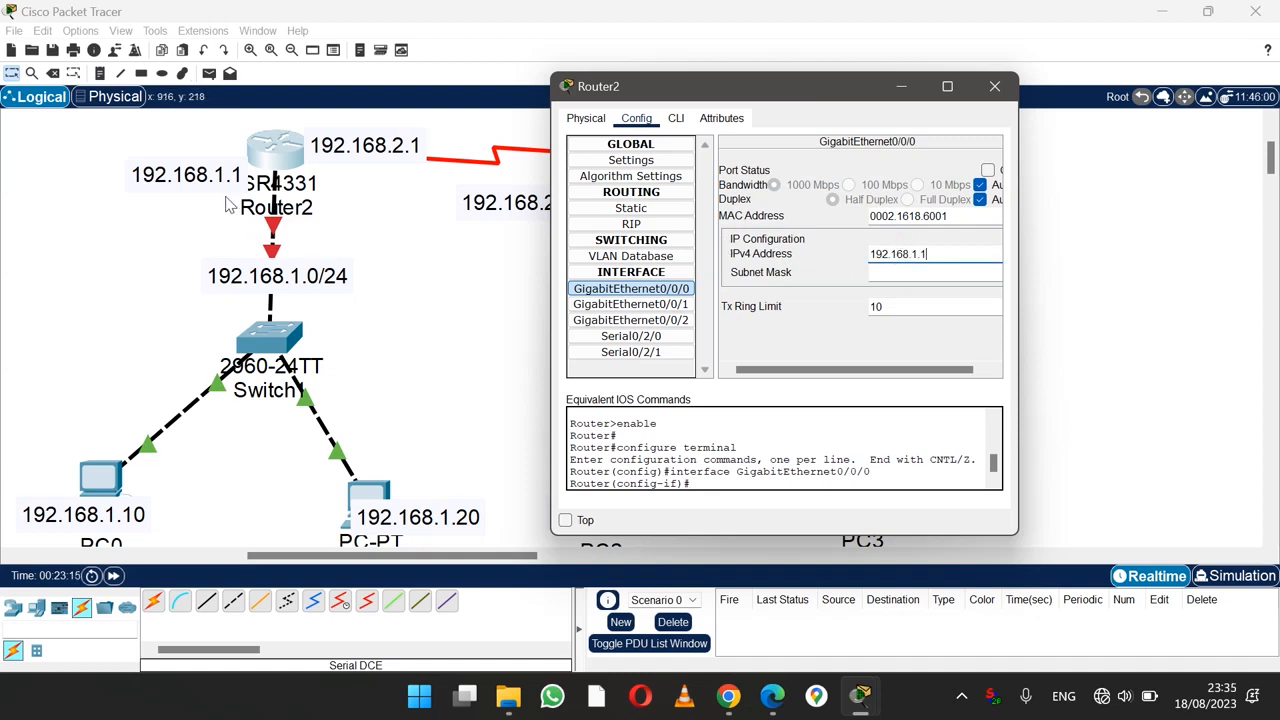
left_click(928, 273)
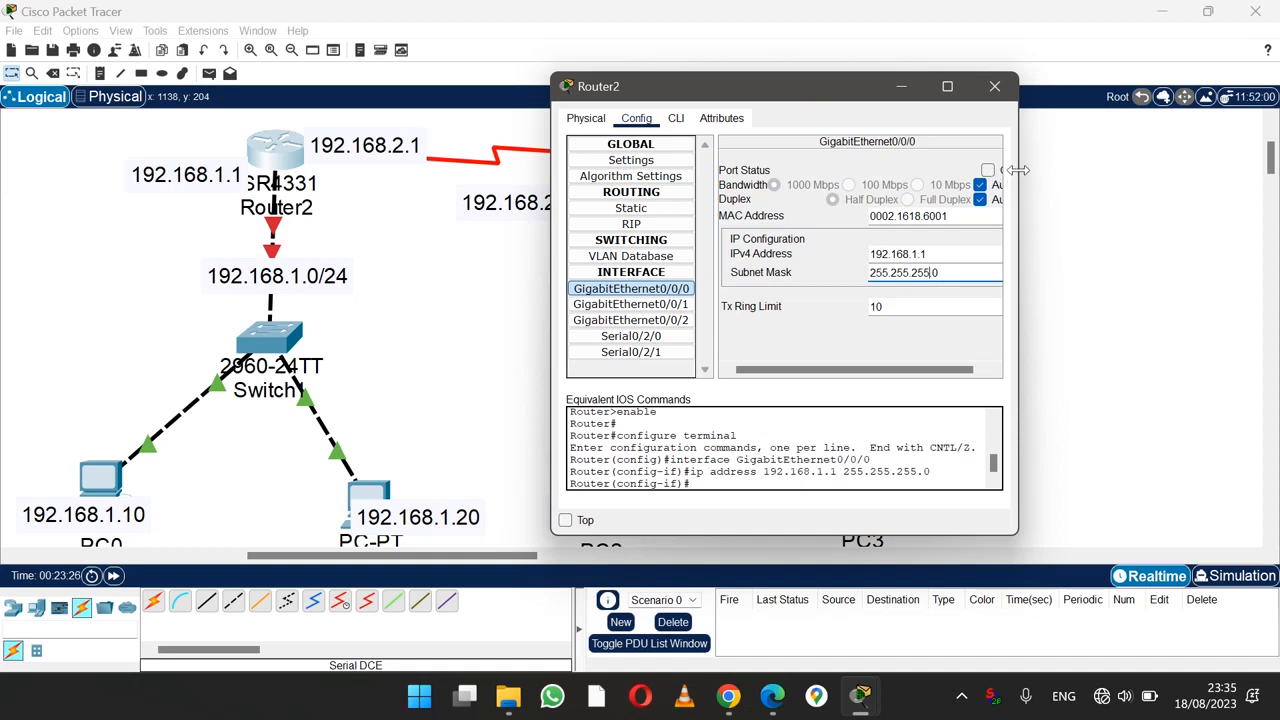
Step: Turn on the GigabitEthernet0/0/0 port of Router2 and close the router's configuration
left_click_drag(1018, 176, 1078, 176)
left_click(1034, 170)
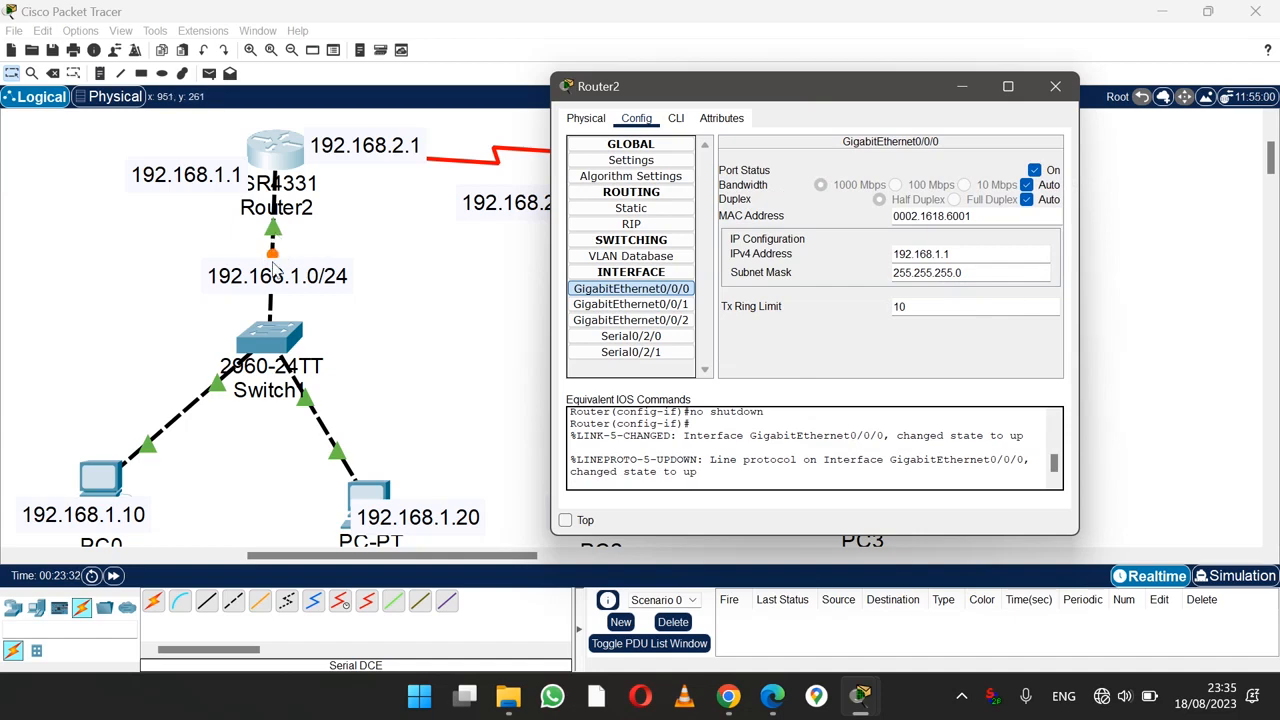
left_click(1056, 87)
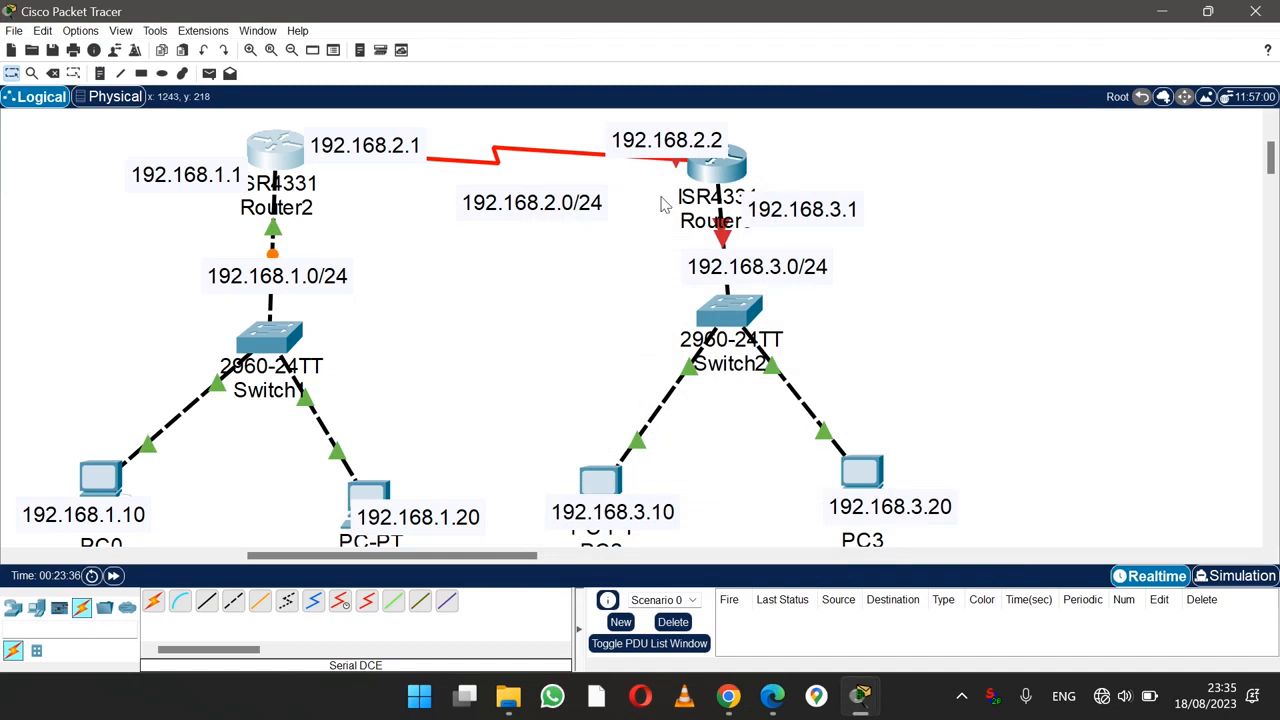
Step: Move Router3 slightly up and outward, and raise the 192.168.3.1 note beside it
left_click_drag(733, 172, 764, 152)
left_click(786, 207)
left_click_drag(786, 207, 787, 194)
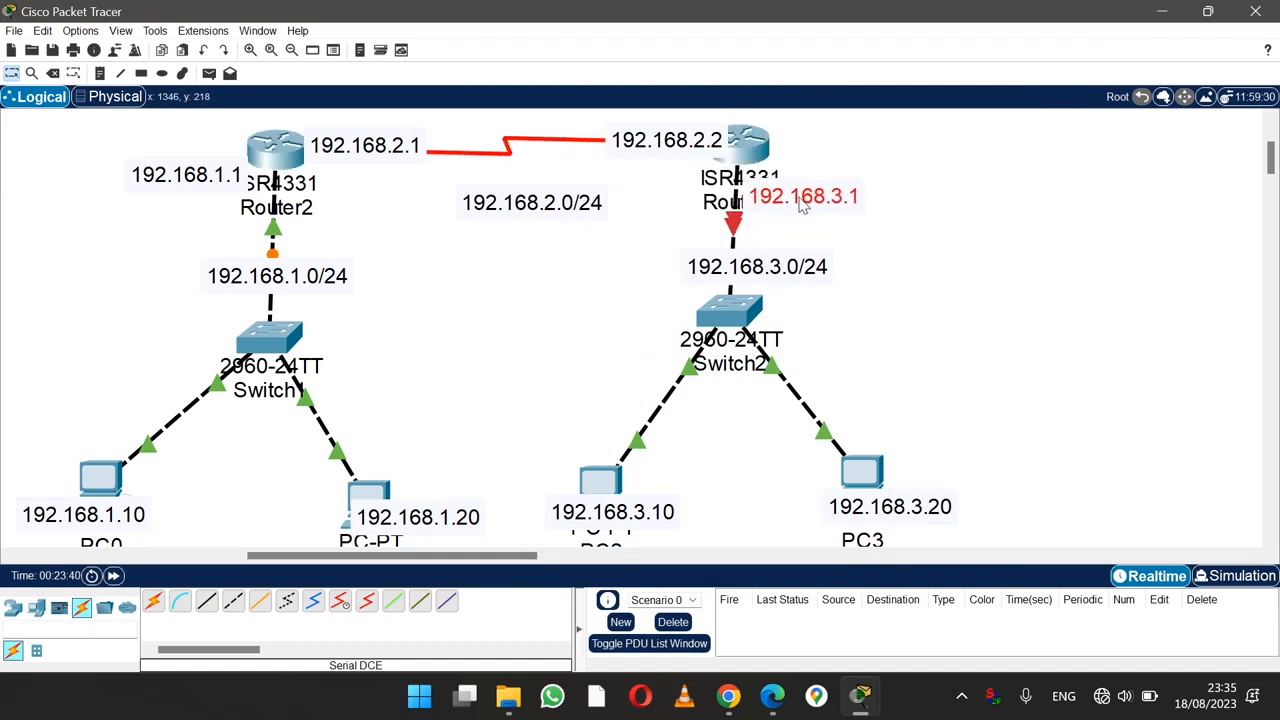
Step: Give Router3's GigabitEthernet0/0/0 the address 192.168.3.1 with mask 255.255.255.0 and turn the port on
left_click(748, 148)
left_click_drag(662, 113, 1074, 135)
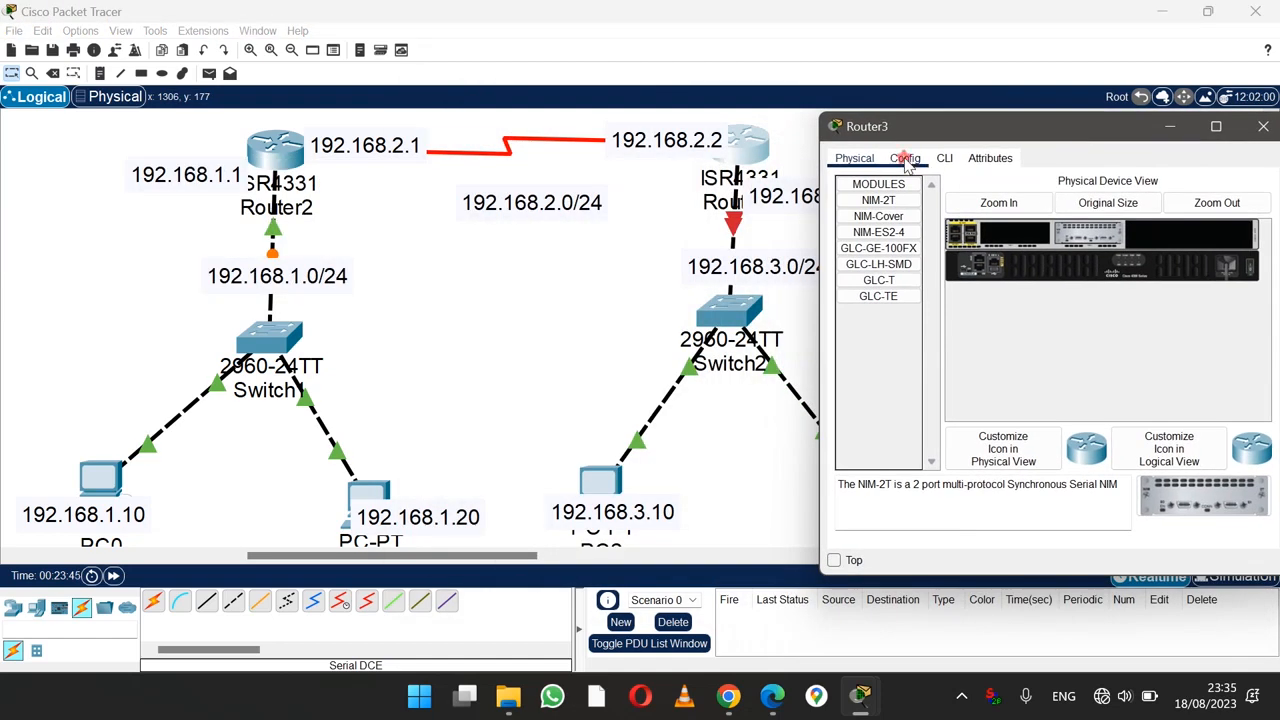
left_click(905, 159)
left_click(928, 331)
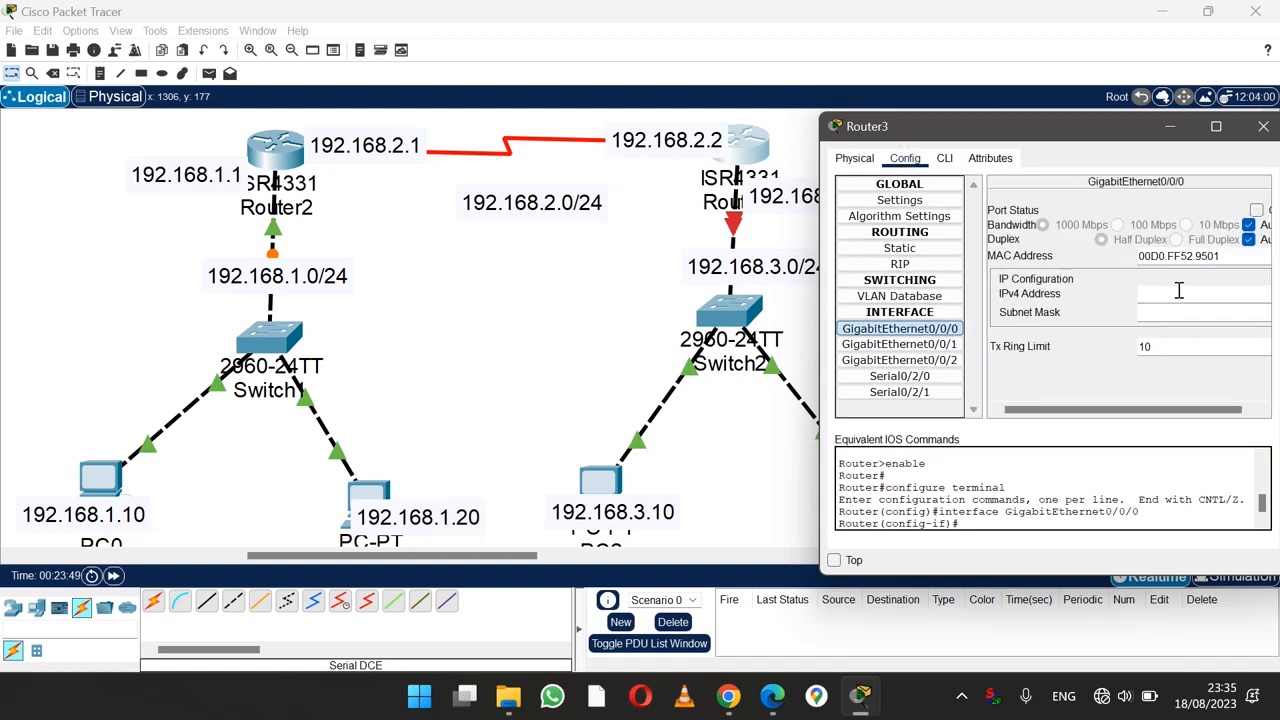
type("192.168")
left_click_drag(1083, 139, 1082, 264)
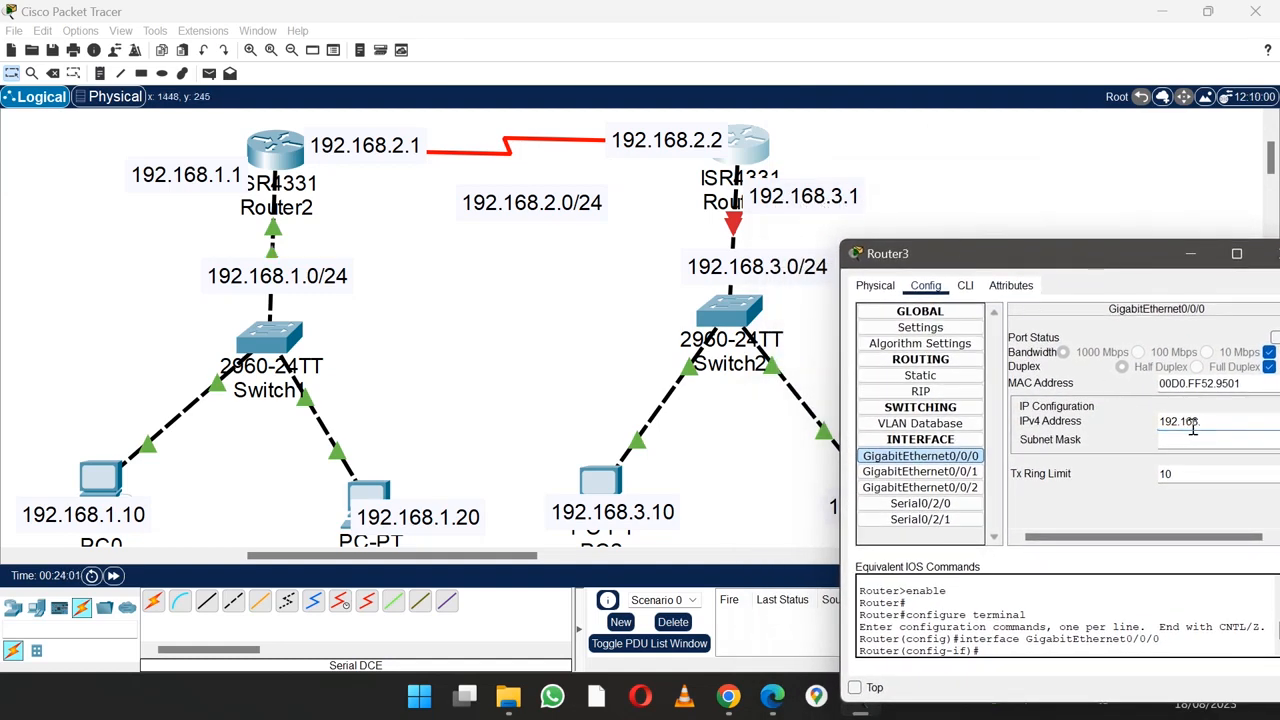
type(".3.1")
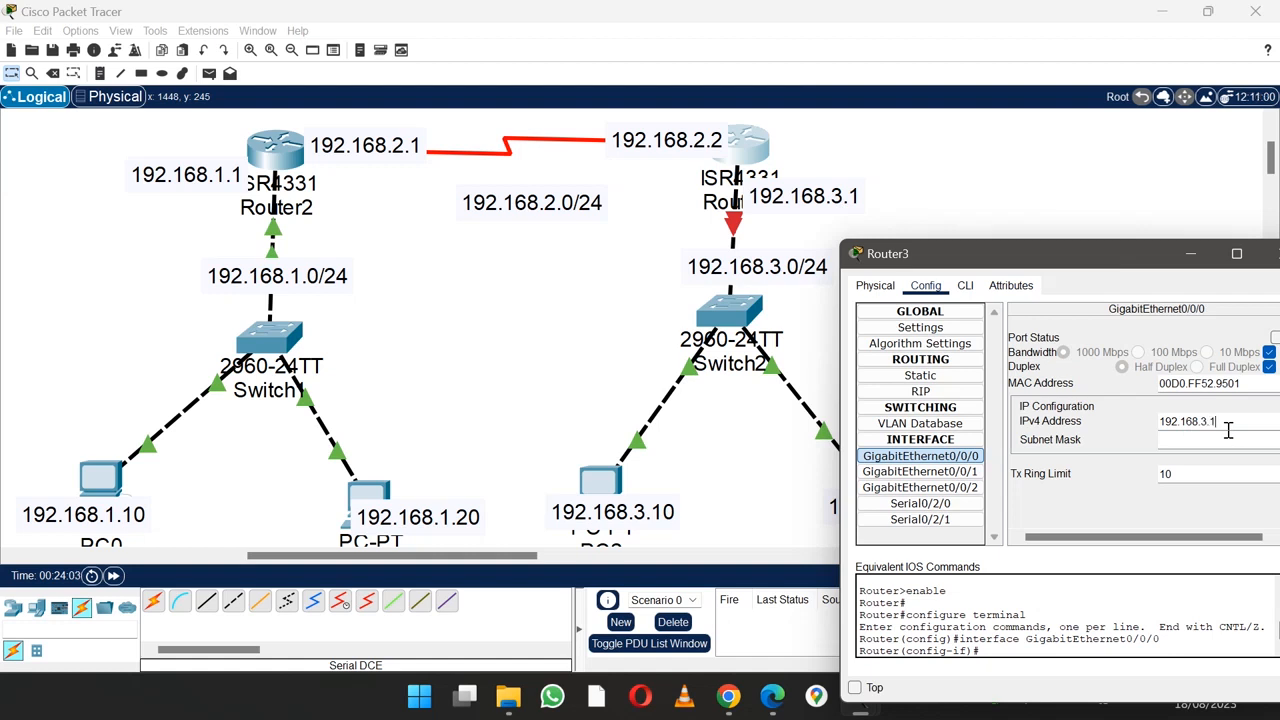
left_click(1210, 440)
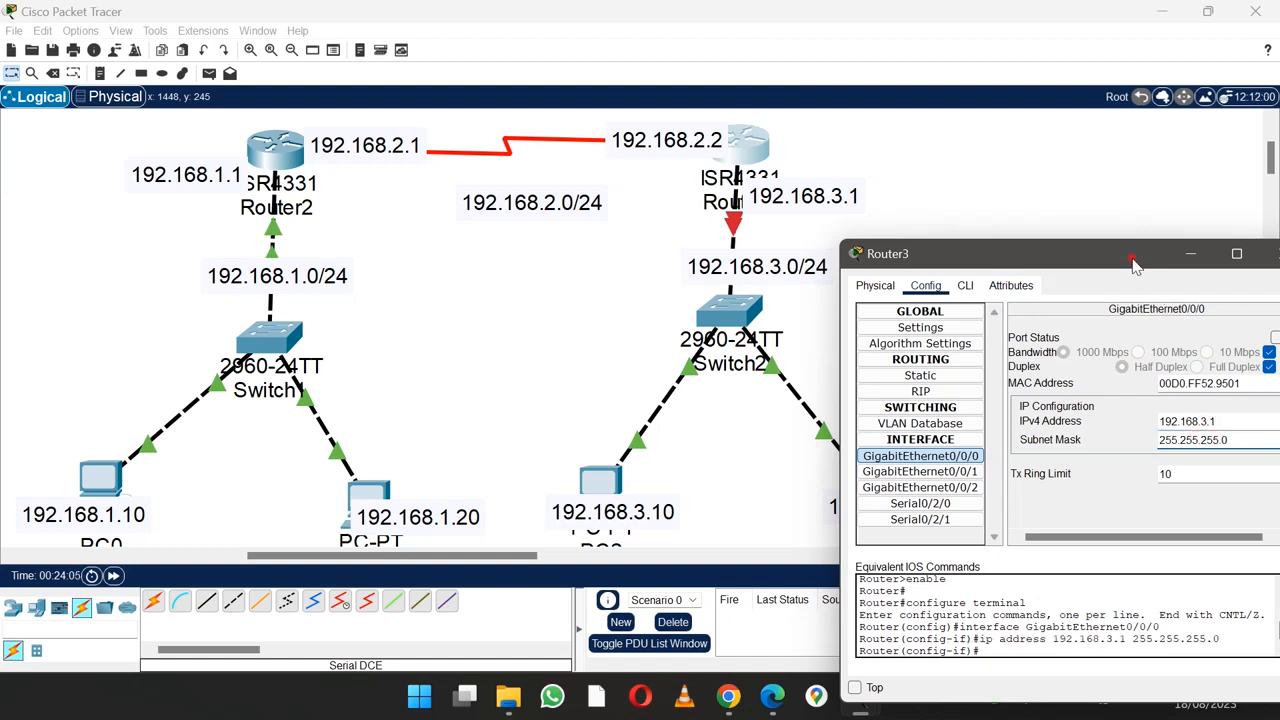
left_click_drag(1139, 258, 1084, 260)
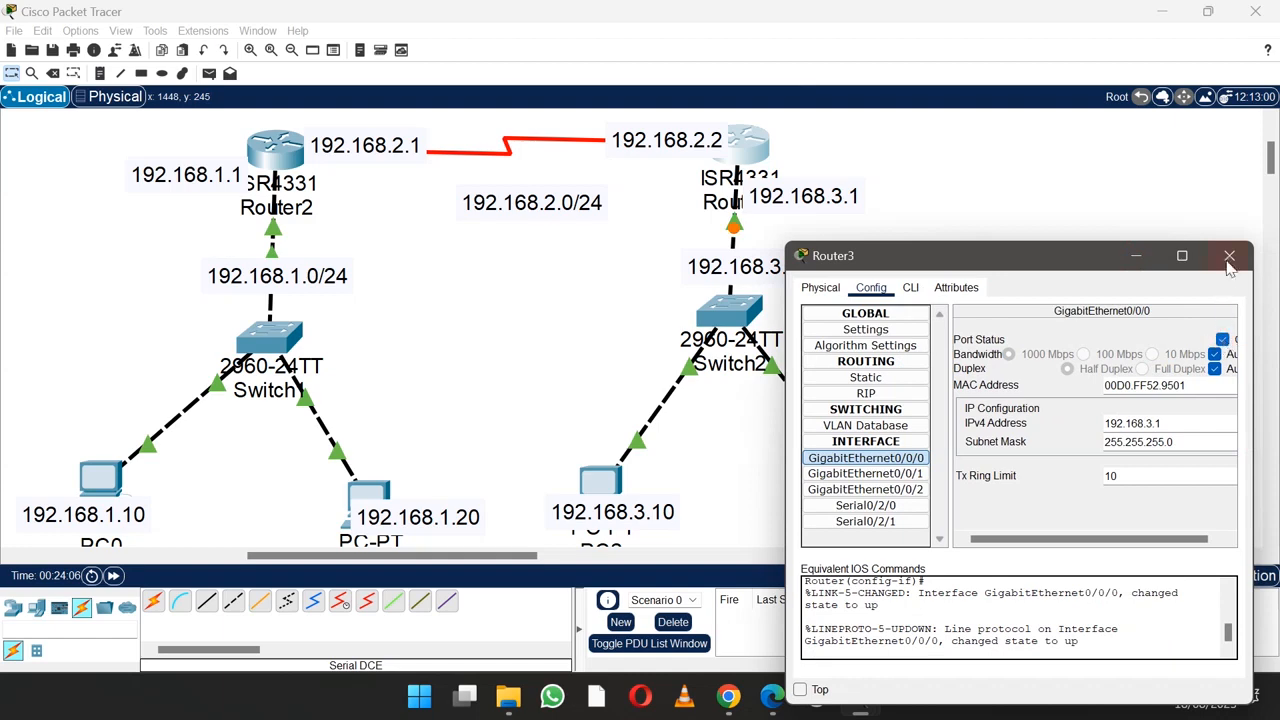
left_click(1229, 256)
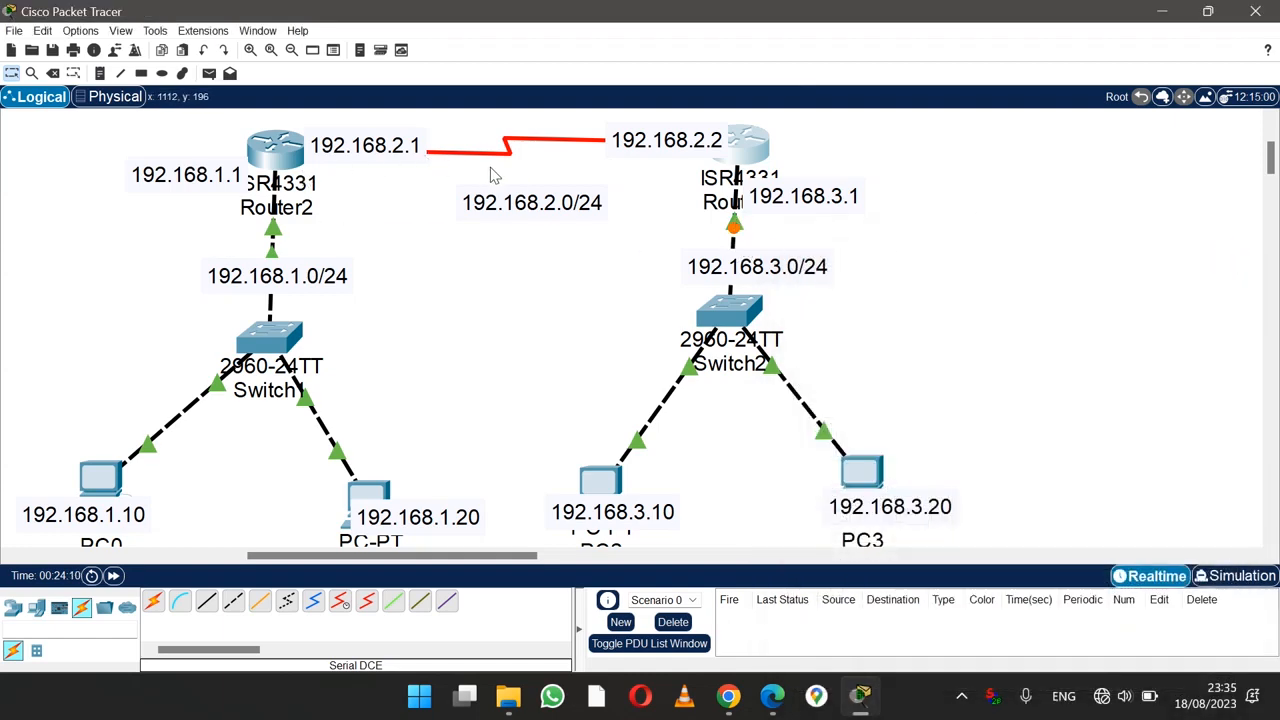
mouse_move(302, 156)
left_click(277, 152)
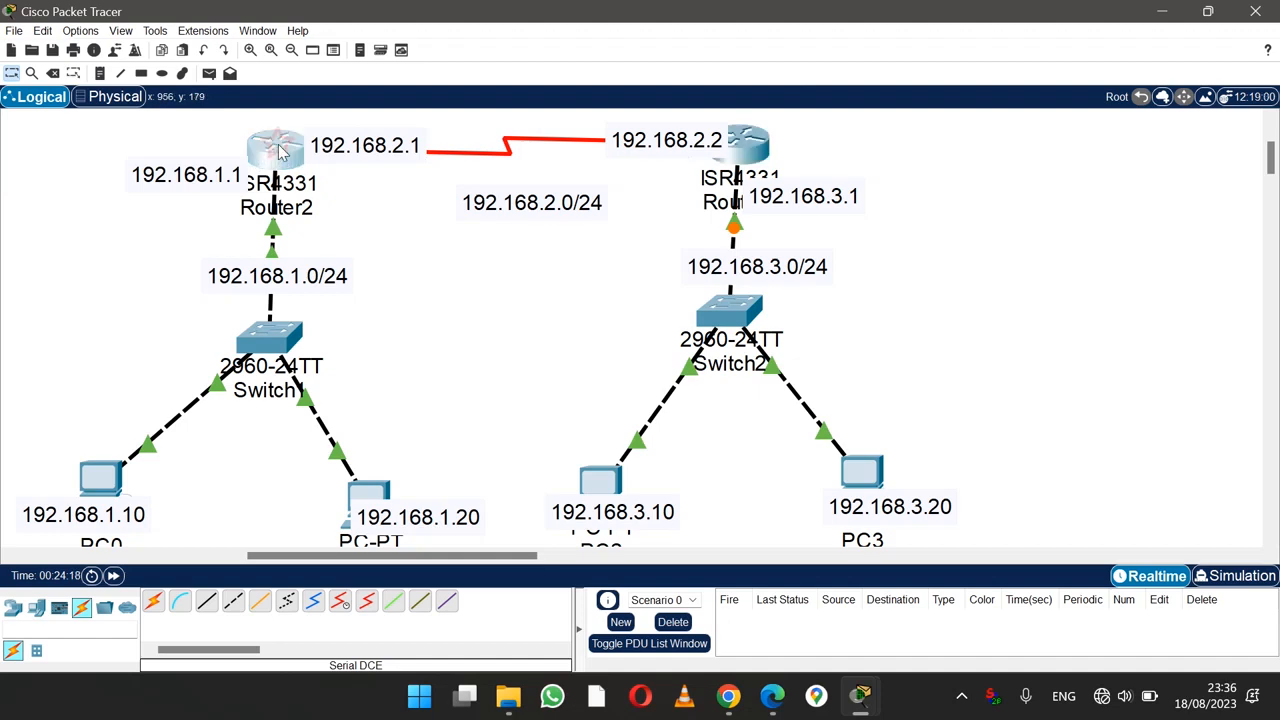
left_click_drag(530, 117, 884, 126)
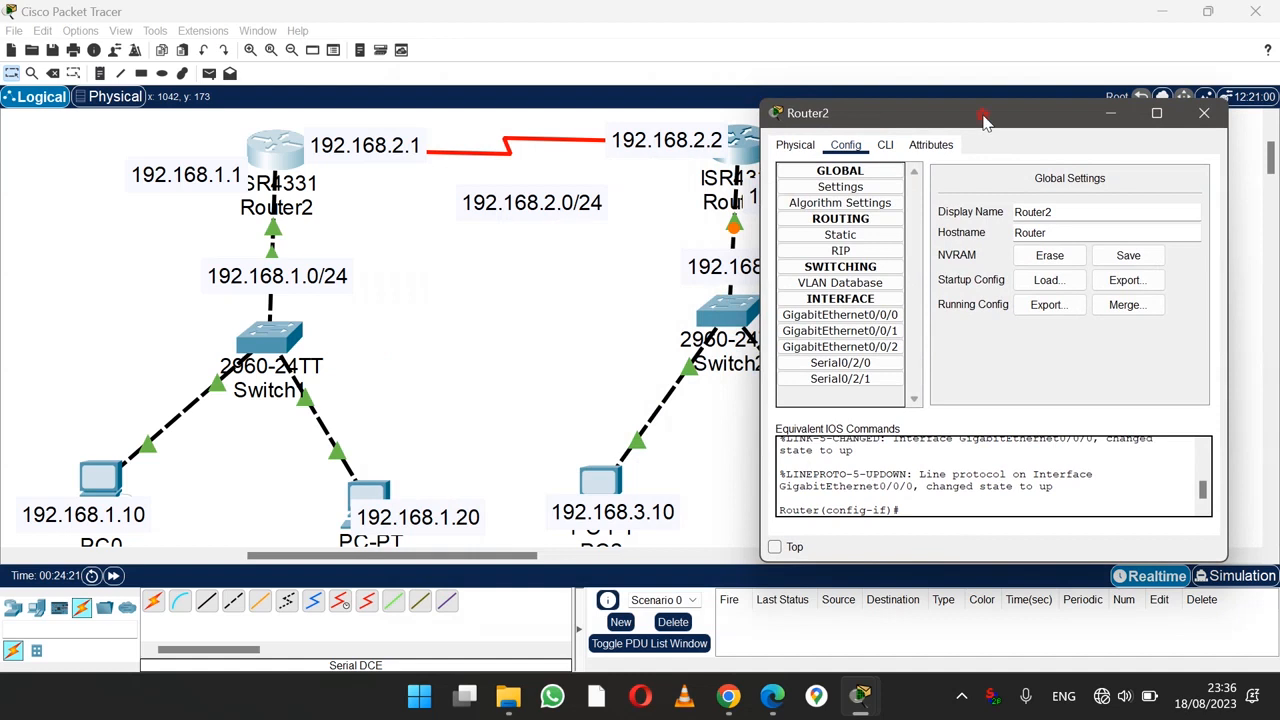
left_click_drag(985, 120, 998, 138)
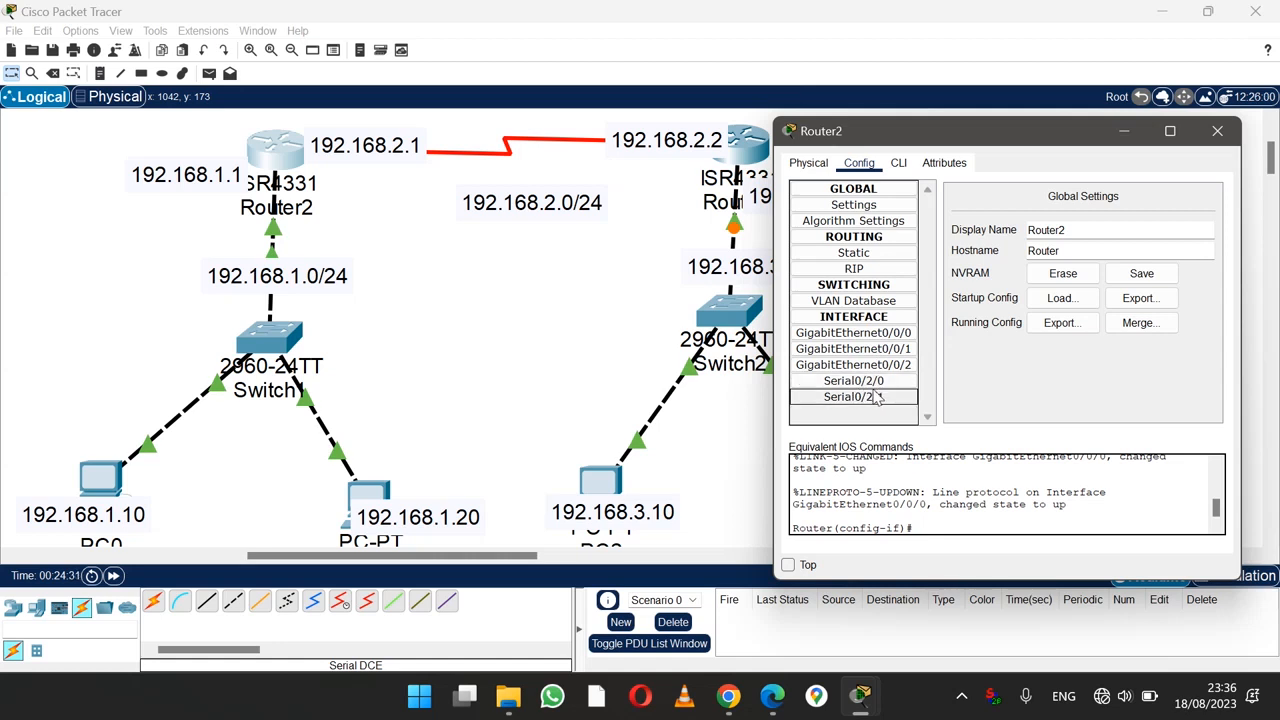
left_click(868, 381)
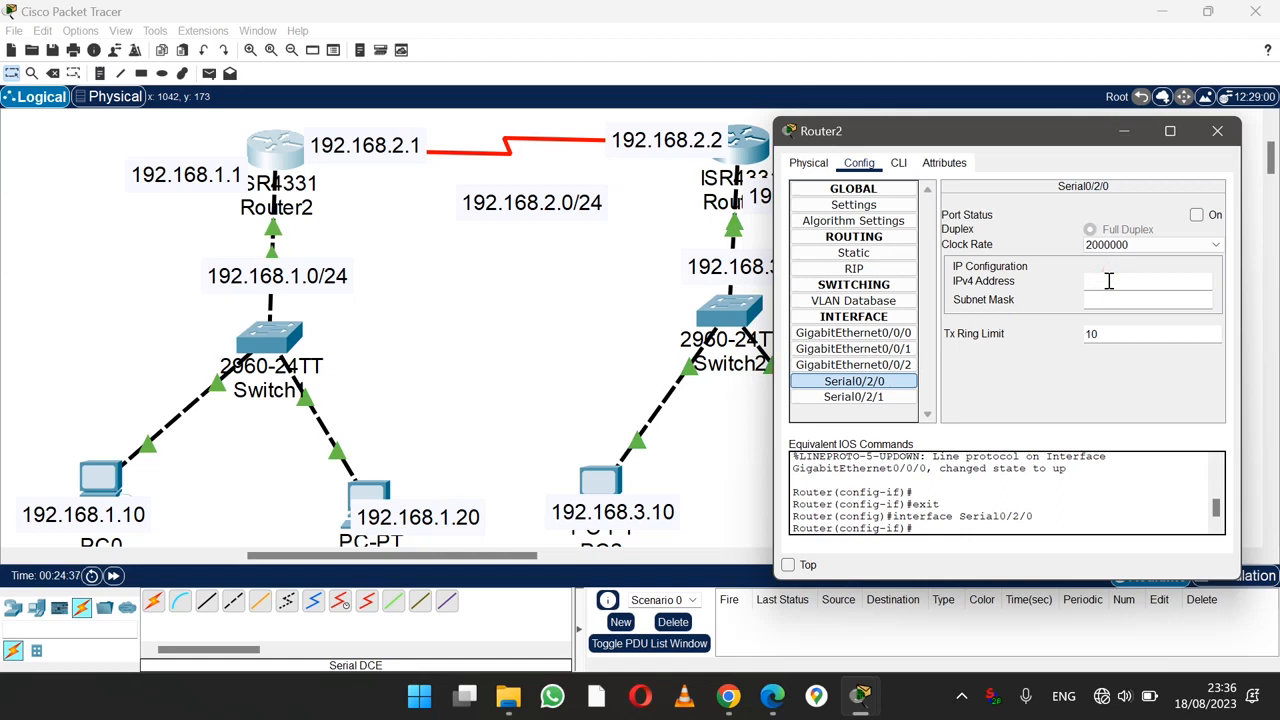
left_click(1109, 281)
left_click(1120, 305)
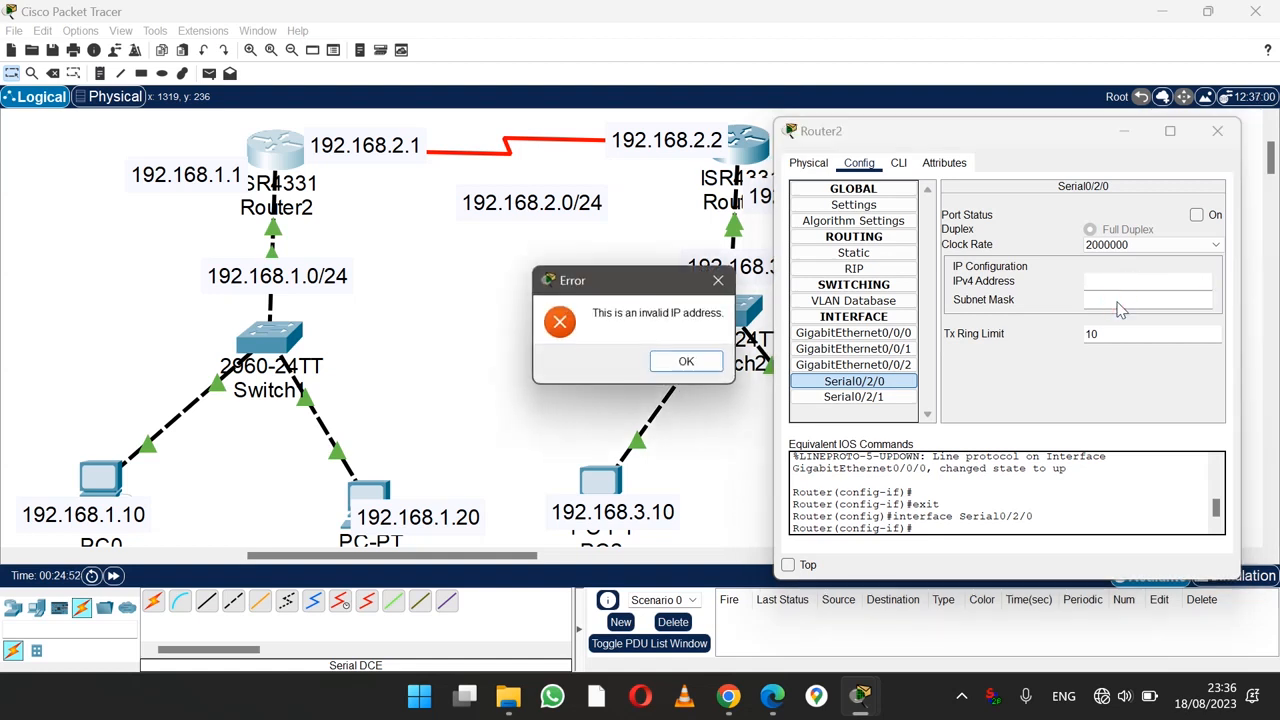
left_click(680, 363)
left_click(1119, 283)
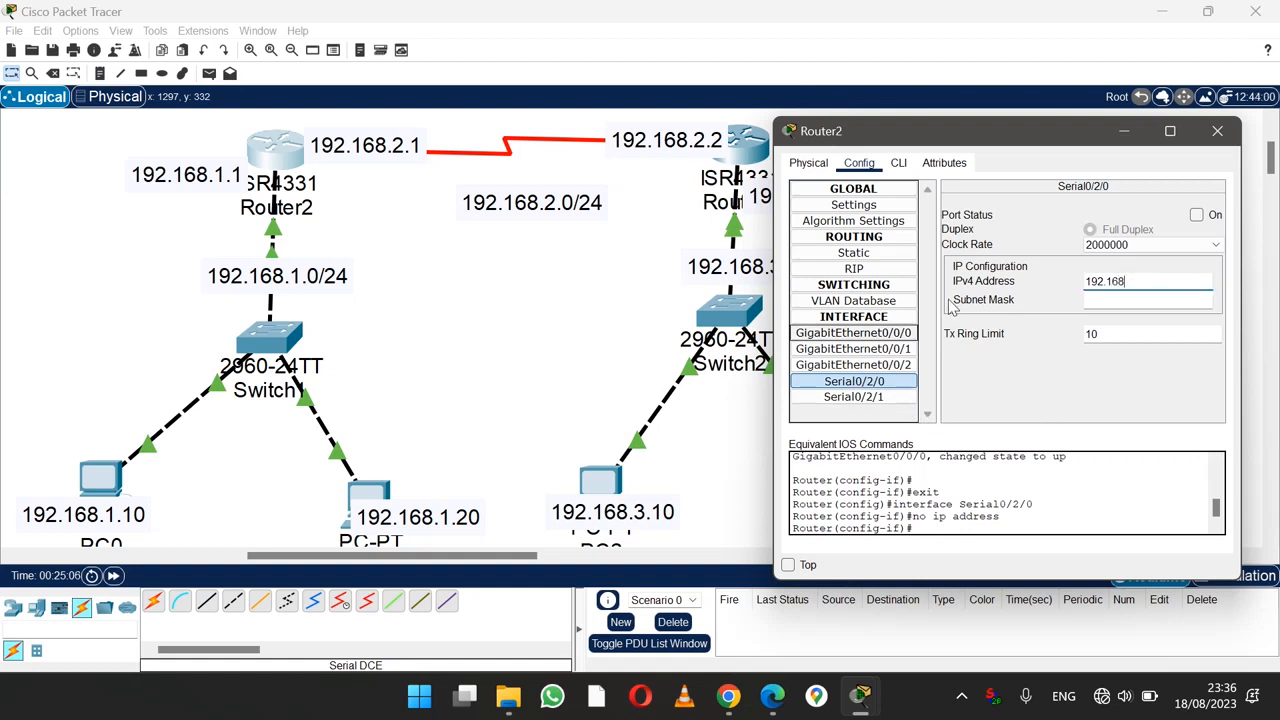
left_click(1219, 134)
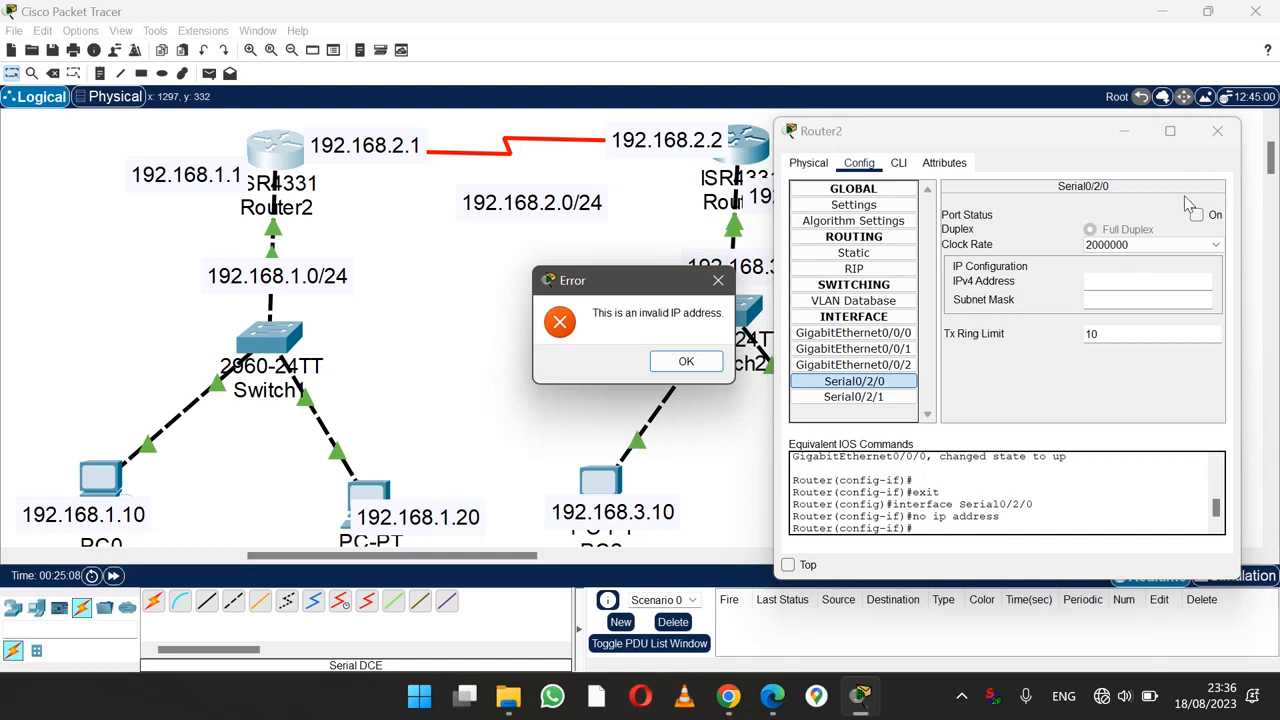
left_click(686, 364)
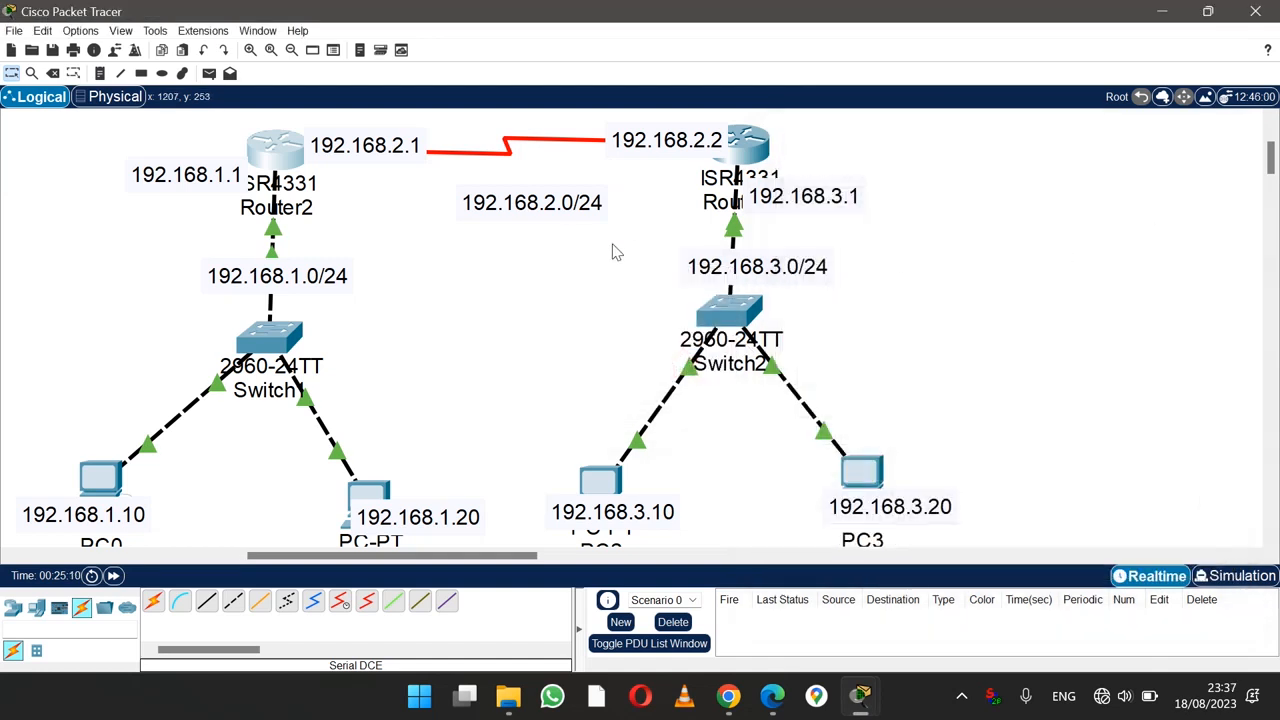
Step: Move the 192.168.2.1 note above Router2, and enable its Serial0/2/0 port with address 192.168.2.1 and mask 255.255.255.0
left_click_drag(390, 168, 343, 147)
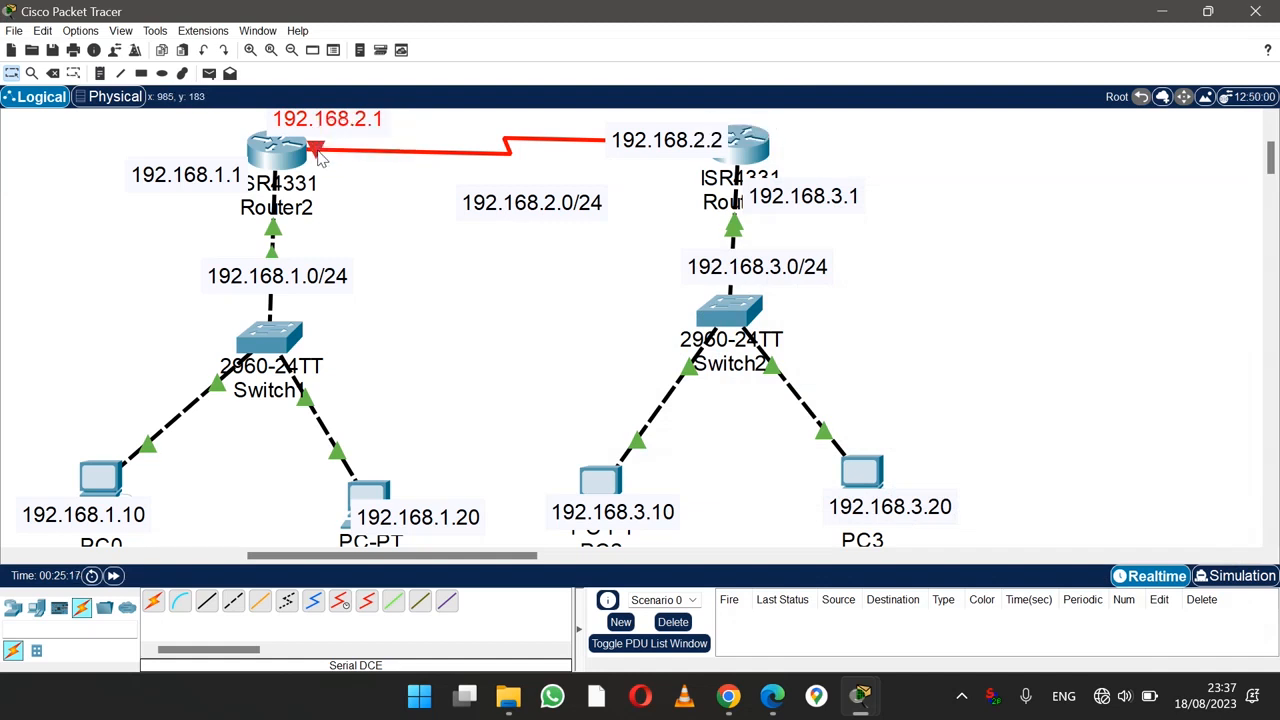
left_click(296, 156)
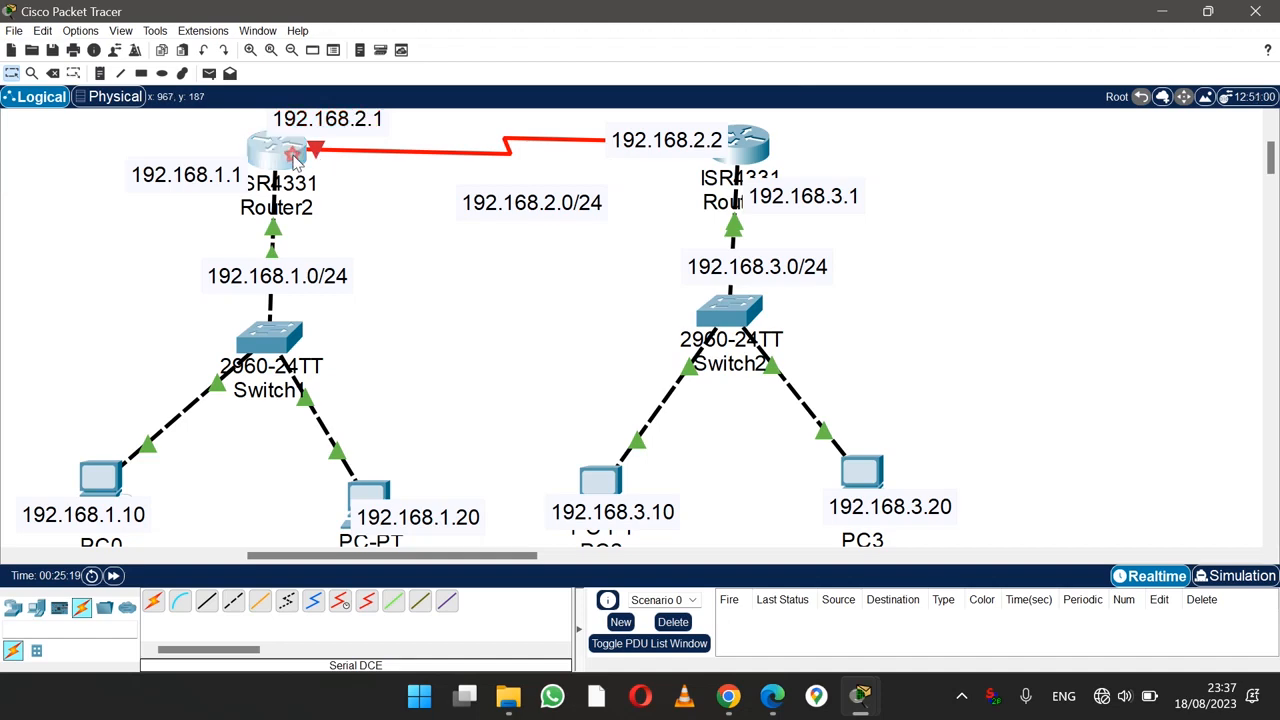
left_click_drag(674, 118, 931, 149)
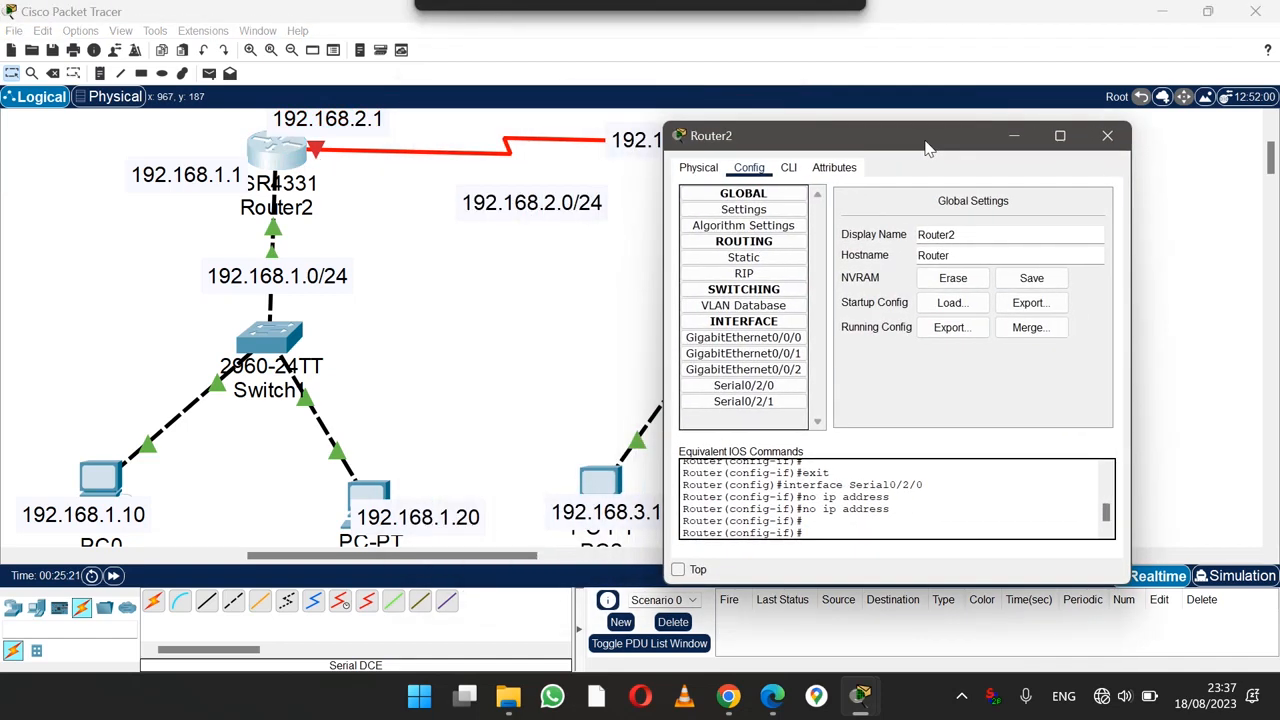
left_click(787, 388)
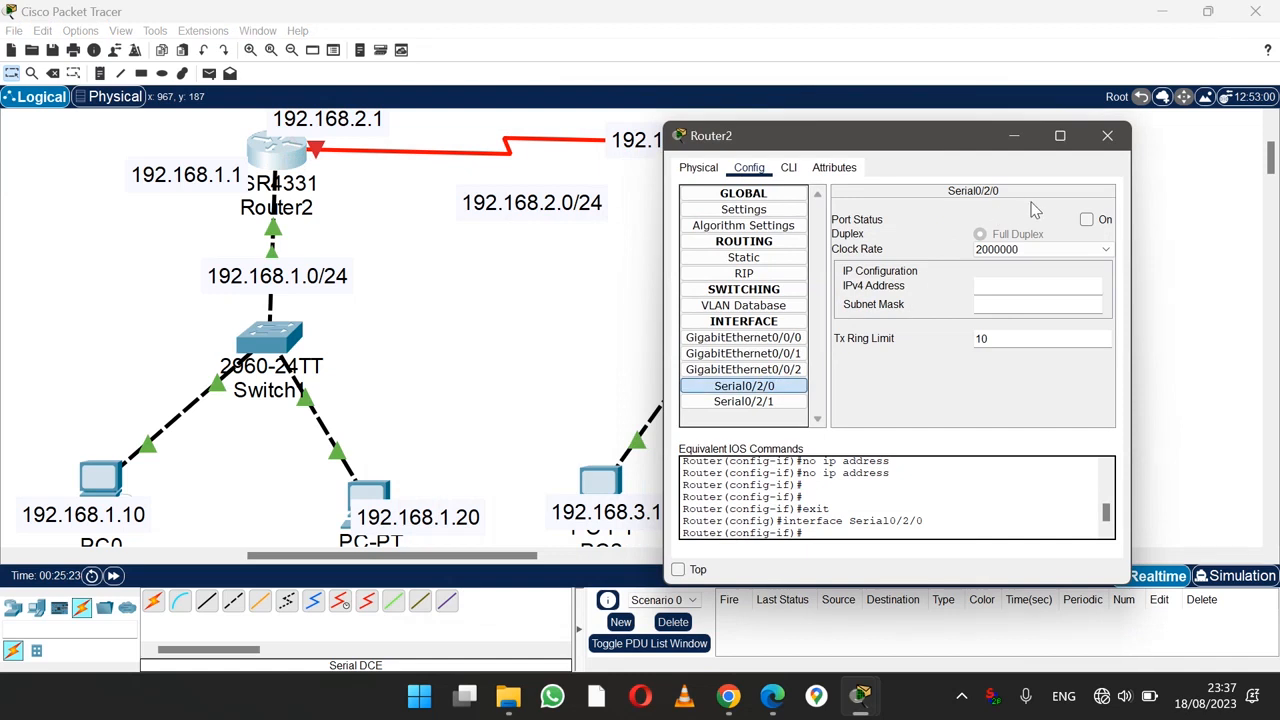
left_click(999, 285)
left_click(1014, 304)
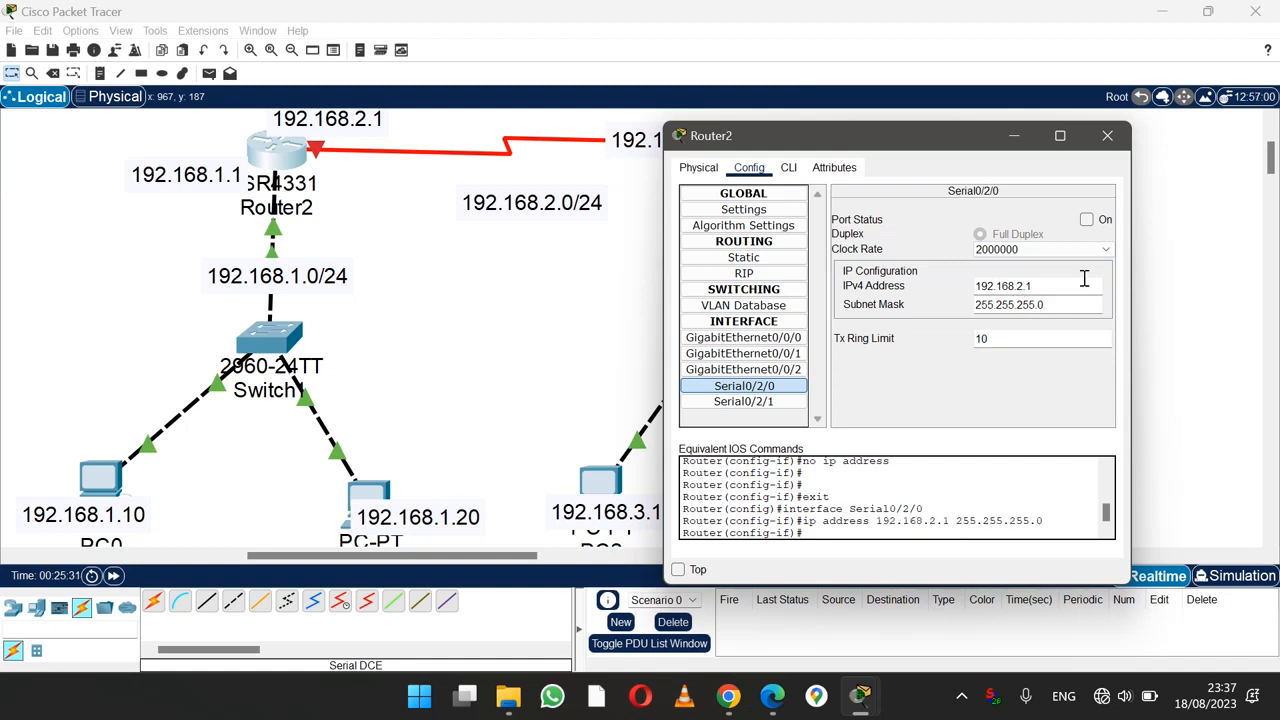
left_click(1087, 219)
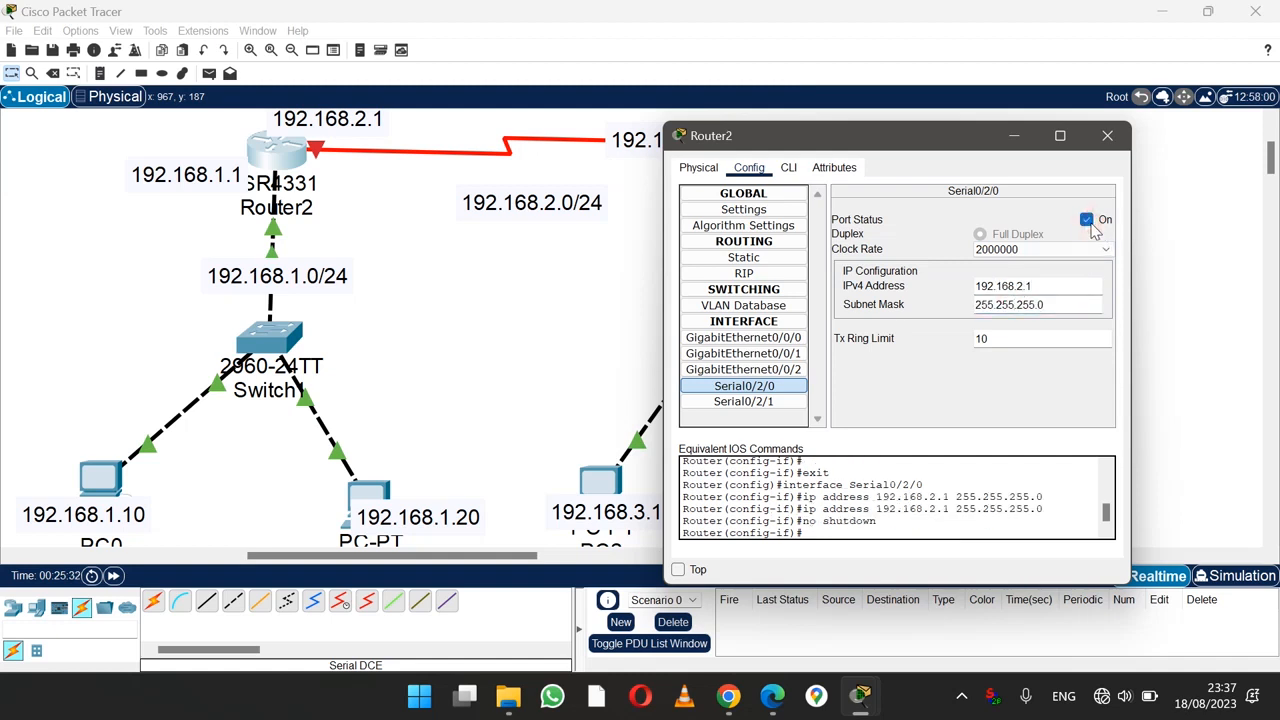
left_click(1107, 135)
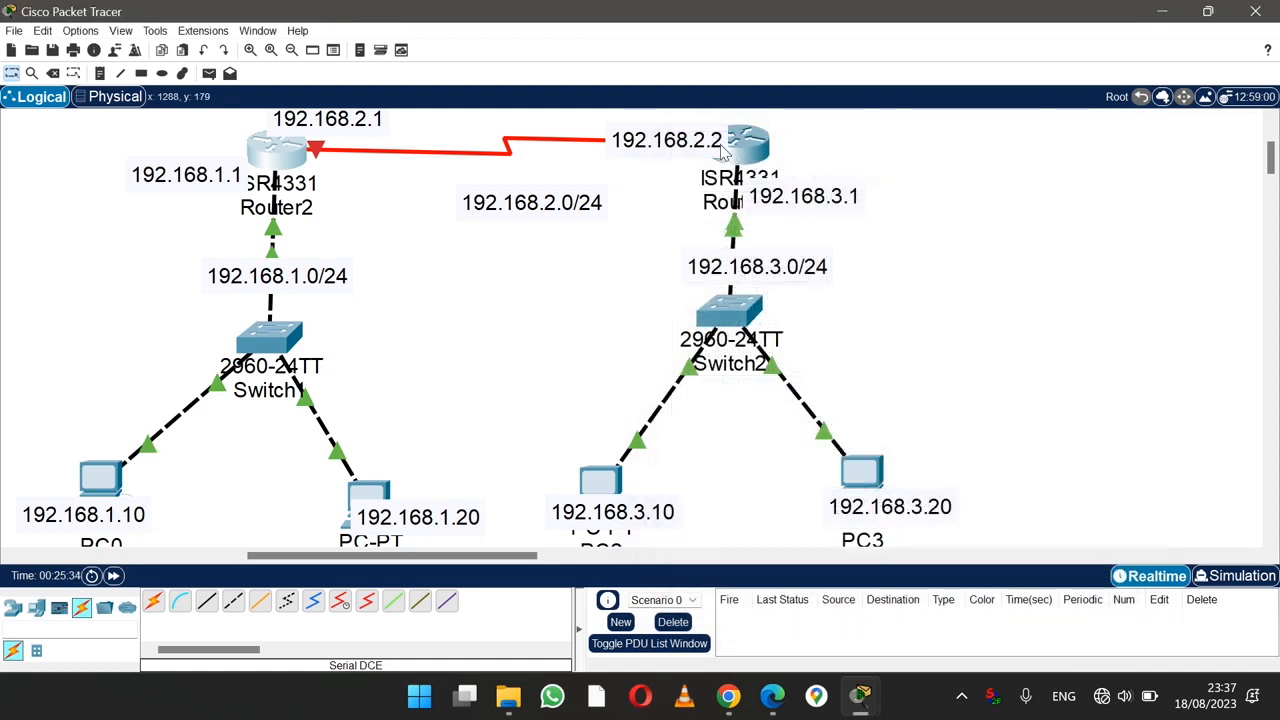
Step: Shift Router3 and the 192.168.2.2 note slightly upward to uncover the router's end of the serial link
mouse_move(748, 152)
left_mouse_down()
mouse_move(762, 155)
mouse_move(760, 134)
left_mouse_up()
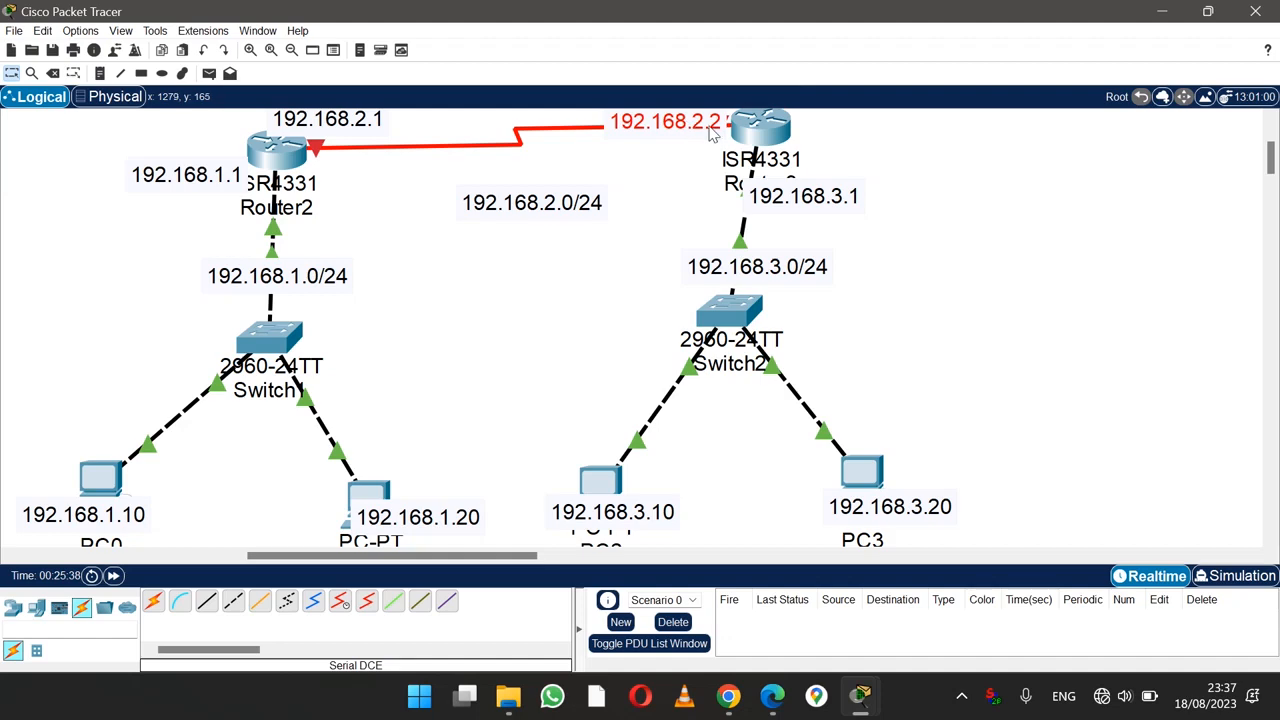
left_click_drag(776, 125, 760, 138)
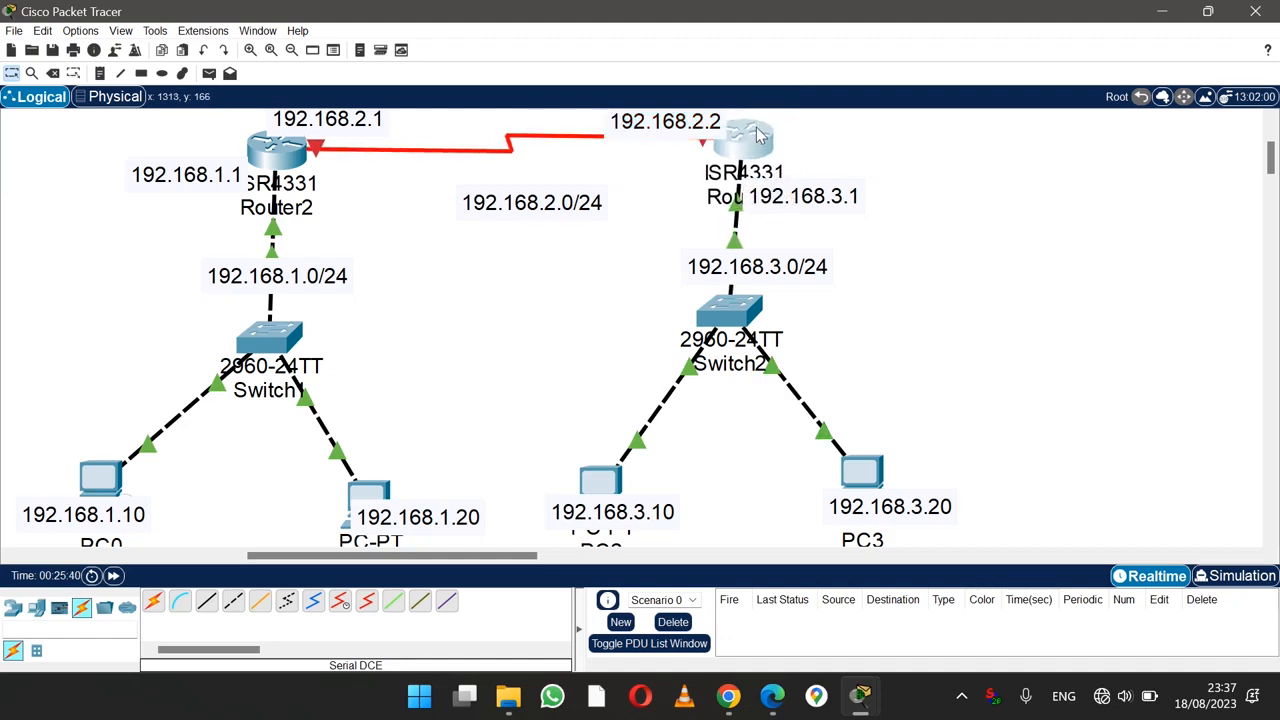
Step: Give Router3's Serial0/2/0 port the address 192.168.2.2 with mask 255.255.255.0 and turn the port on
left_click(760, 138)
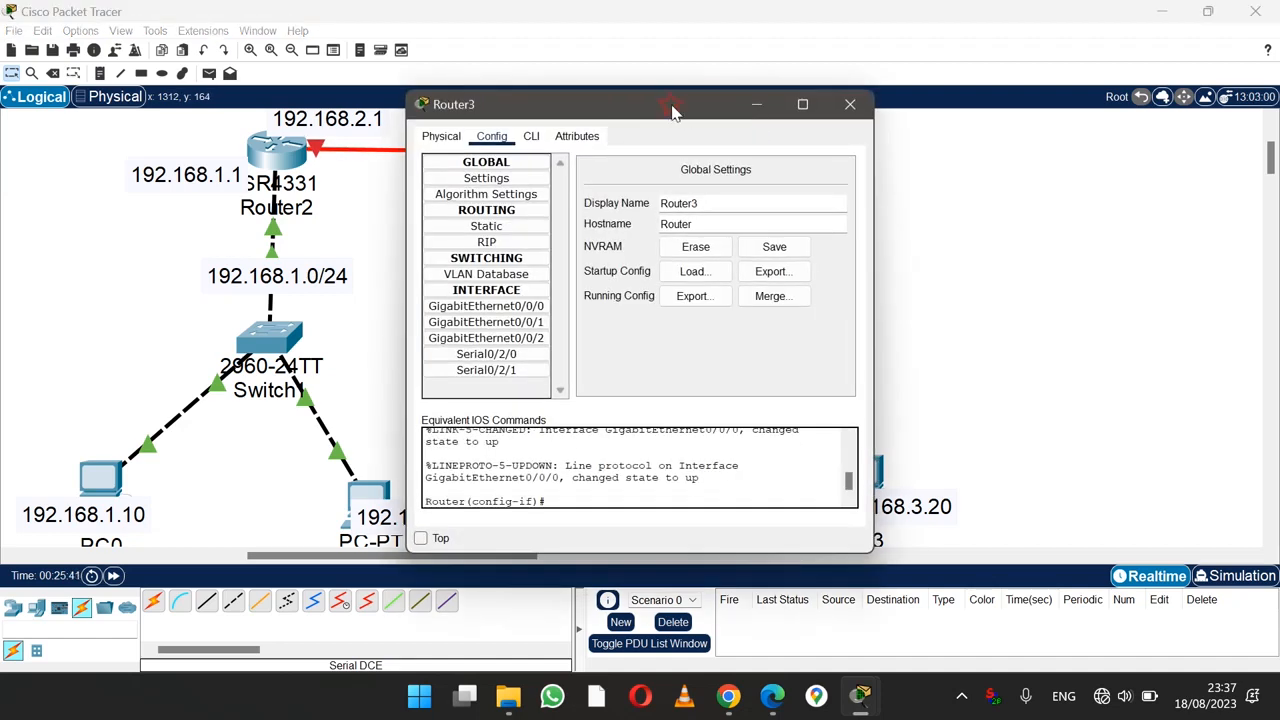
left_click_drag(672, 112, 1028, 118)
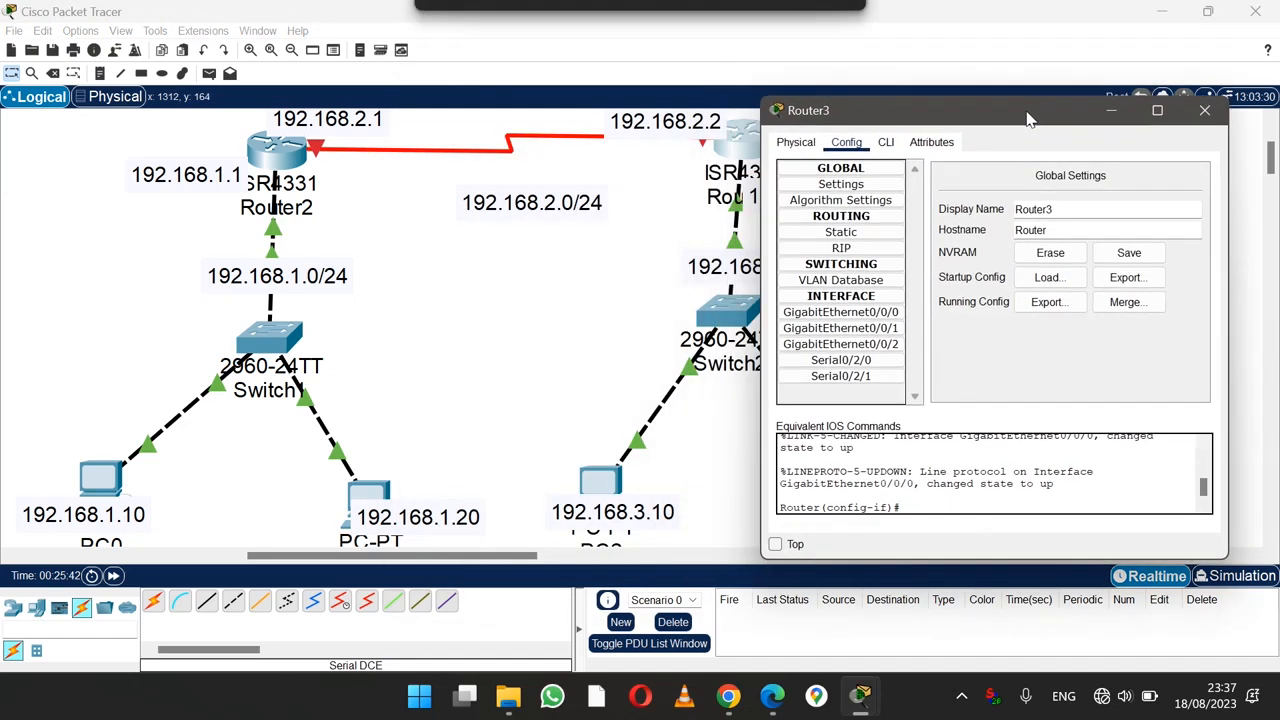
left_click(851, 362)
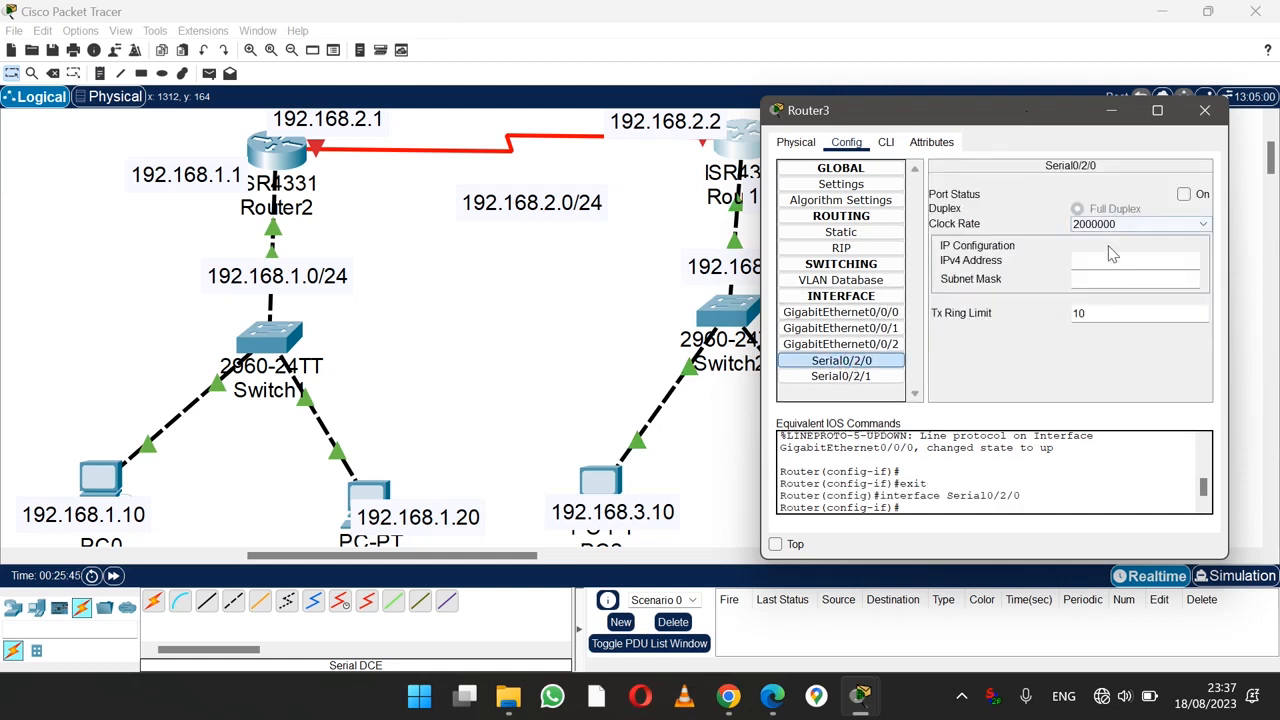
left_click_drag(963, 124, 963, 195)
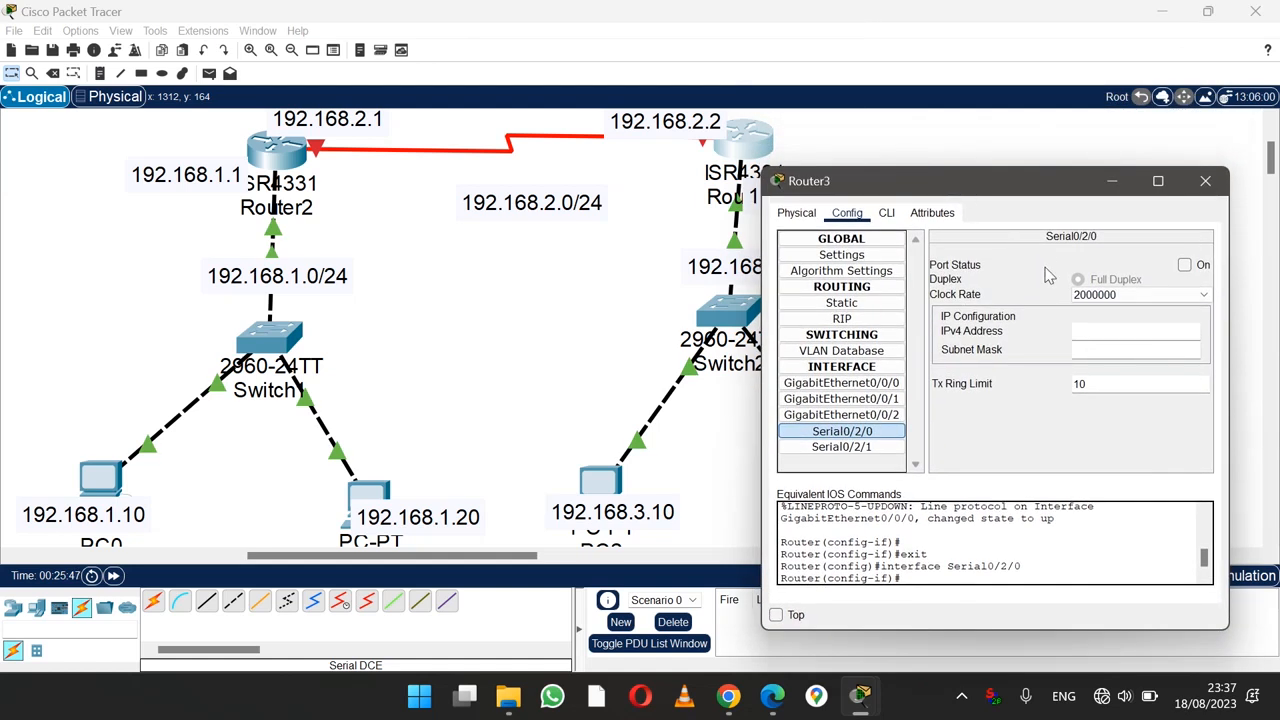
left_click(1086, 334)
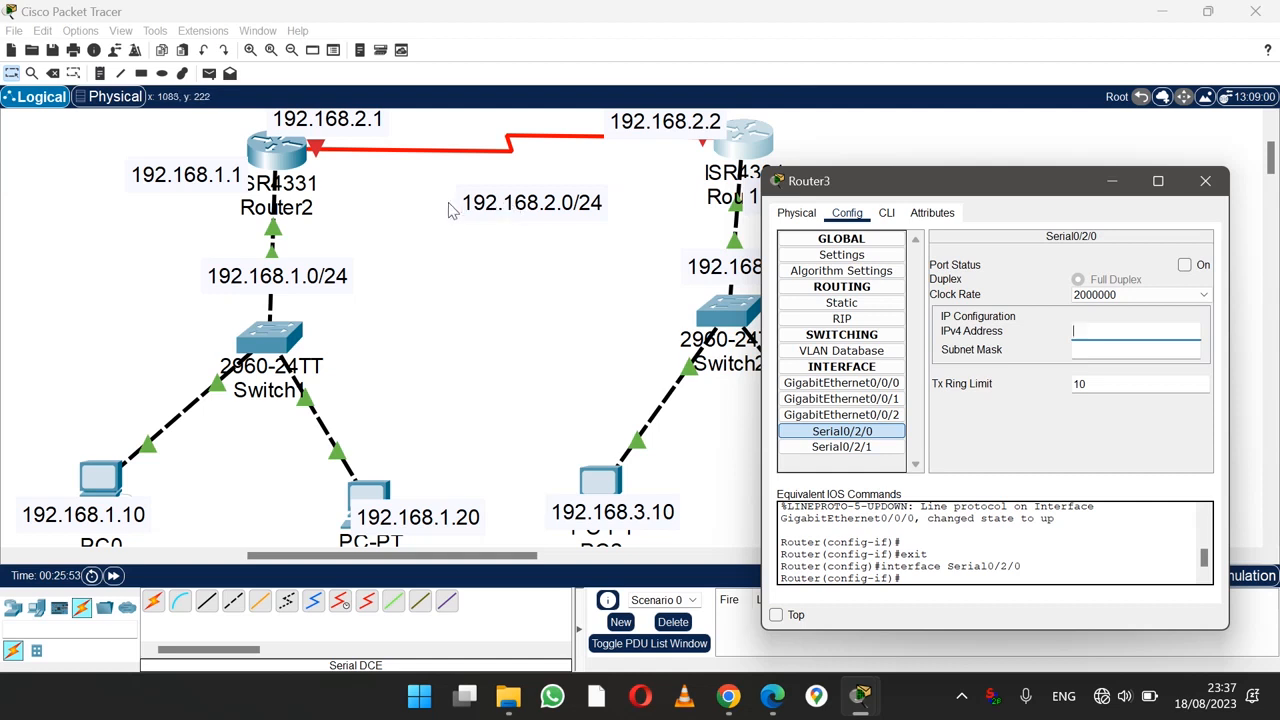
left_click(1096, 330)
type("19")
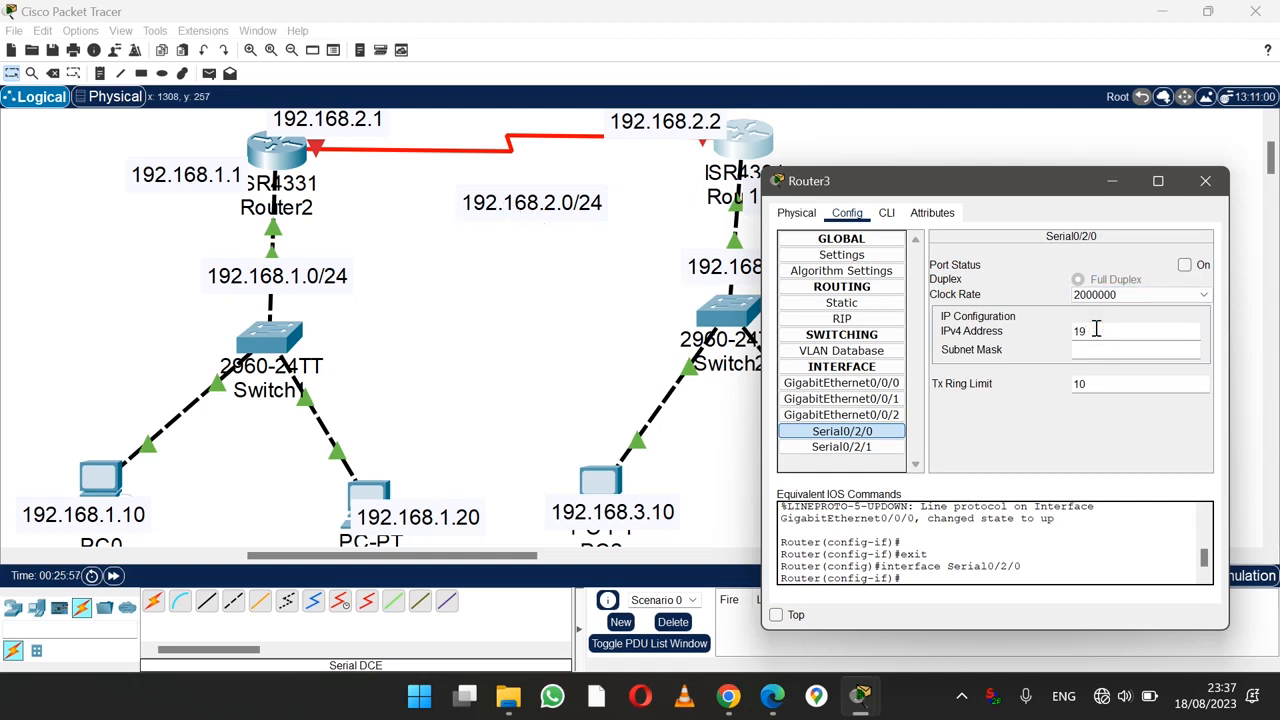
type("2.168.2.2")
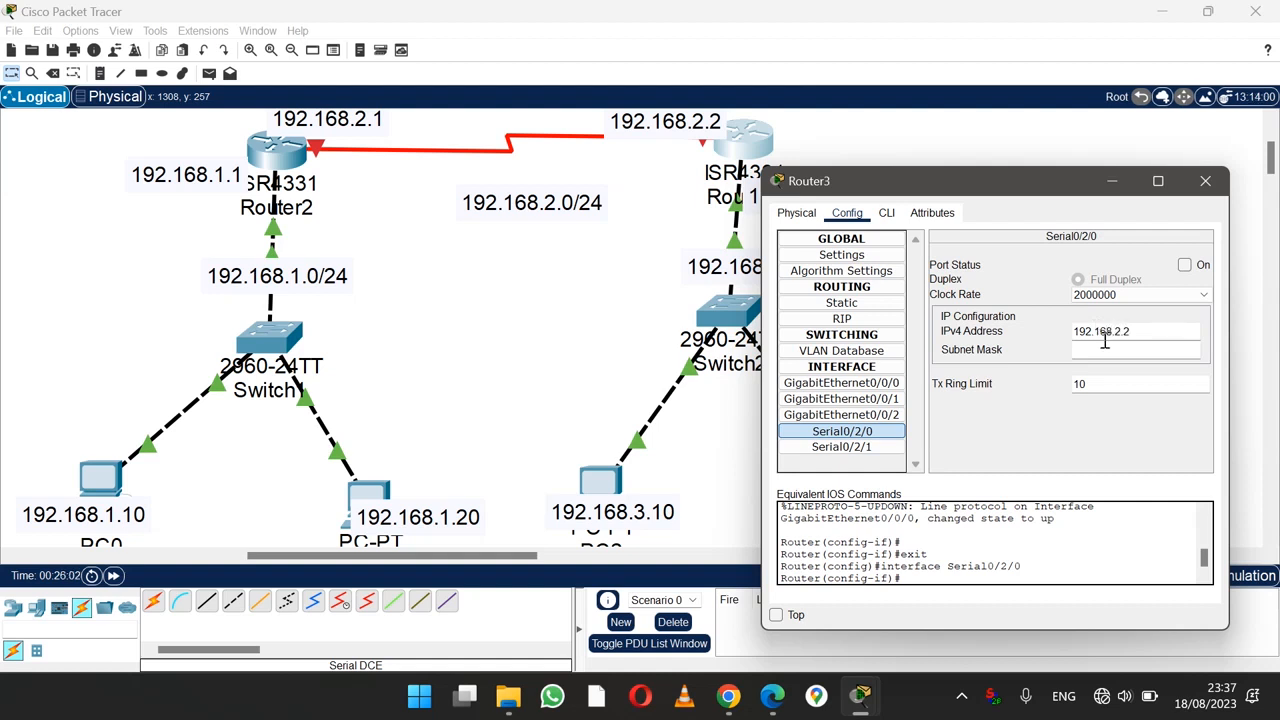
left_click(1105, 350)
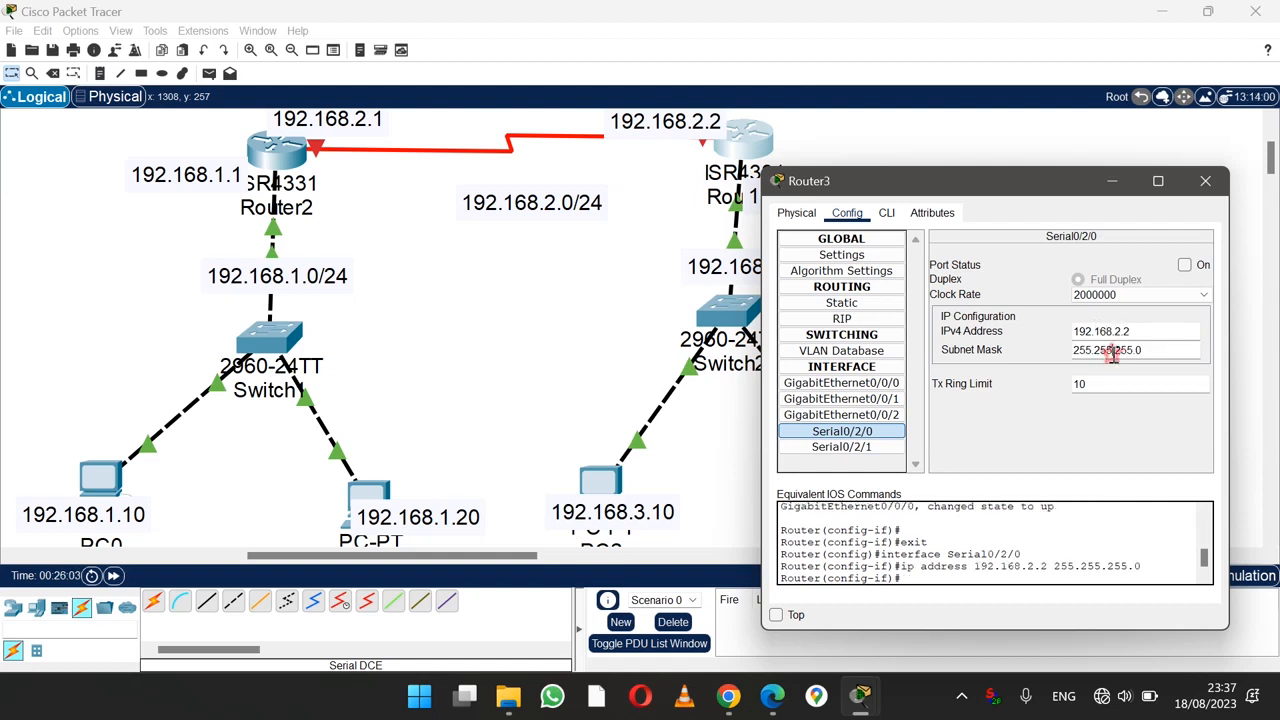
left_click(1185, 266)
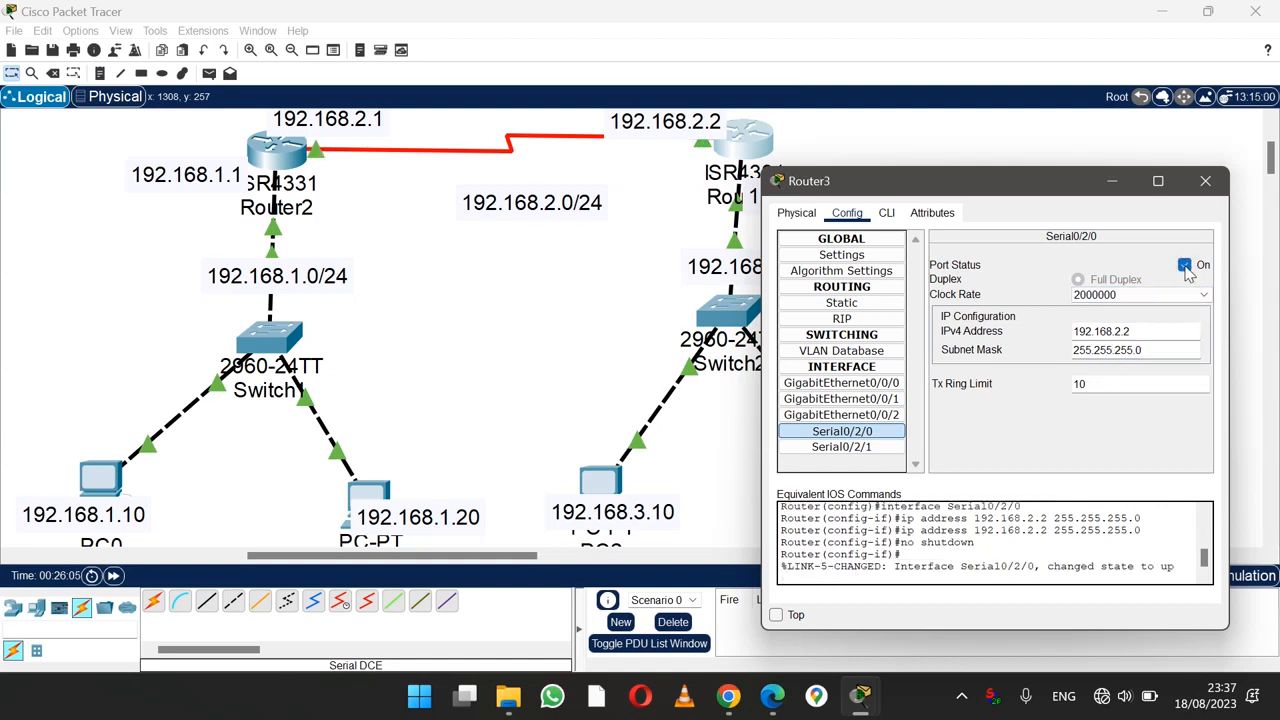
left_click(1205, 181)
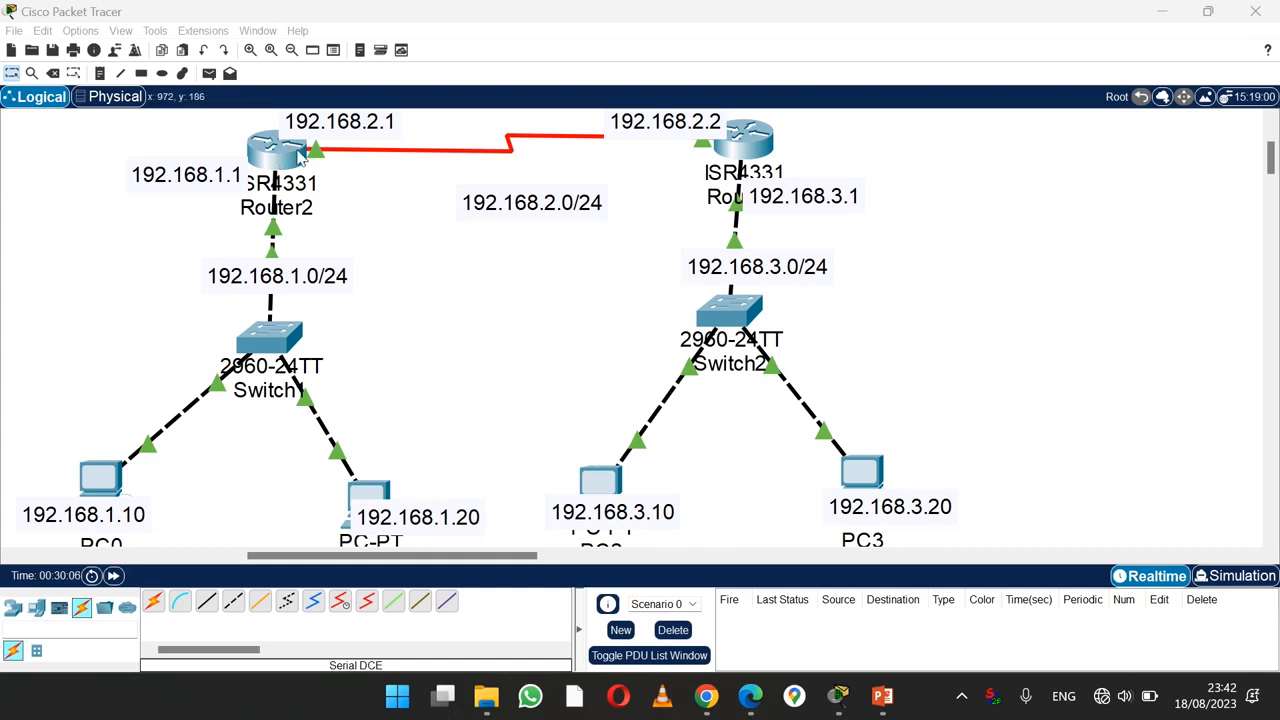
Step: Assign PC0 the static IPv4 address 192.168.1.10 with subnet mask 255.255.255.0
left_click(209, 75)
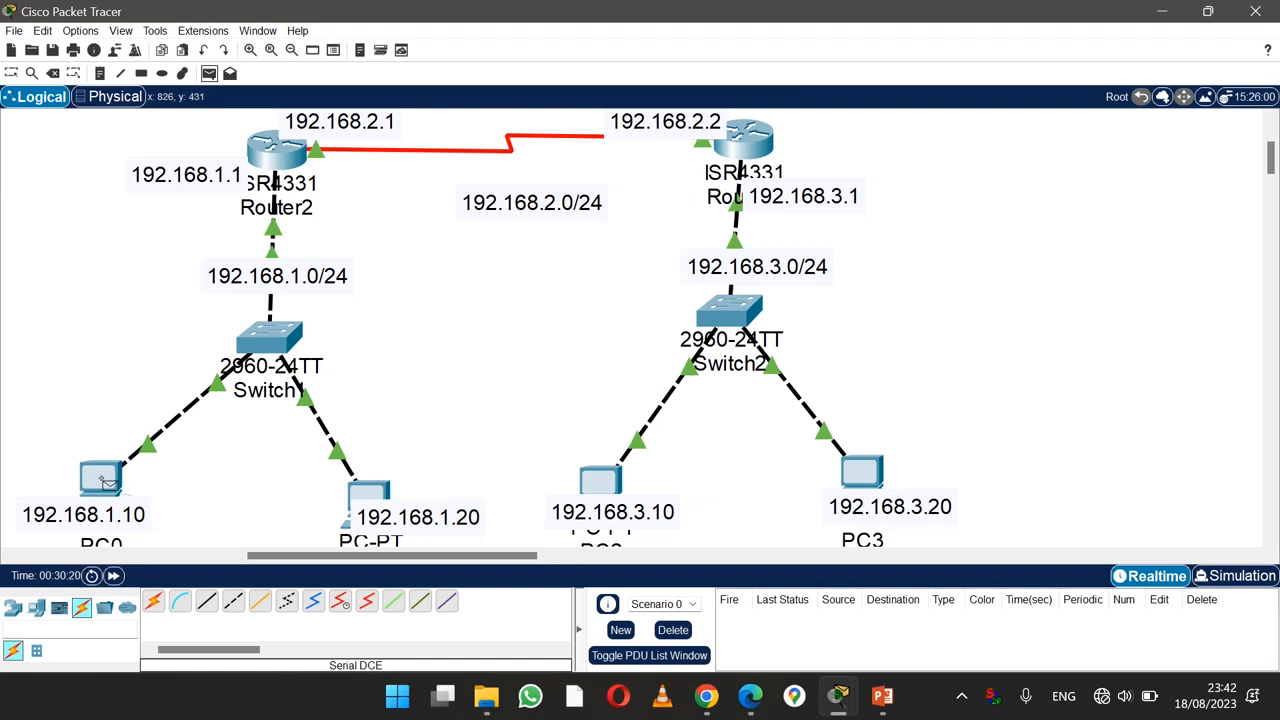
left_click(11, 73)
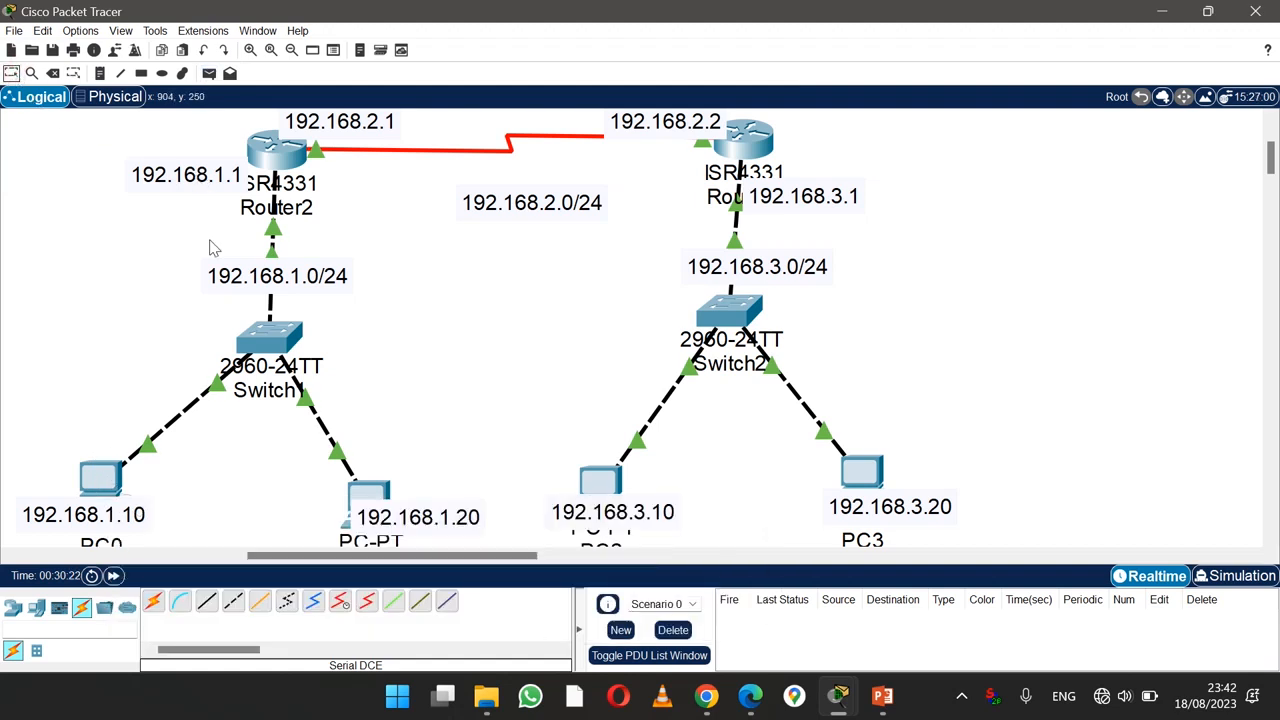
left_click(100, 478)
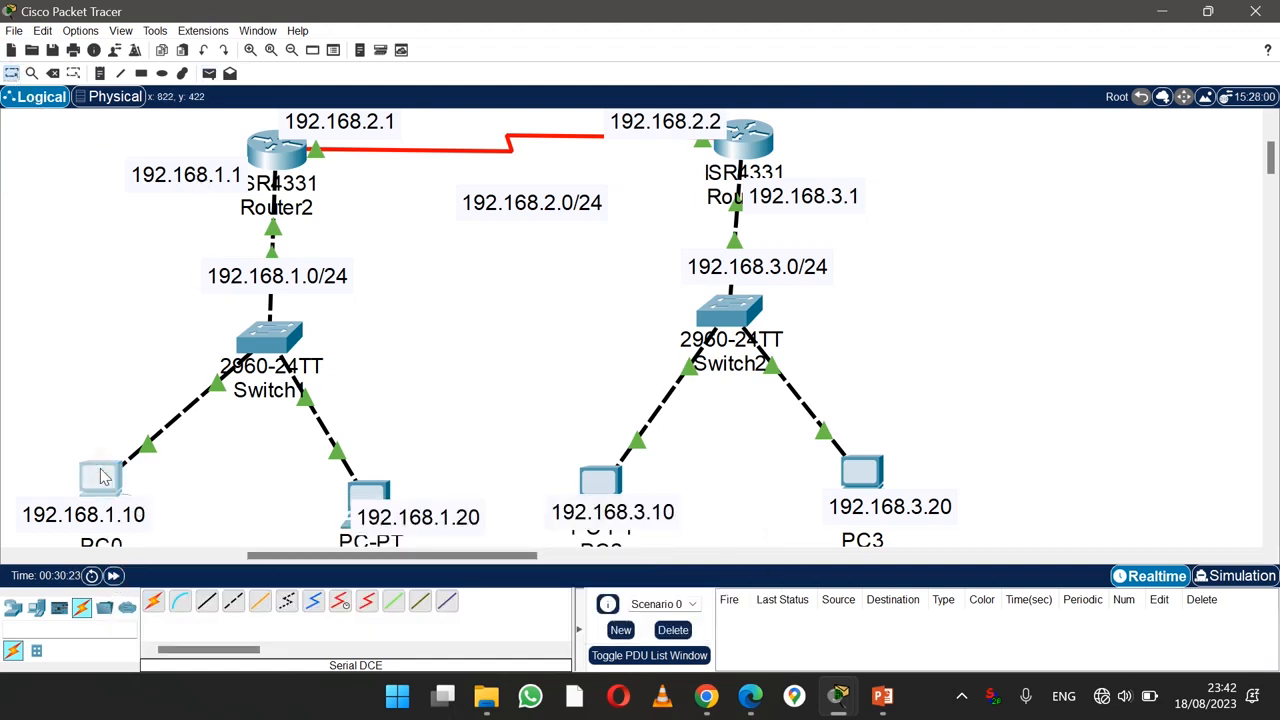
left_click_drag(582, 102, 822, 115)
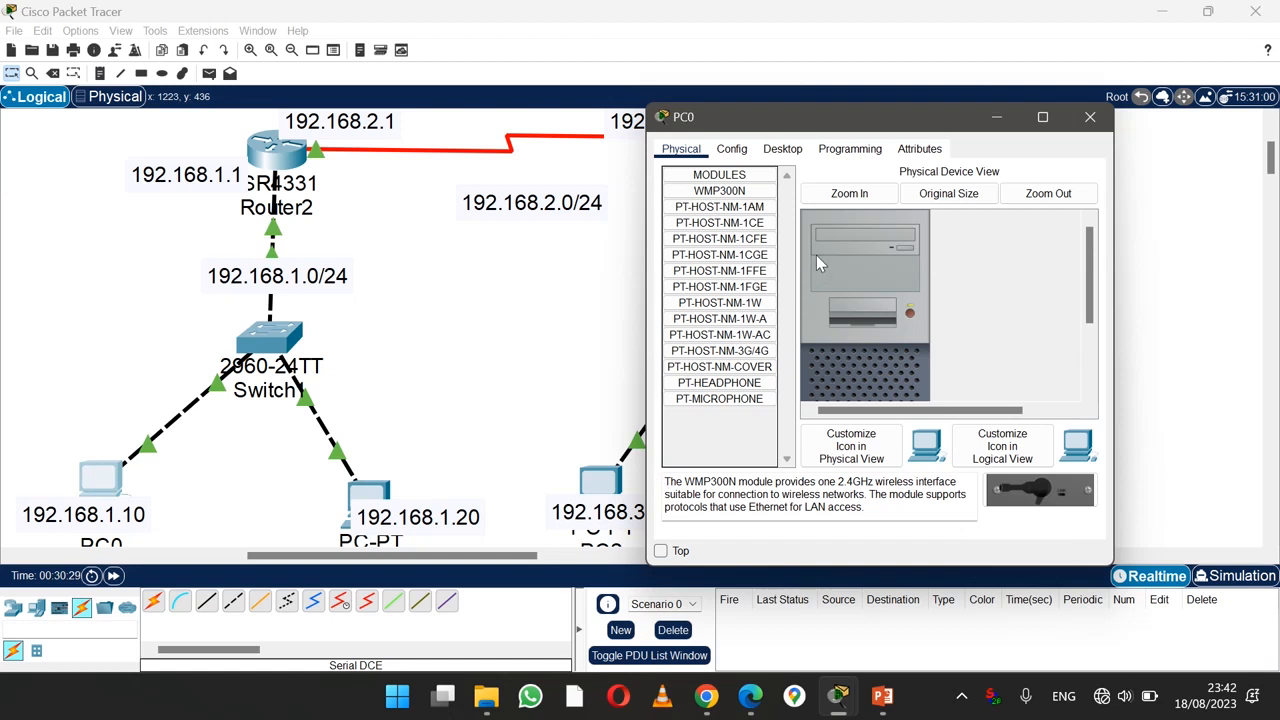
left_click(782, 148)
left_click(717, 232)
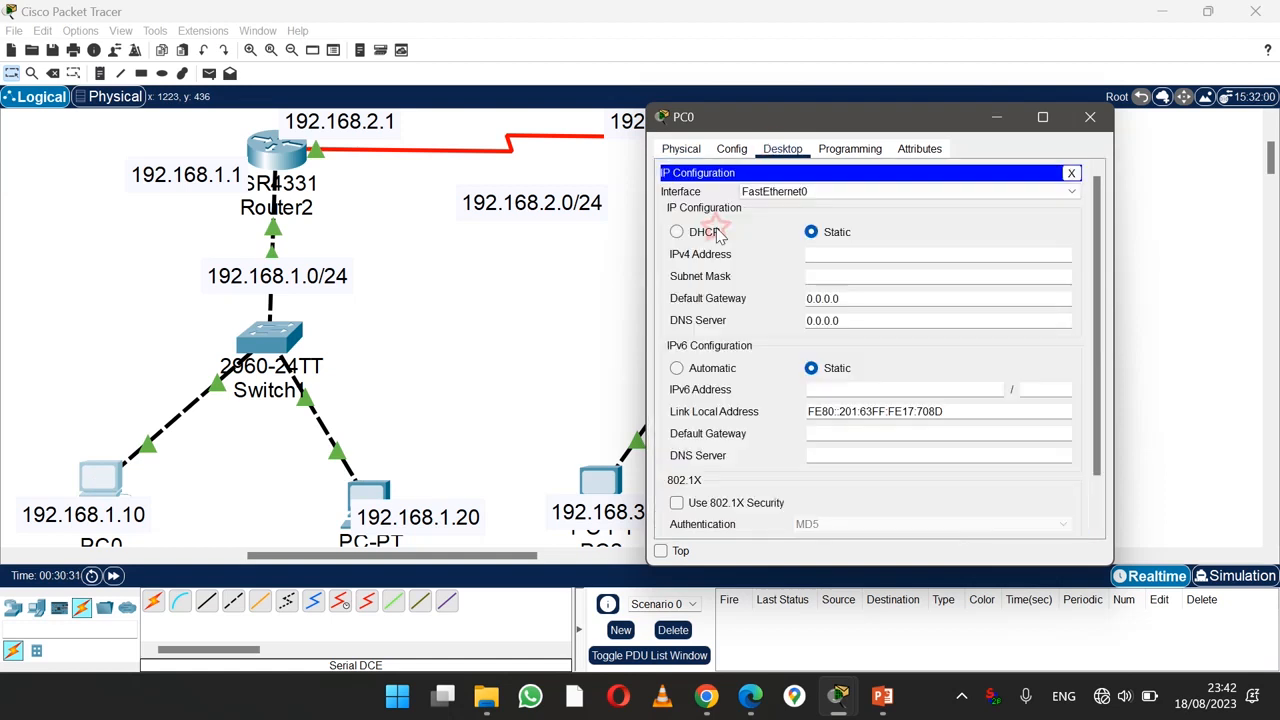
left_click(838, 254)
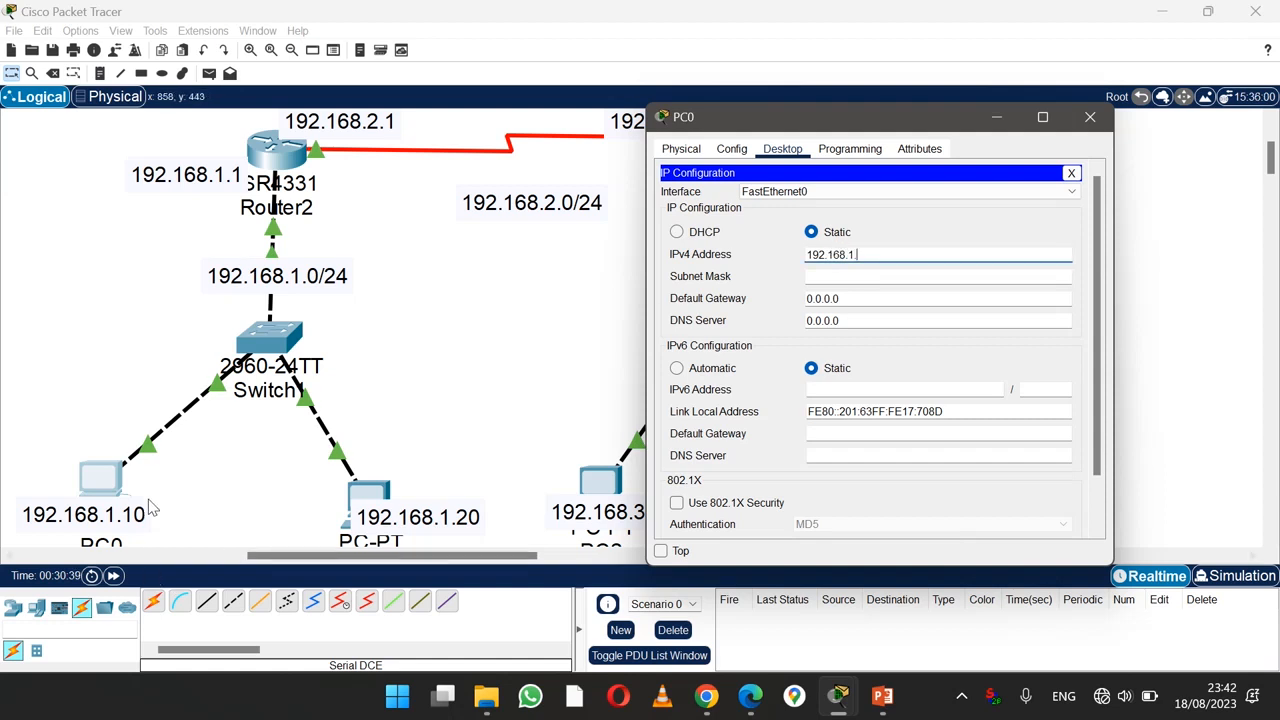
type("192.168.1.10")
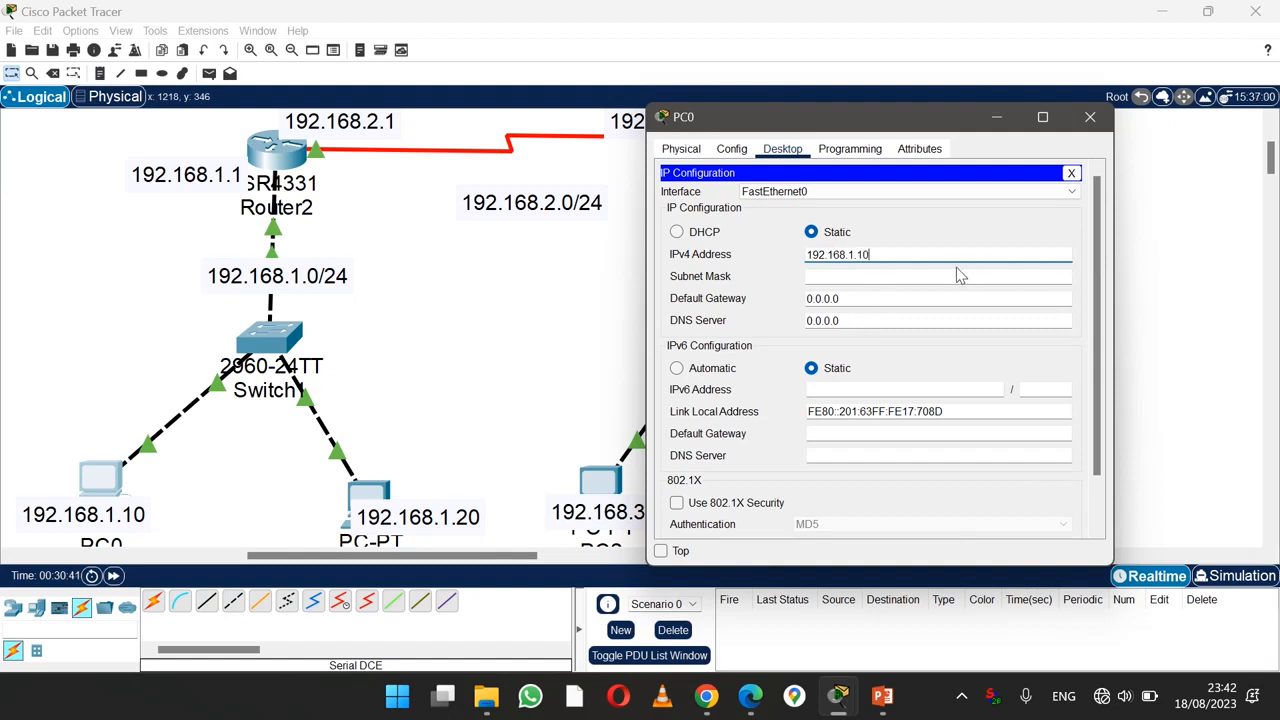
left_click(889, 277)
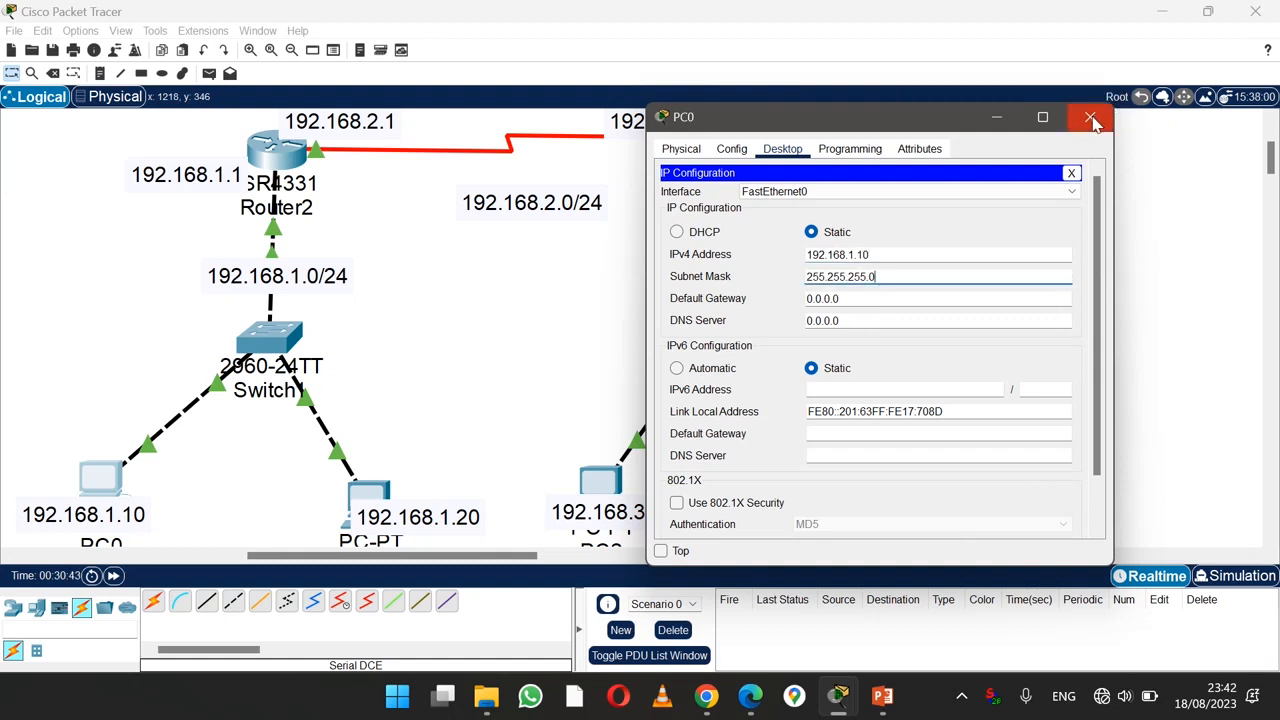
Step: Set PC0's default gateway to Router2's LAN address, 192.168.1.1
left_click(850, 297)
left_click_drag(850, 297, 792, 300)
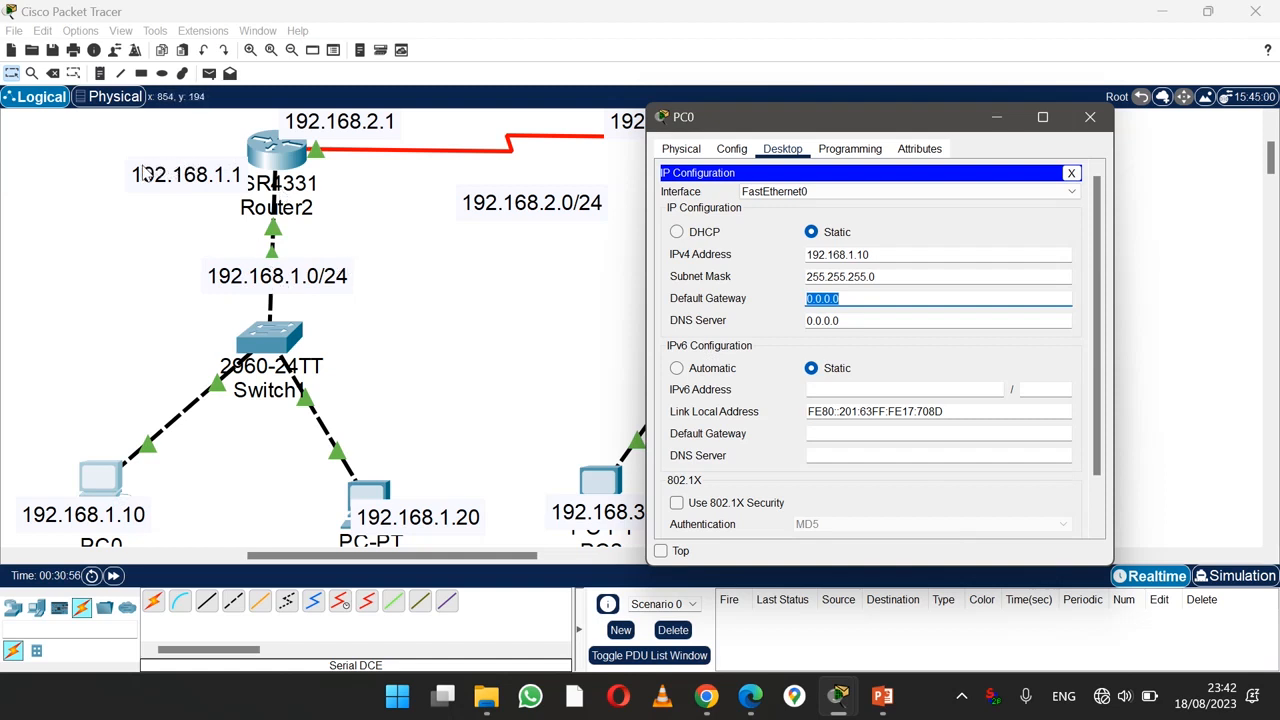
type("192.168.1.1")
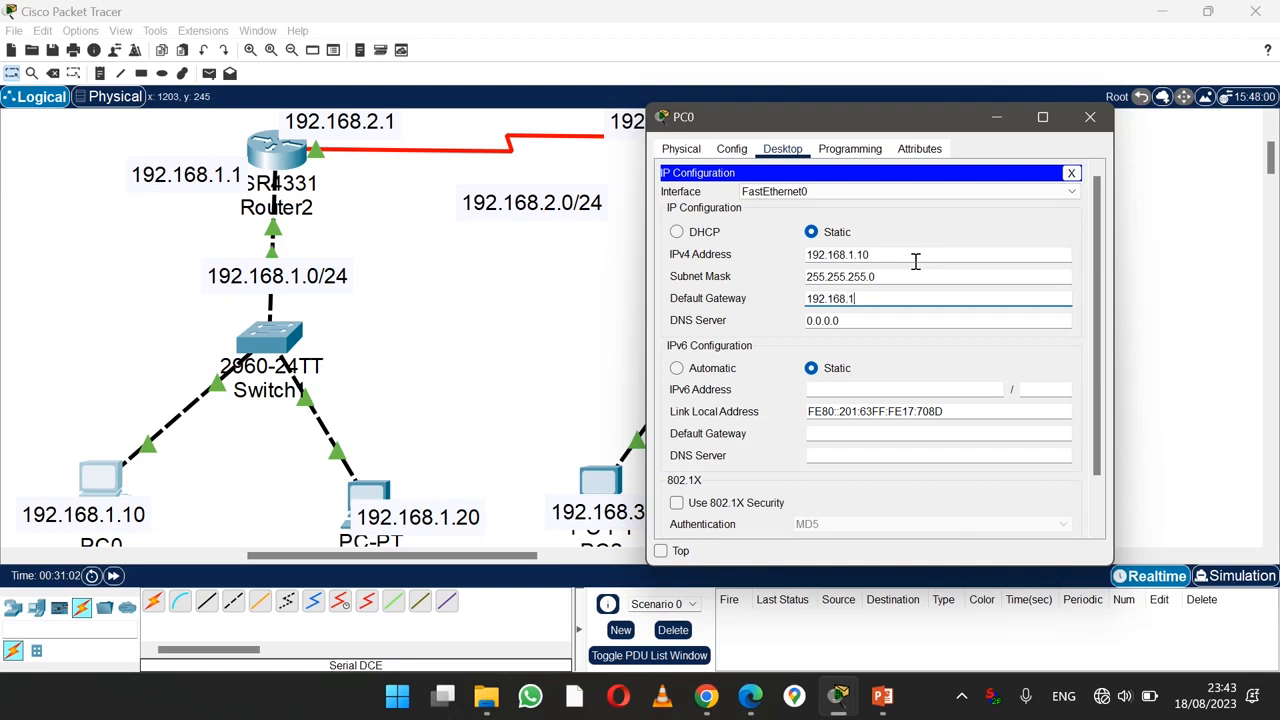
left_click(1090, 117)
Step: Assign PC1 the static IPv4 address 192.168.1.20 with subnet mask 255.255.255.0
left_click(366, 492)
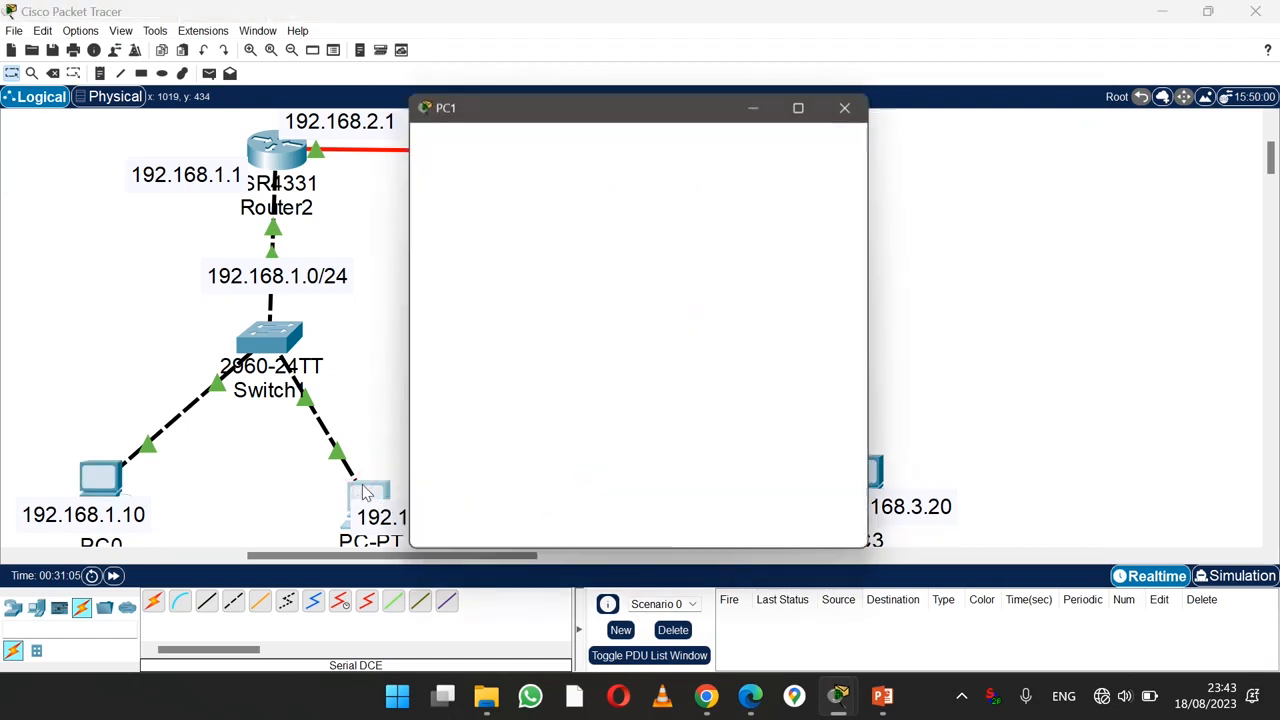
left_click_drag(593, 110, 769, 100)
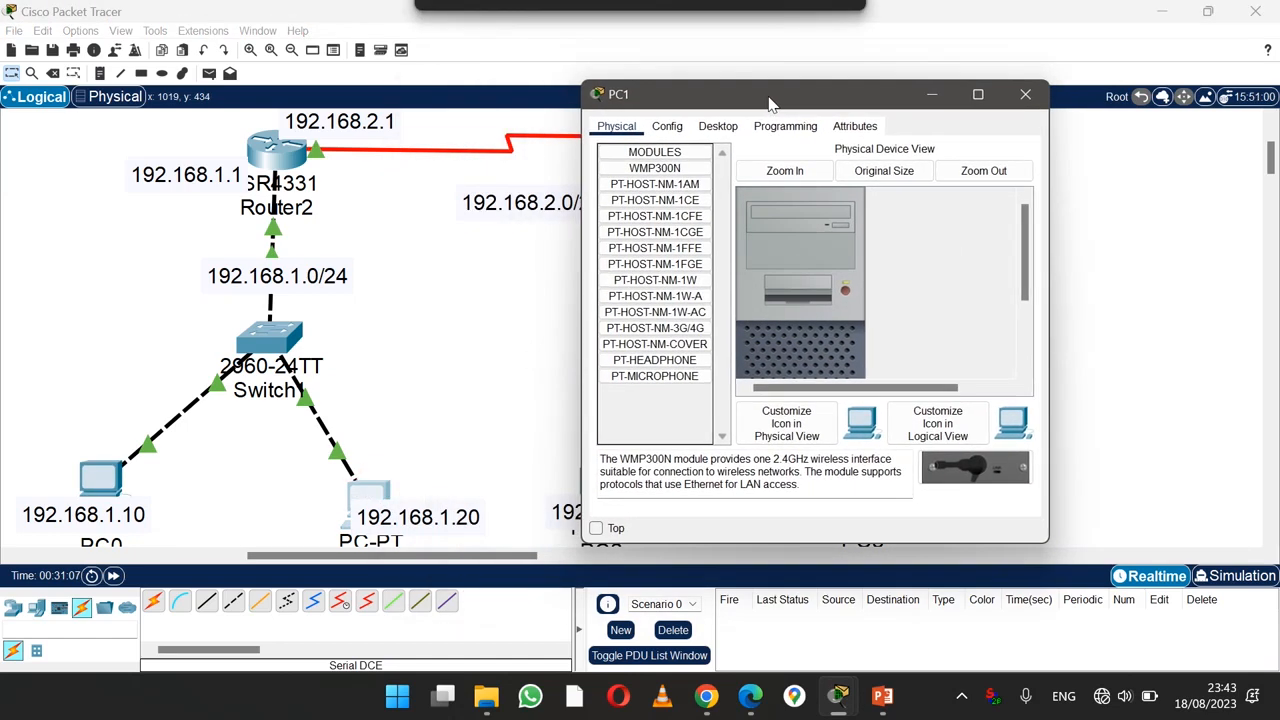
left_click(716, 126)
left_click(638, 188)
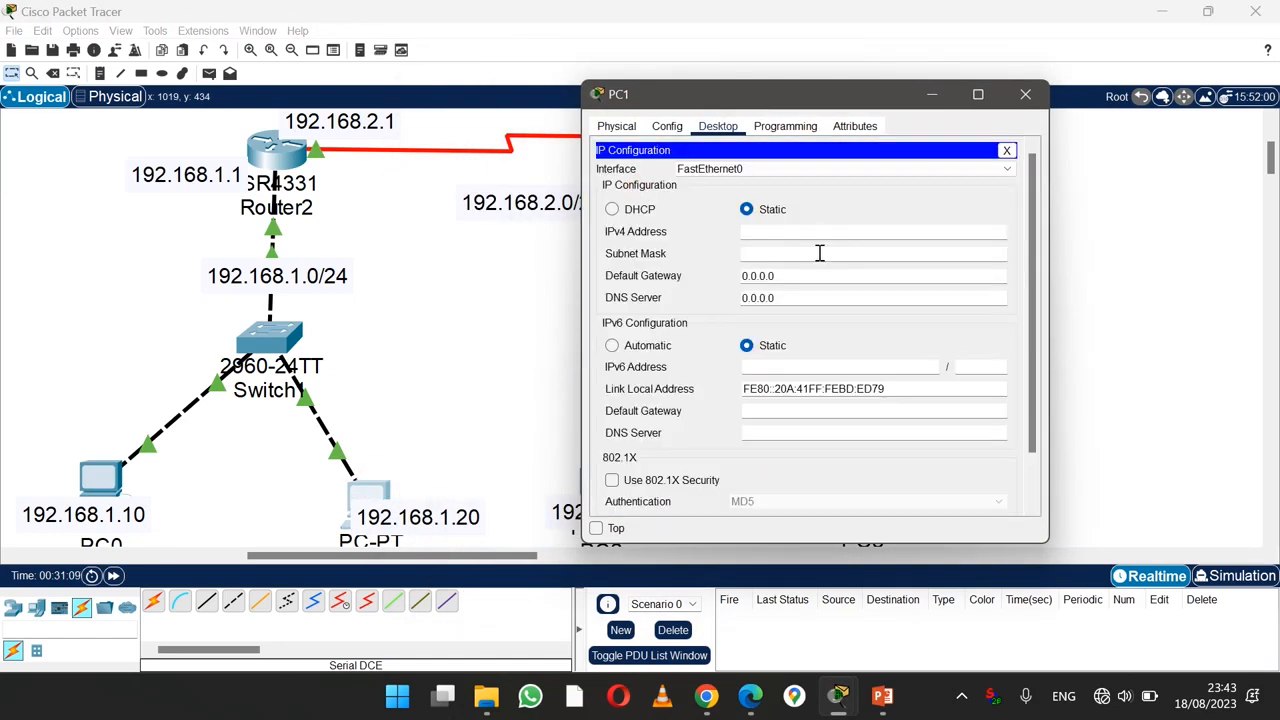
left_click(767, 236)
type("192.1")
type("687.")
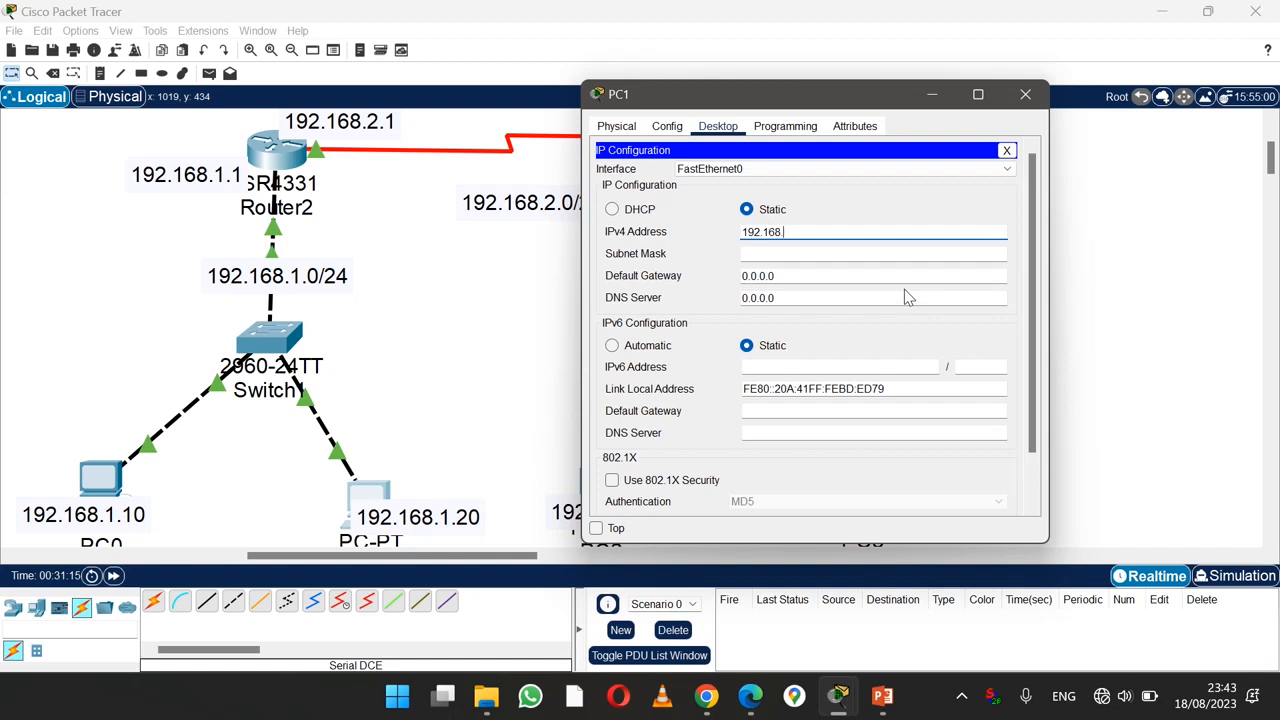
type(".20")
left_click(812, 253)
Step: Set PC1's default gateway to 192.168.1.1 and close its configuration
left_click_drag(790, 276, 699, 292)
left_click_drag(830, 231, 722, 233)
key("ctrl+c")
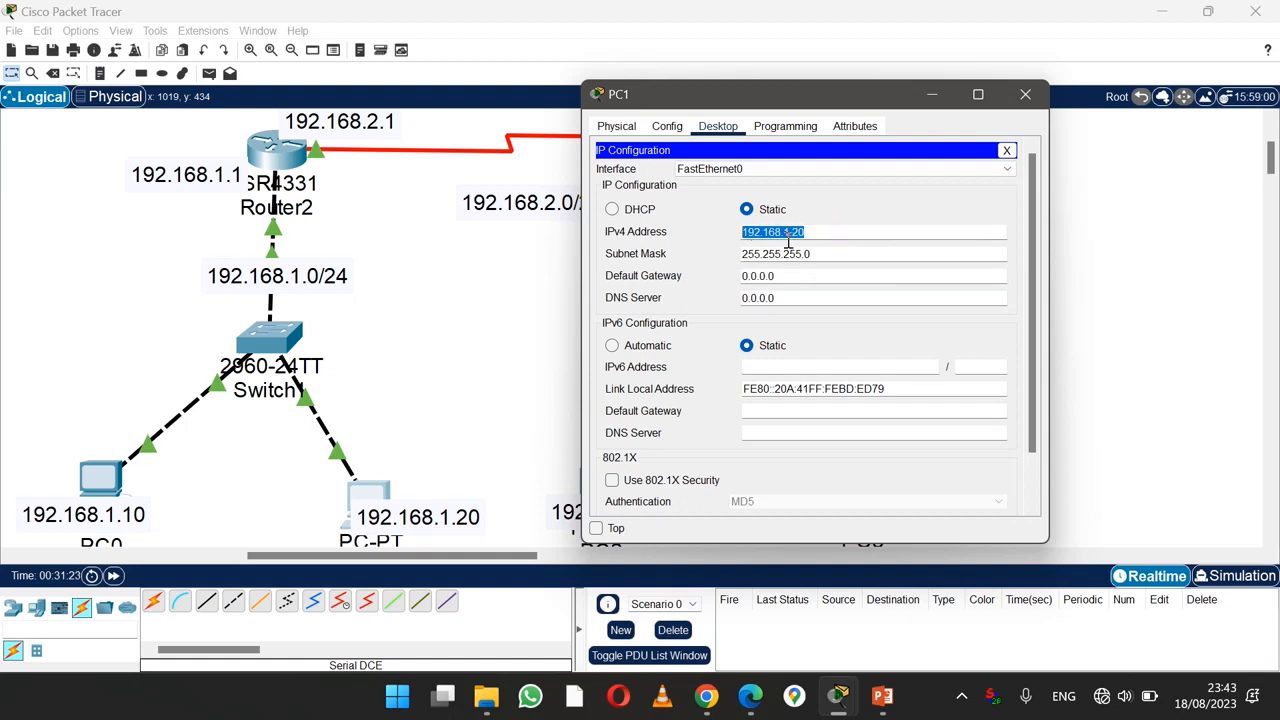
left_click_drag(782, 275, 726, 277)
key("ctrl+v")
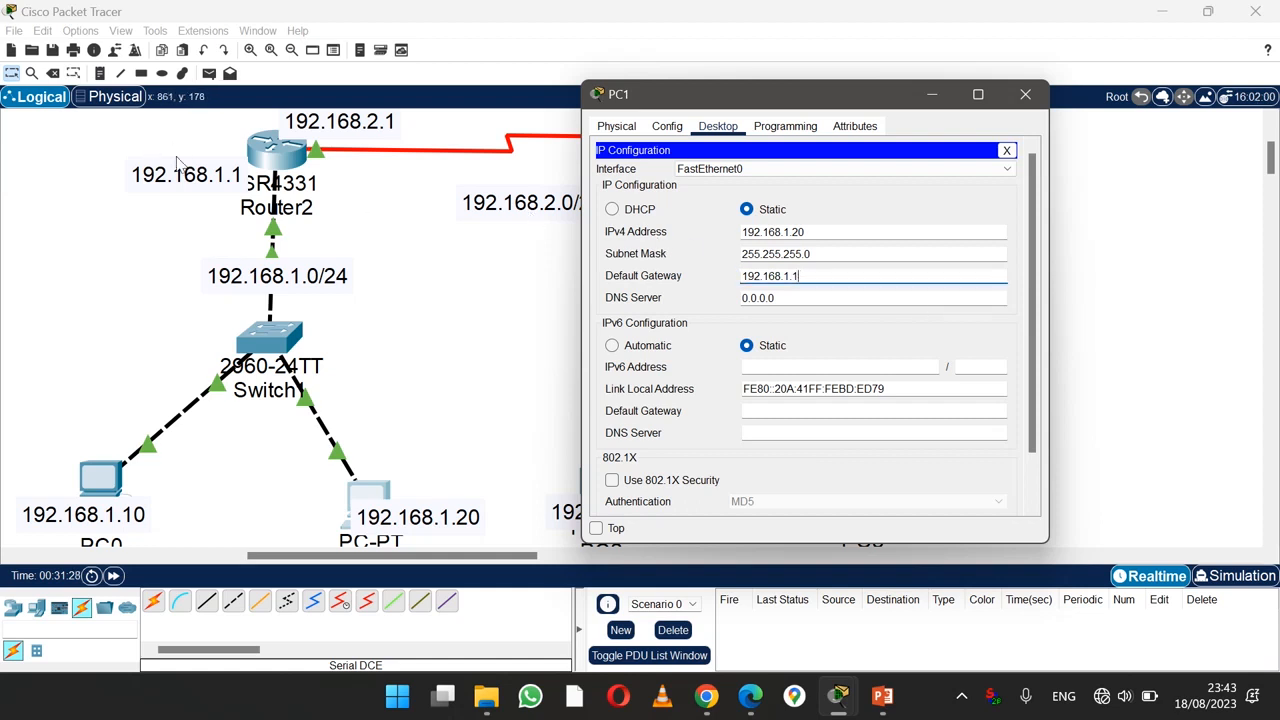
left_click(1025, 94)
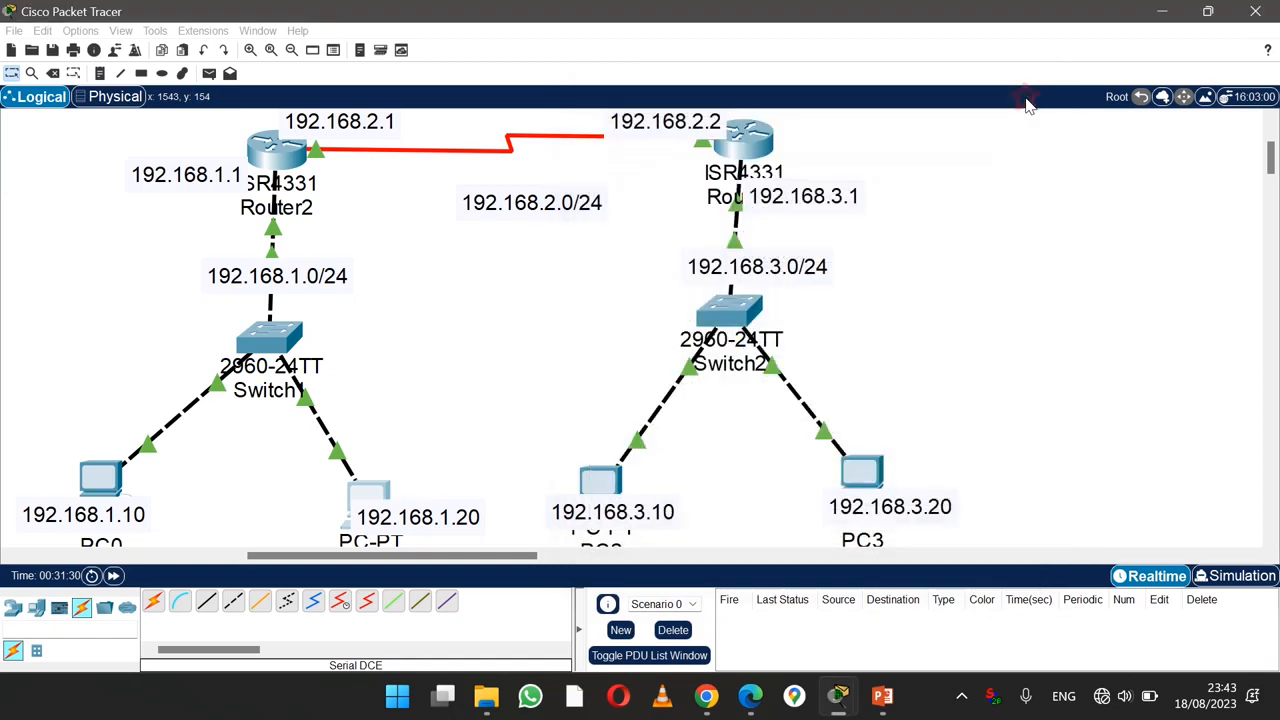
Step: Assign PC2 the static IPv4 address 192.168.3.10 with subnet mask 255.255.255.0
mouse_move(600, 488)
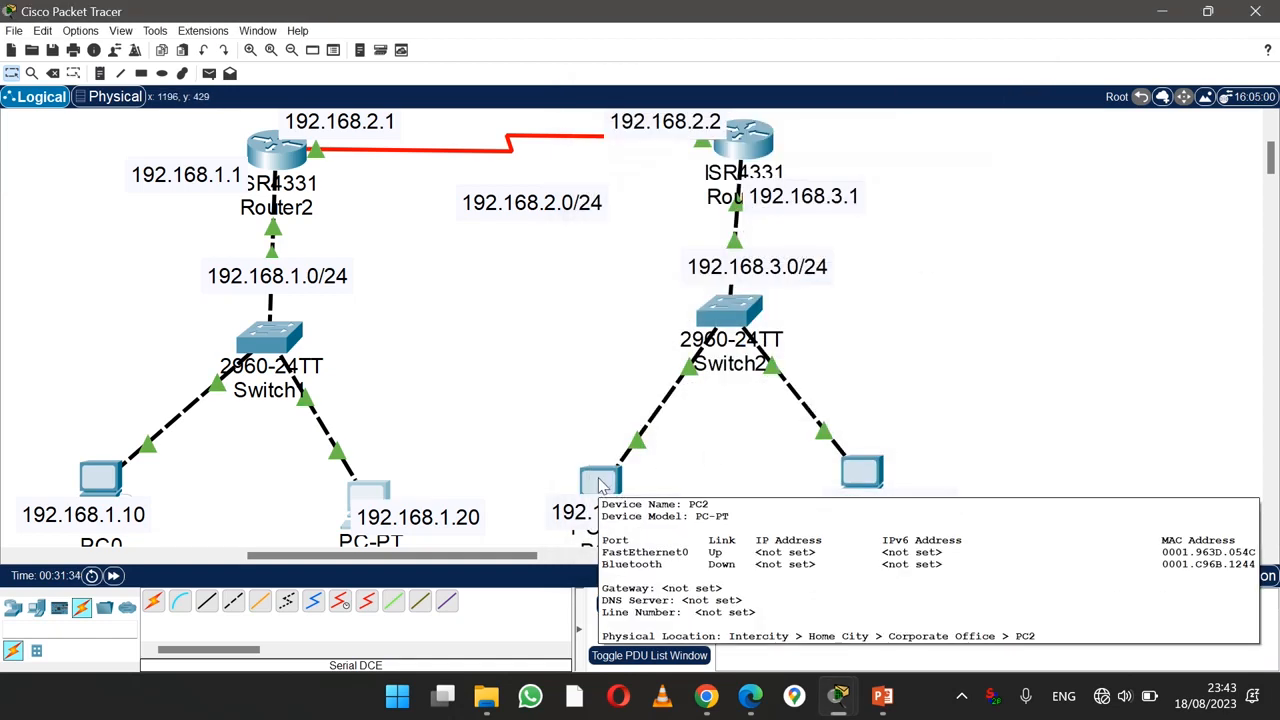
left_click(600, 484)
left_click_drag(665, 104, 1117, 144)
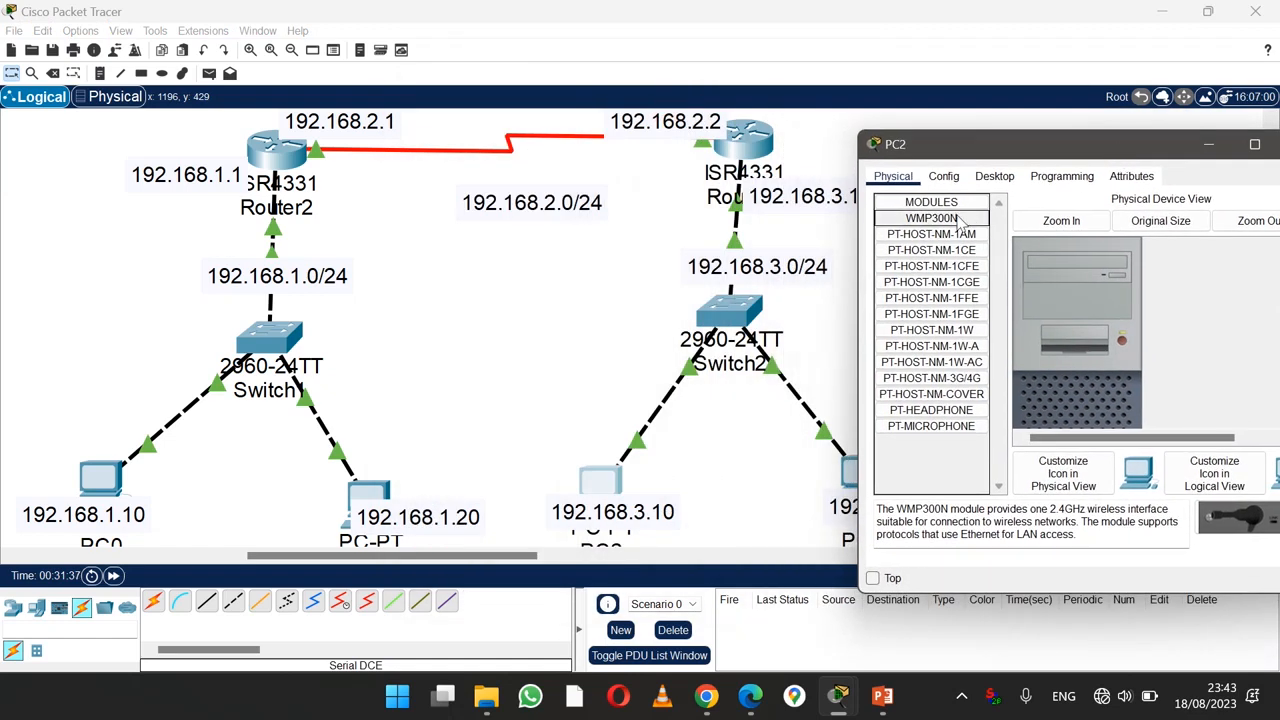
left_click(994, 176)
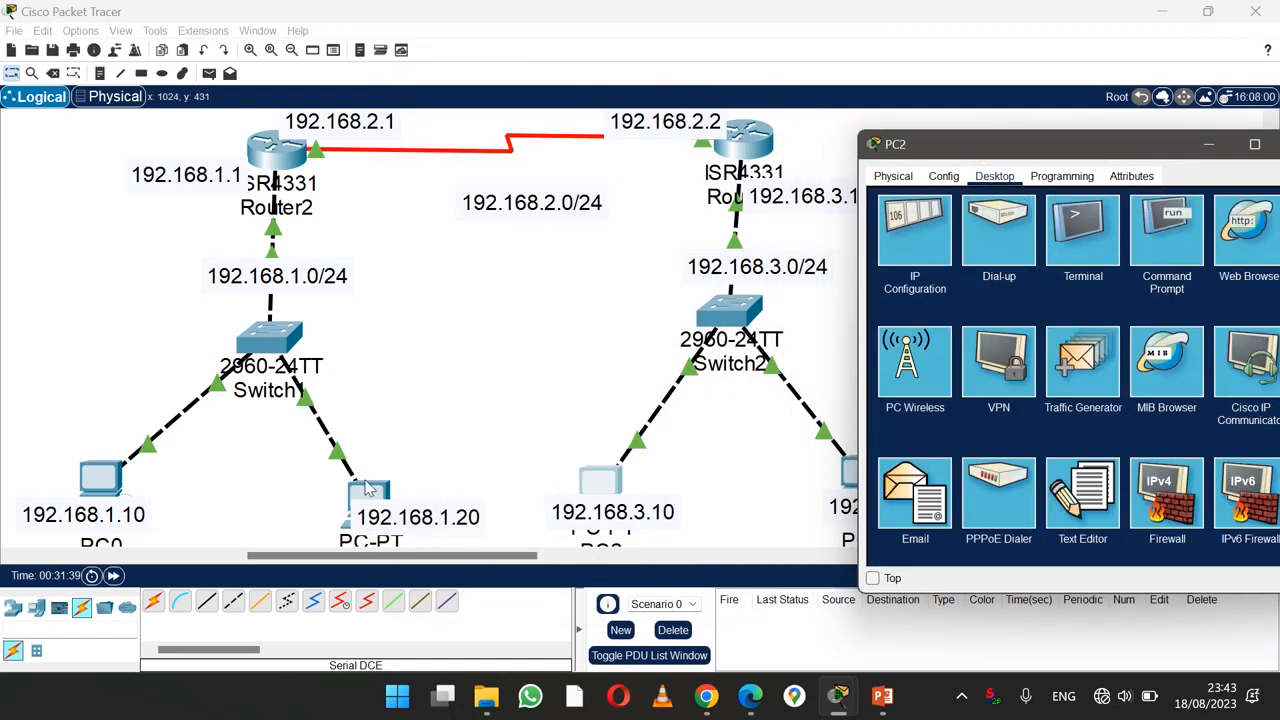
left_click(912, 250)
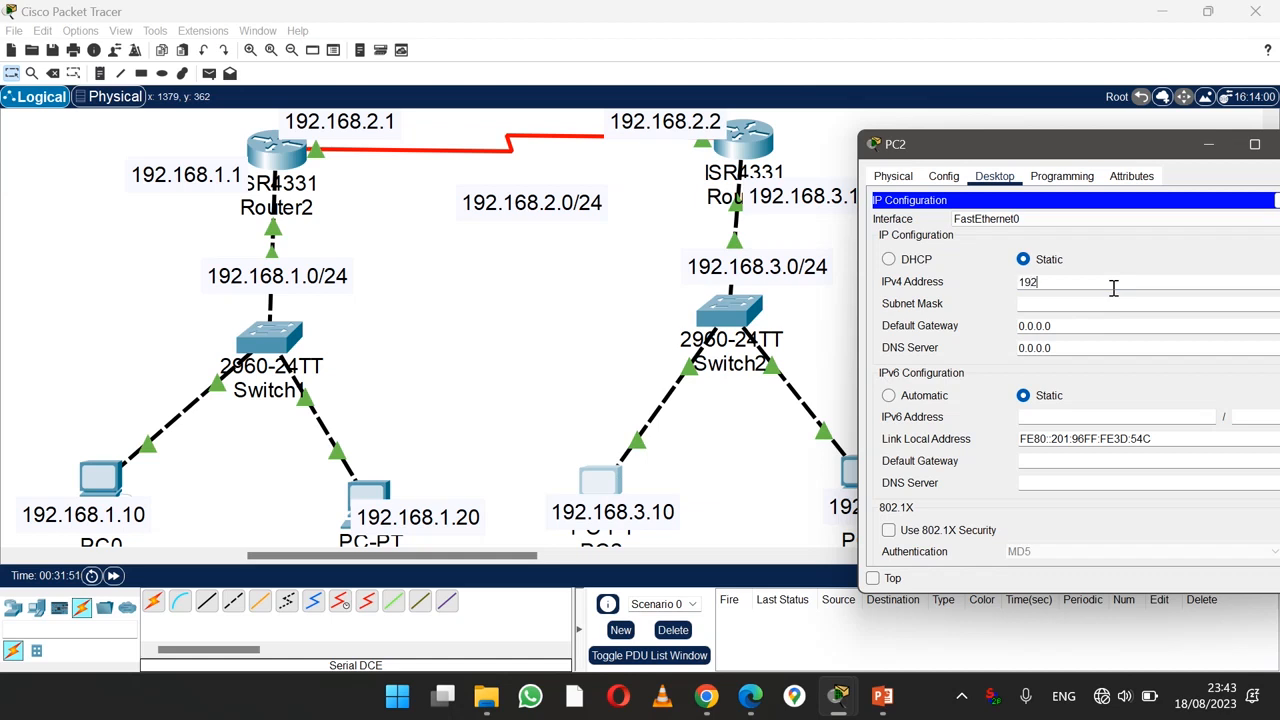
type(".168.3.10")
left_click(1077, 300)
key("Tab")
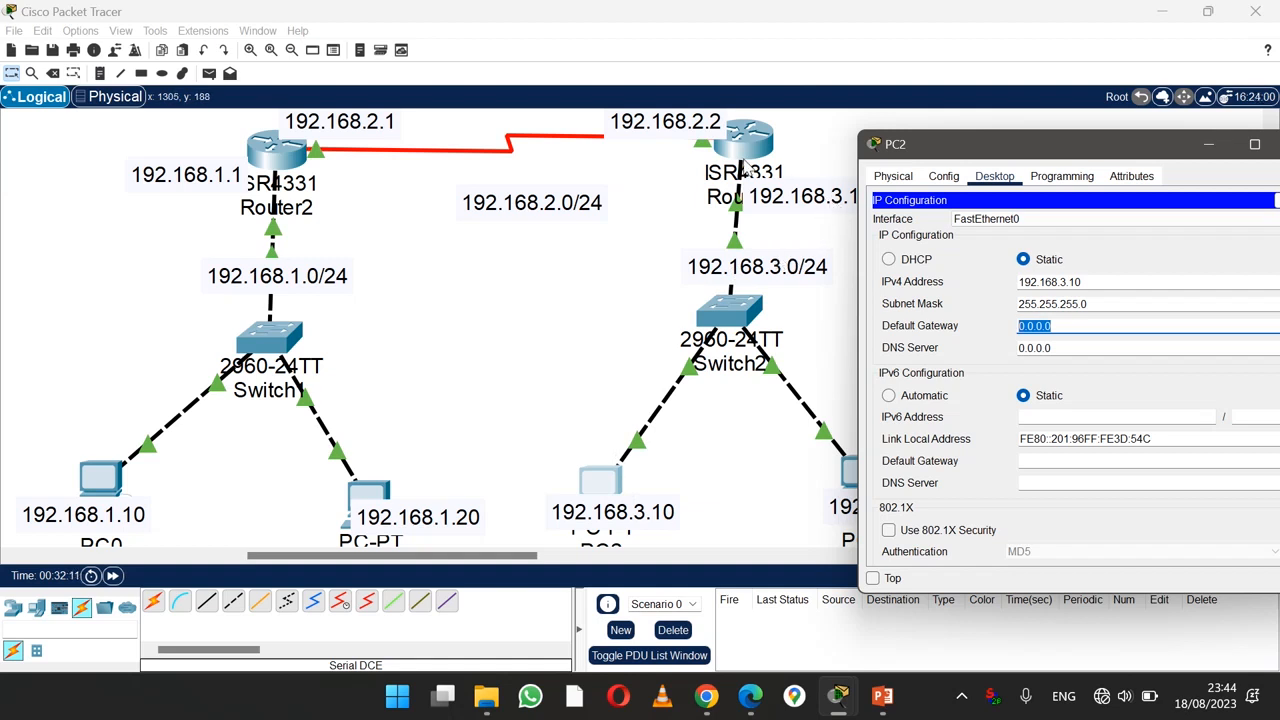
Step: Raise the 192.168.3.1 note slightly to uncover Router3's name, and set PC2's default gateway to 192.168.3.1
mouse_move(798, 198)
left_mouse_down()
mouse_move(752, 203)
mouse_move(807, 181)
left_mouse_up()
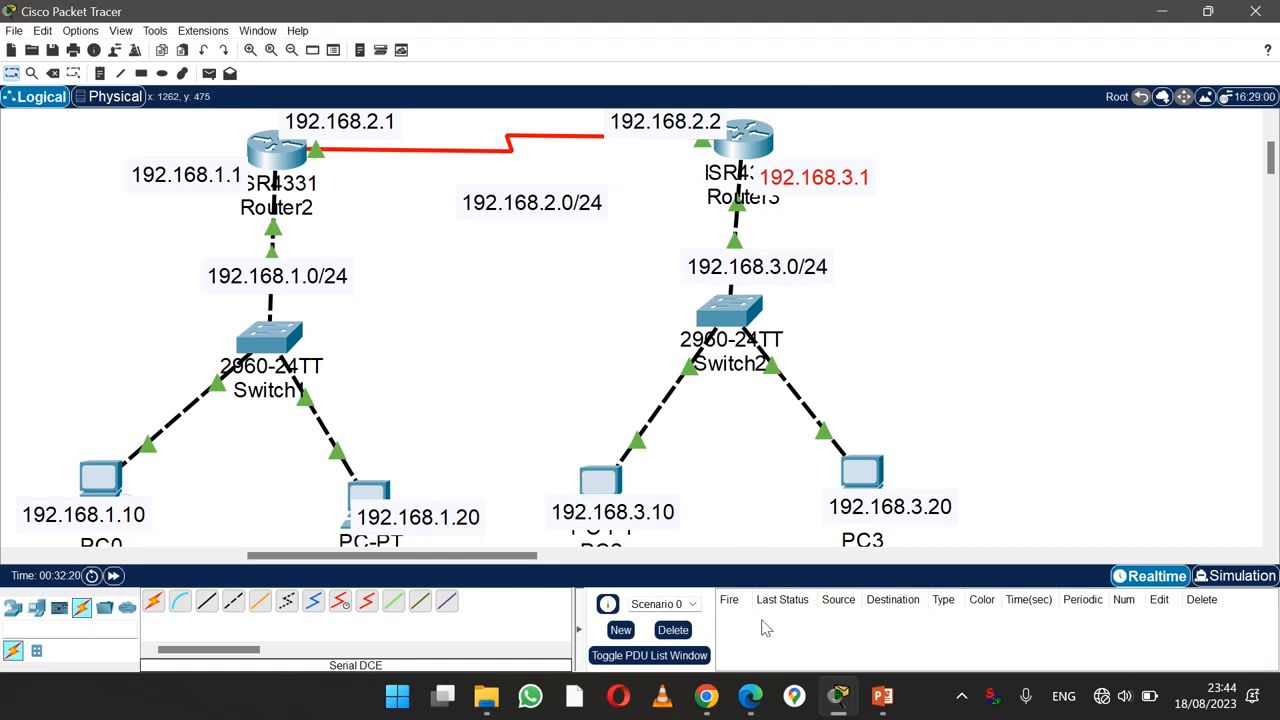
left_click(603, 482)
left_click(1088, 325)
type("192")
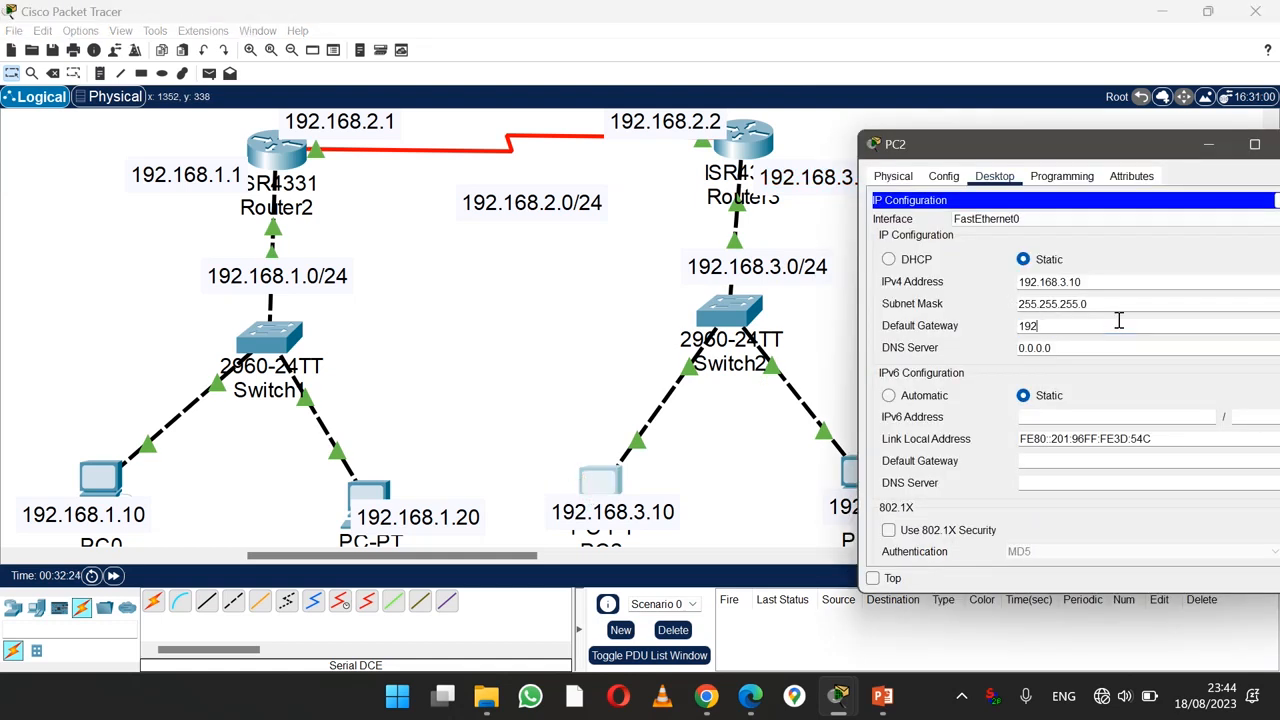
type(".168.3.1")
left_click_drag(887, 146, 880, 208)
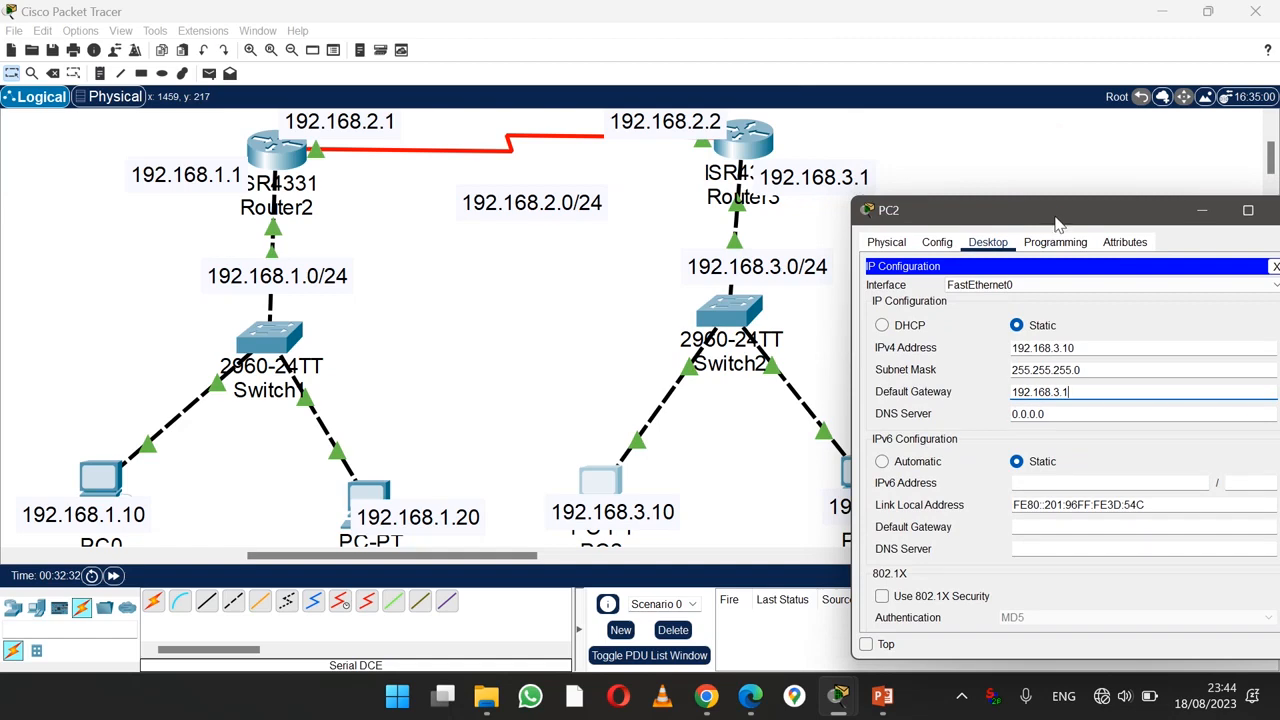
Step: Close PC2's configuration and assign PC3 the static IPv4 address 192.168.3.20 with subnet mask 255.255.255.0
left_click_drag(1056, 221, 958, 193)
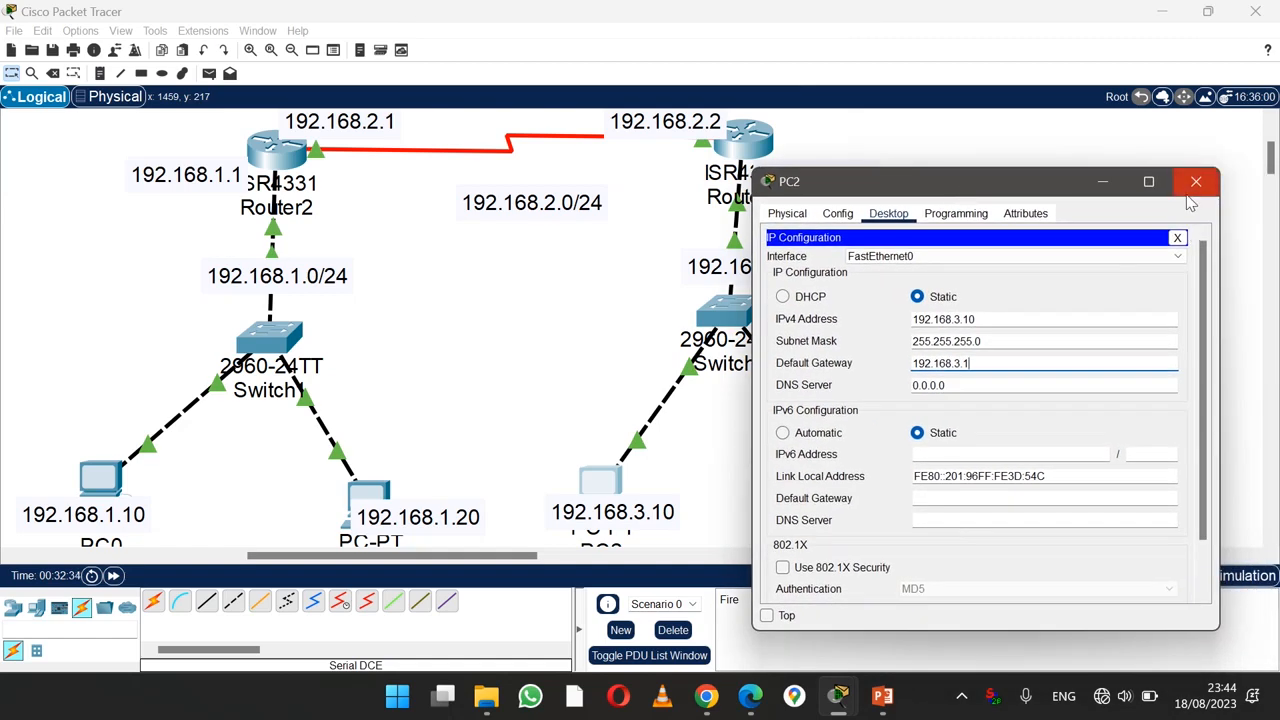
left_click(1196, 182)
left_click(858, 468)
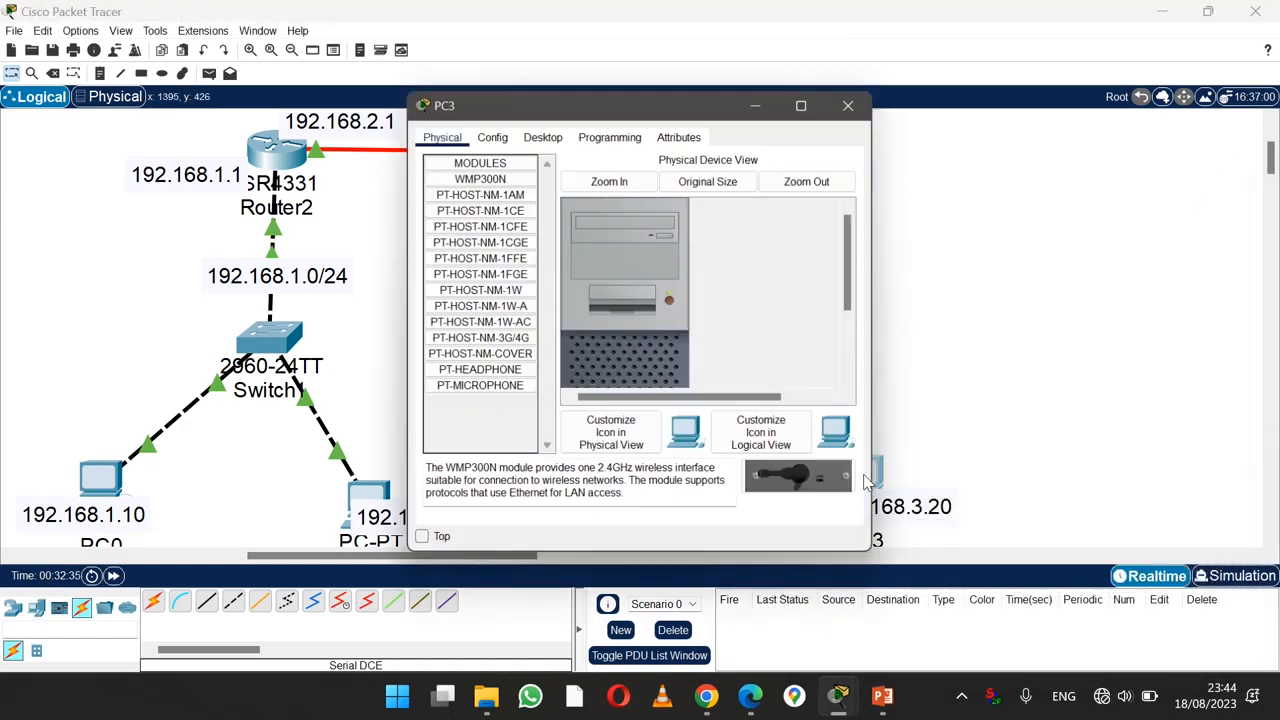
left_click(542, 138)
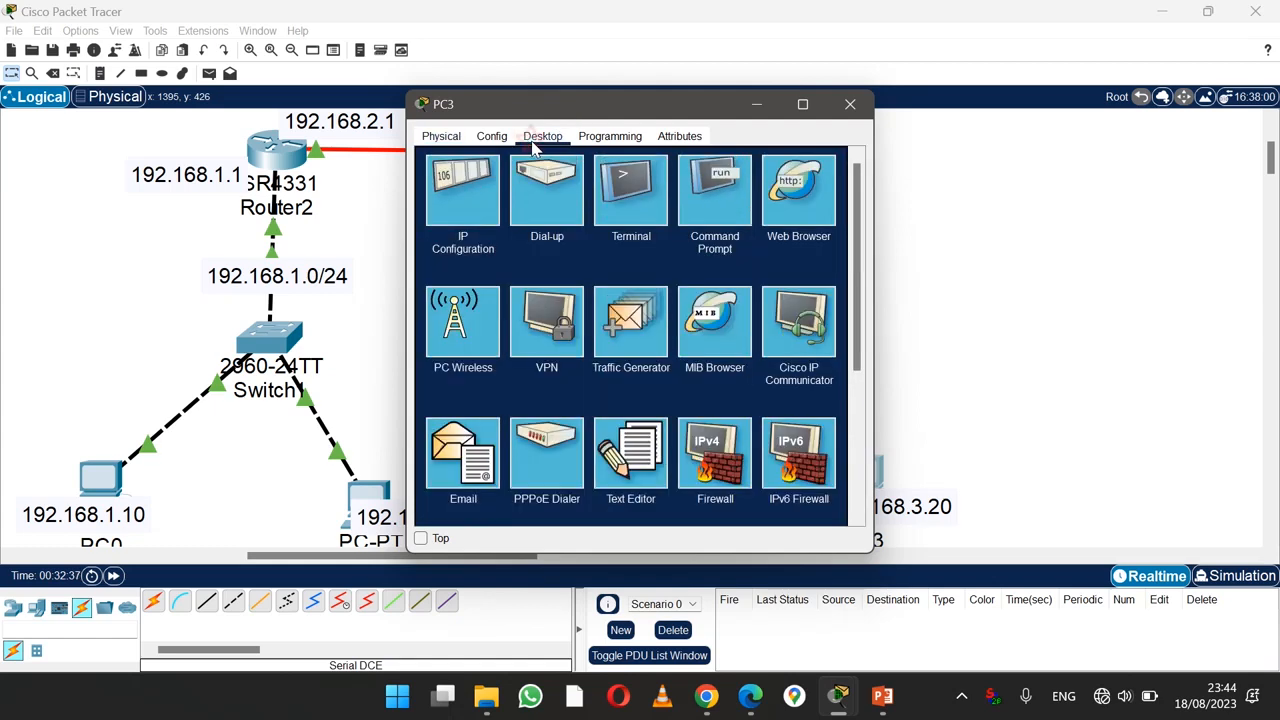
left_click(462, 205)
left_click_drag(638, 110, 454, 117)
left_click(407, 253)
type("192.168.3.20")
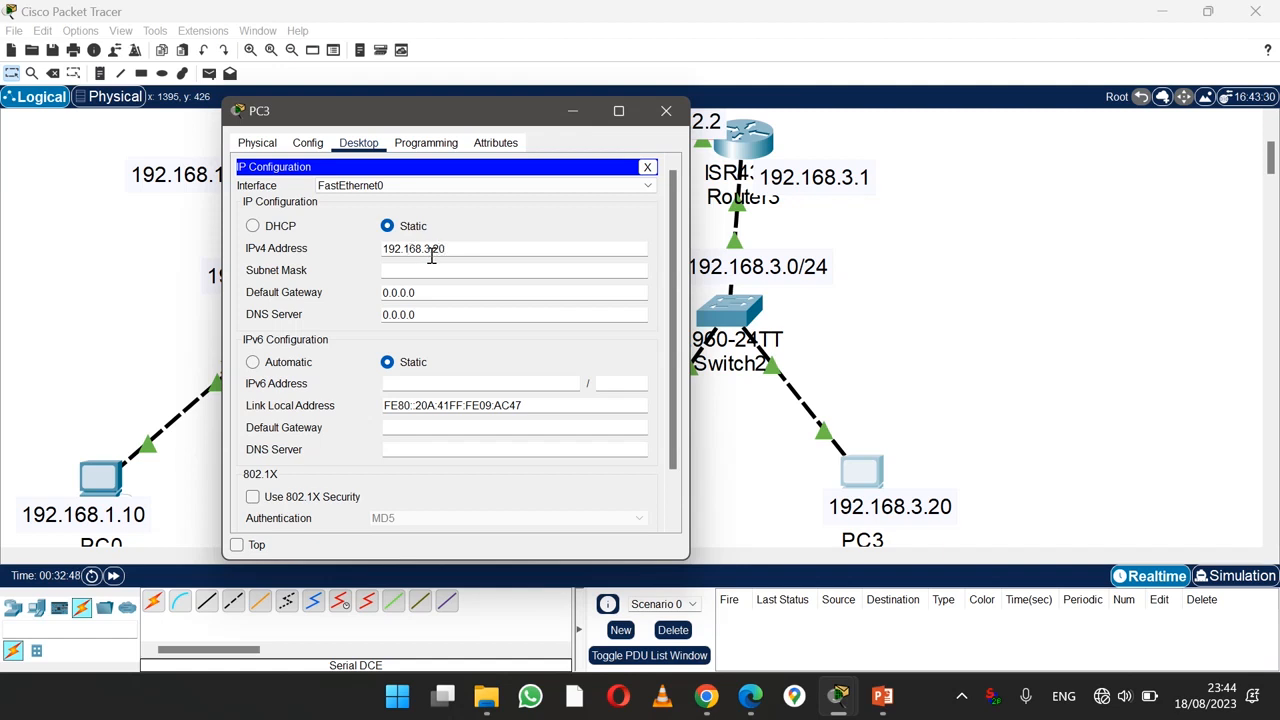
left_click(432, 270)
Step: Set PC3's default gateway to Router3's LAN address 192.168.3.1 and close its configuration
left_click(376, 293)
left_click_drag(462, 249, 363, 251)
key("ctrl+c")
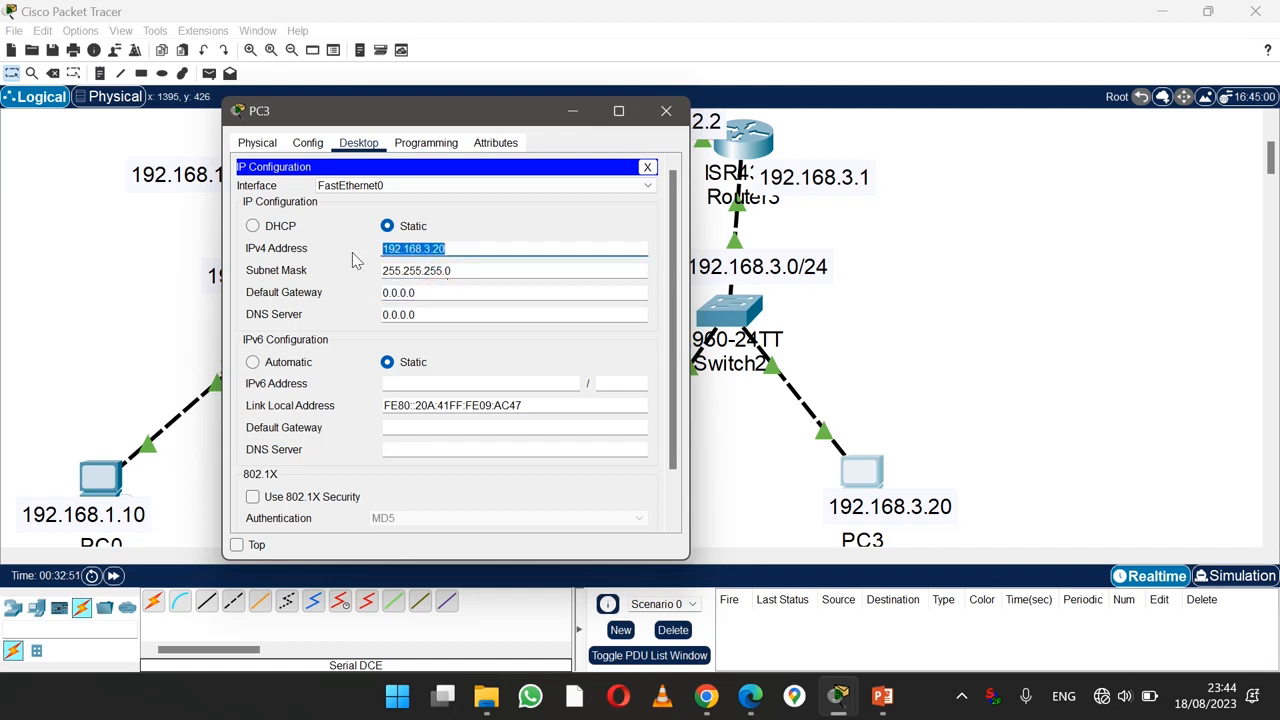
left_click_drag(444, 276, 344, 294)
key("ctrl+v")
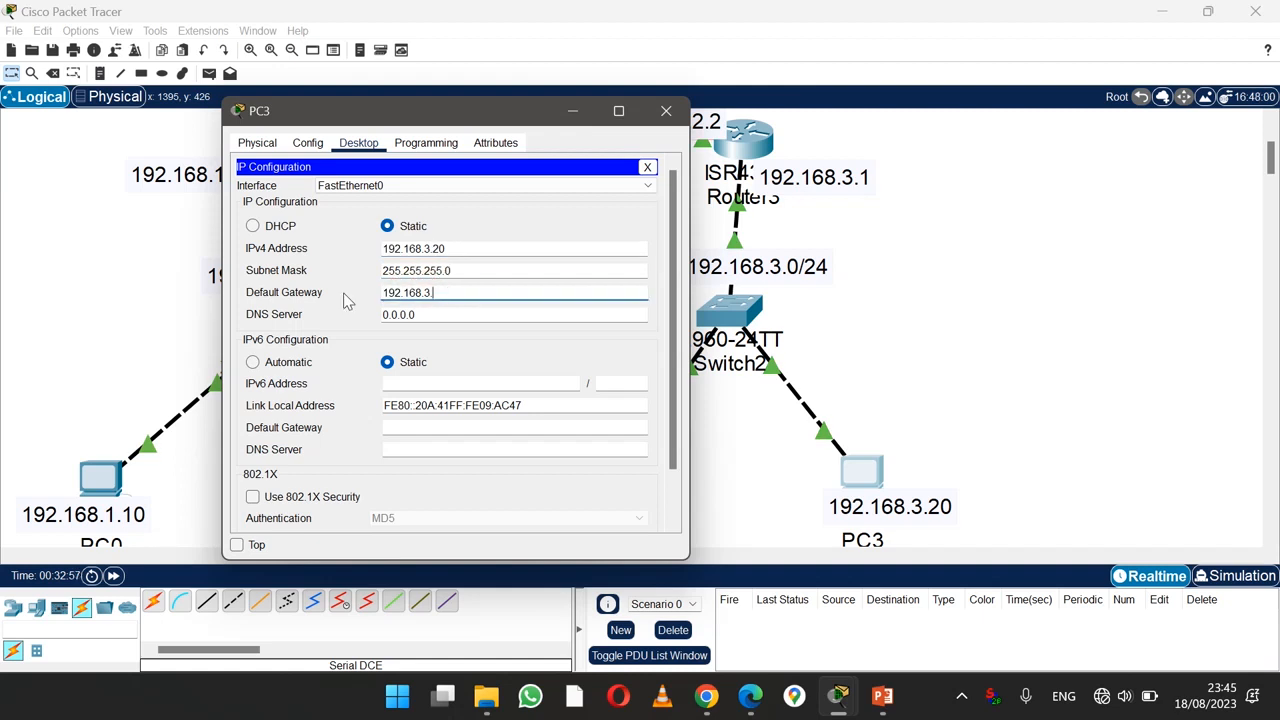
left_click(666, 110)
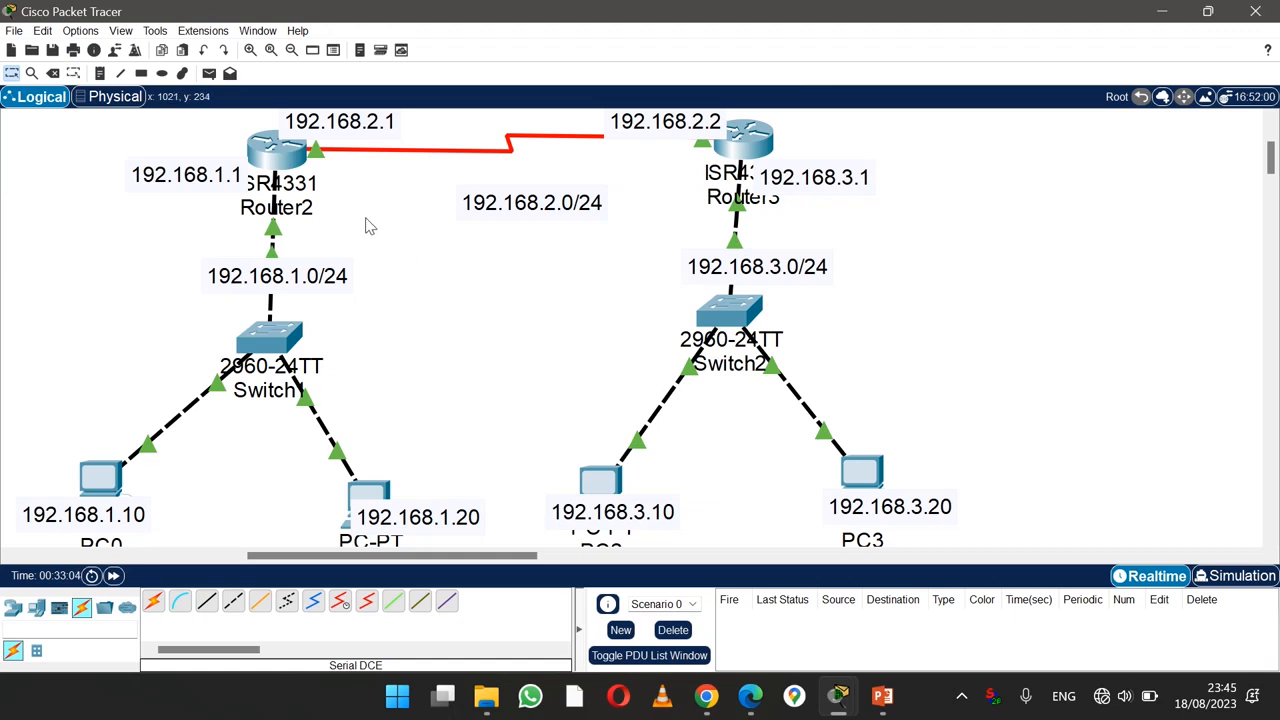
Step: In Router2's static route settings, enter destination network 192.168.3.0 with mask 255.255.255.0
left_click(283, 160)
left_click_drag(535, 107, 686, 137)
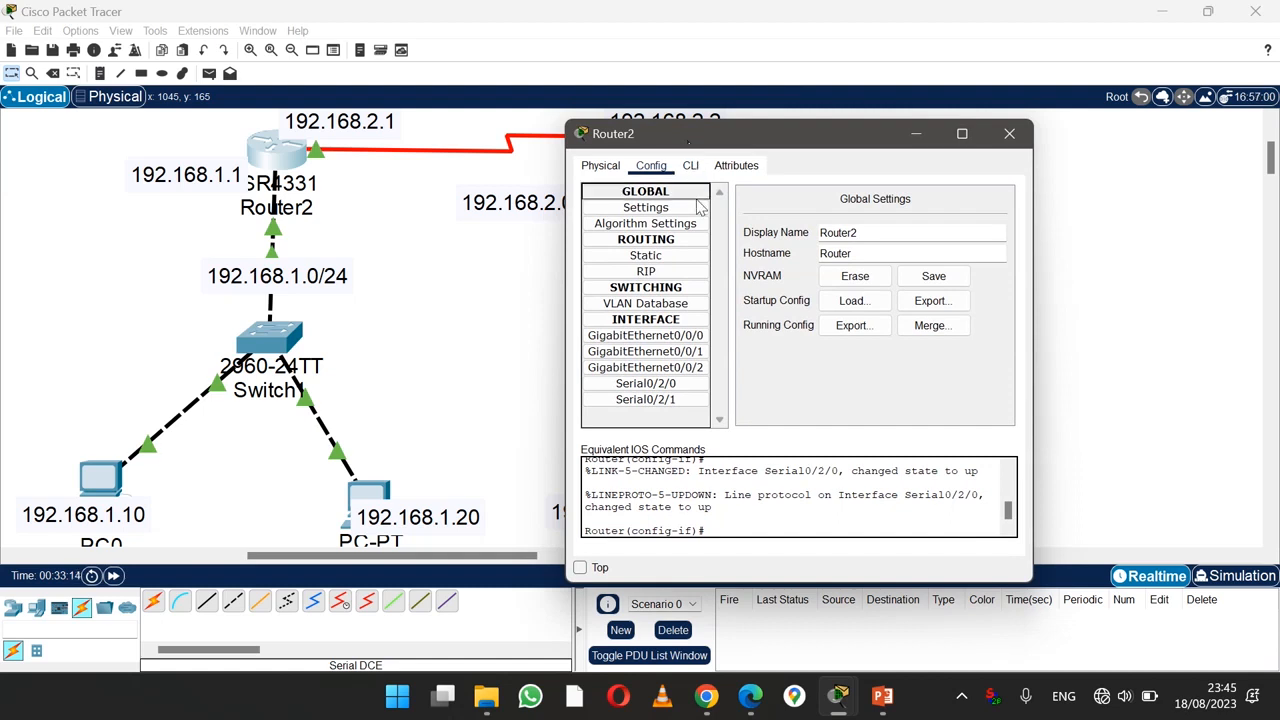
left_click(658, 262)
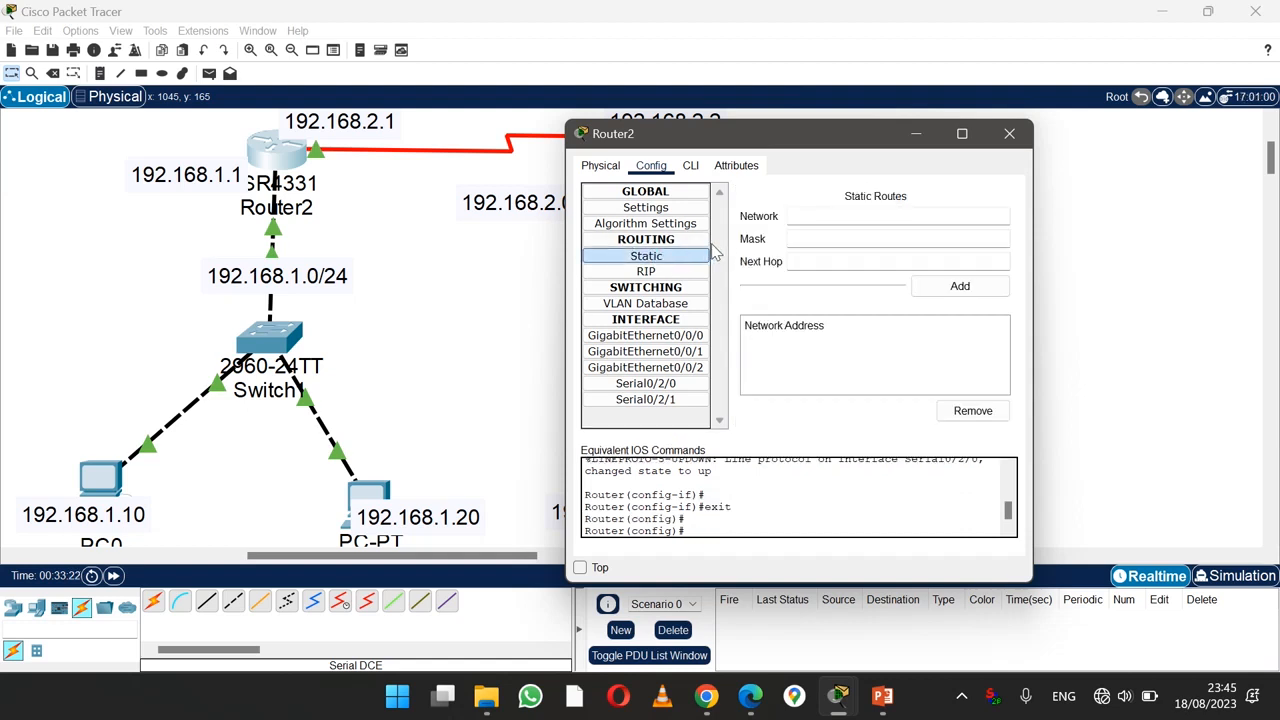
left_click(809, 217)
left_click_drag(785, 145, 1065, 178)
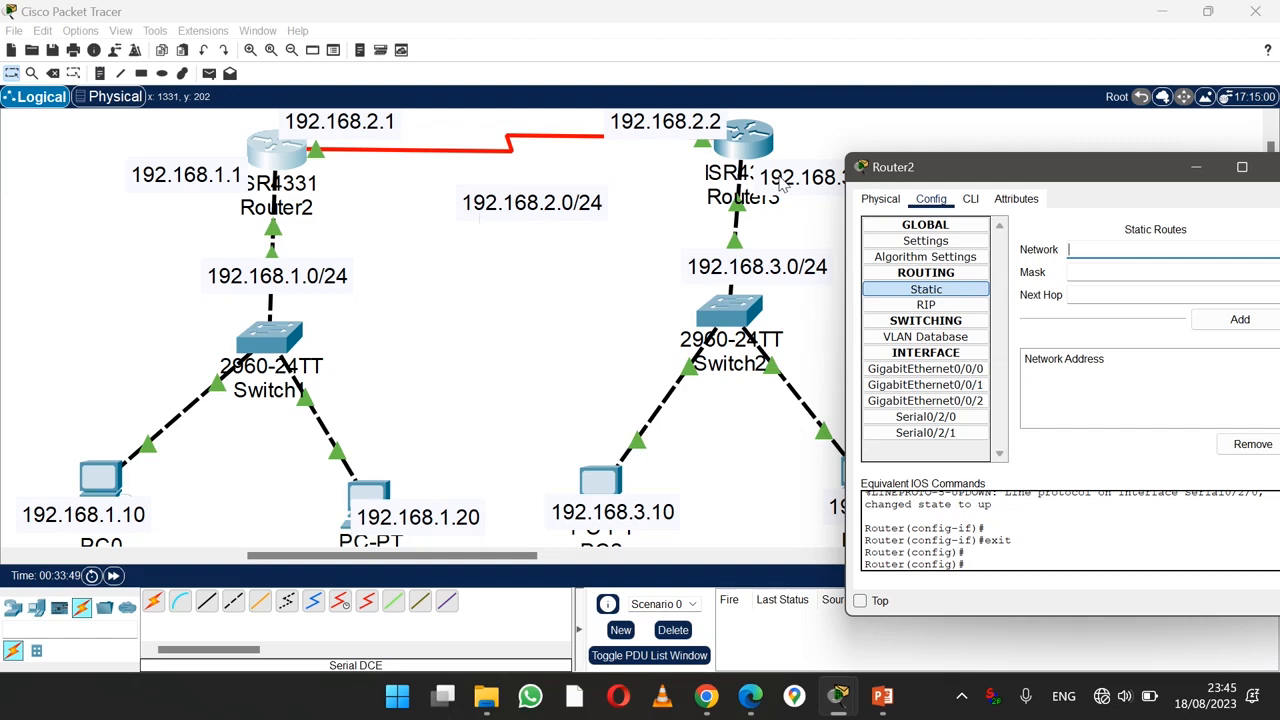
left_click_drag(993, 172, 954, 167)
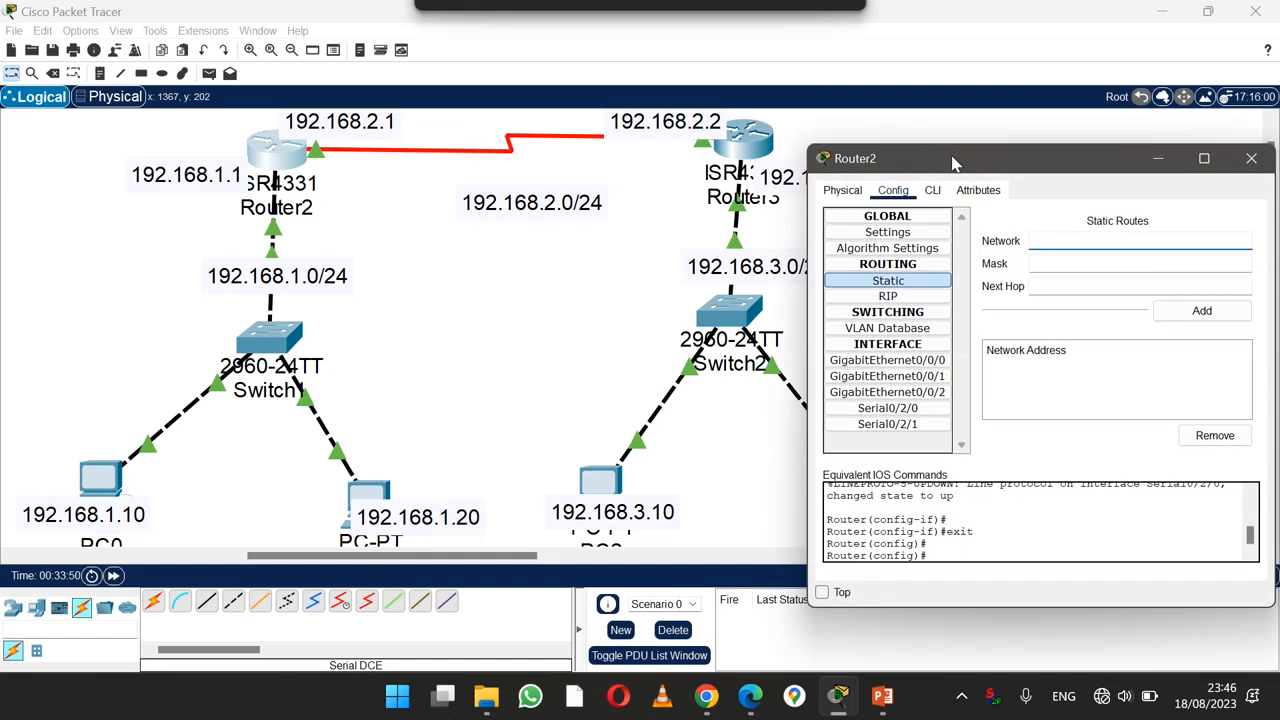
left_click_drag(1005, 165, 1062, 164)
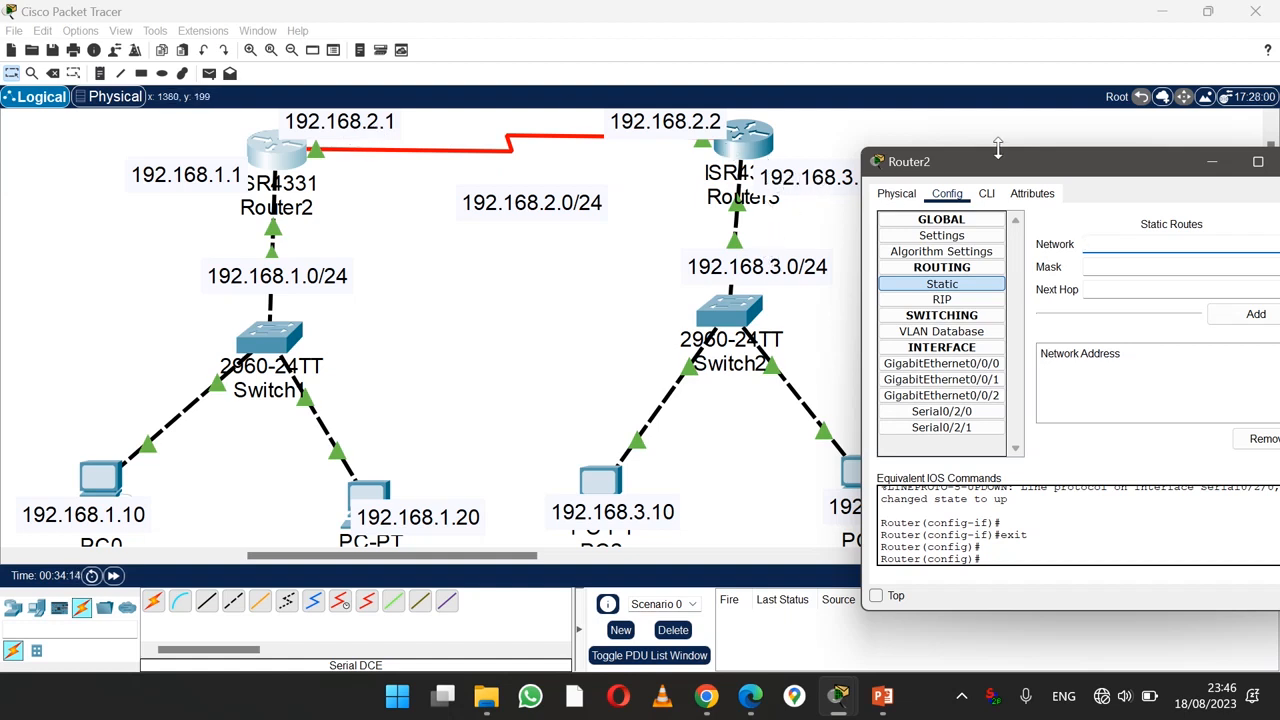
left_click_drag(1022, 168, 1003, 145)
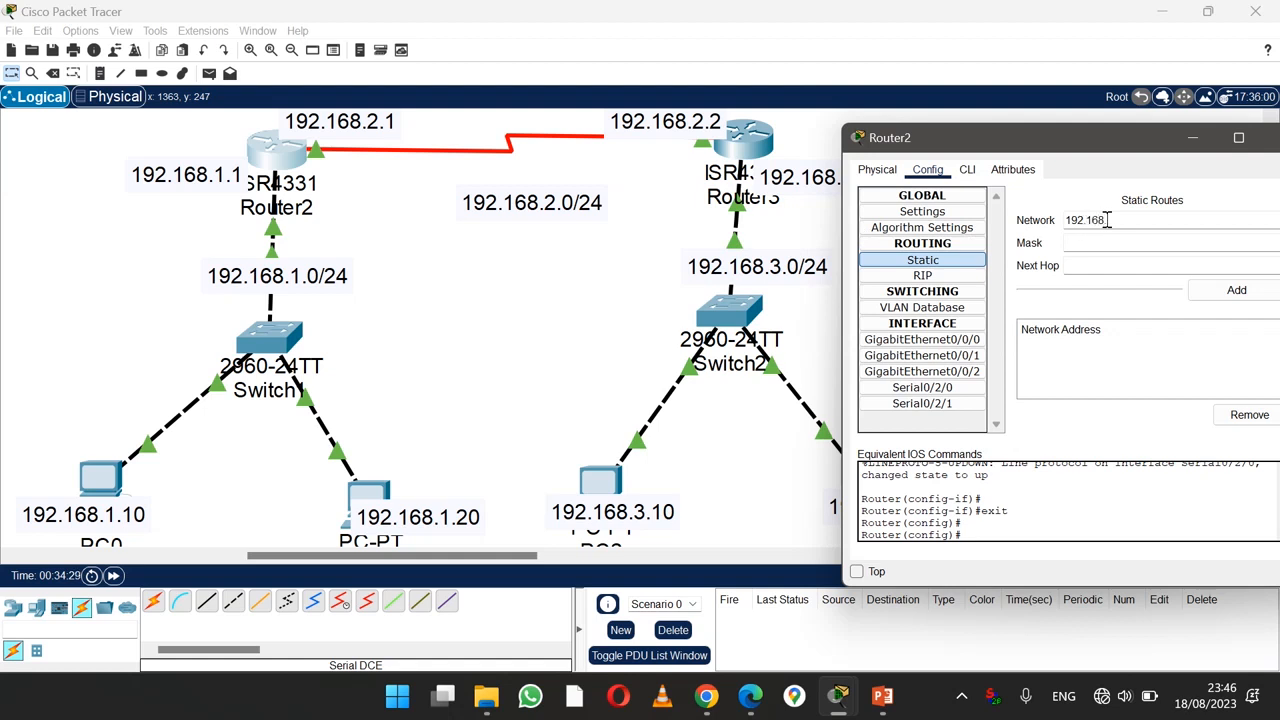
left_click(1176, 222)
left_click(1094, 246)
type("255.255.255.0")
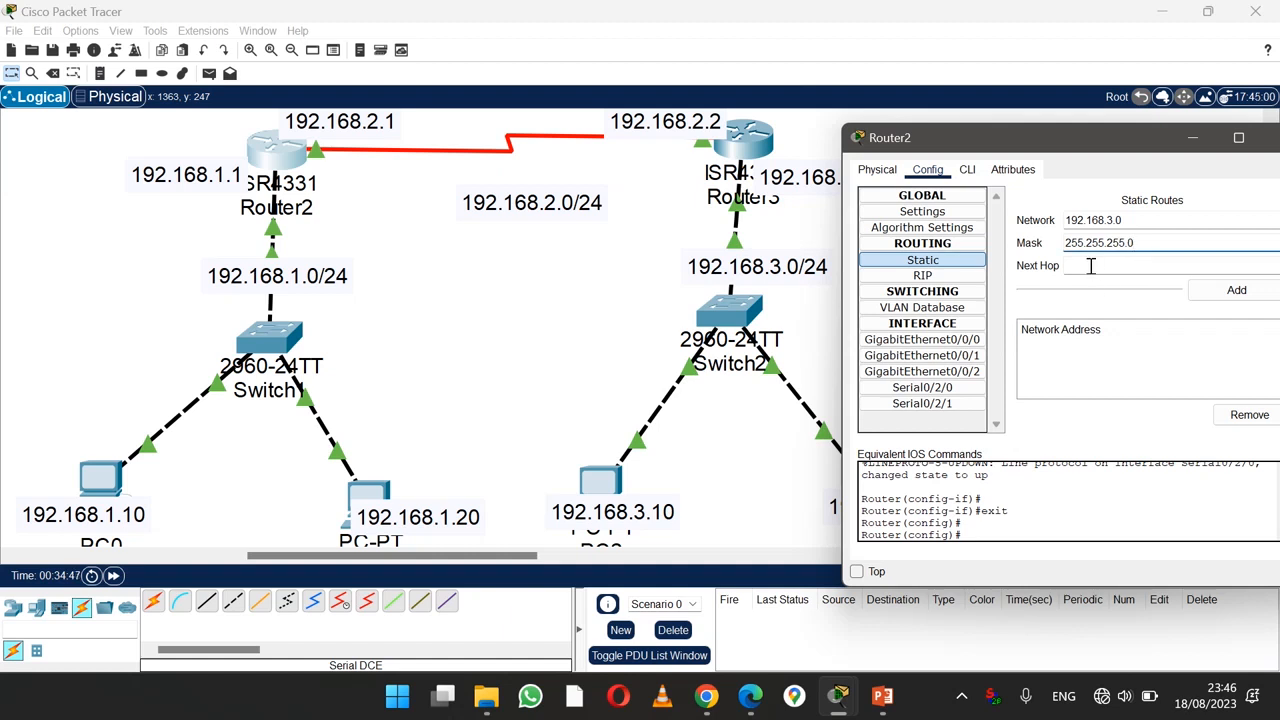
Step: Set the route's next hop to 192.168.2.2, add the route to Router2 and close its configuration
left_click(1091, 265)
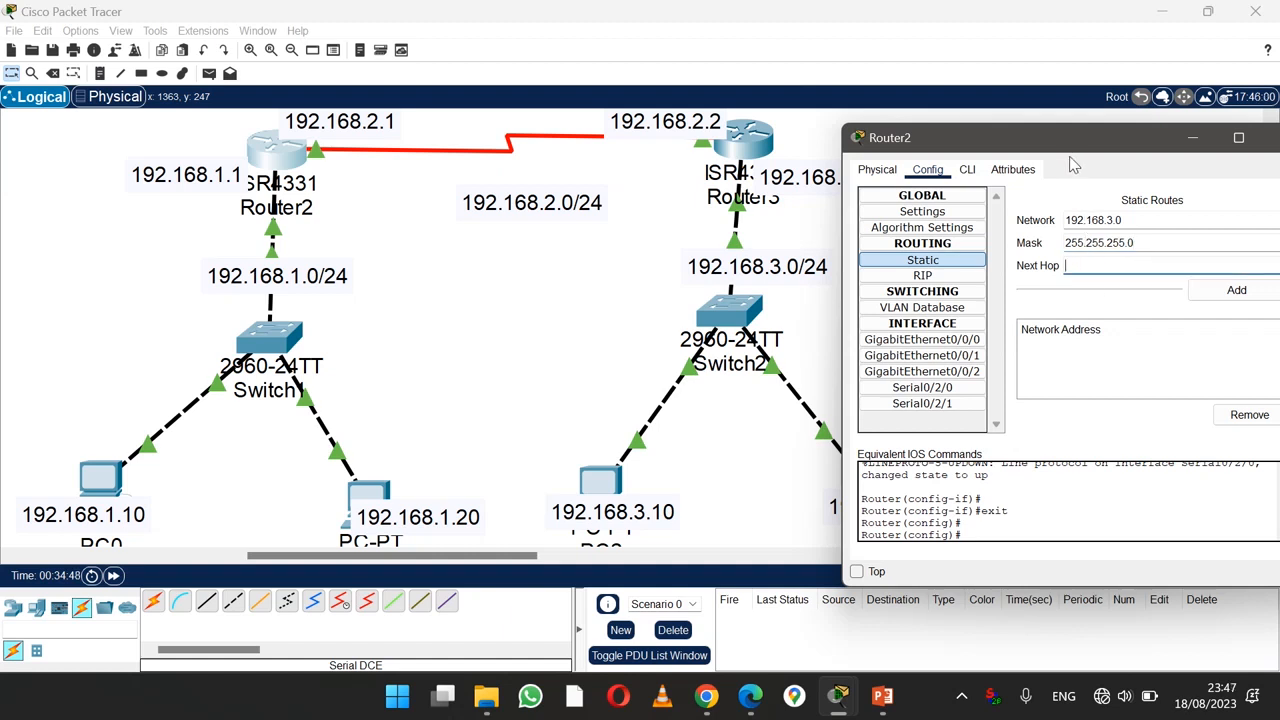
mouse_move(1063, 145)
left_mouse_down()
mouse_move(1088, 160)
mouse_move(1095, 200)
mouse_move(1069, 161)
left_mouse_up()
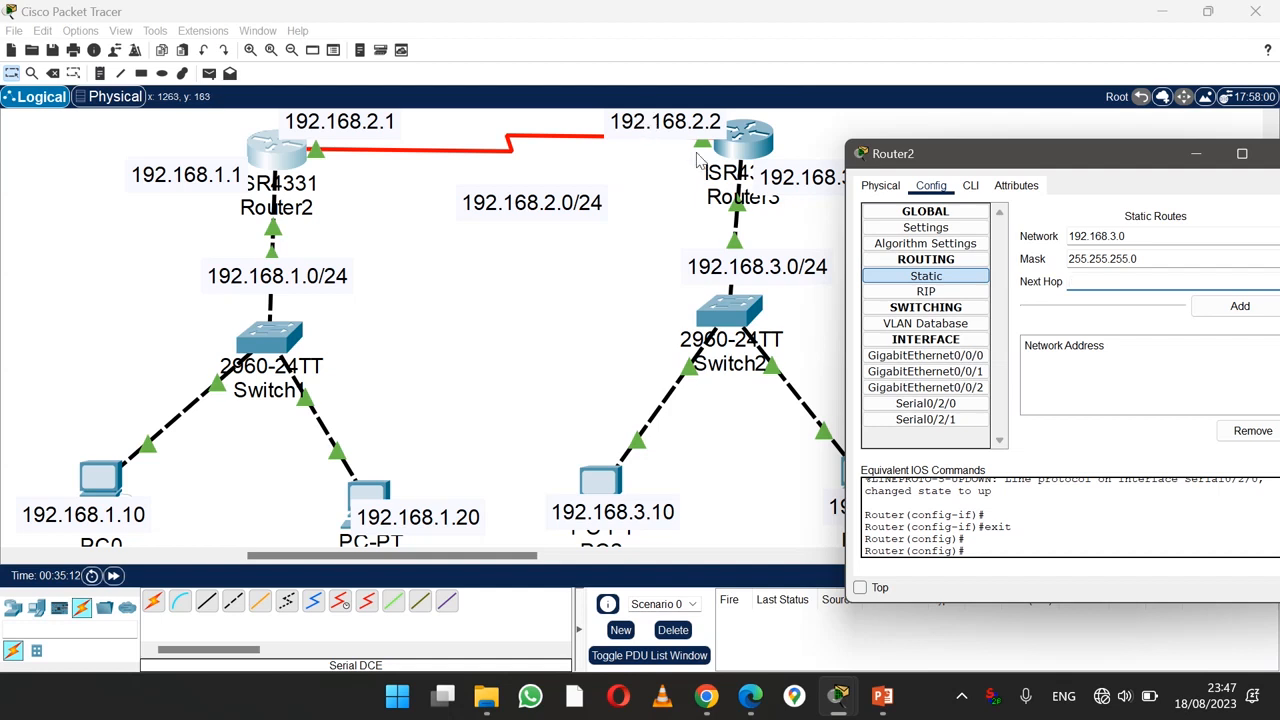
left_click(1088, 280)
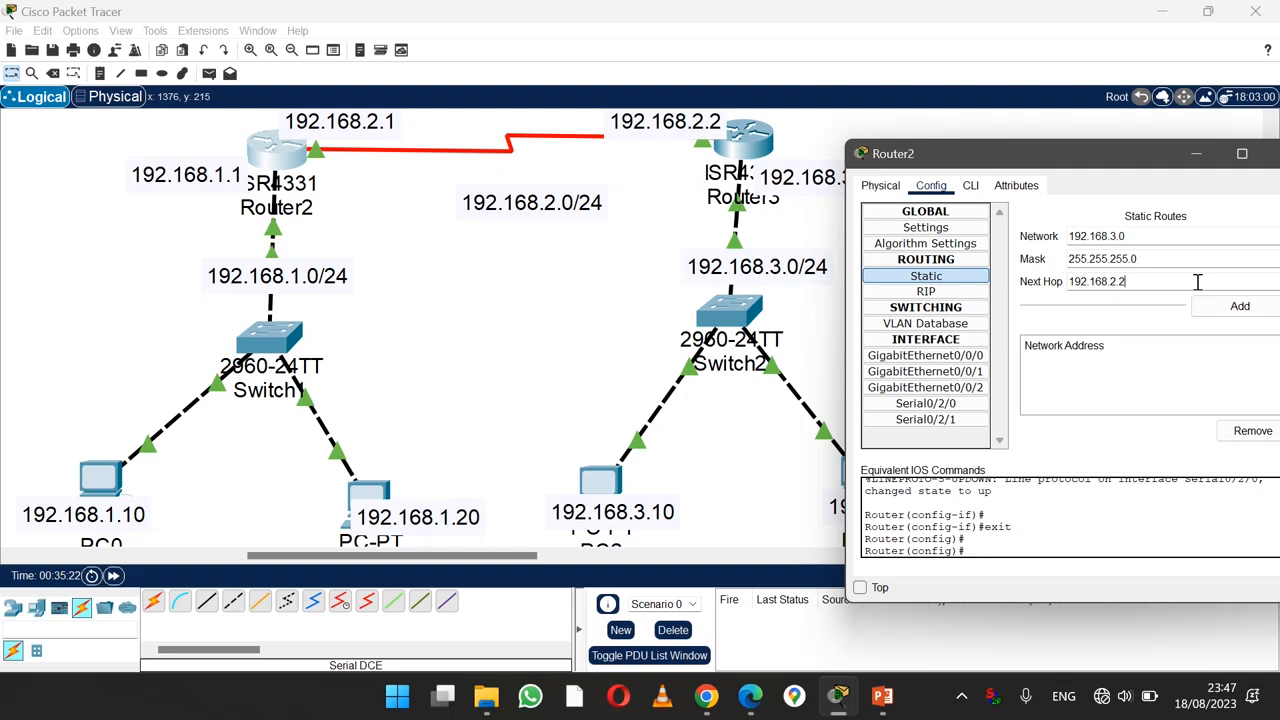
left_click_drag(1087, 160, 1061, 212)
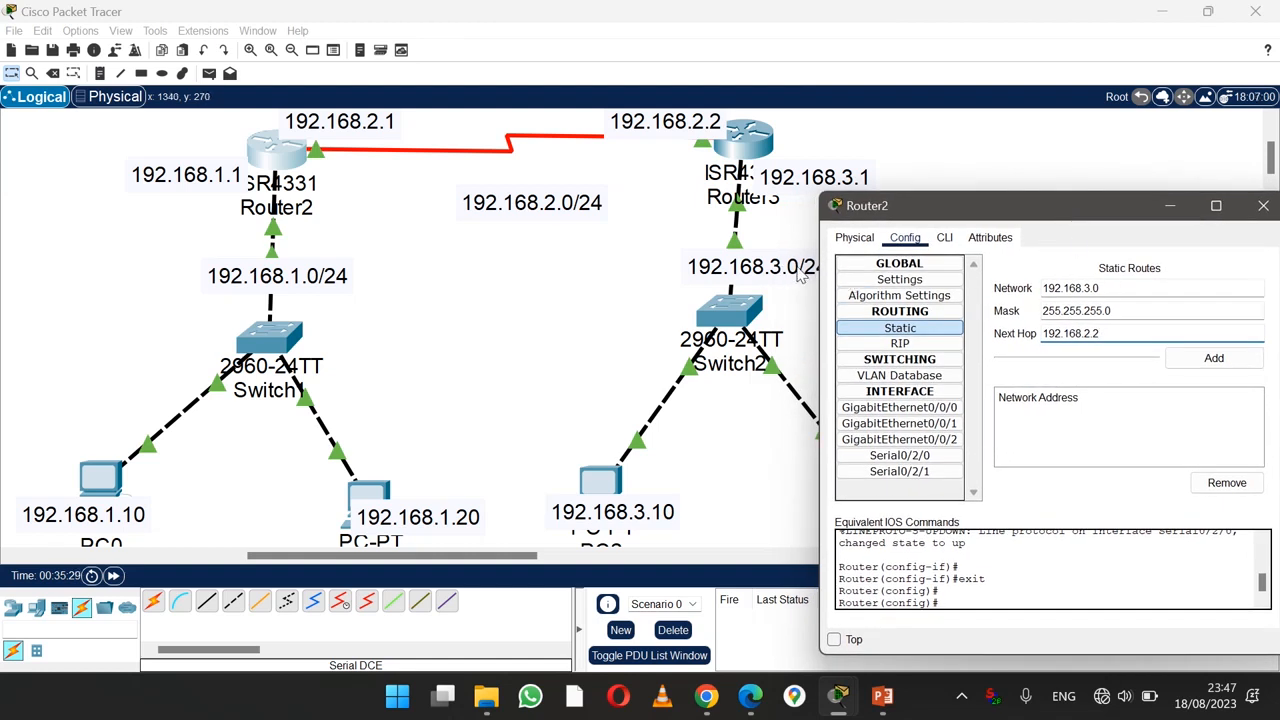
left_click(1133, 308)
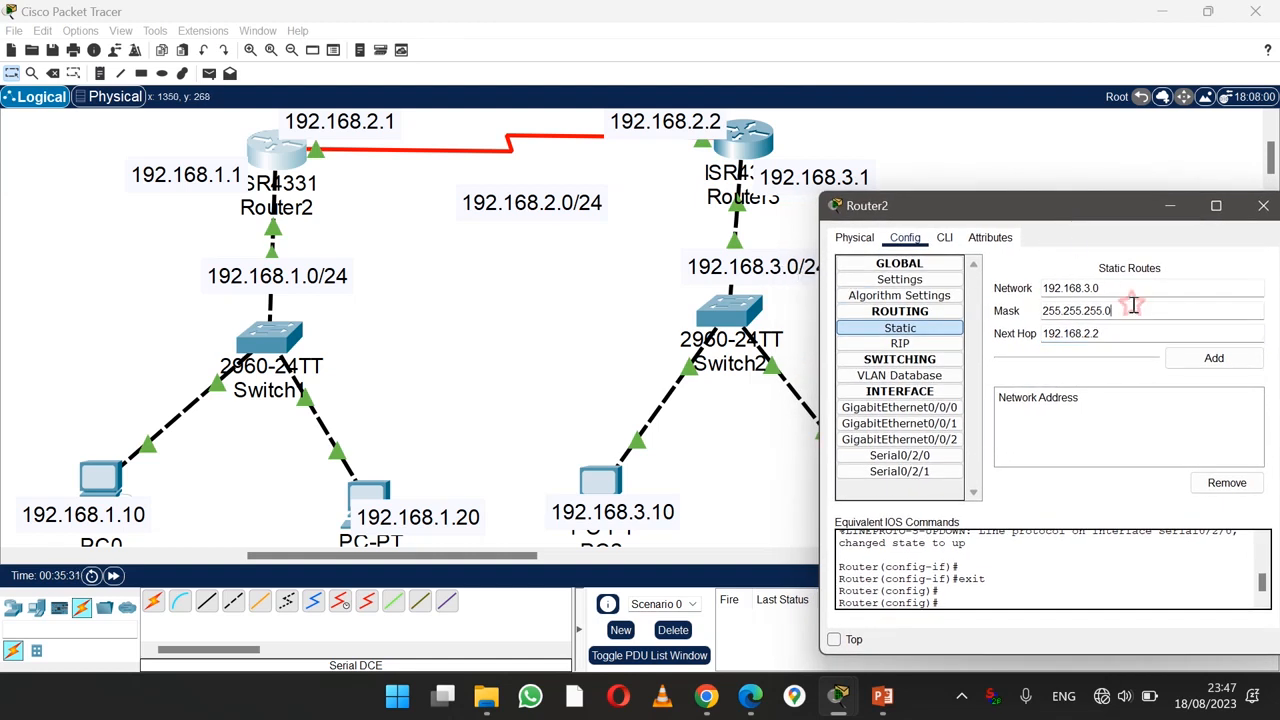
left_click(1125, 334)
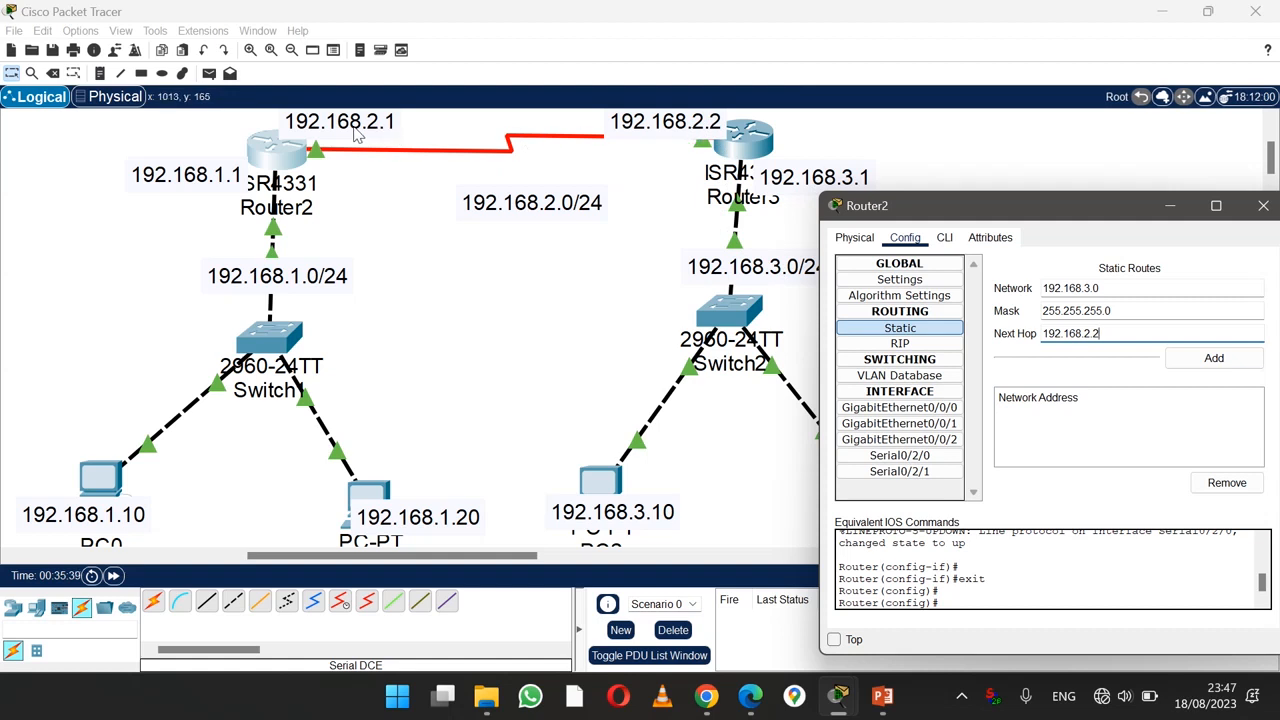
left_click(1210, 362)
left_click_drag(1102, 217, 976, 200)
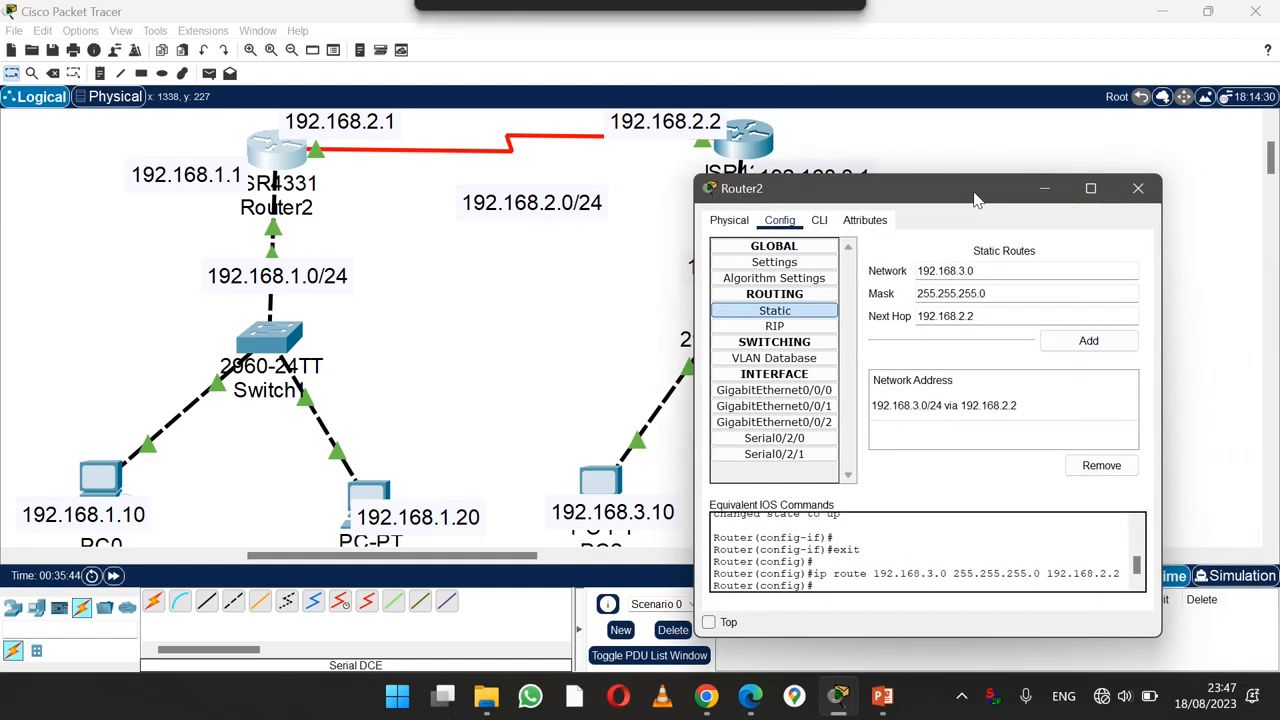
left_click(1138, 191)
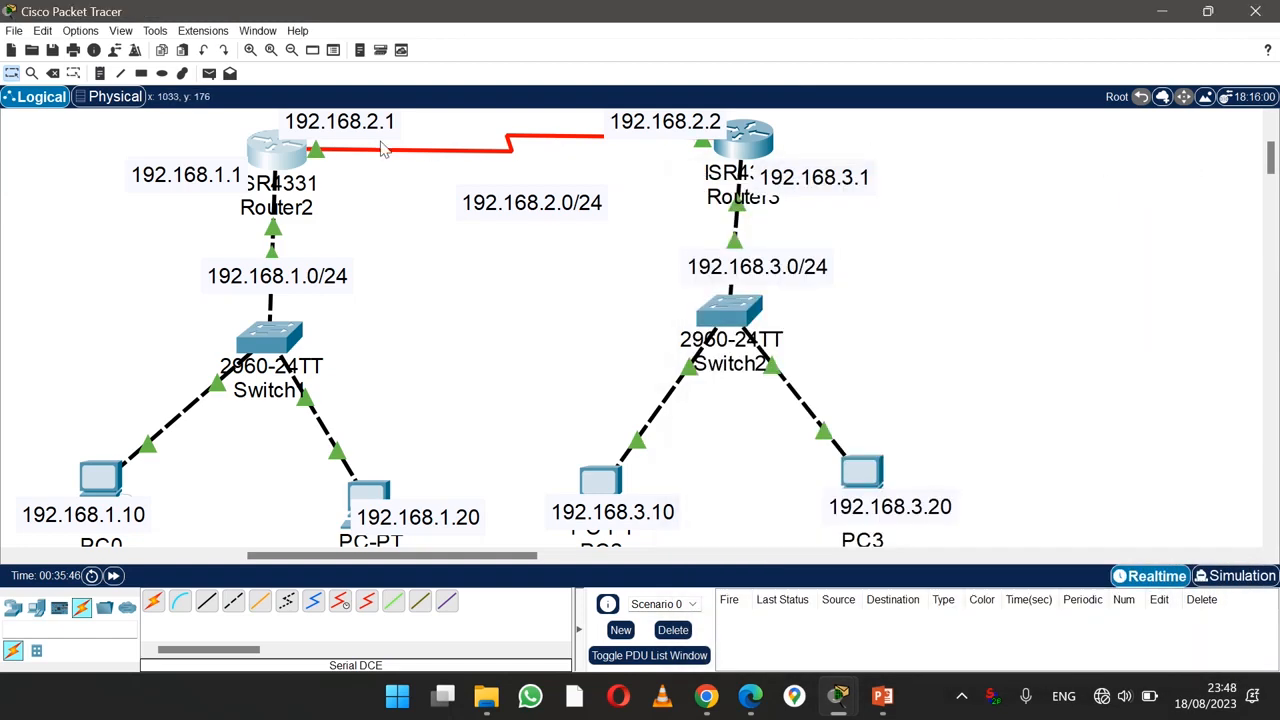
Step: Test connectivity by sending a simple PDU from Router2 to PC2 twice
left_click(210, 84)
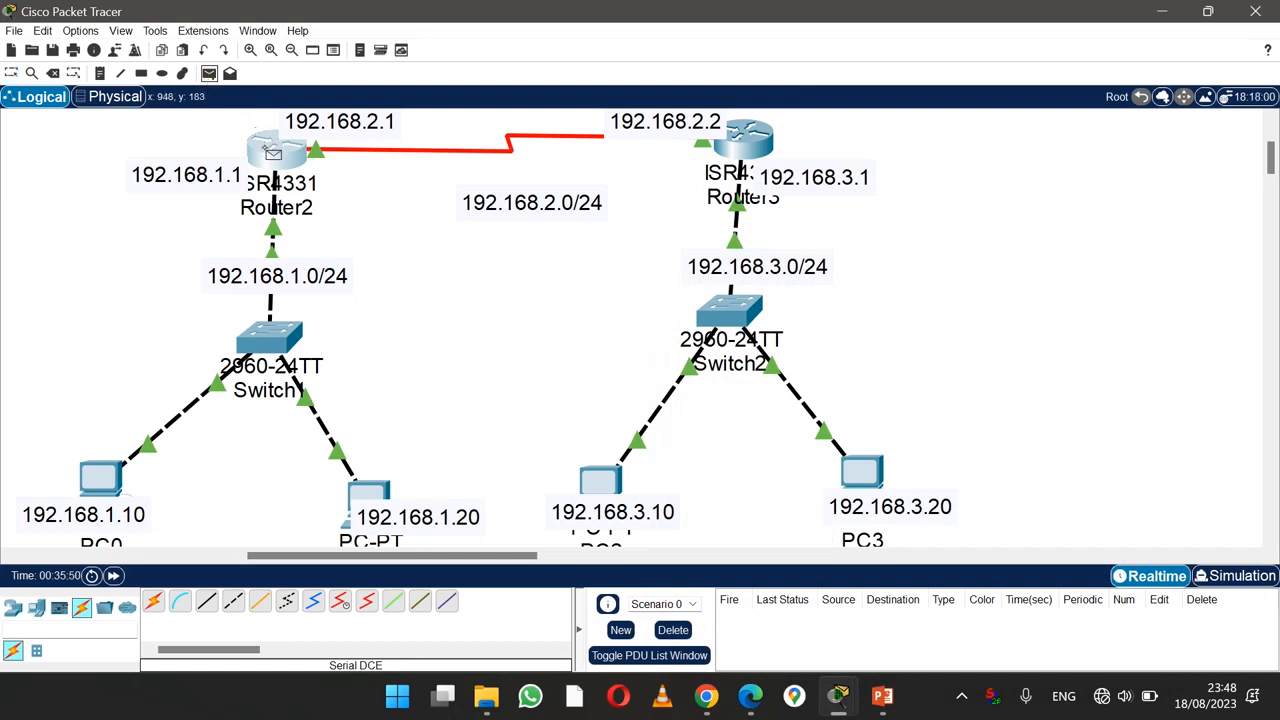
left_click(270, 150)
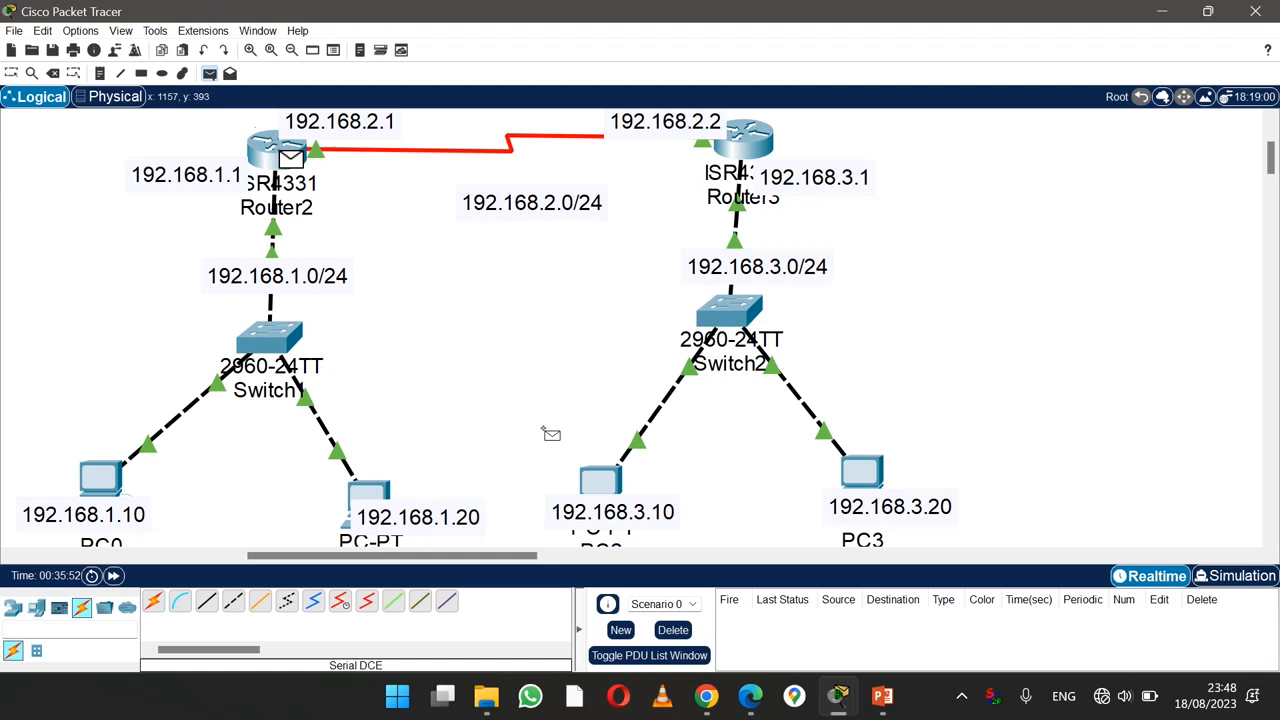
left_click(598, 472)
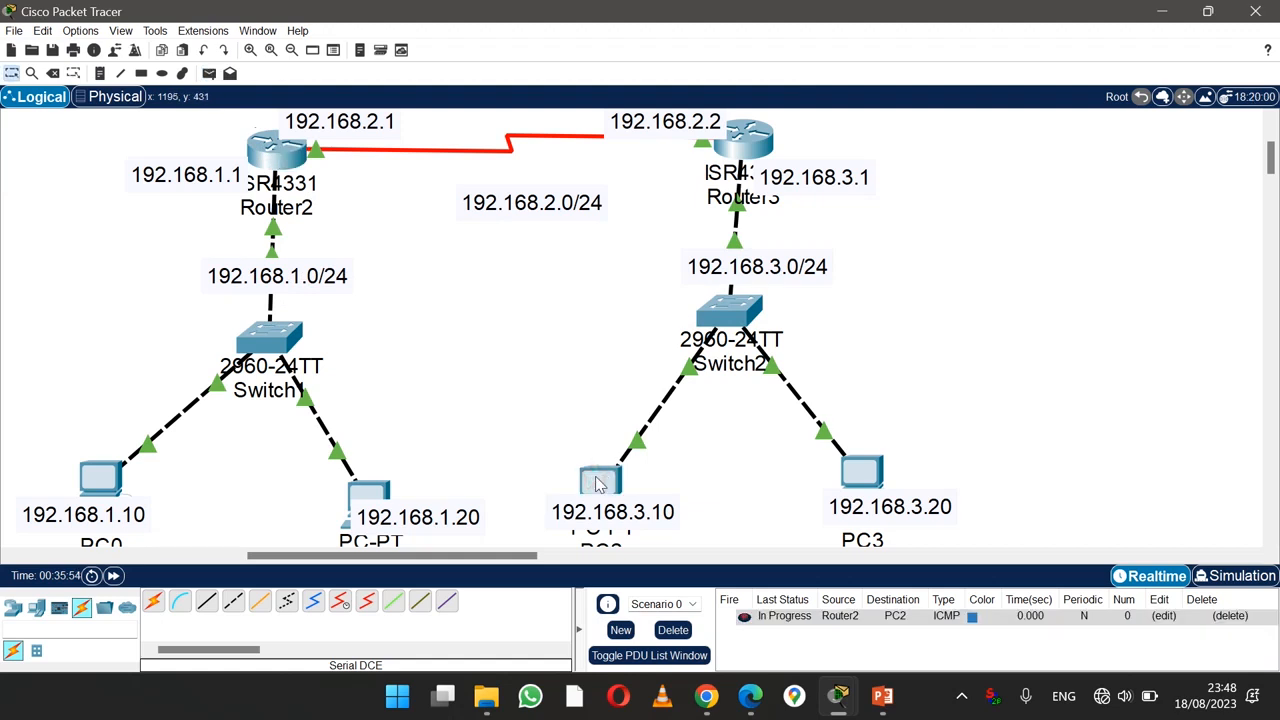
left_click(209, 73)
left_click(272, 150)
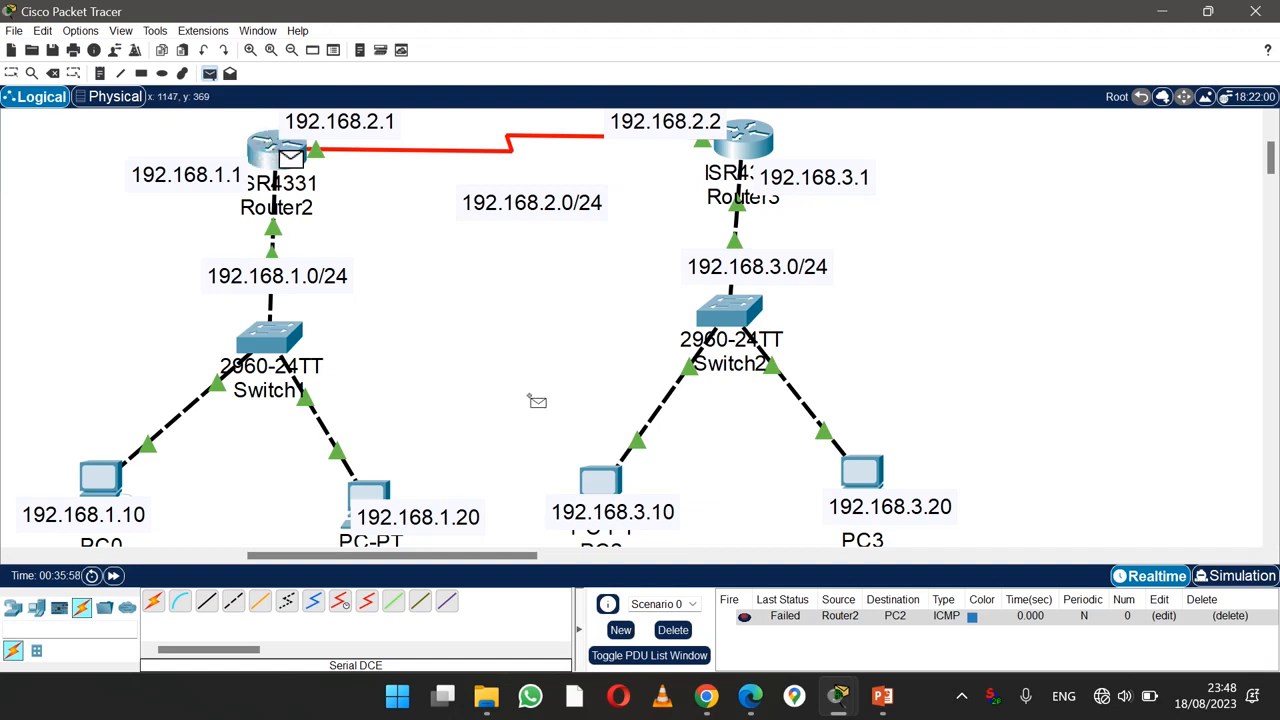
left_click(601, 484)
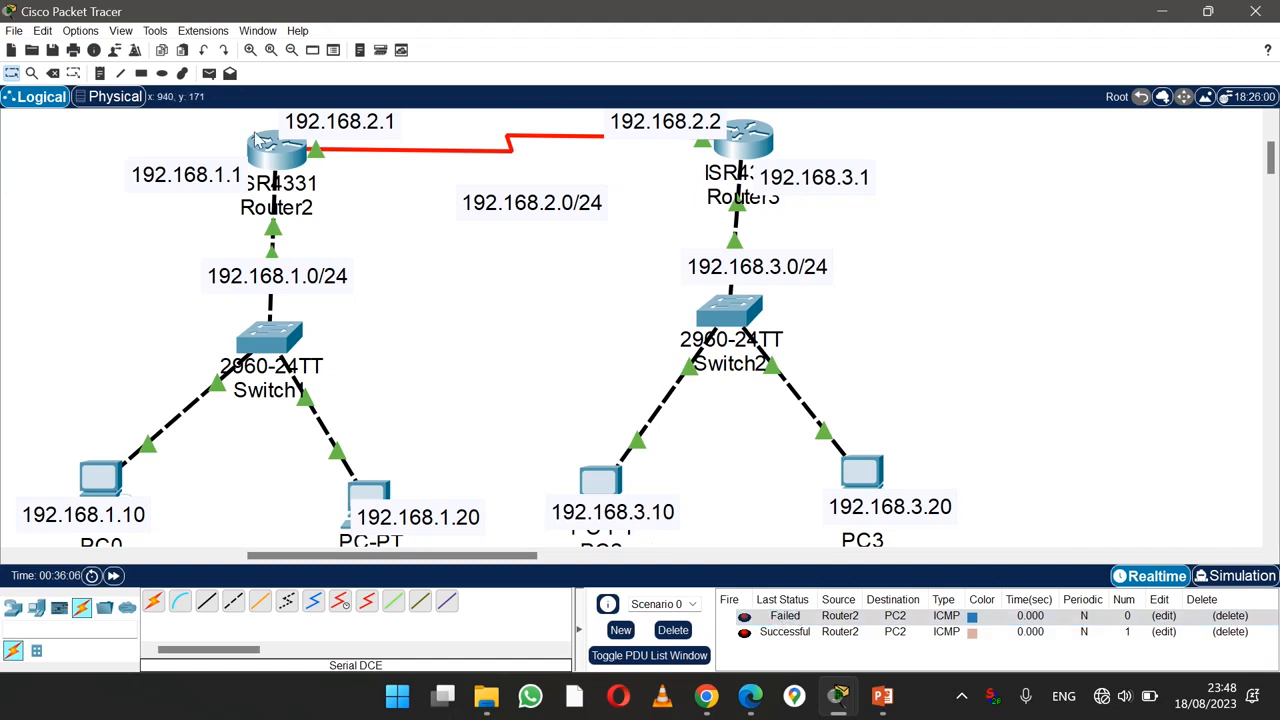
Step: Delete the current PDU scenario's test entries and send a fresh simple PDU from Router2 to PC2
left_click(209, 74)
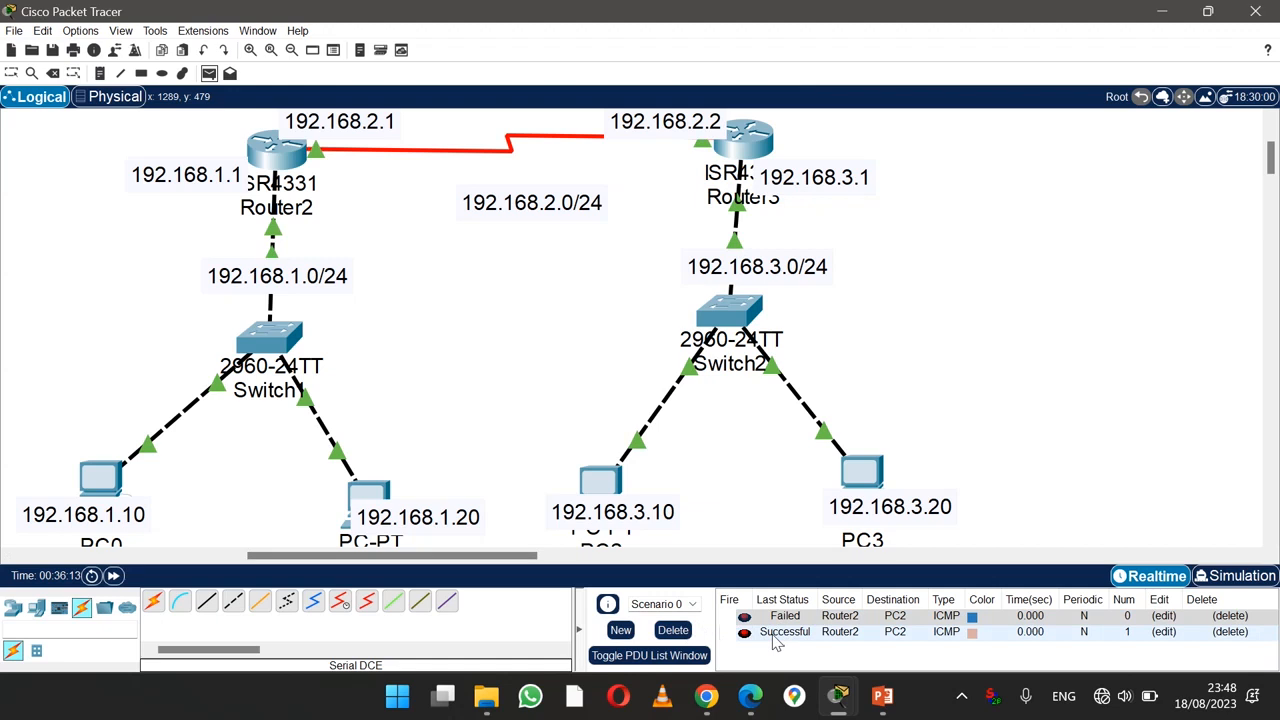
left_click(673, 630)
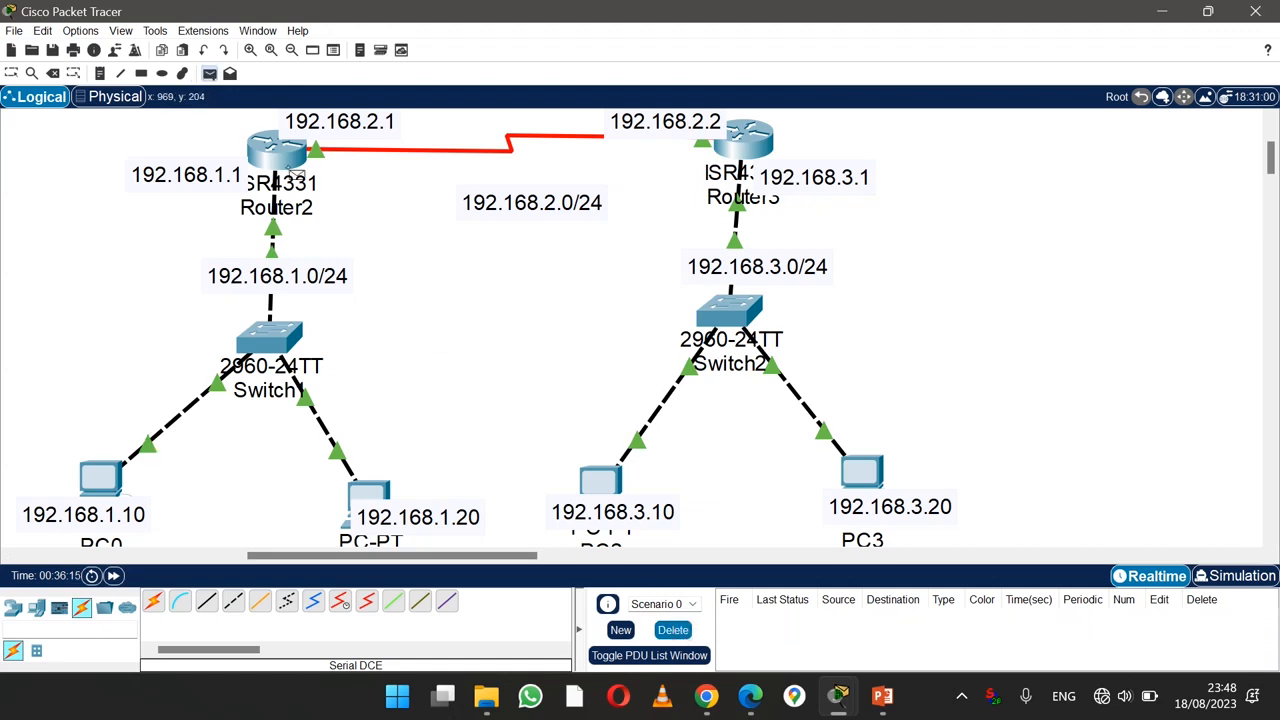
left_click(209, 76)
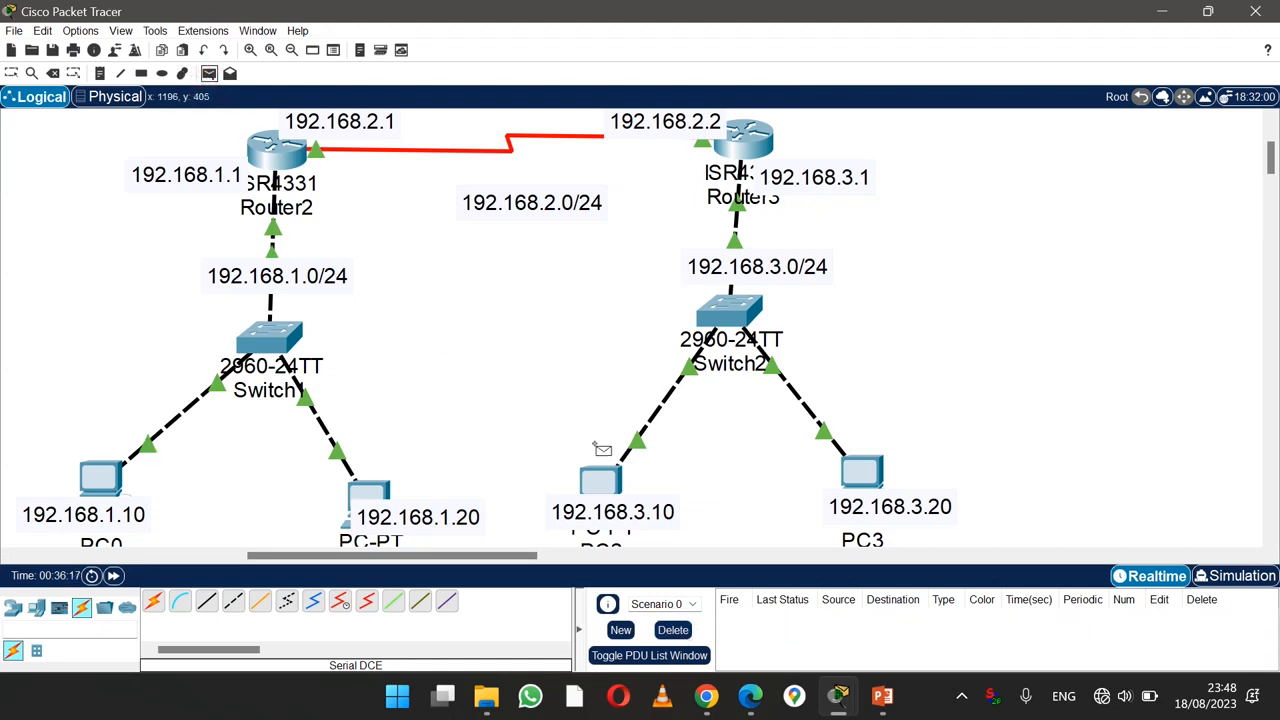
left_click(274, 152)
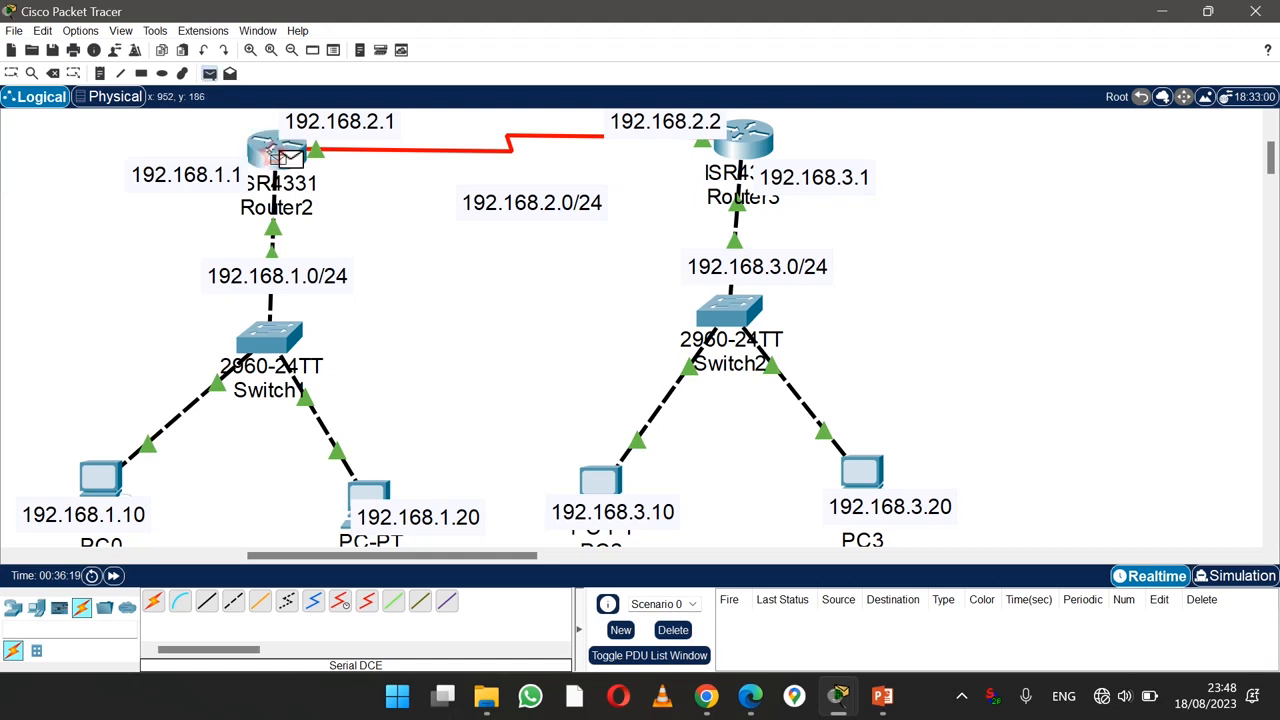
left_click(601, 478)
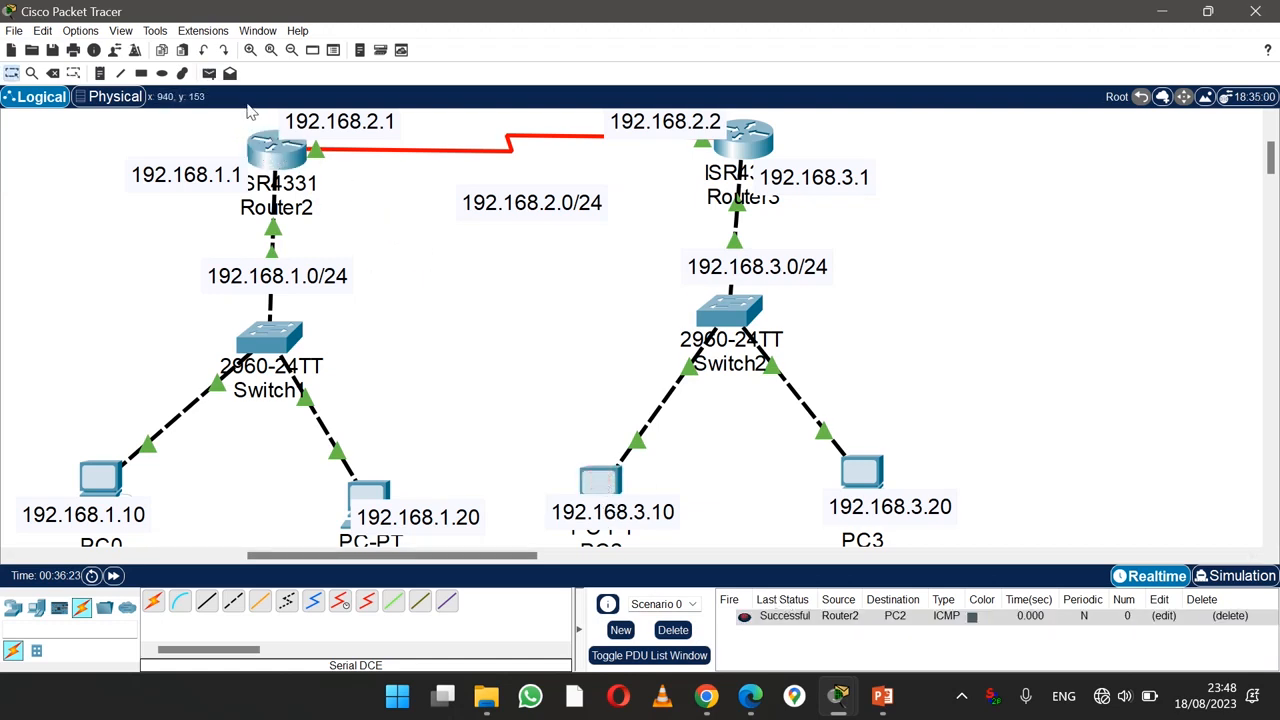
Step: Test connectivity by sending a simple PDU from Router2 to PC3 twice, and clear the scenario's test entries
left_click(280, 155)
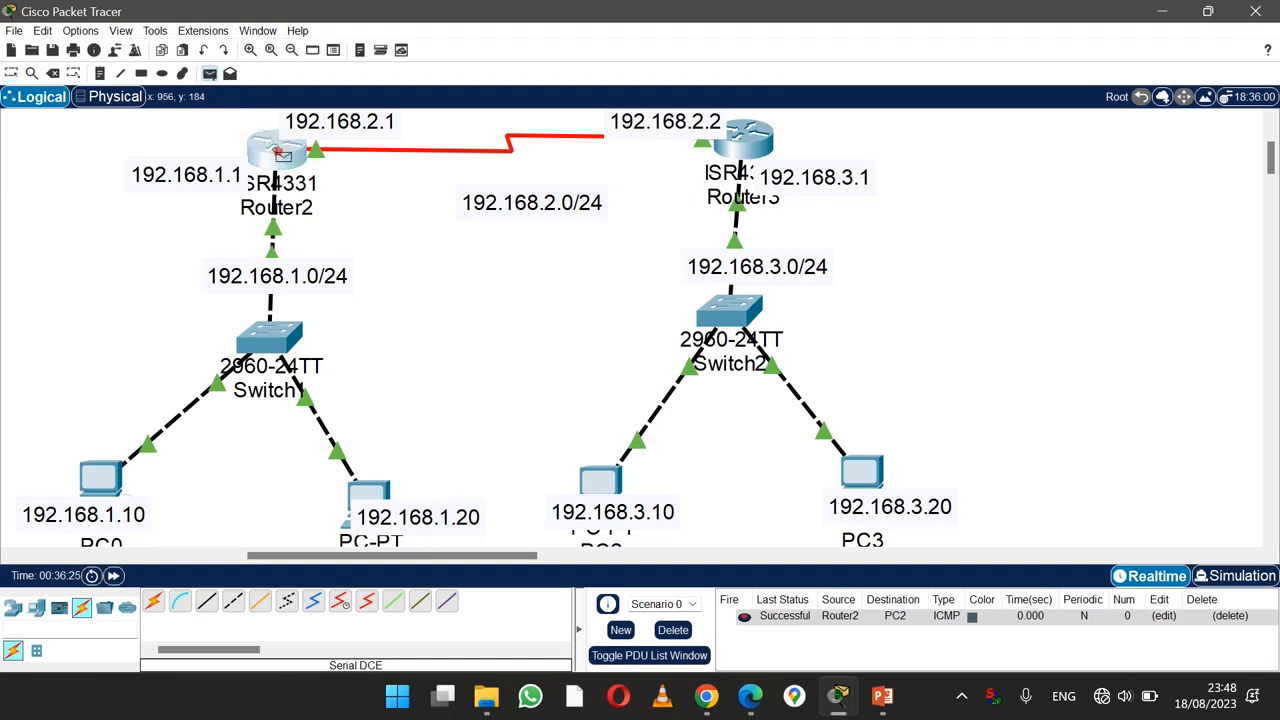
left_click(868, 471)
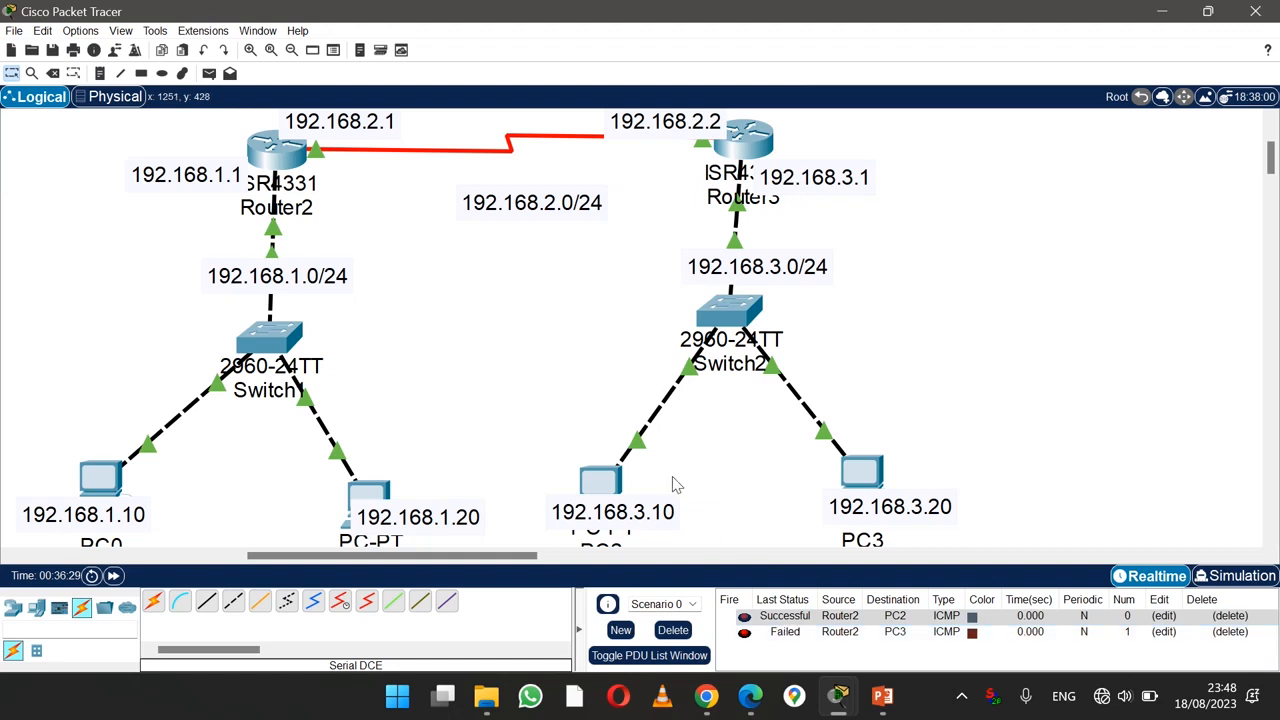
left_click(209, 73)
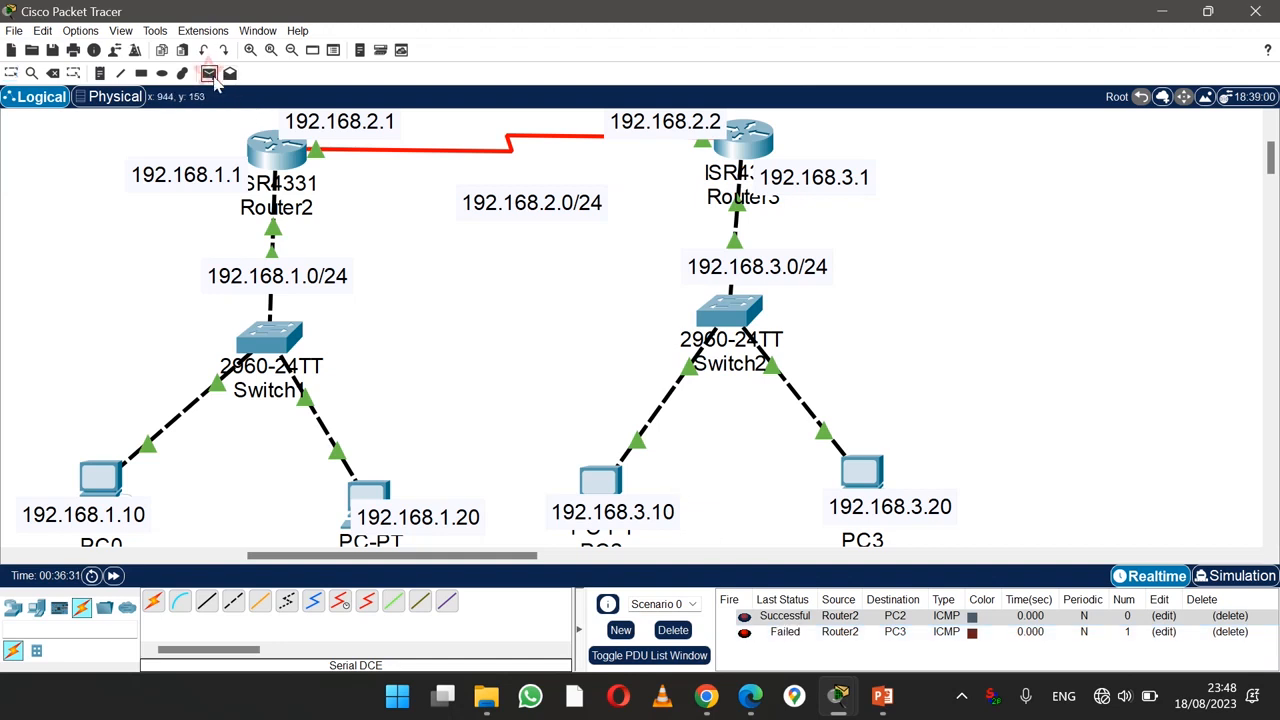
left_click(276, 150)
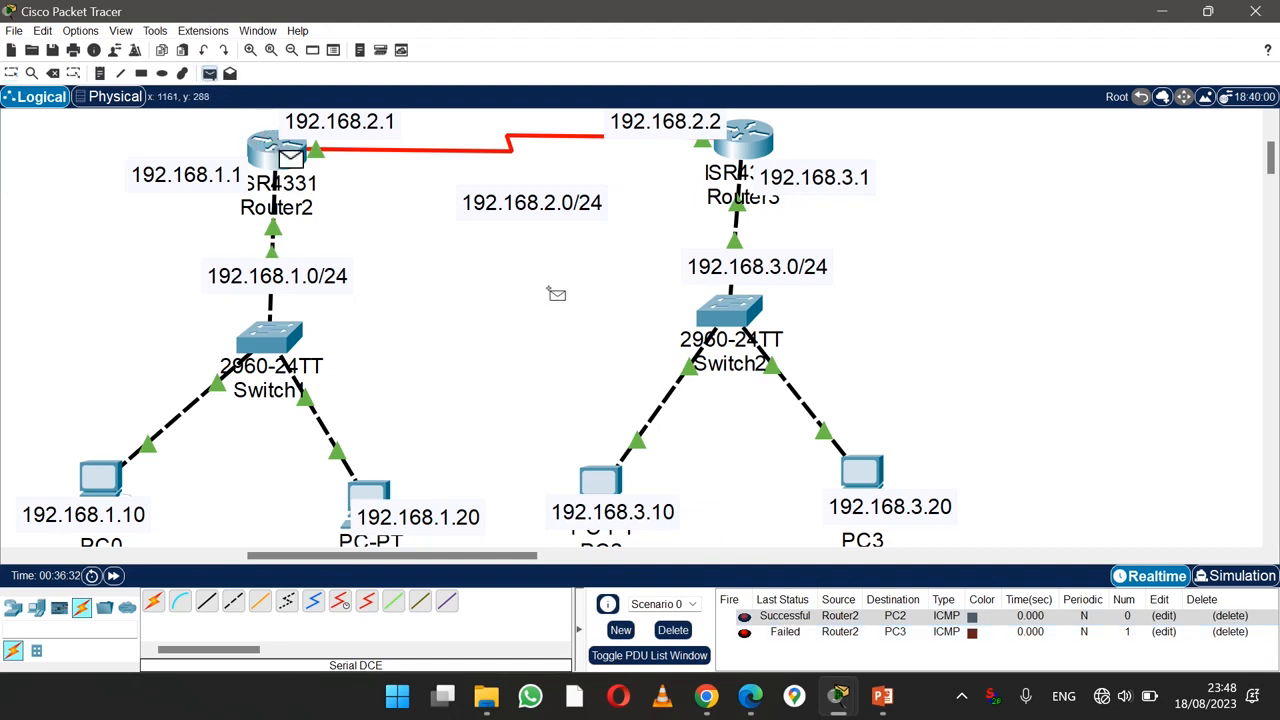
left_click(862, 471)
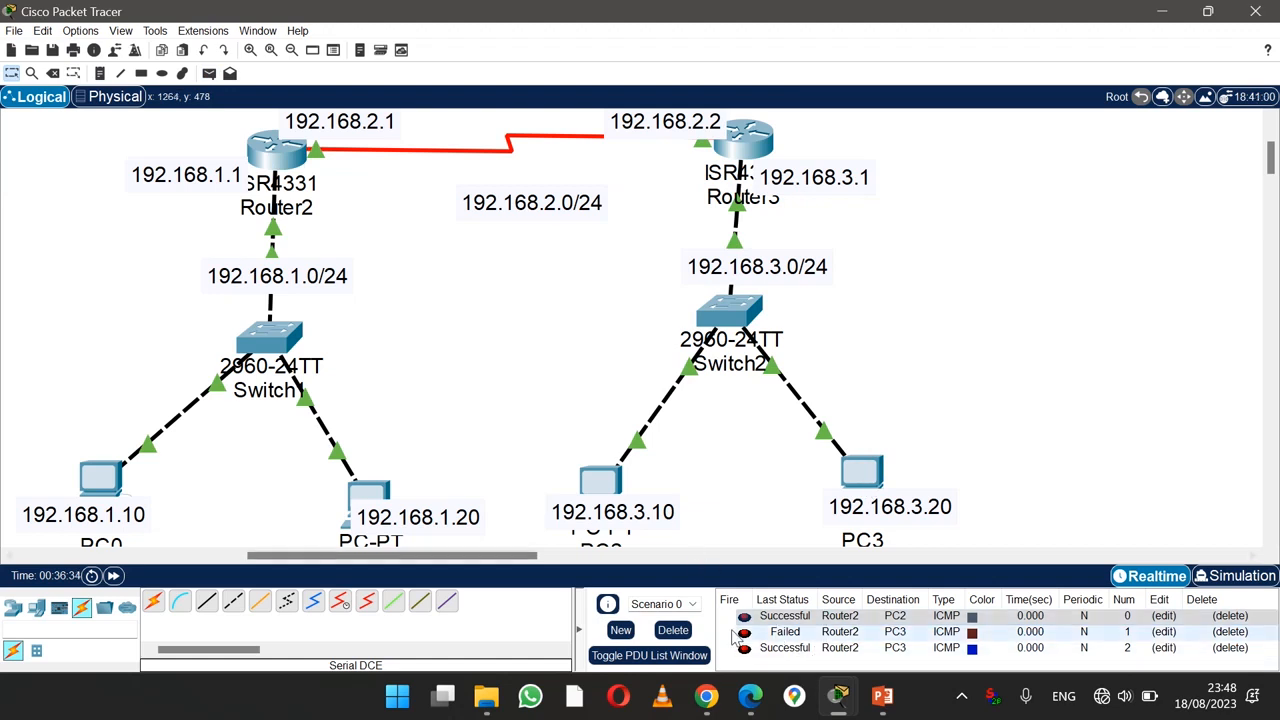
left_click(672, 629)
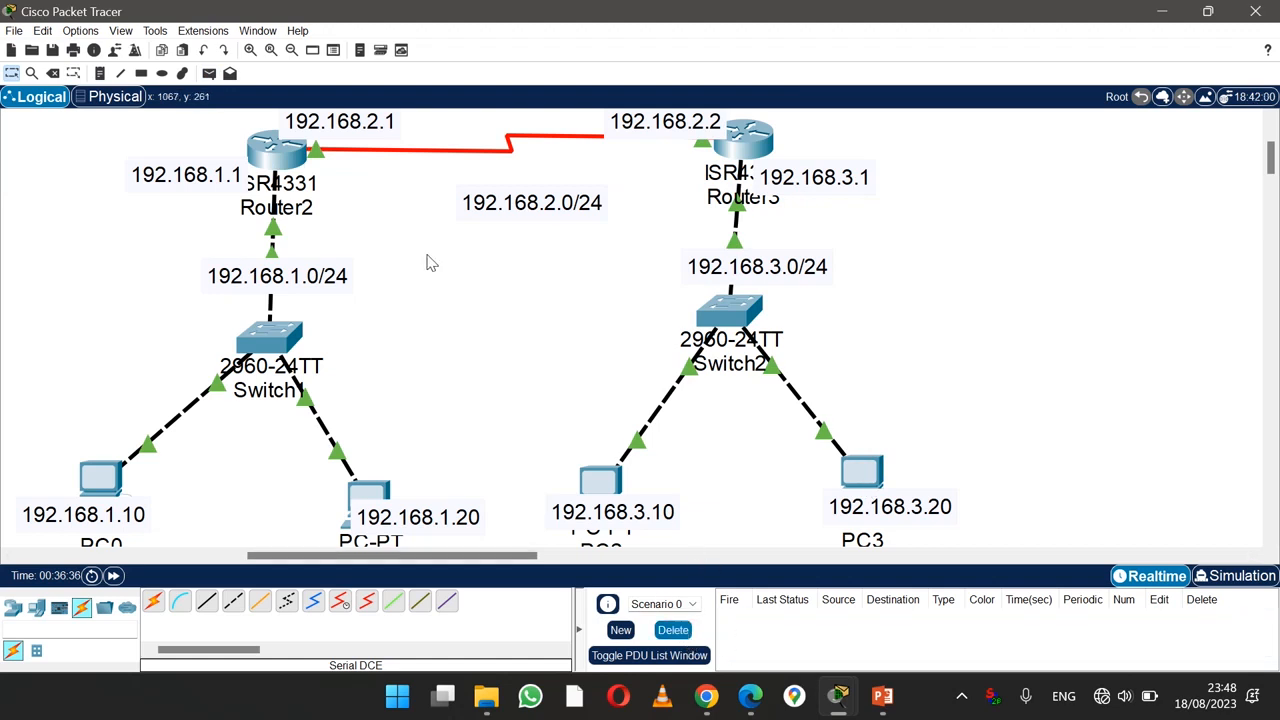
Step: Test connectivity with a simple PDU from Router3 to PC0, and clear the scenario's test entry
left_click(209, 73)
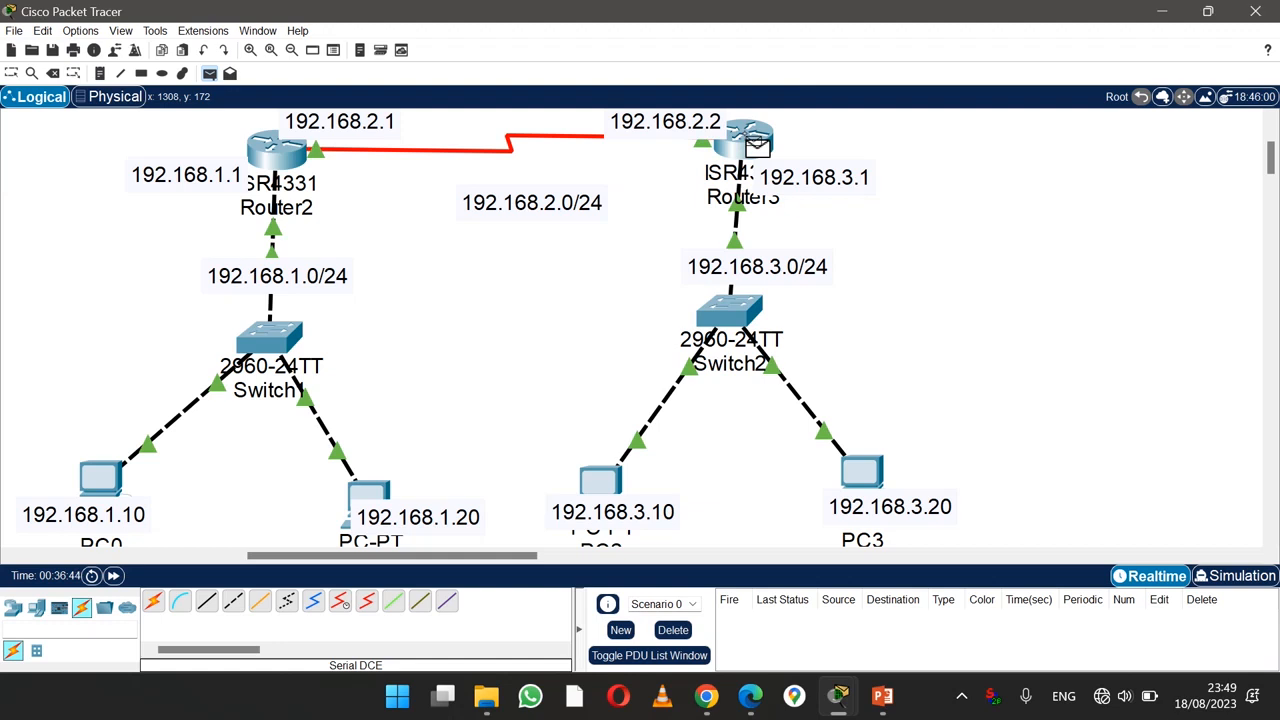
left_click(106, 478)
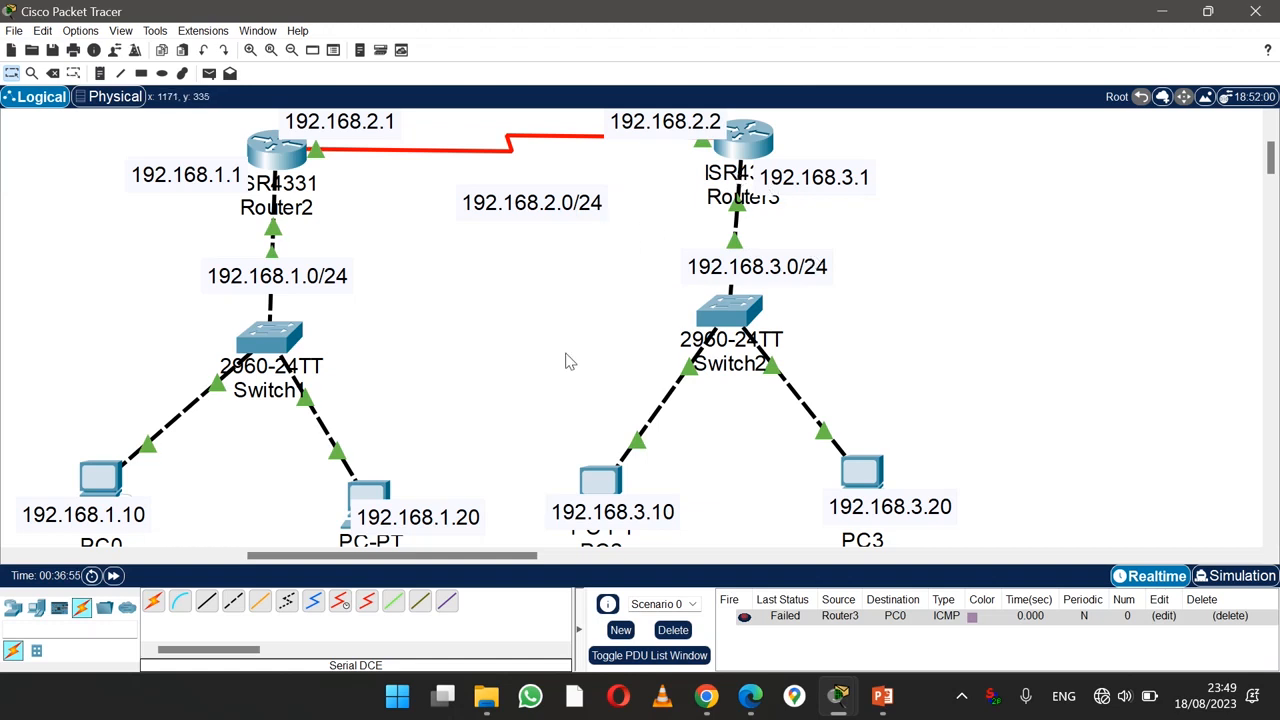
left_click(673, 630)
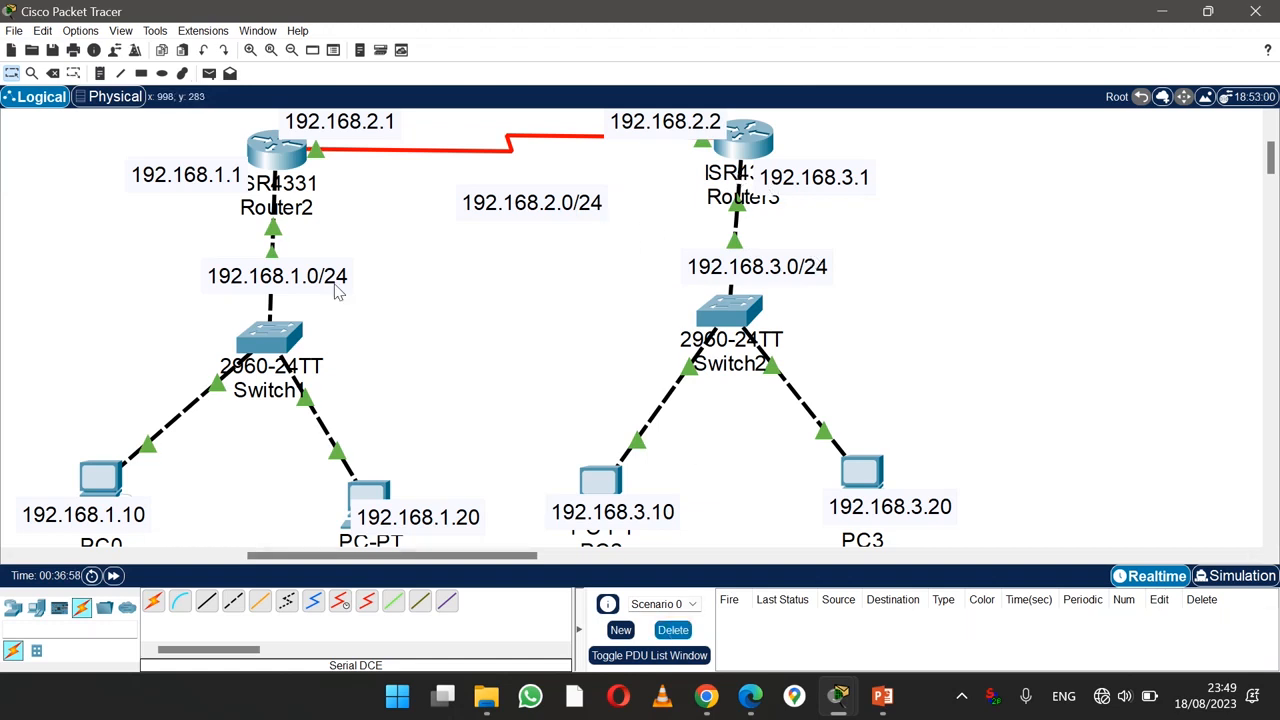
Step: In Router3's static route settings, enter destination network 192.168.1.0 with mask 255.255.255.0
mouse_move(317, 218)
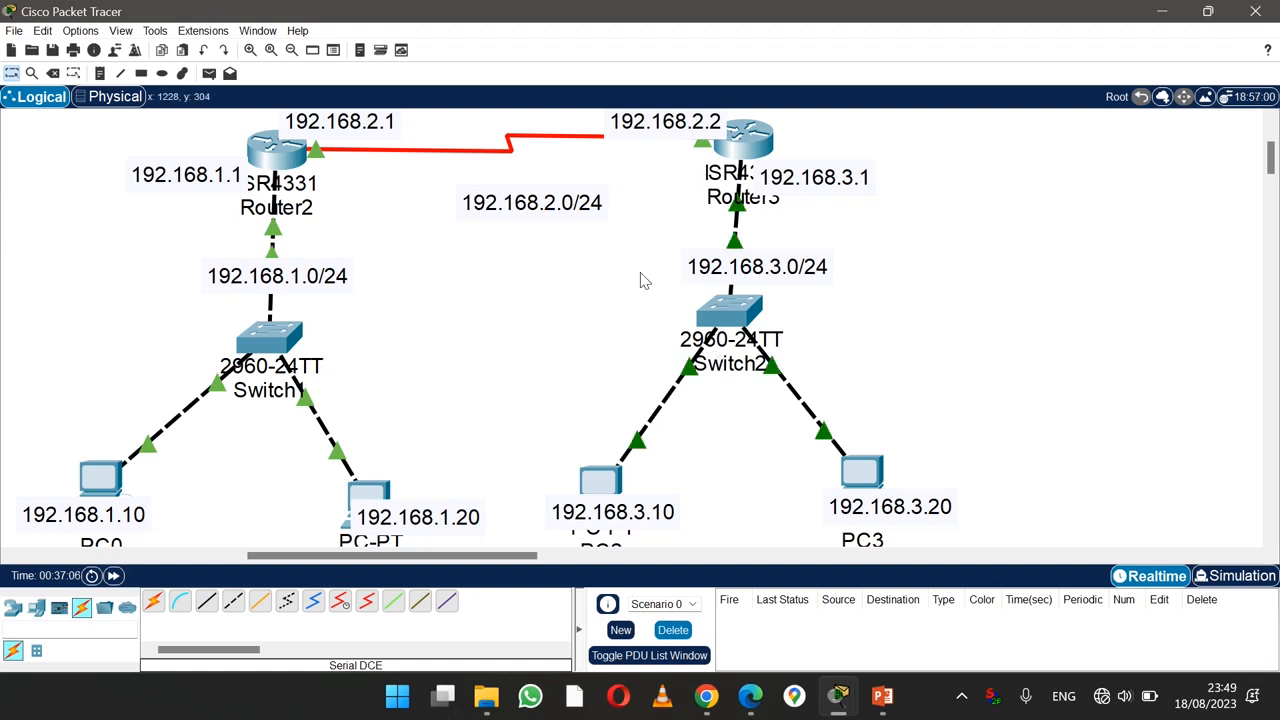
mouse_move(751, 144)
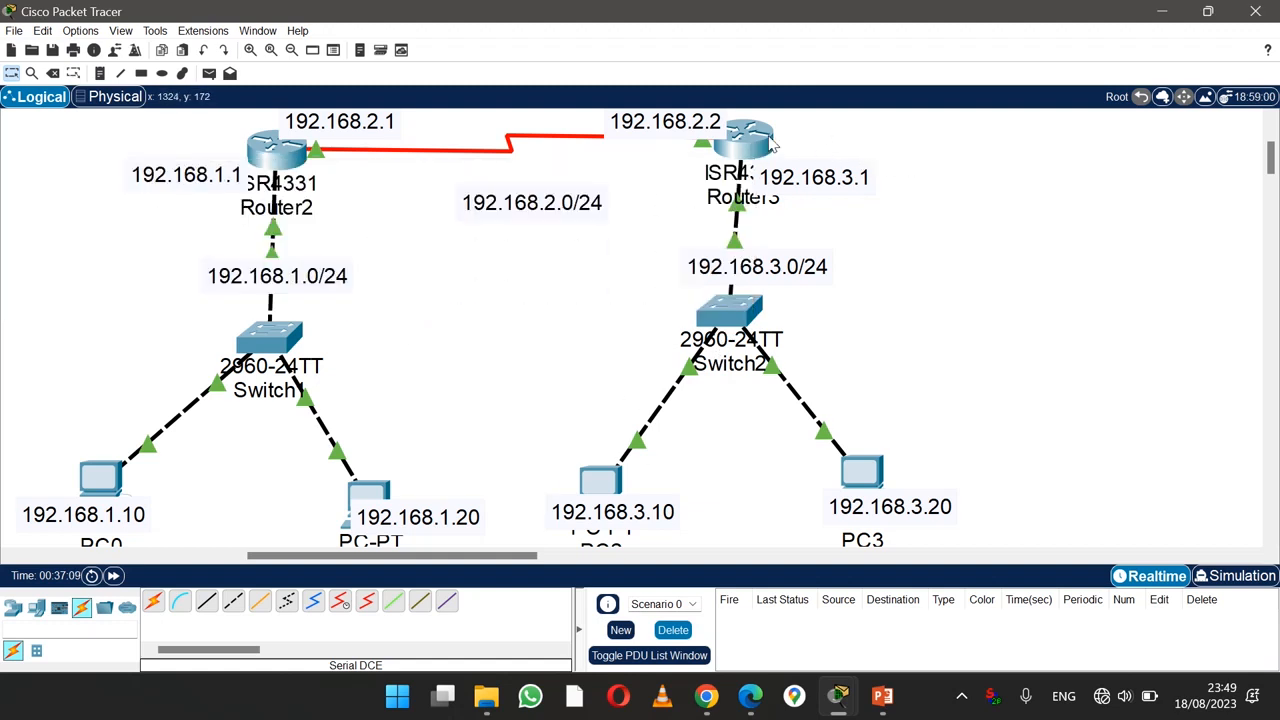
left_click(760, 141)
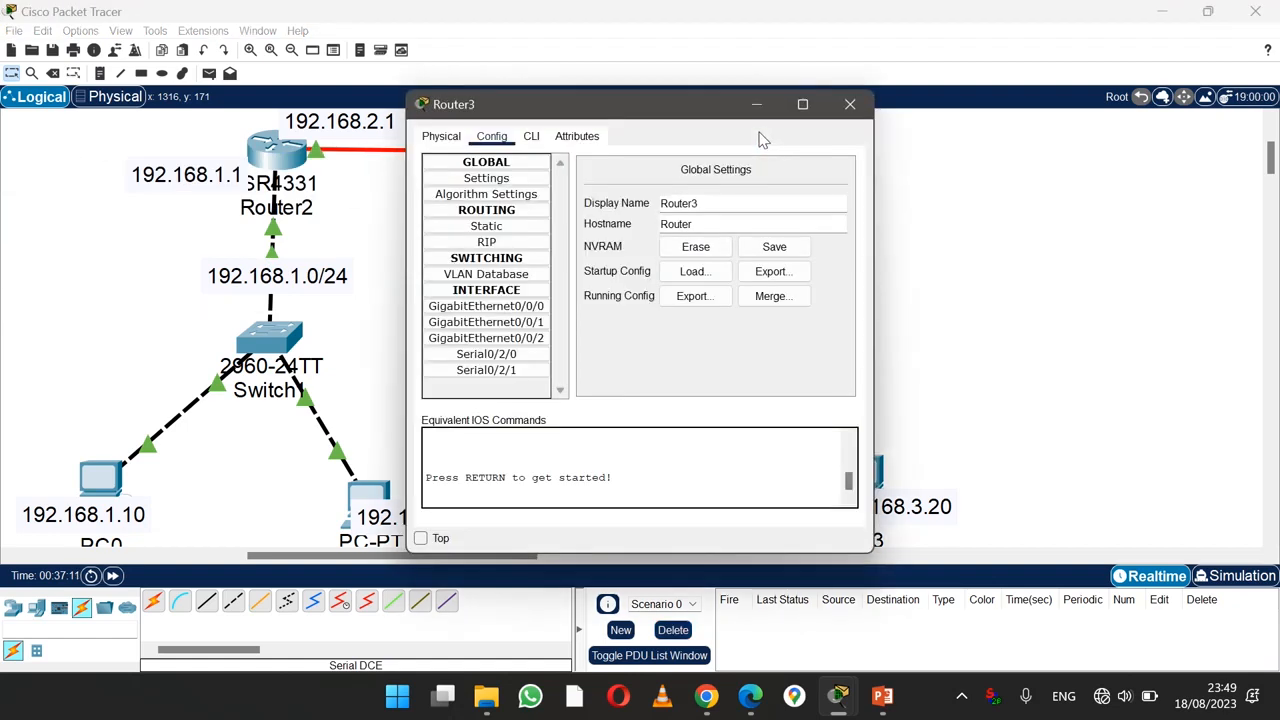
left_click_drag(646, 108, 961, 216)
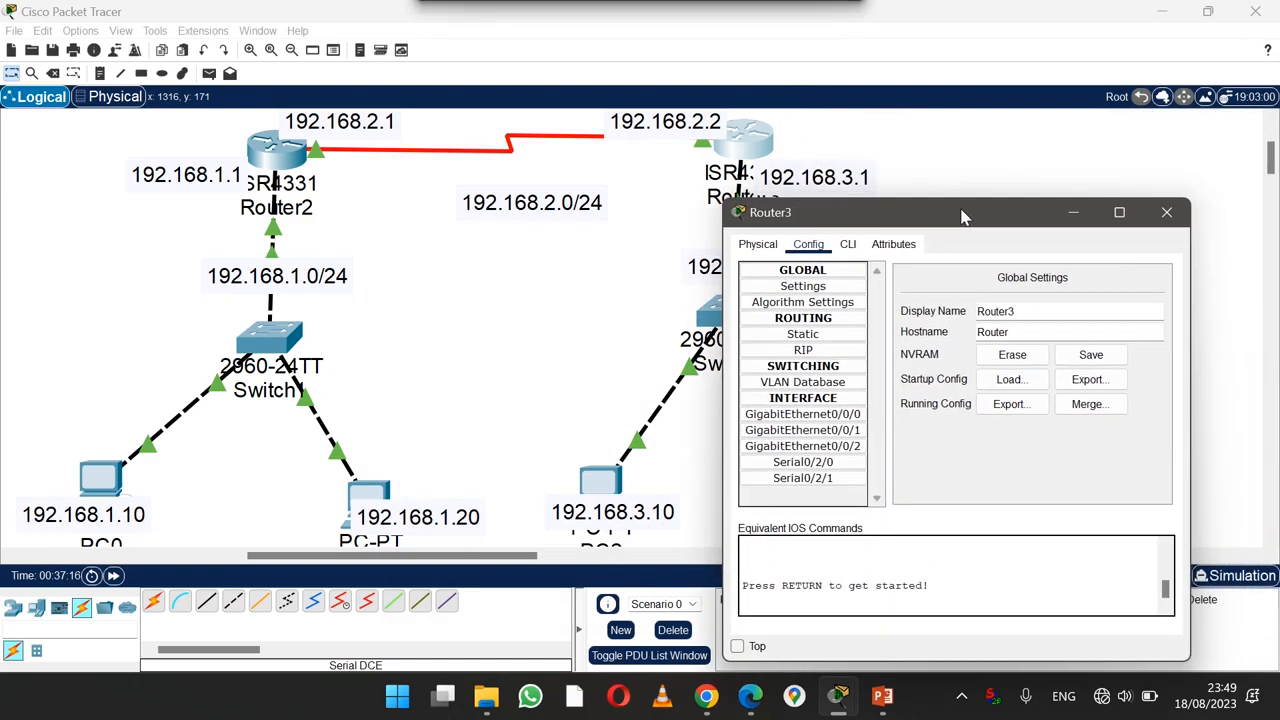
left_click(815, 337)
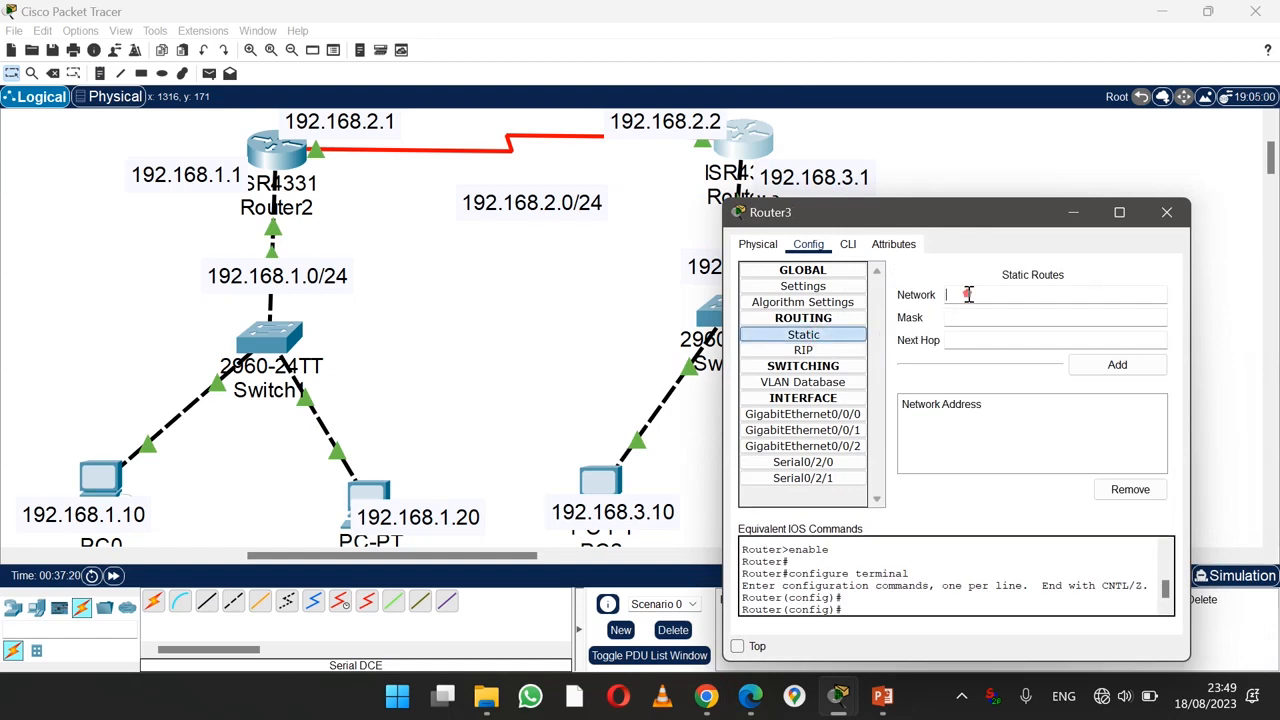
left_click_drag(920, 217, 964, 262)
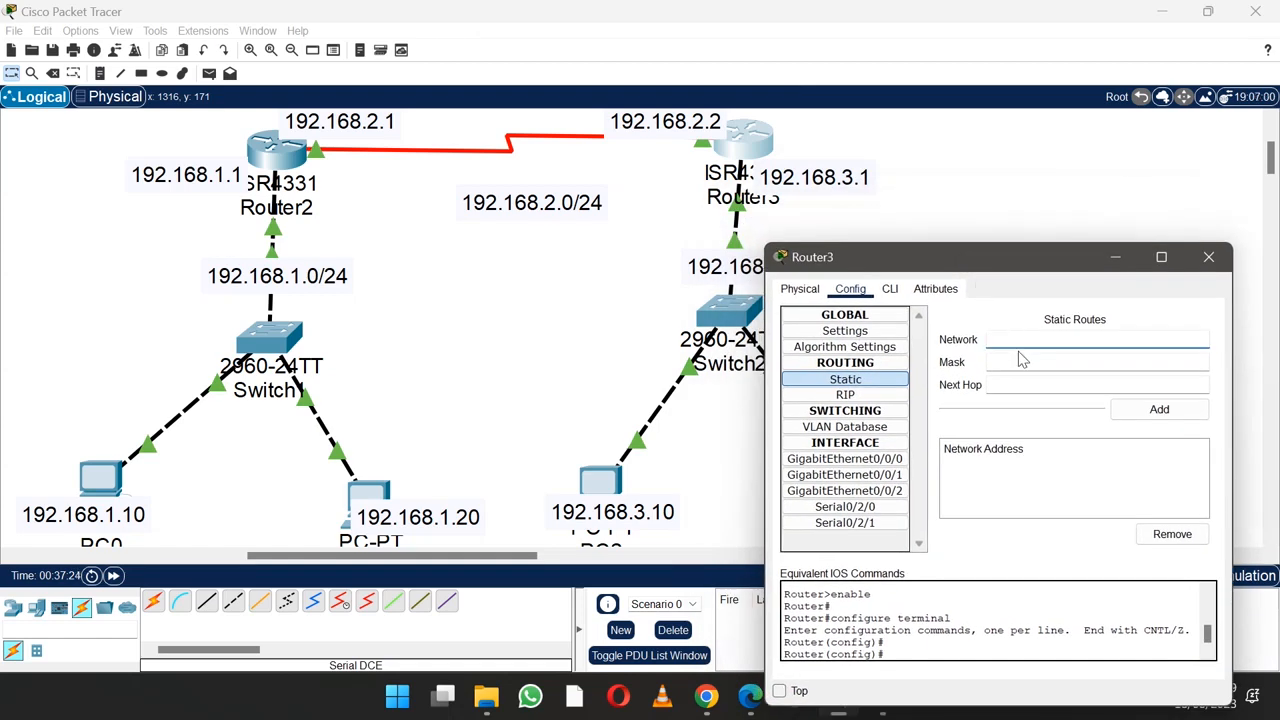
left_click_drag(865, 249, 897, 297)
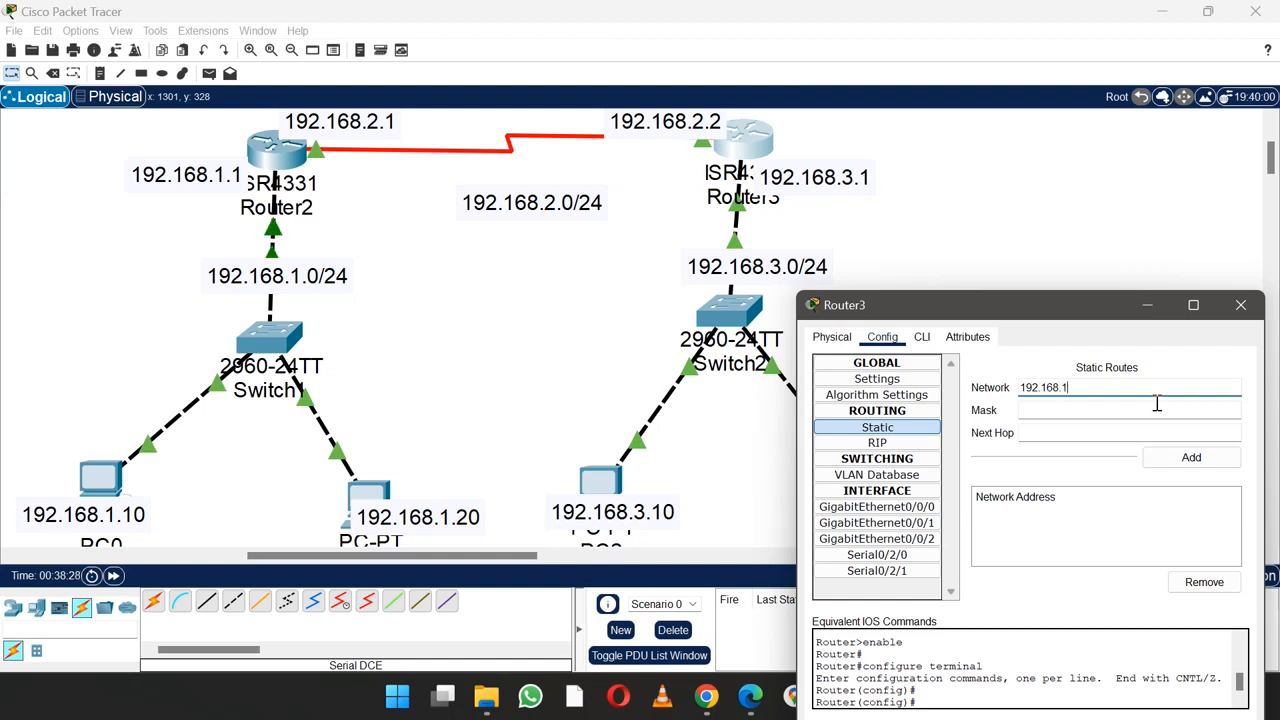
left_click(1065, 409)
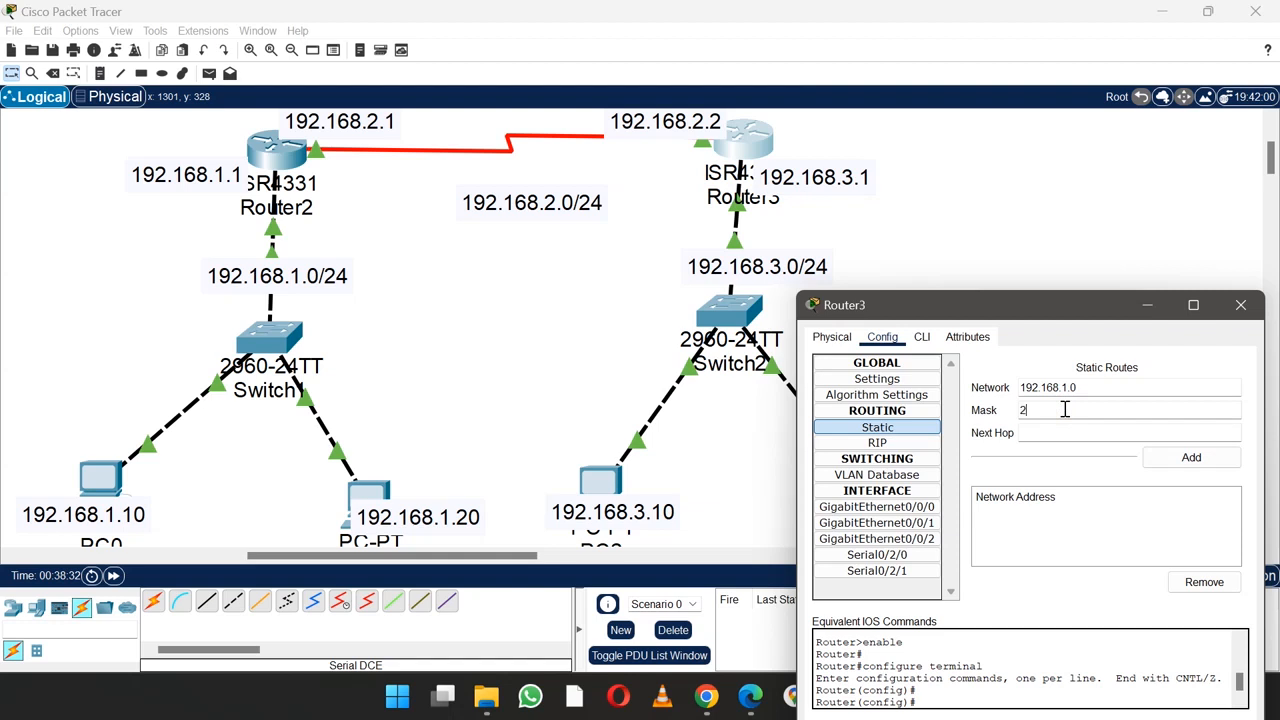
type("255.255.255.0")
Step: Set the route's next hop to 192.168.2.1, add the route to Router3 and close its configuration
left_click(1051, 437)
type("192.168.2.1")
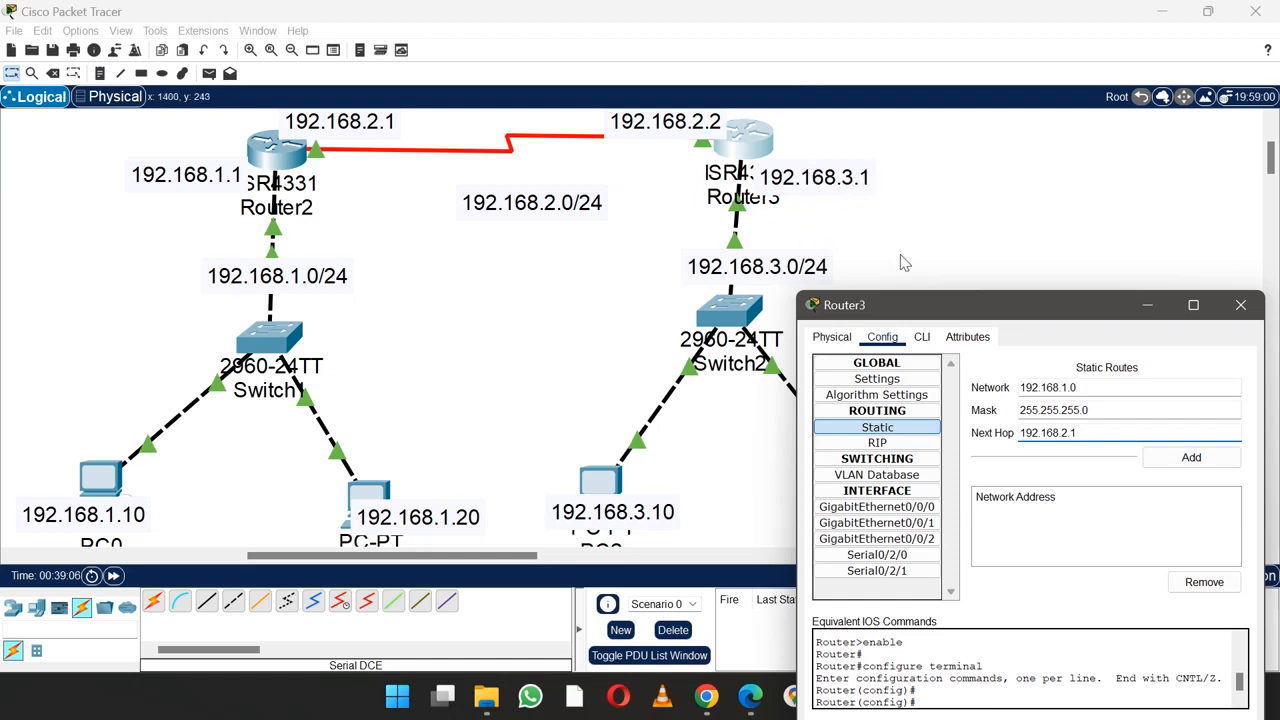
left_click(1195, 462)
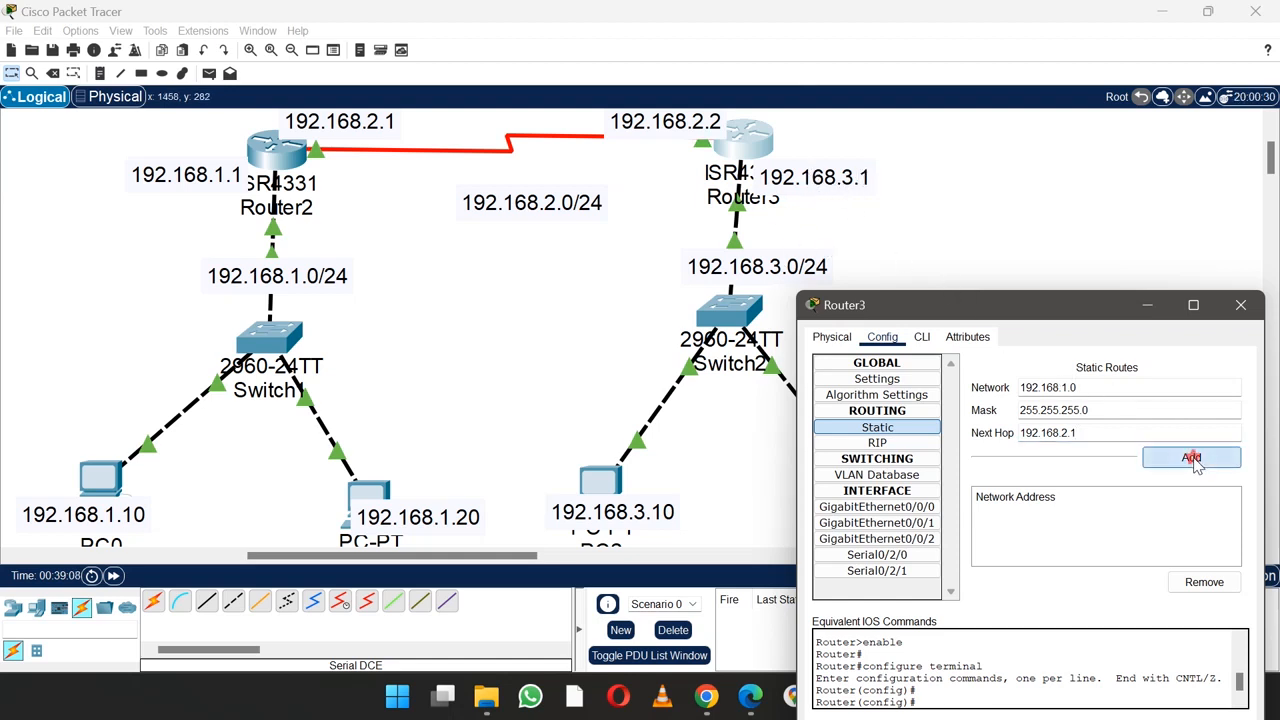
left_click(1241, 305)
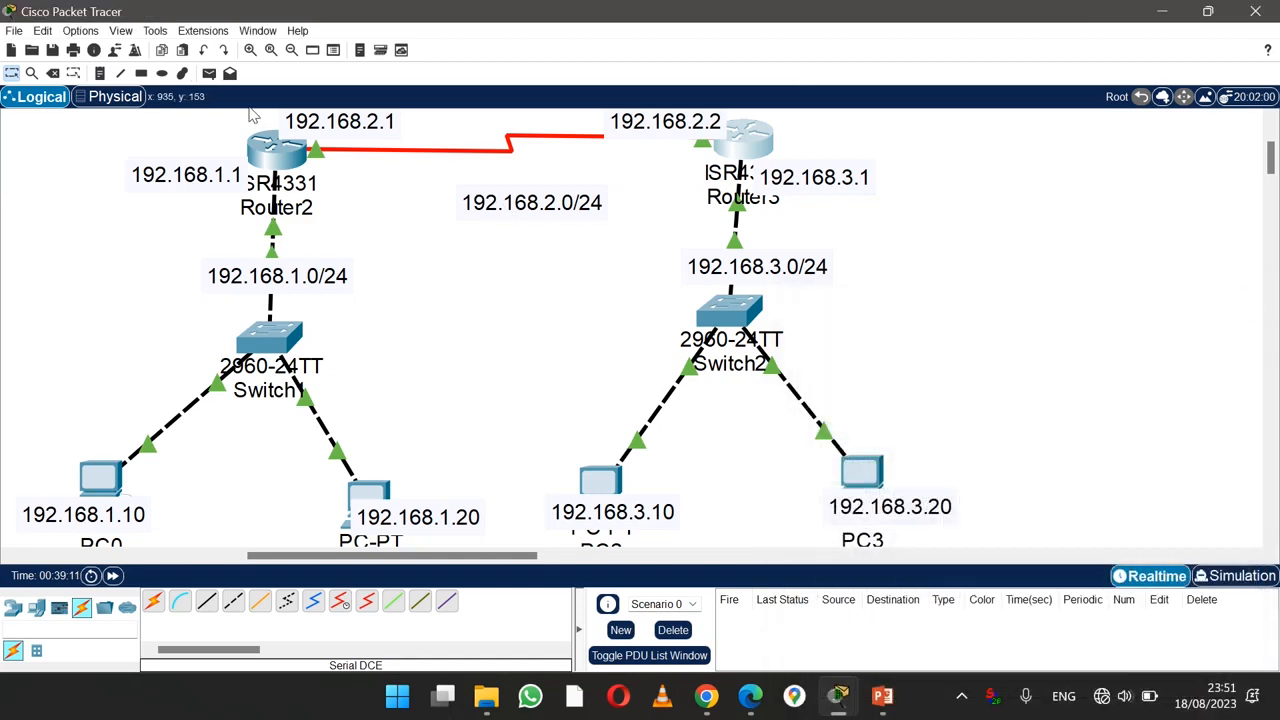
Step: Send a simple PDU from Router3 to PC0, clear the scenario's test entry and send the same PDU again
left_click(209, 74)
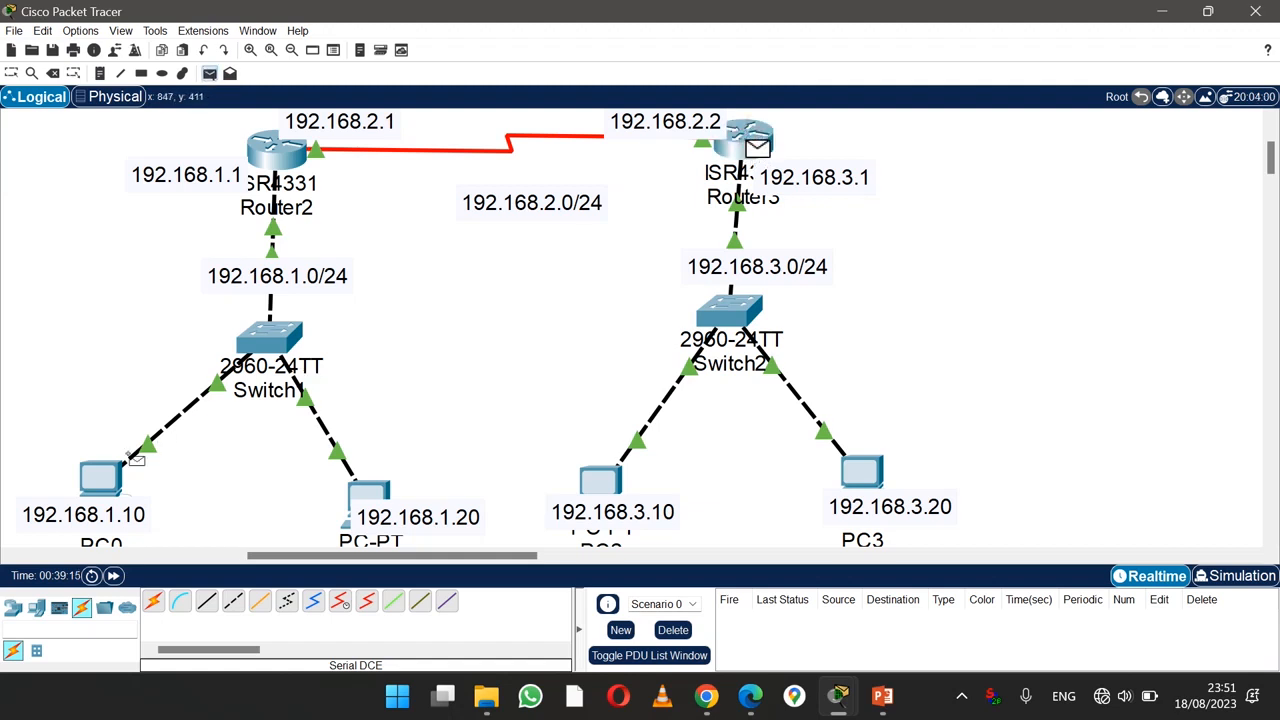
left_click(101, 476)
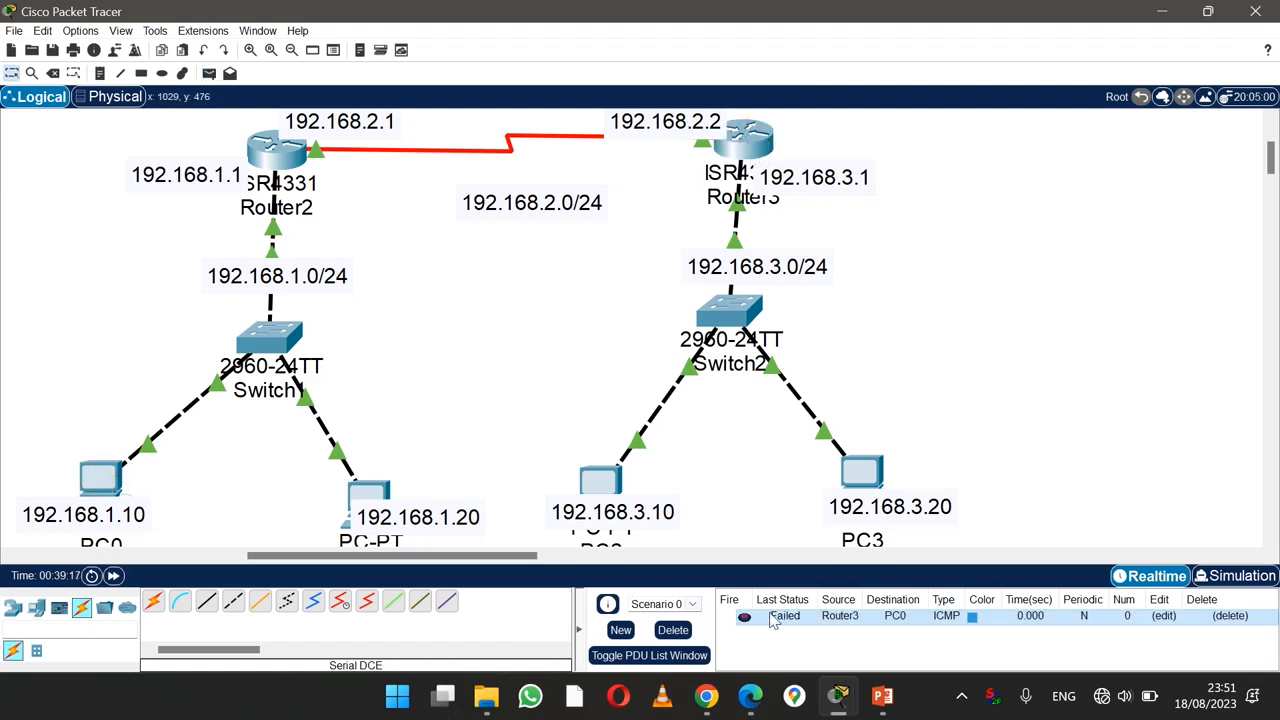
left_click(668, 630)
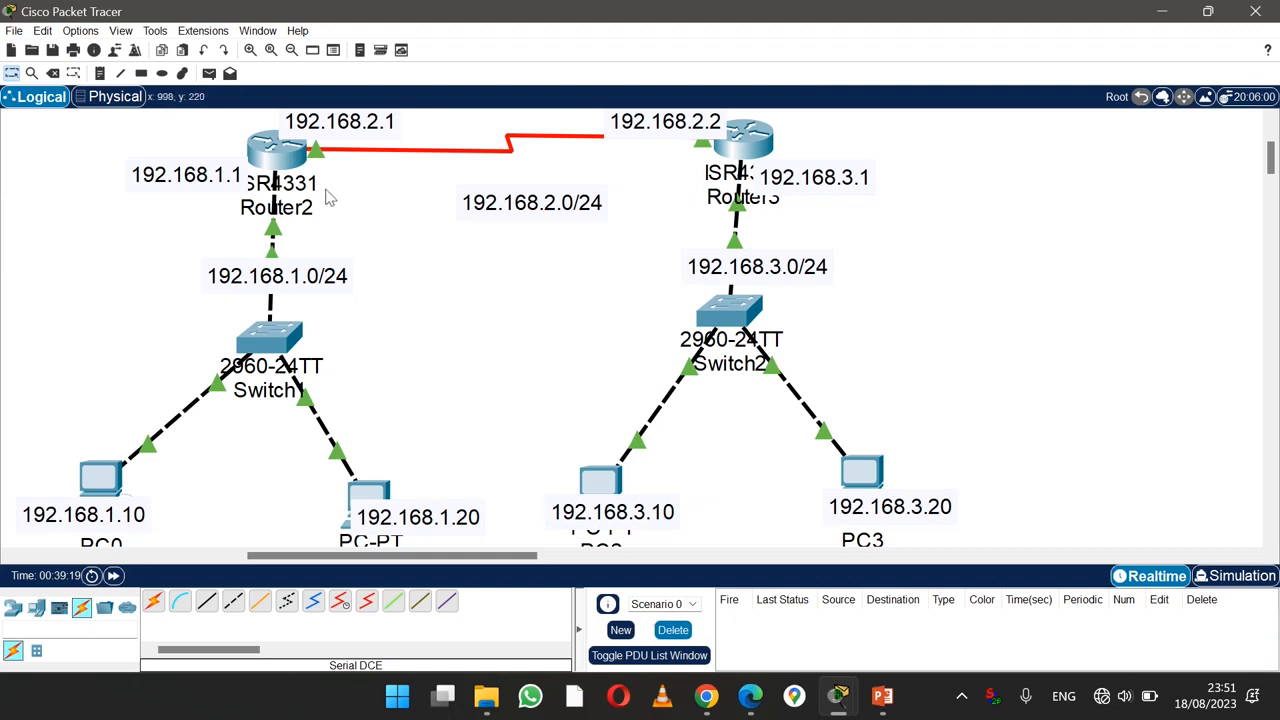
left_click(209, 74)
left_click(750, 135)
left_click(99, 480)
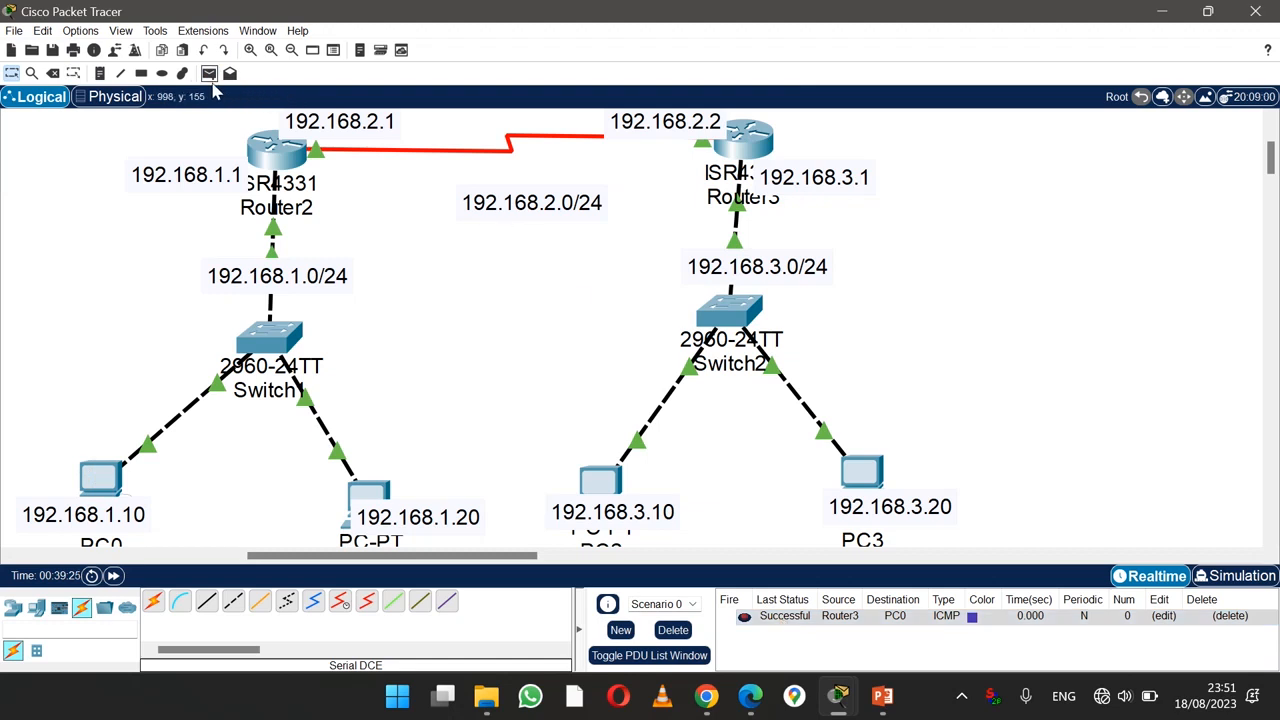
Step: Send a simple PDU from Router3 to PC1, clear the scenario's test entries and send a fresh PDU to PC1
left_click(209, 73)
left_click(745, 140)
left_click(369, 495)
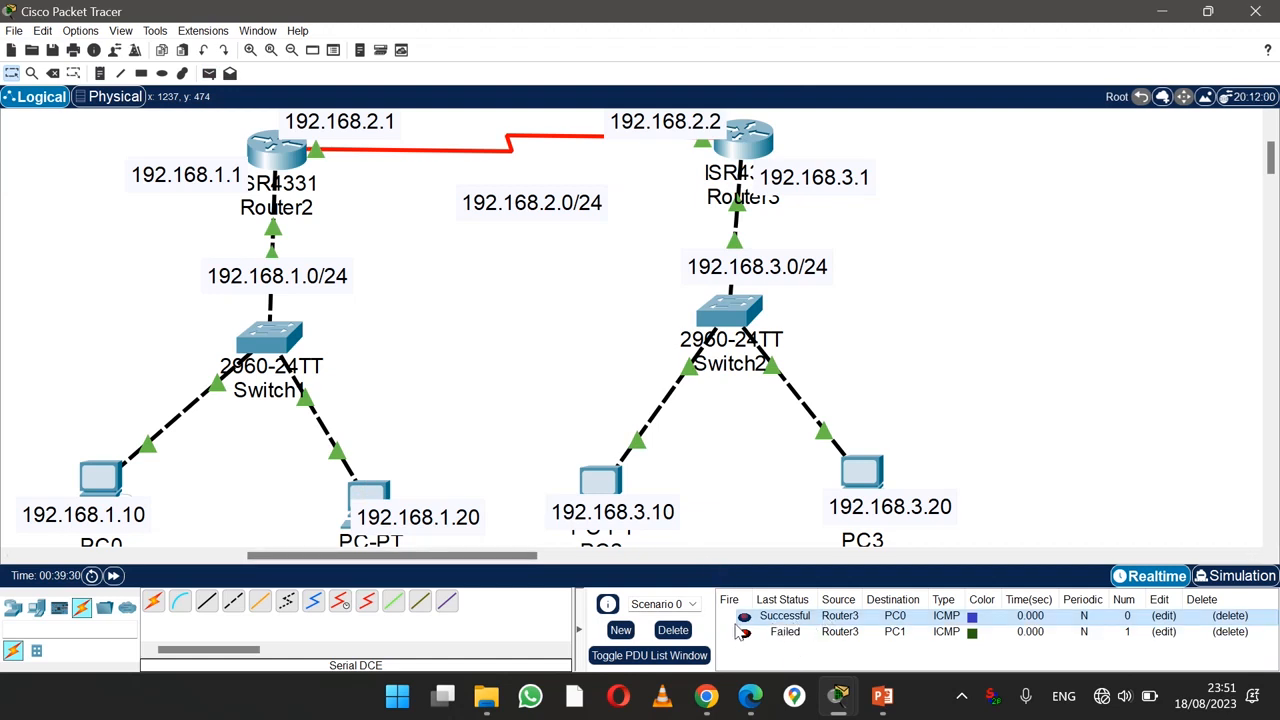
left_click(672, 630)
left_click(209, 73)
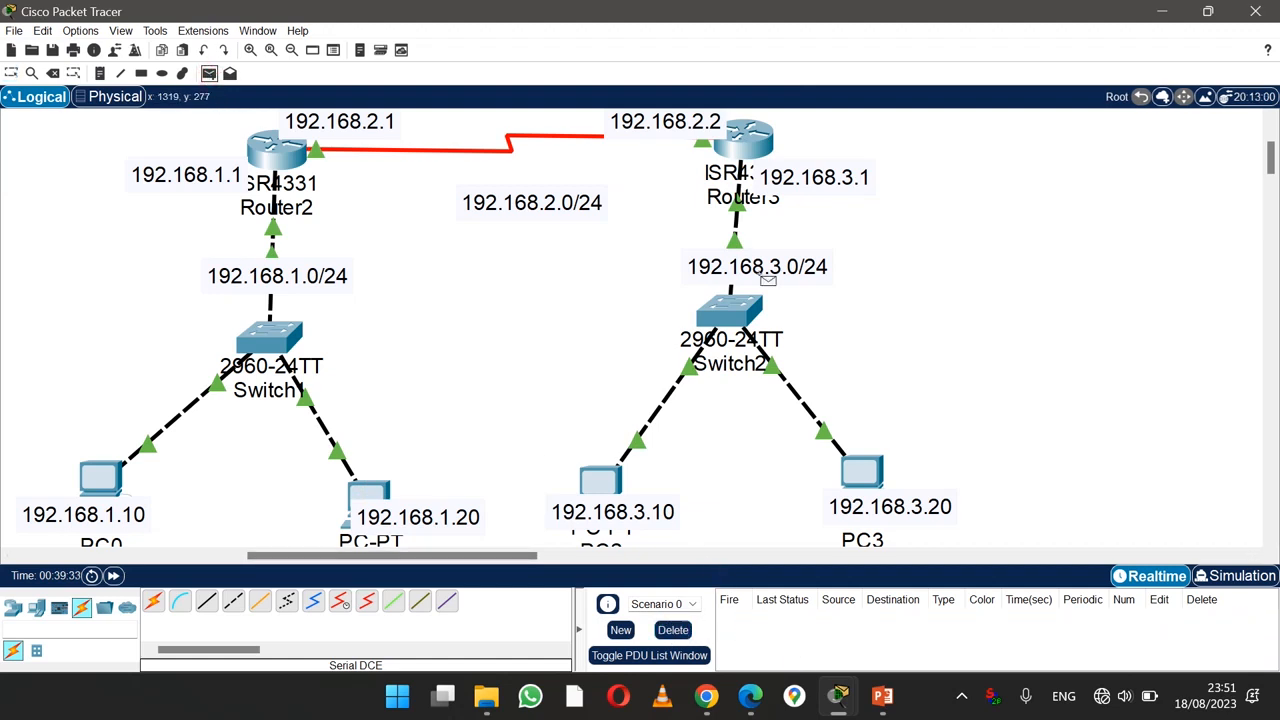
left_click(743, 141)
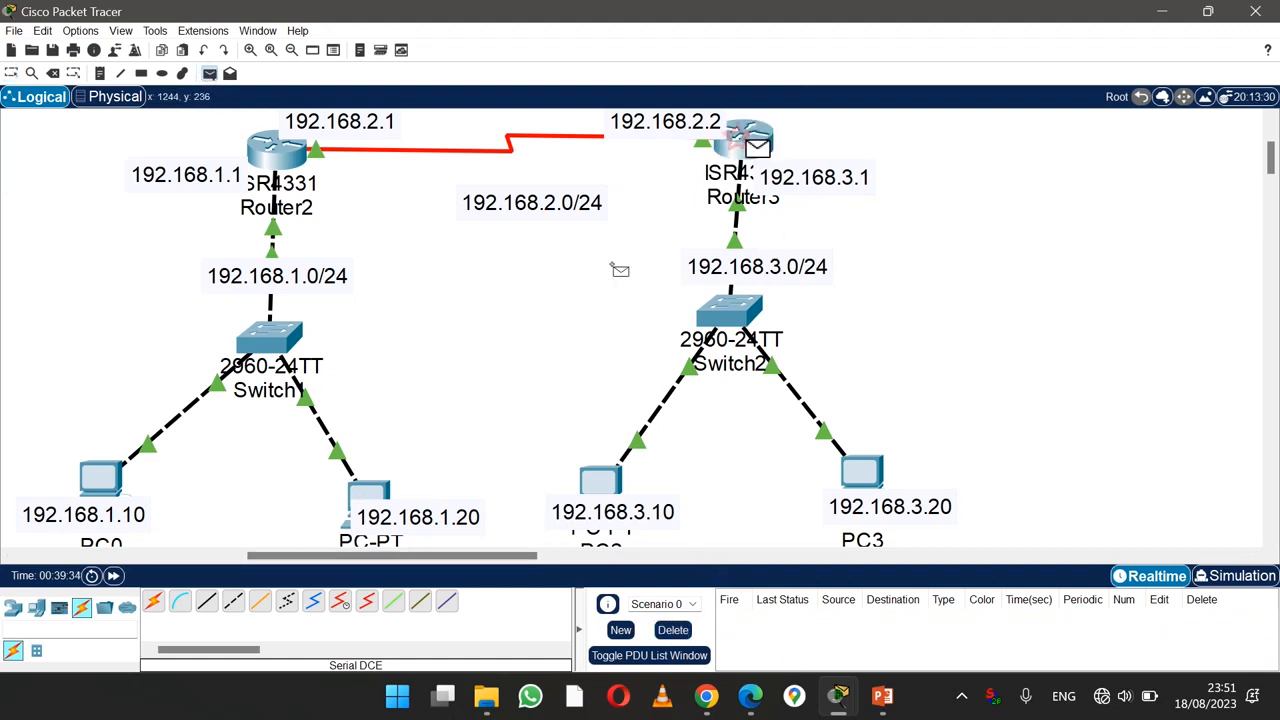
left_click(370, 492)
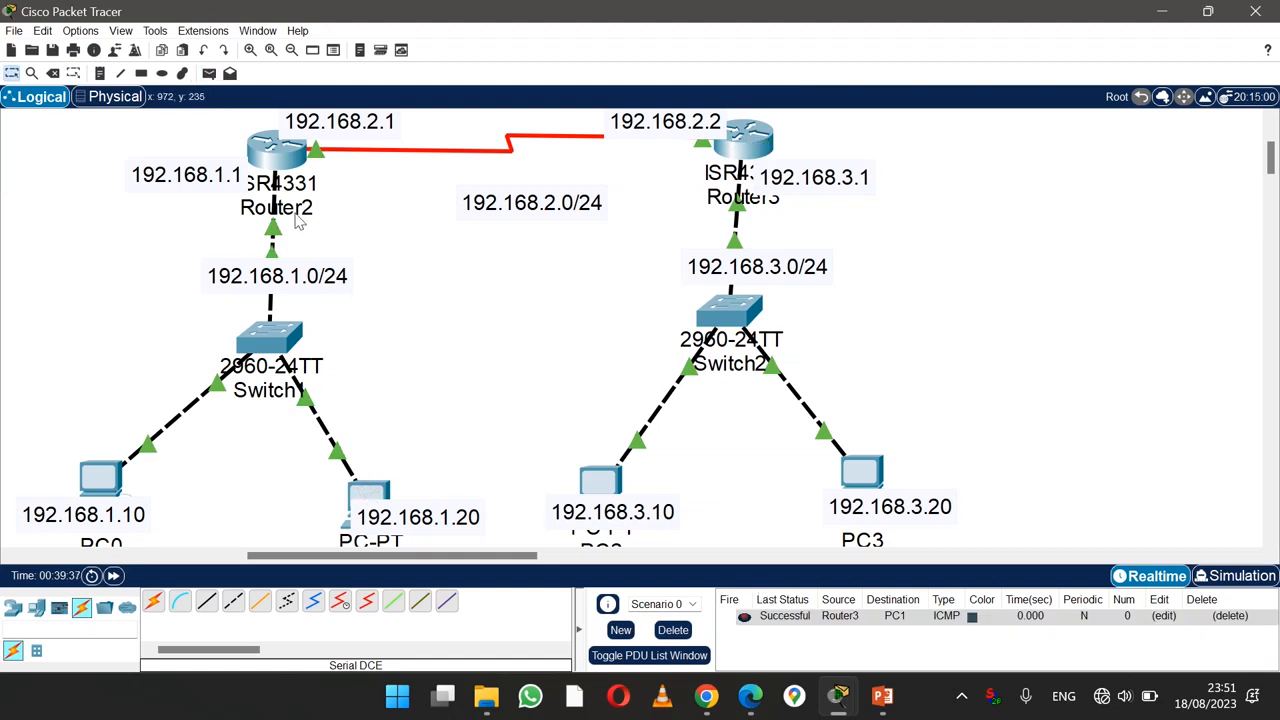